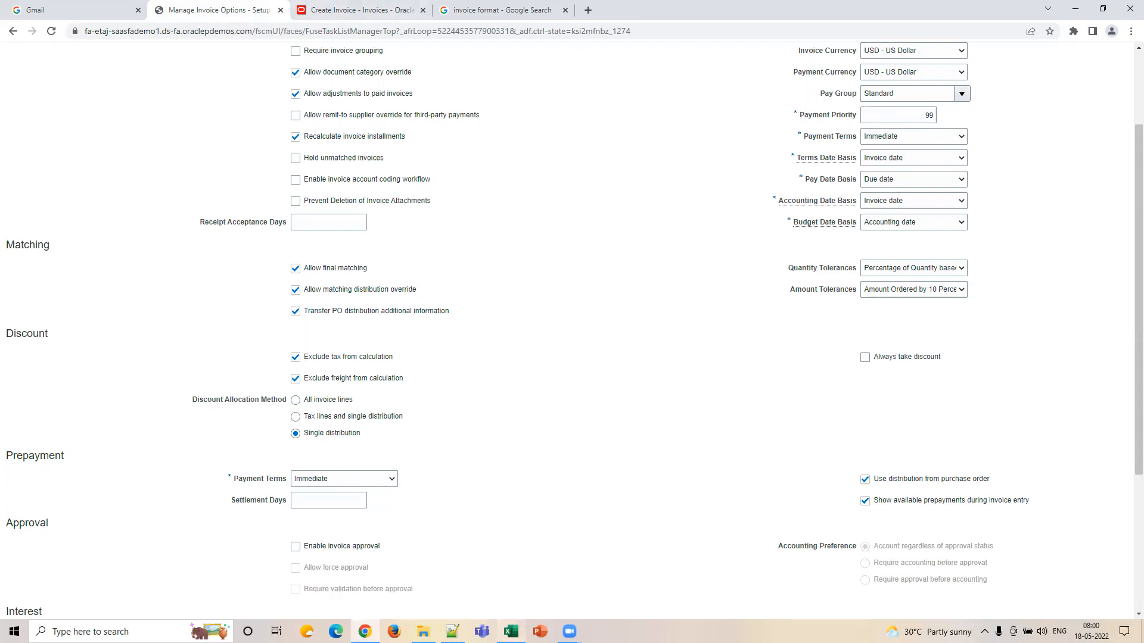
Switch to the Excel setup list and enter the headings PO in J23 and INV in K23
left_click(510, 632)
type("PO")
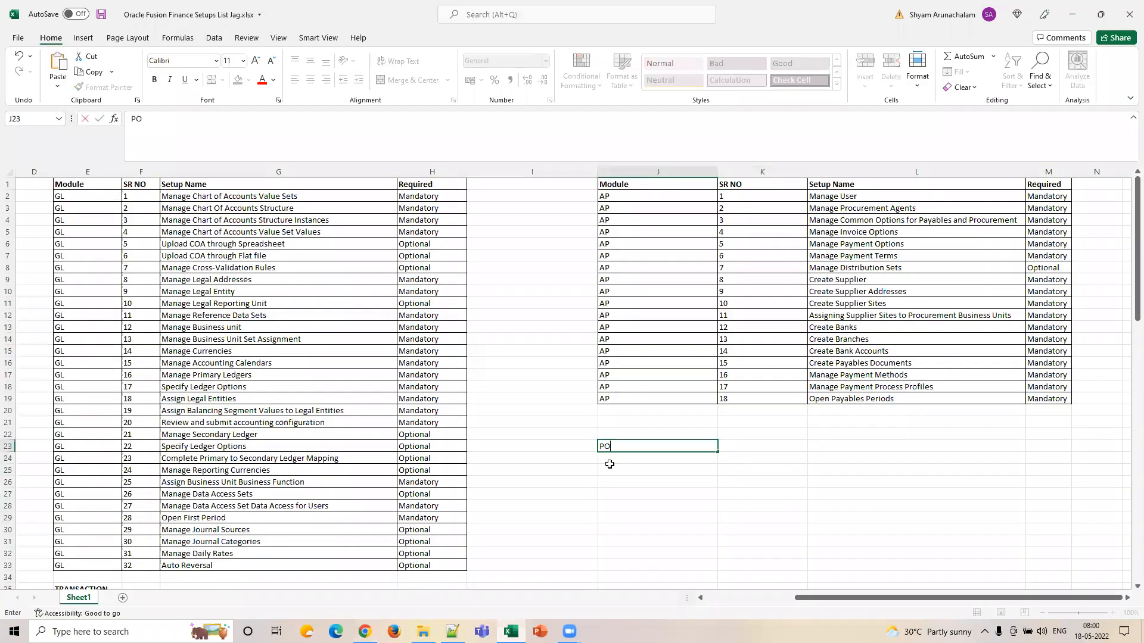
key("Tab")
type("INV")
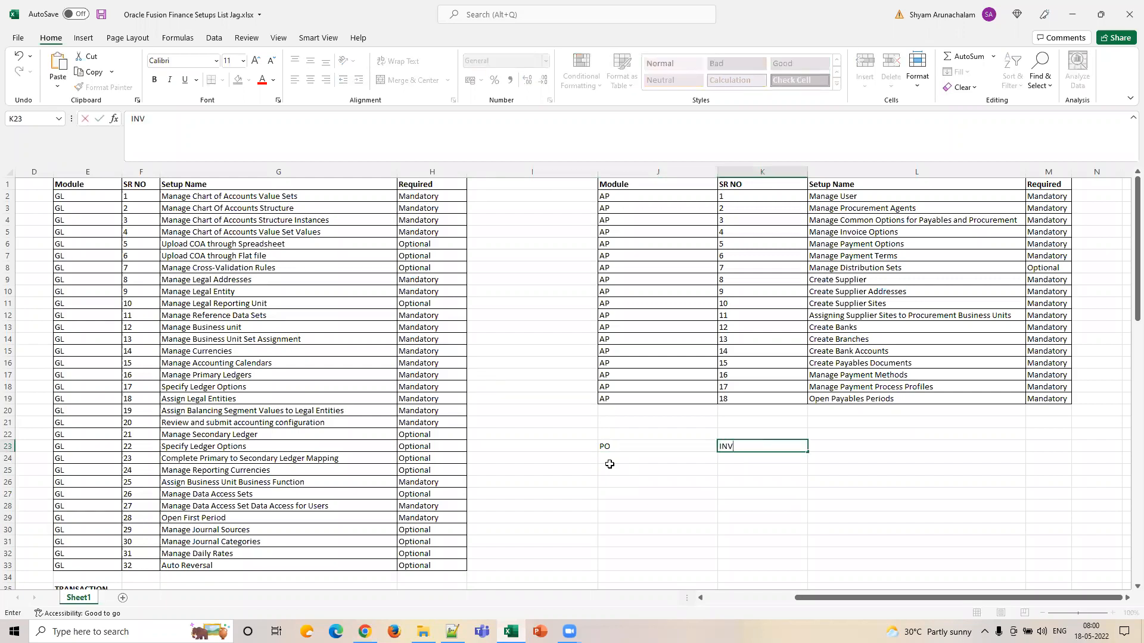
key("Return")
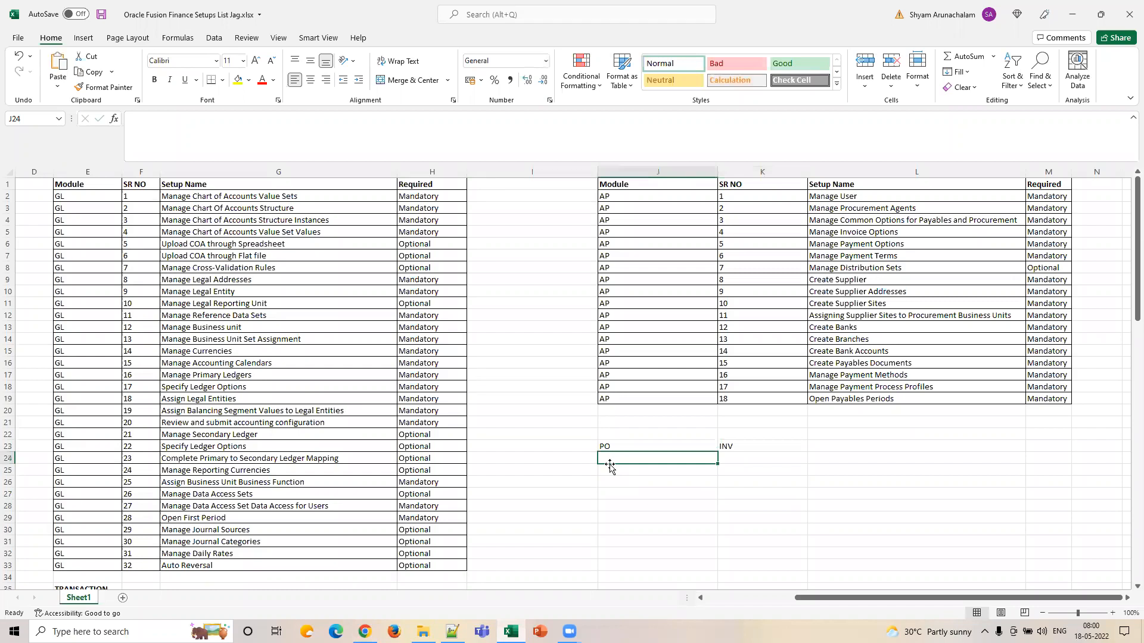
Enter 5 and 500 beneath the PO heading, in J24 and J25
type("5")
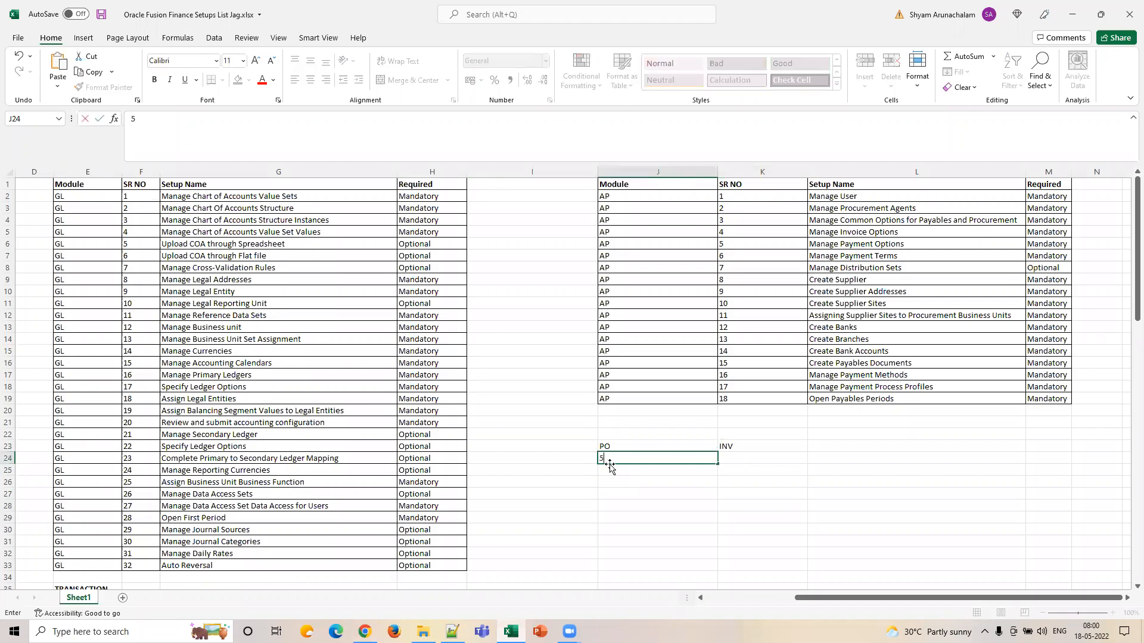
key("Return")
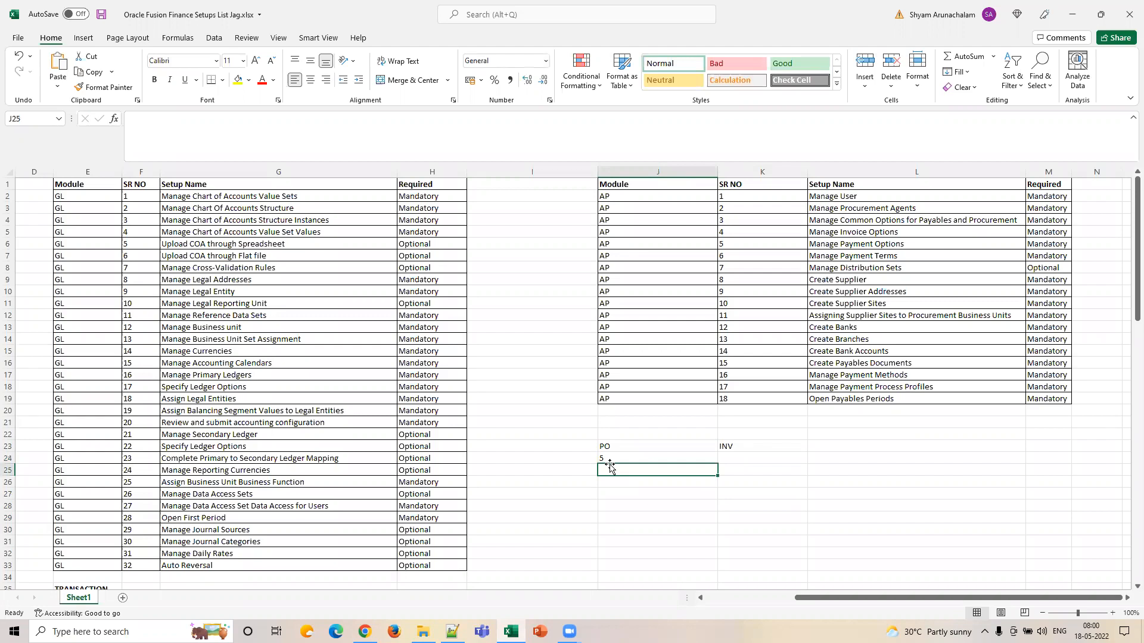
type("56")
key("BackSpace")
type("00")
key("Right")
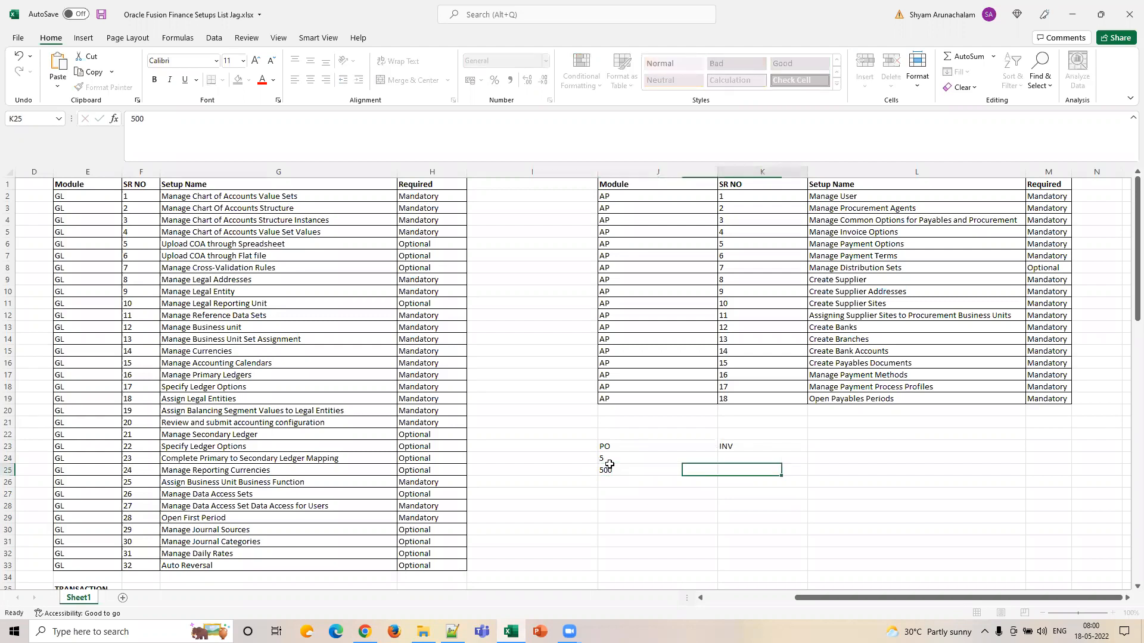
Enter the matching values 5 and 500 beneath the INV heading, in K24 and K25
key("Up")
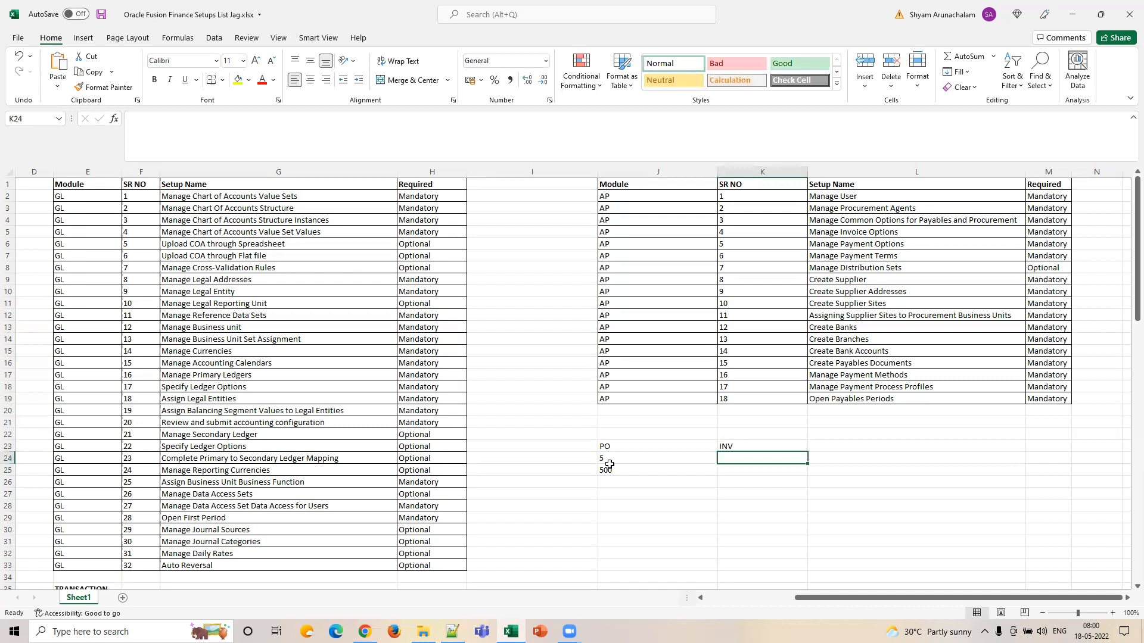
type("5")
key("Return")
type("500")
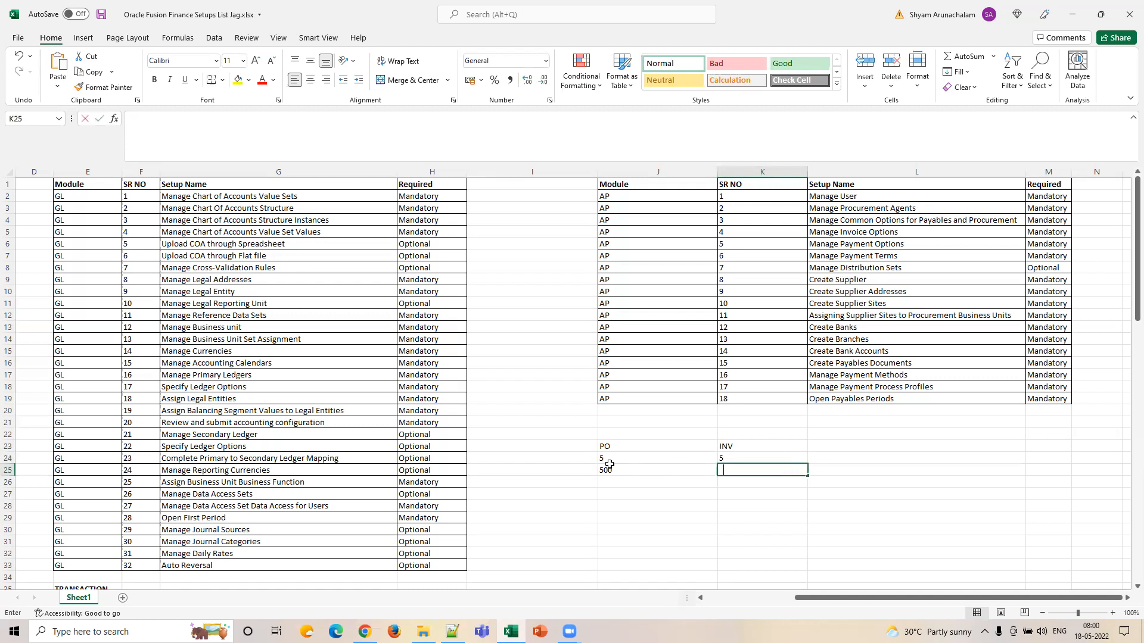
key("Tab")
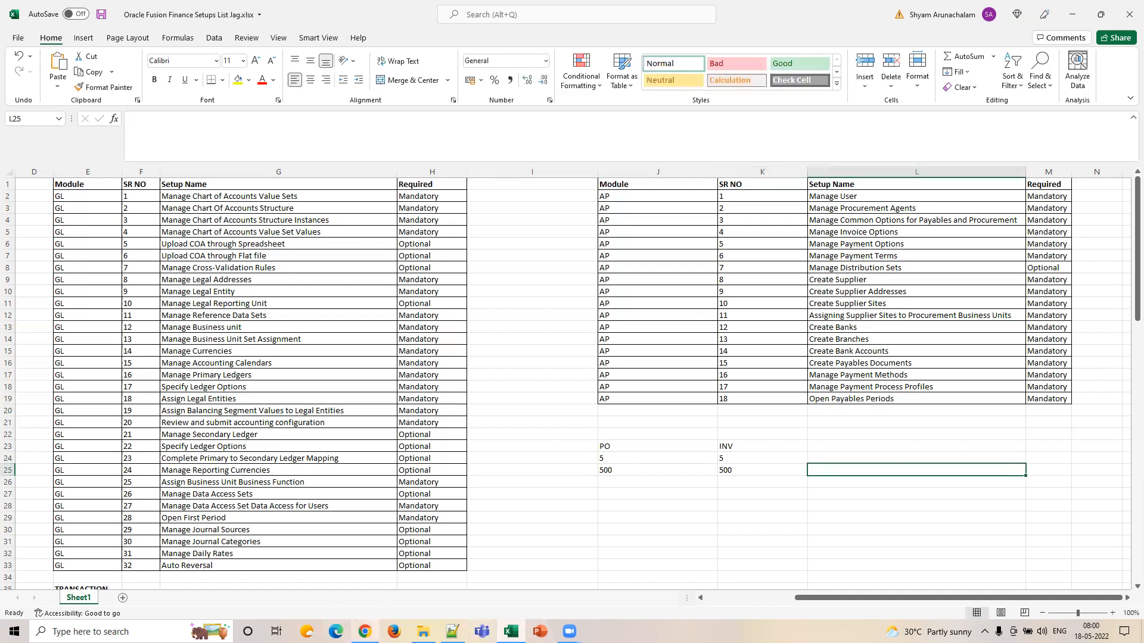
Switch to Manage Invoice Options in Chrome and review the available Quantity Tolerances and Amount Tolerances choices
left_click(364, 631)
left_click(894, 268)
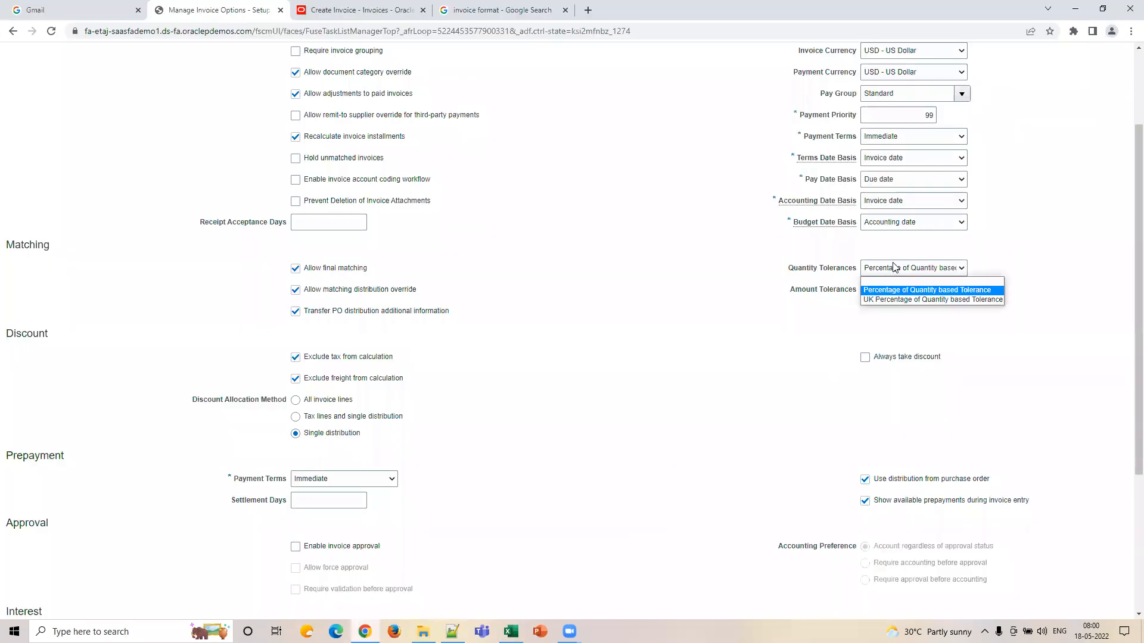
left_click(978, 295)
left_click(903, 293)
left_click(1022, 291)
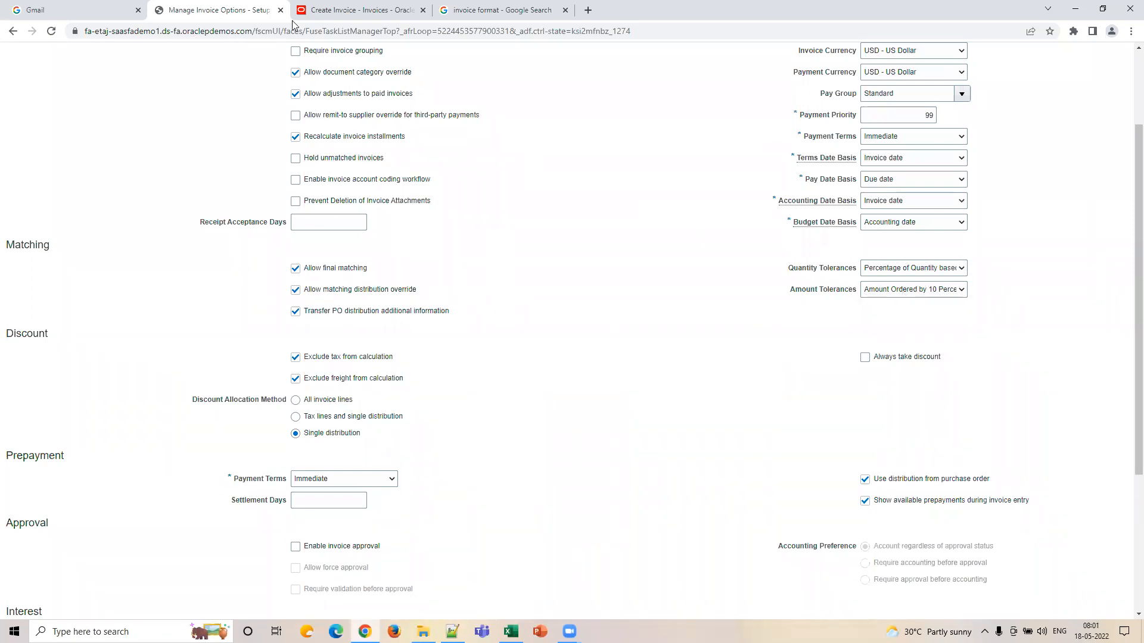
left_click(349, 10)
left_click(252, 6)
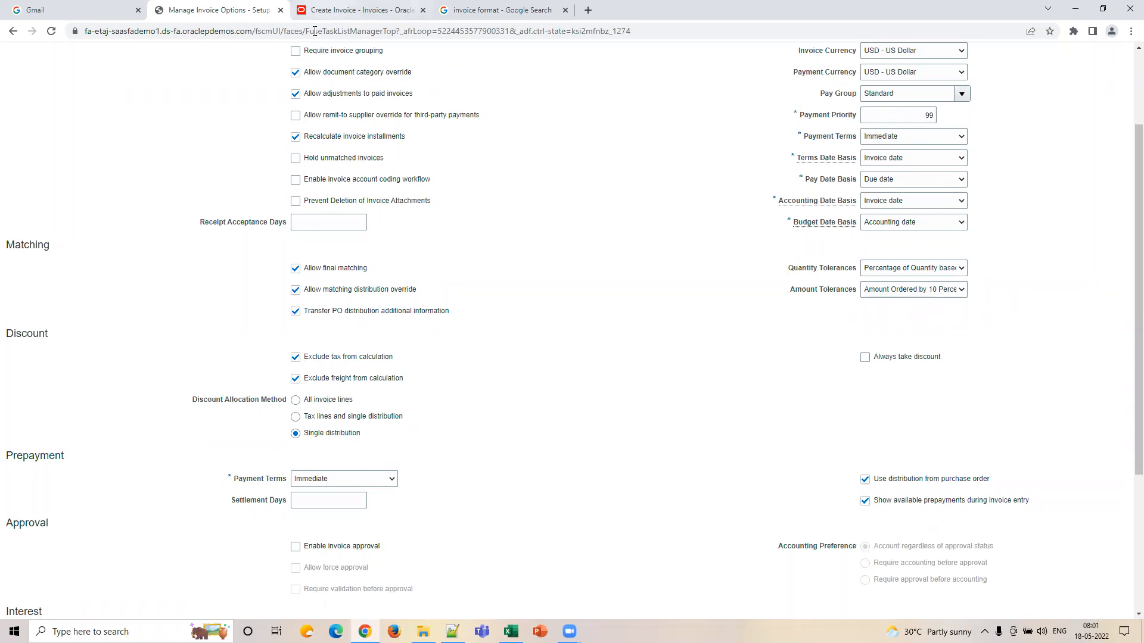
left_click(337, 10)
left_click(191, 17)
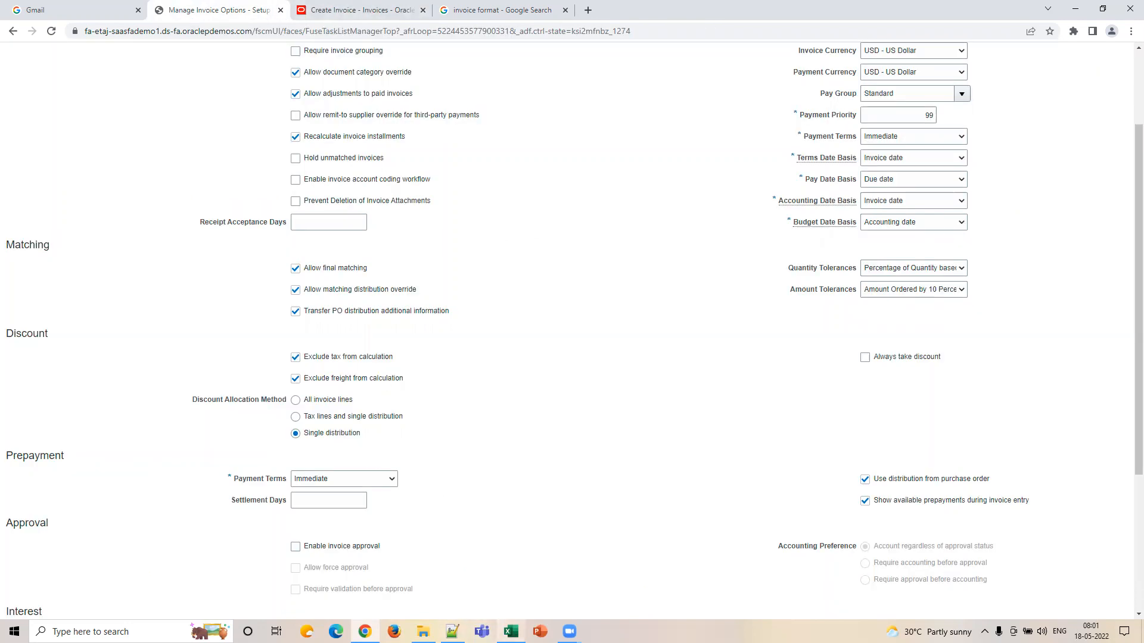
Return to the Excel setup list and clear the values beneath the INV heading
left_click(510, 632)
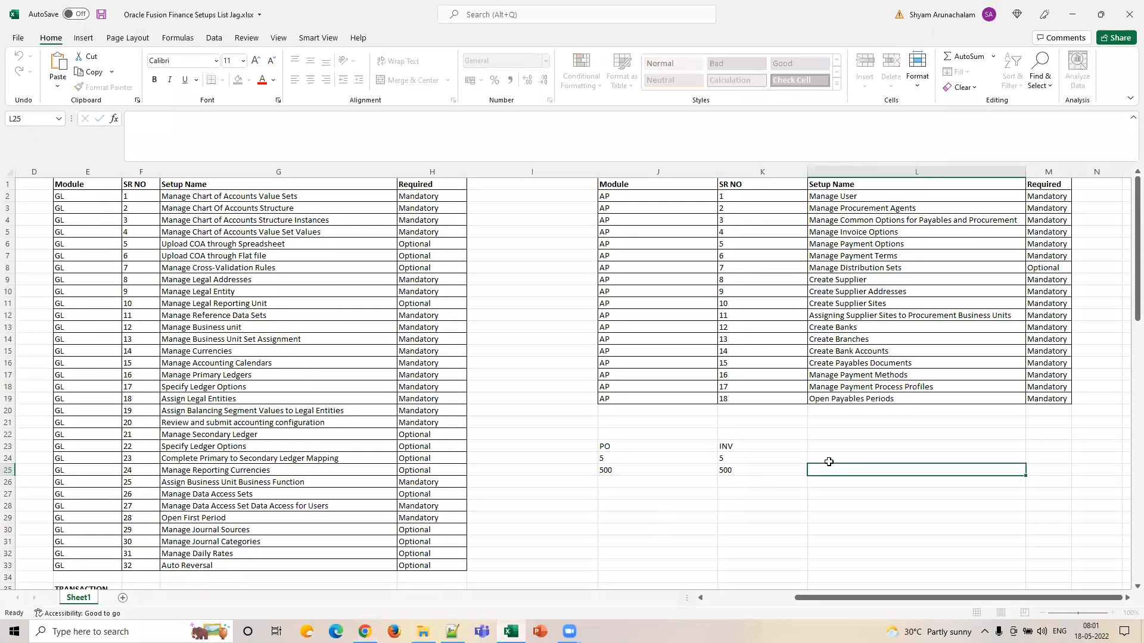
left_click(742, 456)
left_click_drag(742, 457, 745, 480)
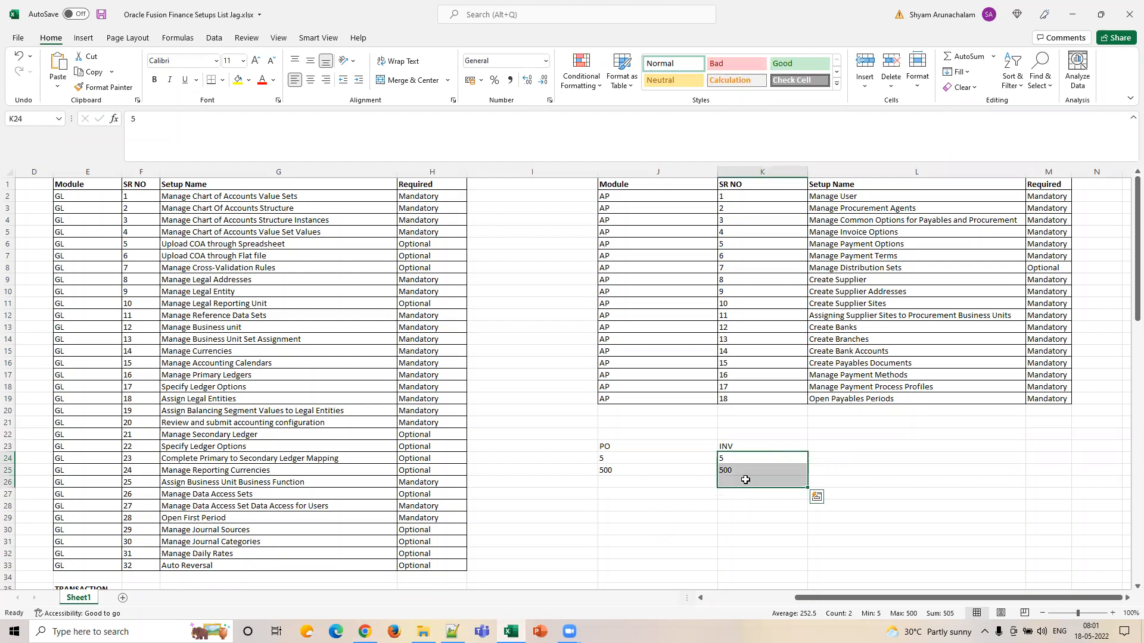
key("Delete")
Add a quantity tolerance row with 20% in J28 and Quan in K28
left_click(665, 500)
left_click_drag(665, 501, 666, 502)
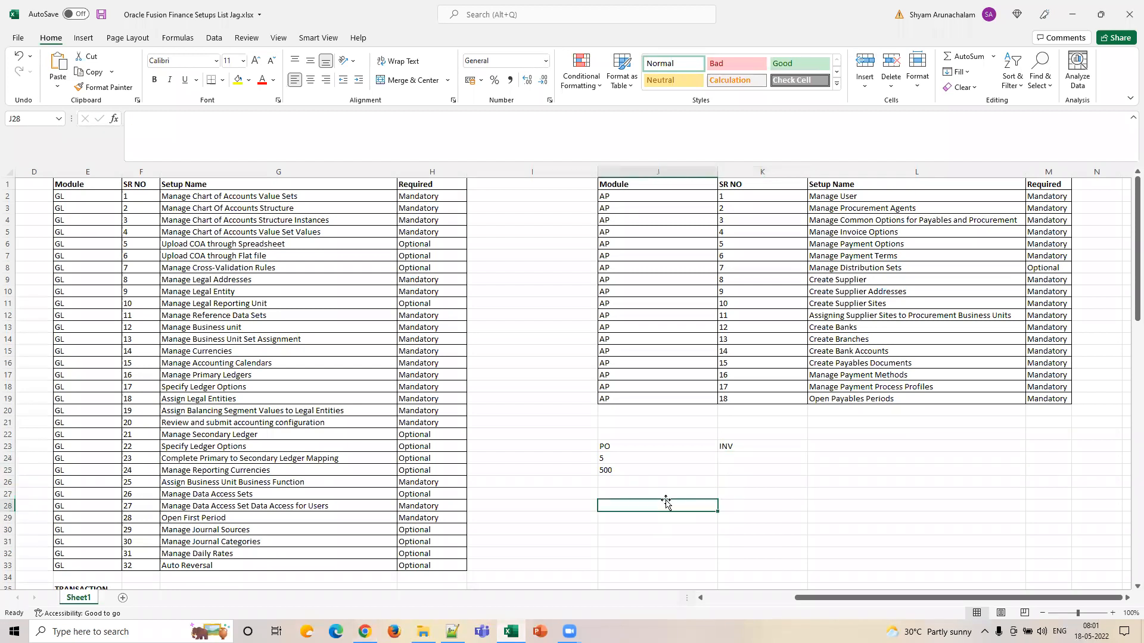
type("20%")
key("Tab")
type("QUa")
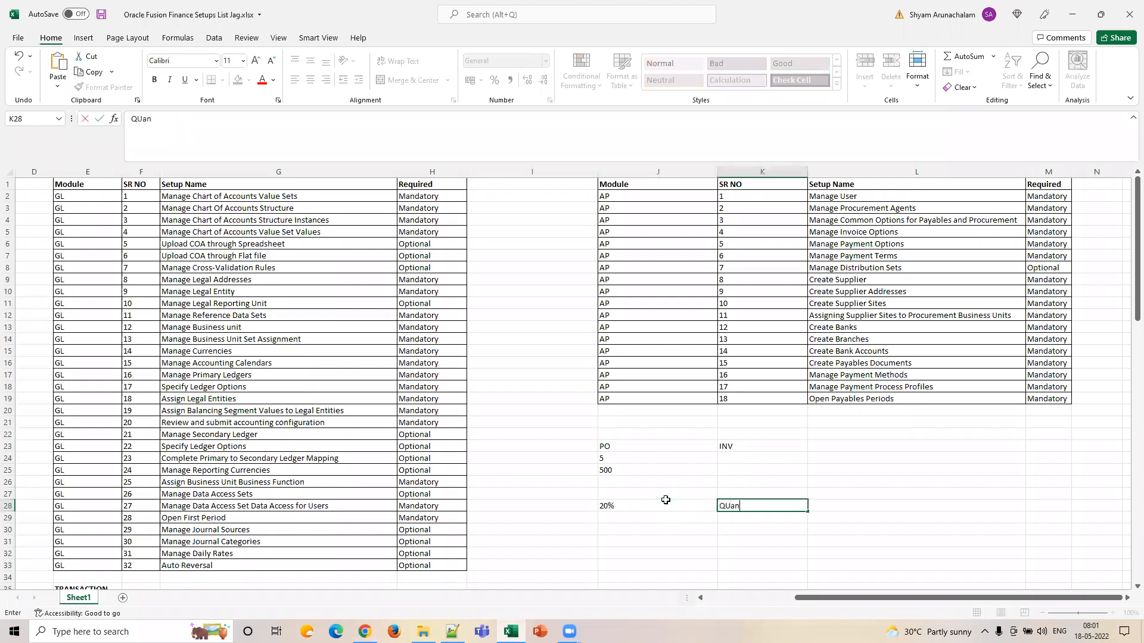
key("Tab")
left_click(640, 506)
left_click(732, 507)
Enter 3 and 300 beneath the INV heading, in K24 and K25
left_click(750, 459)
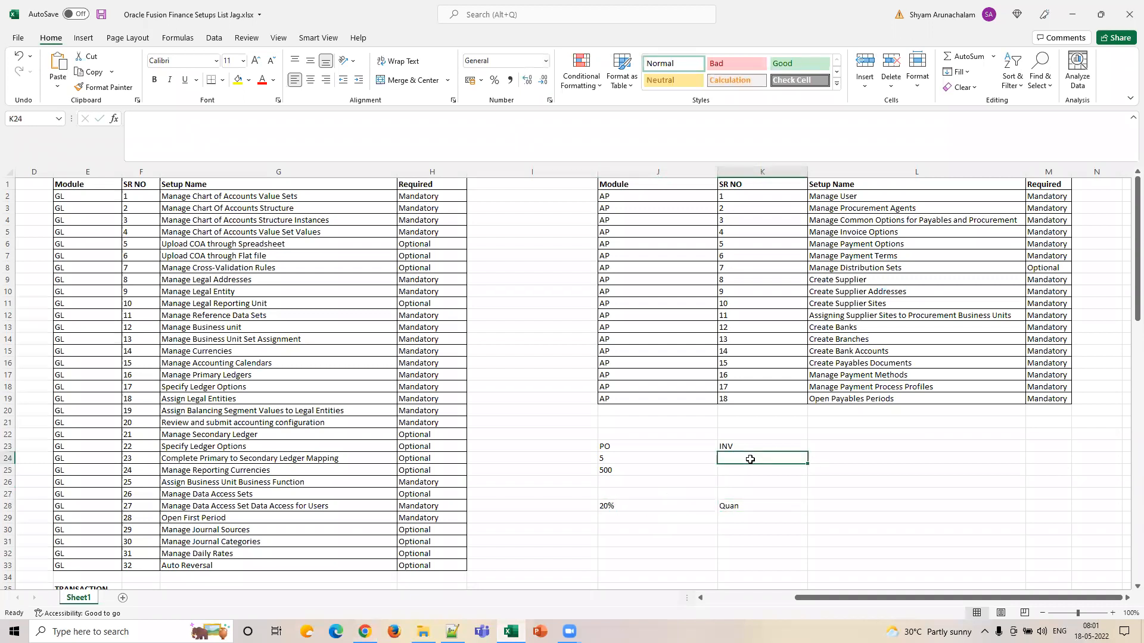
type("3")
key("Return")
type("300")
key("Return")
left_click(750, 459)
key("Left")
key("Left")
key("Right")
key("Right")
key("Left")
key("Right")
key("Left")
key("Right")
key("Left")
key("Right")
Change the PO values to 10 in J24 and 1000 in J25
key("Left")
type("10")
key("Return")
type("1000")
Change the INV values to 7 in K24 and 700 in K25
key("Right")
key("Up")
key("Down")
key("Up")
type("7")
key("Return")
type("700")
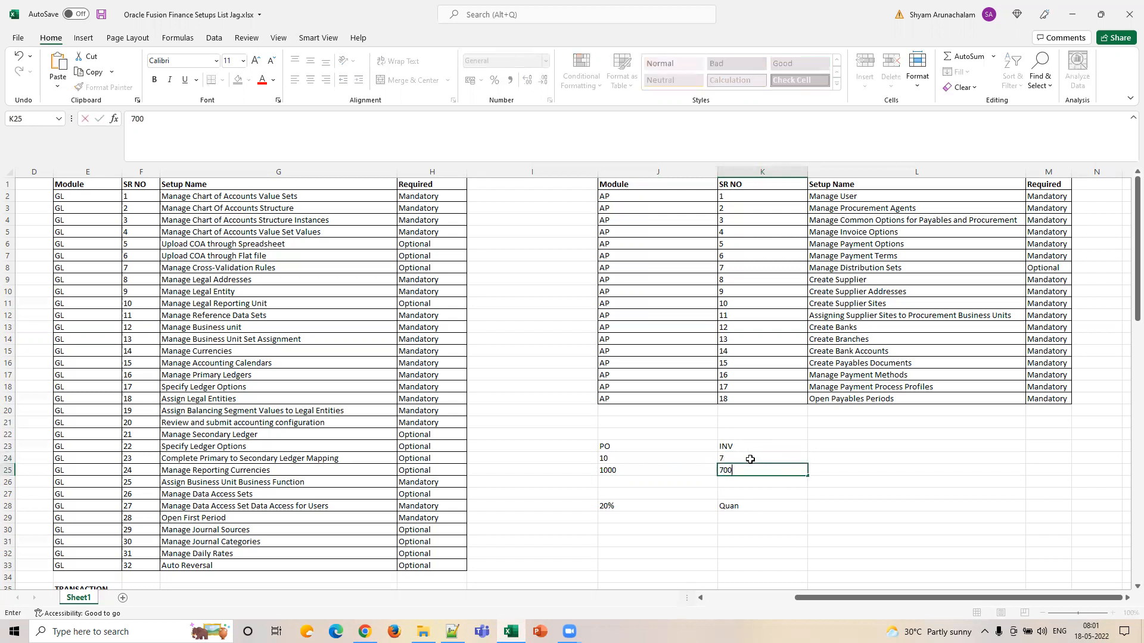
key("Up")
Compare the PO and INV quantities against the quantity tolerance row
key("Right")
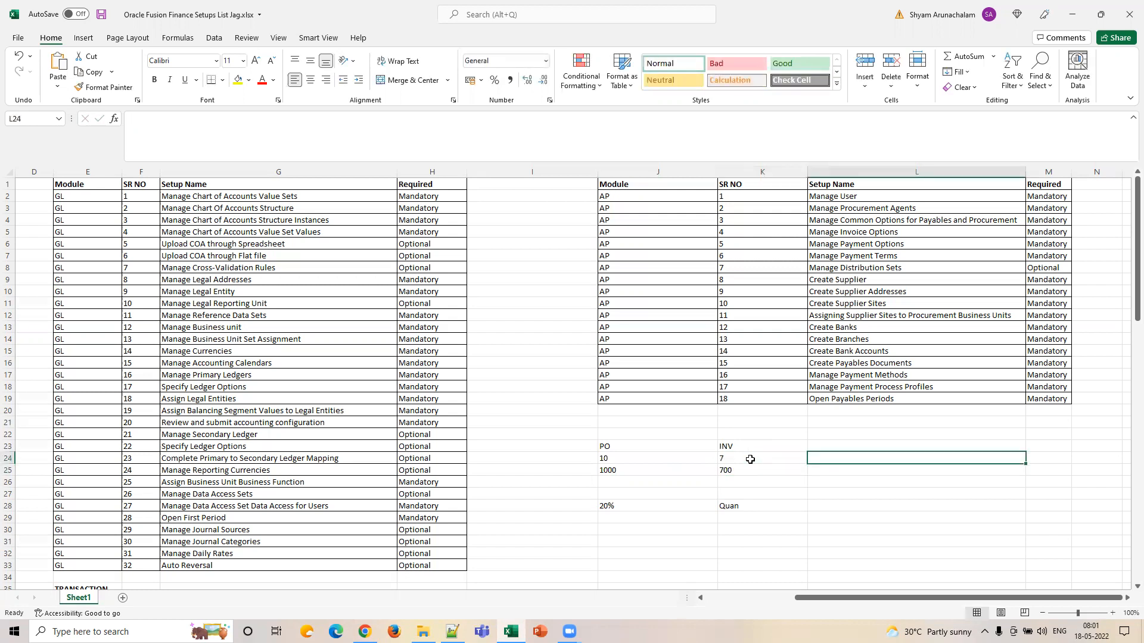
key("Left")
key("Left")
key("Right")
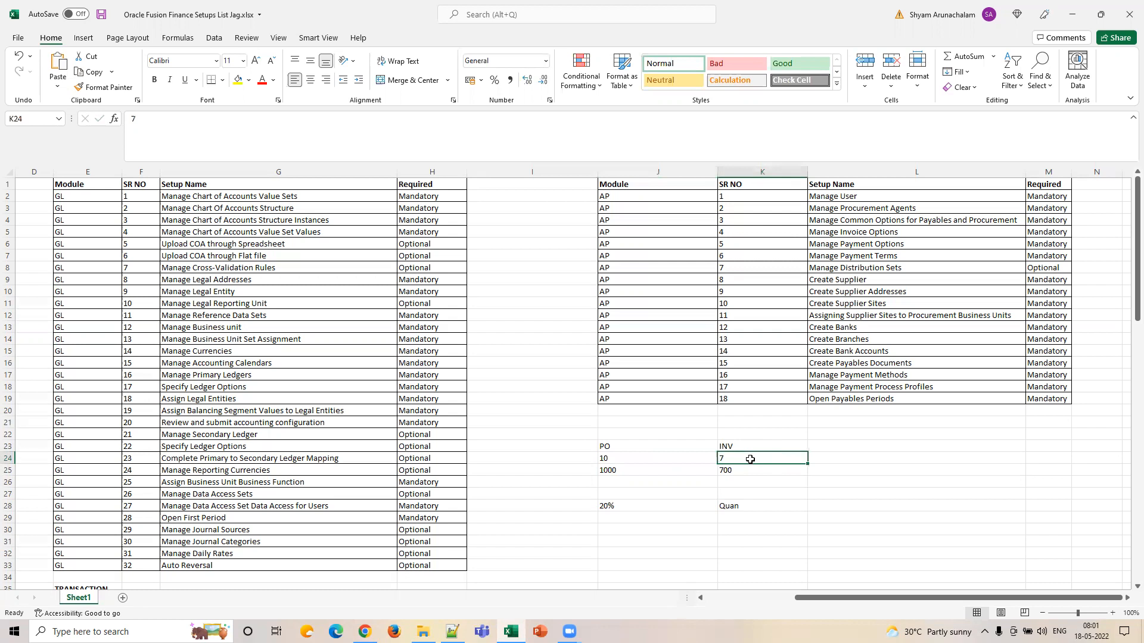
key("Down")
key("Down")
key("Down")
key("Down")
key("Left")
key("Right")
Change the INV values to 8 in K24 and 800 in K25
key("Up")
key("Up")
key("Up")
key("Up")
type("8")
key("Return")
type("800")
key("Return")
Check whether the revised INV quantity falls within the 20% quantity tolerance of the PO quantity
key("Up")
key("Up")
key("Left")
key("Left")
key("Down")
key("Down")
key("Down")
key("Right")
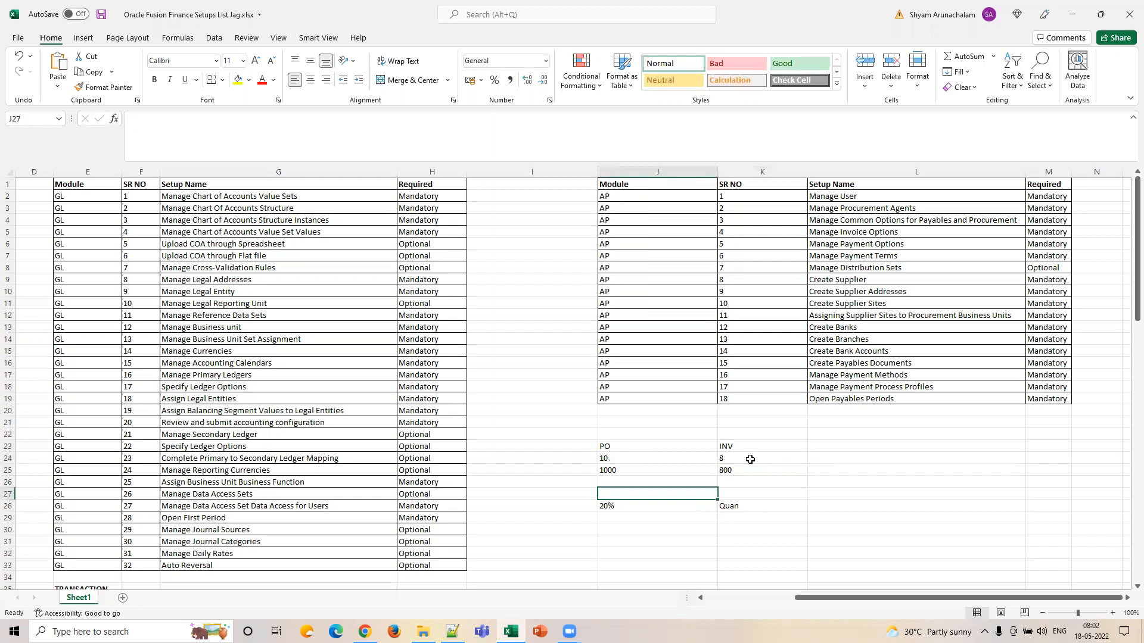
left_click(750, 459)
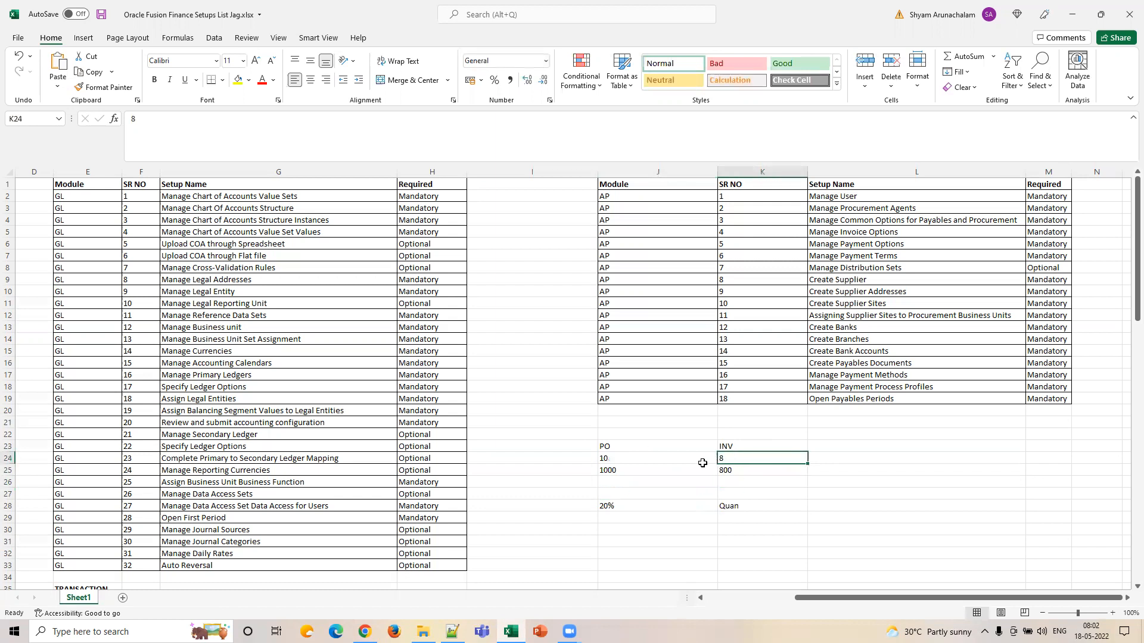
left_click_drag(652, 457, 739, 459)
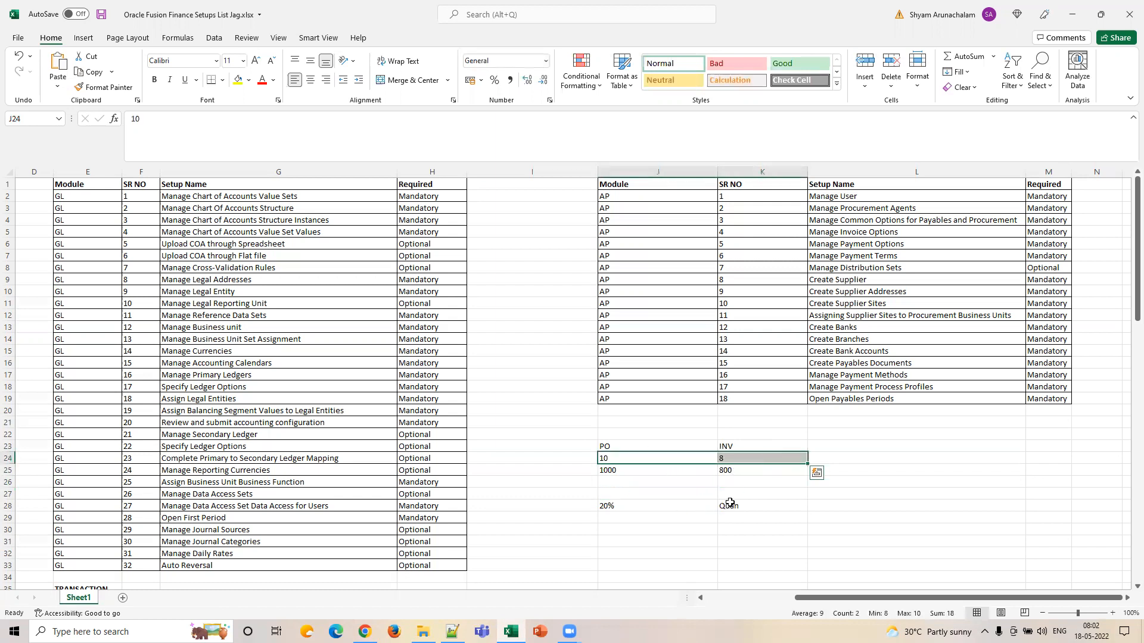
left_click_drag(652, 506, 740, 502)
left_click_drag(608, 457, 733, 458)
left_click(734, 458)
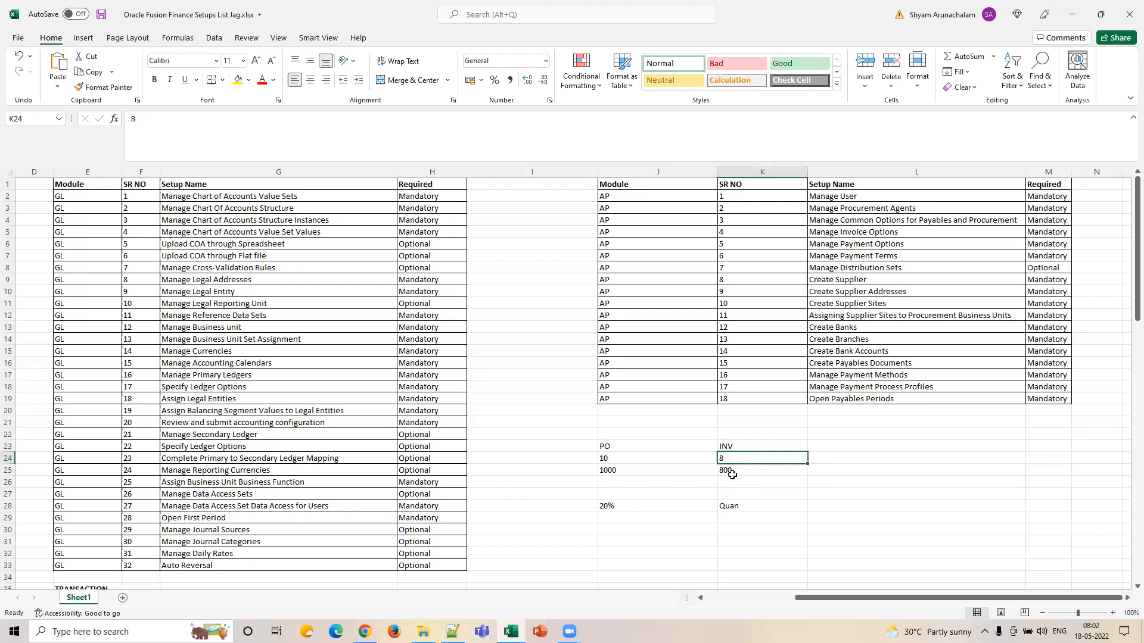
Add an amount tolerance row with 10% in J29 and Amount in K29
left_click(629, 519)
type("10%")
key("Tab")
type("Amount")
Change the INV values to 10 in K24 and 850 in K25
key("Up")
key("Up")
key("Up")
key("Up")
key("Up")
type("10")
key("Return")
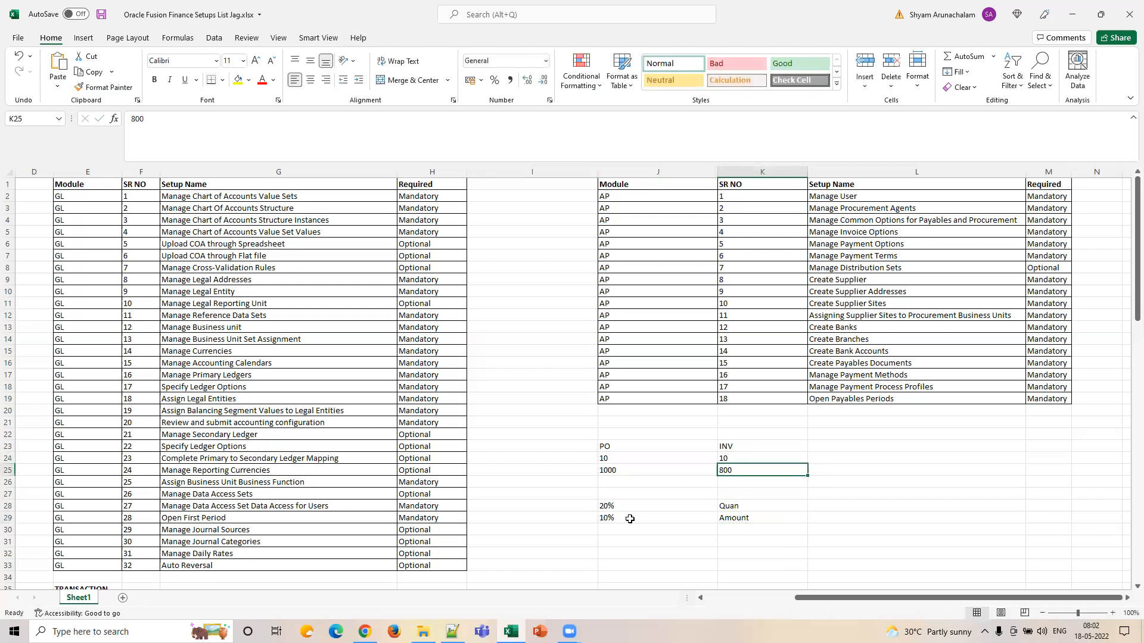
type("850")
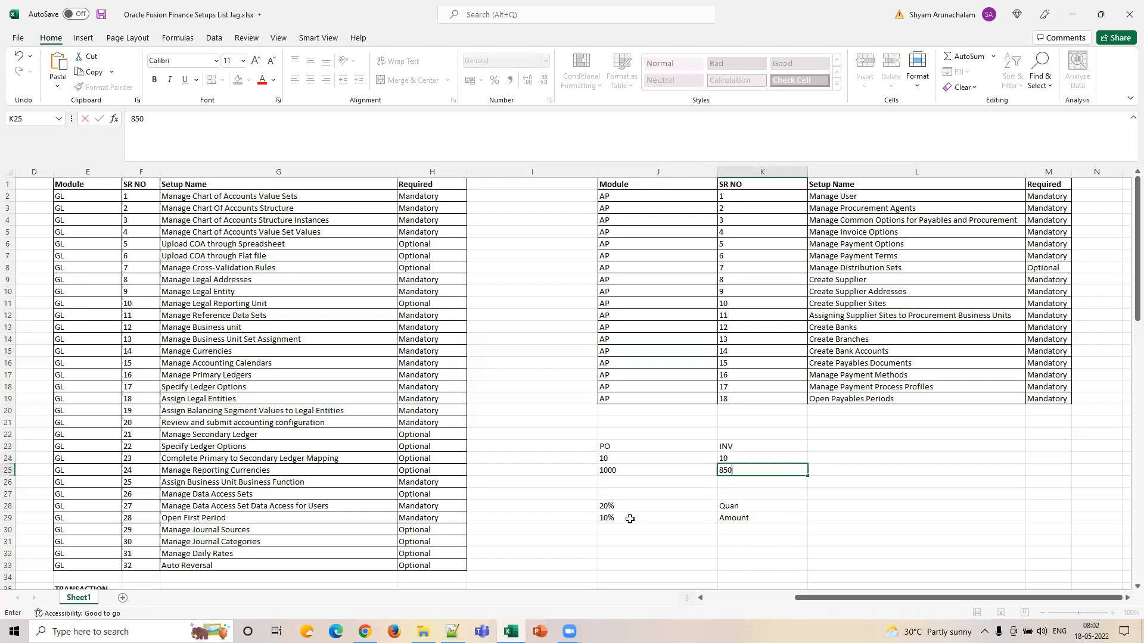
key("Return")
Set the INV amount in K25 to 900
key("Up")
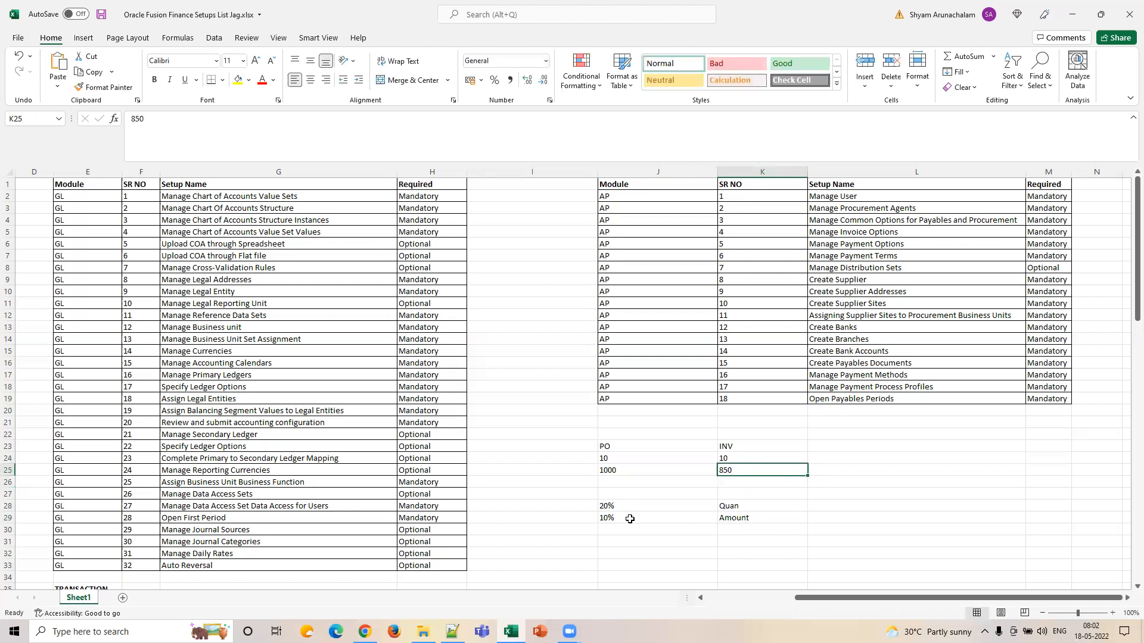
type("900")
key("Return")
Clear the two tolerance rows and the whole PO and INV example beneath the AP list
left_click_drag(620, 503, 790, 520)
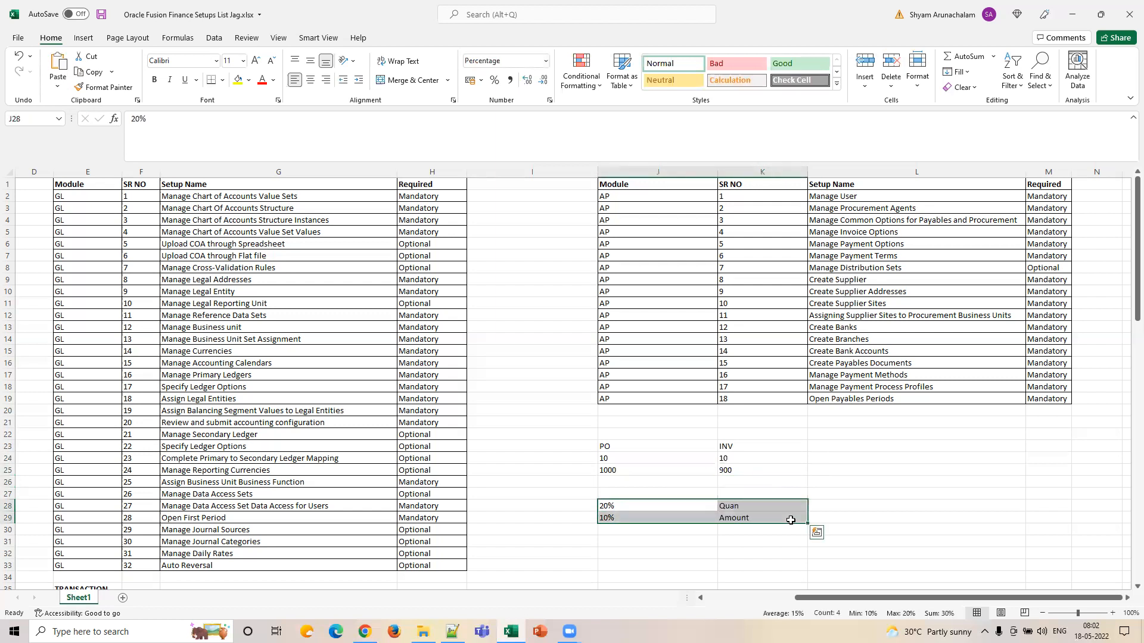
key("Delete")
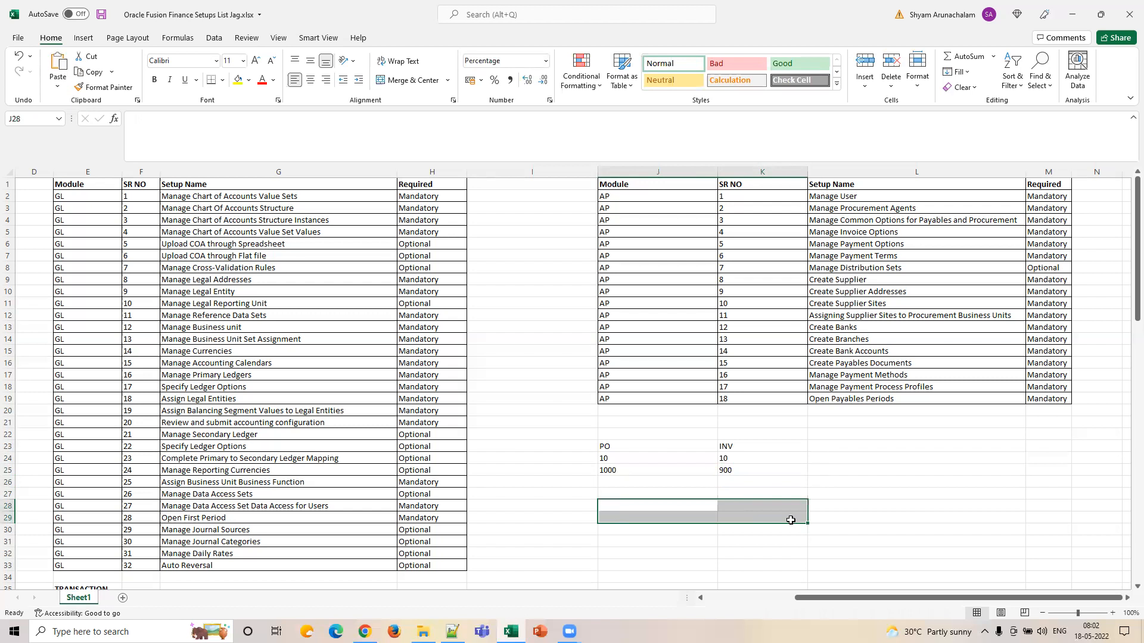
left_click_drag(593, 434, 748, 483)
key("Delete")
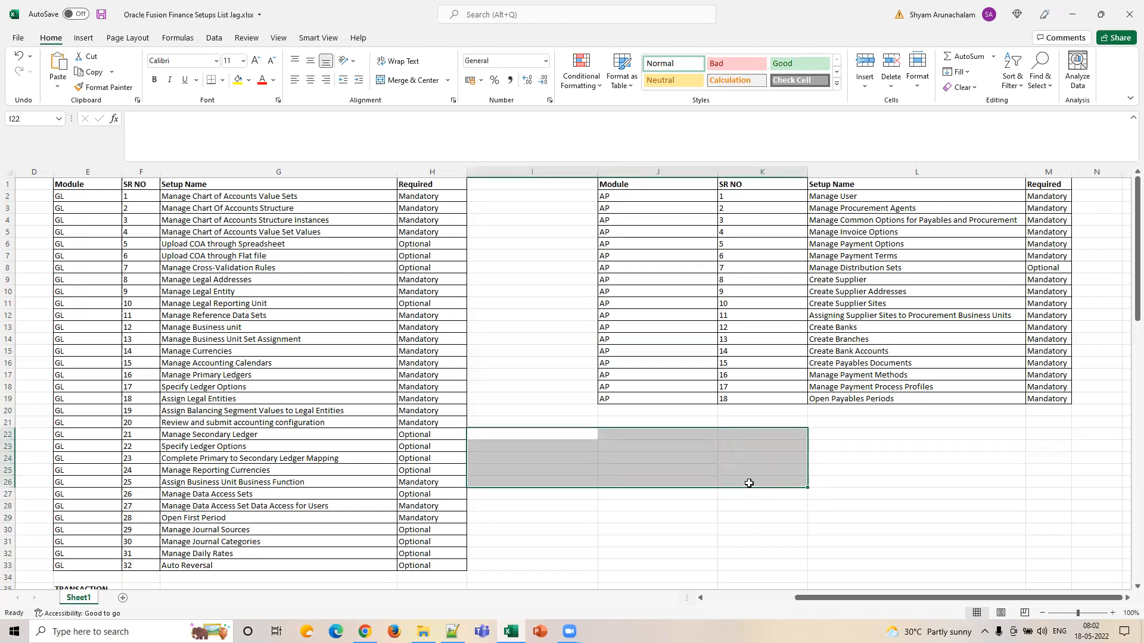
left_click(783, 473)
Look at the invoice options in Chrome, return to the Excel sheet, and enter 100 in K25 and 10 in K26
left_click(365, 631)
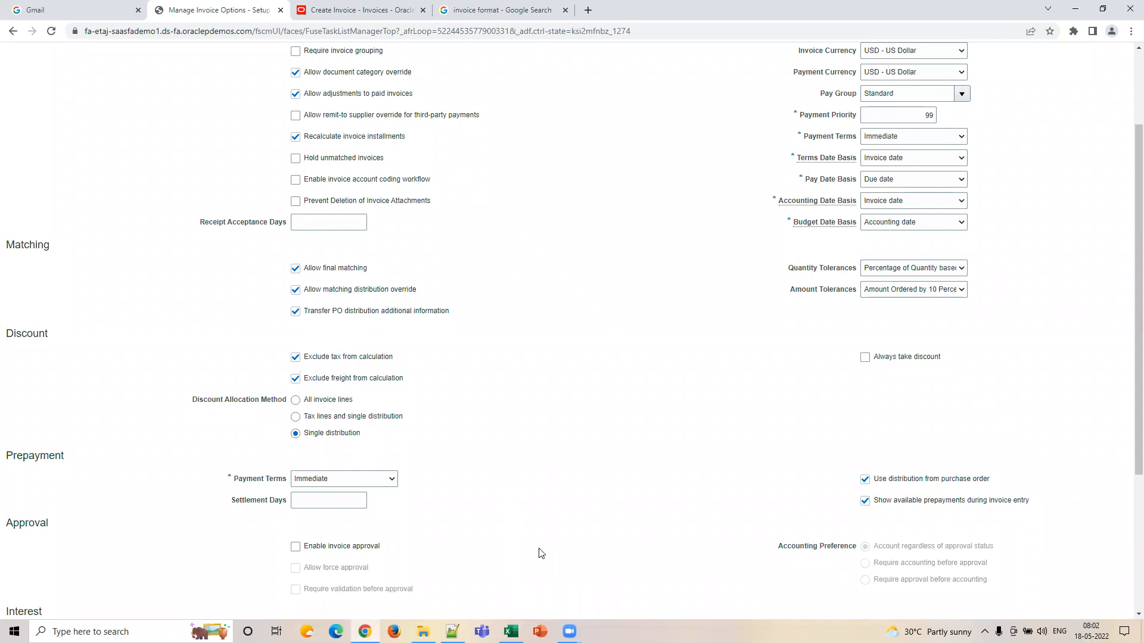
left_click(510, 632)
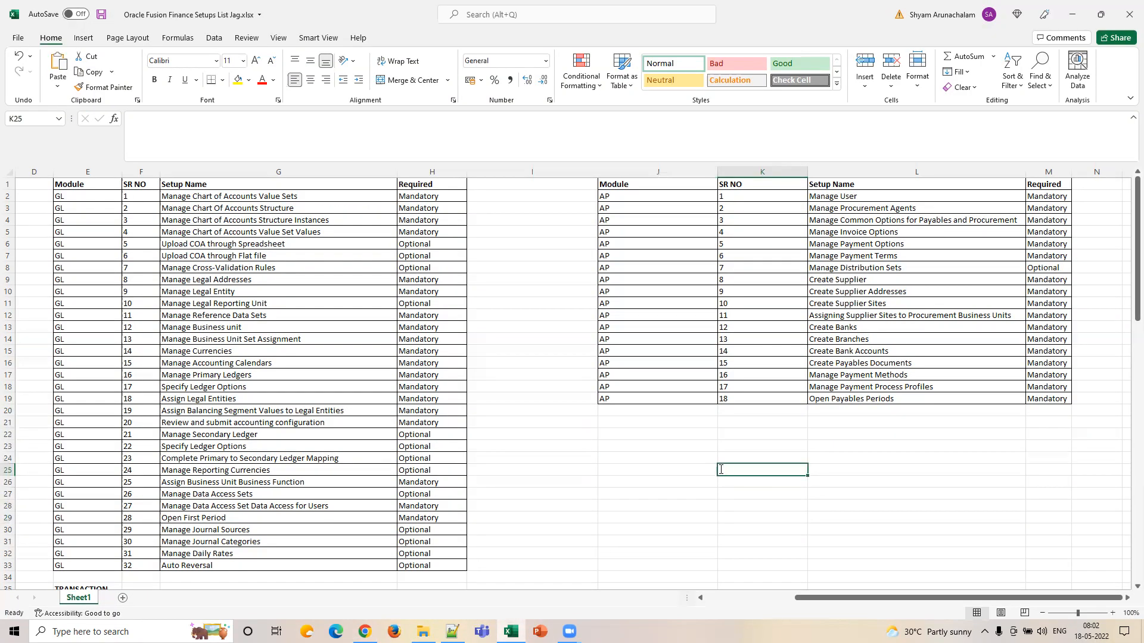
type("100")
key("Return")
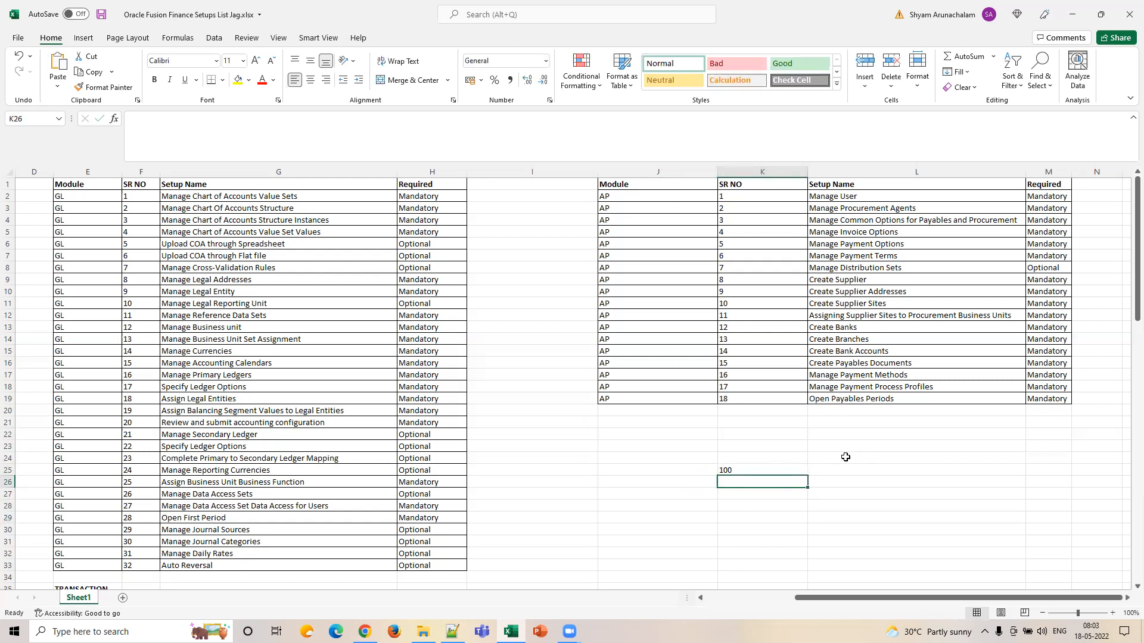
type("10")
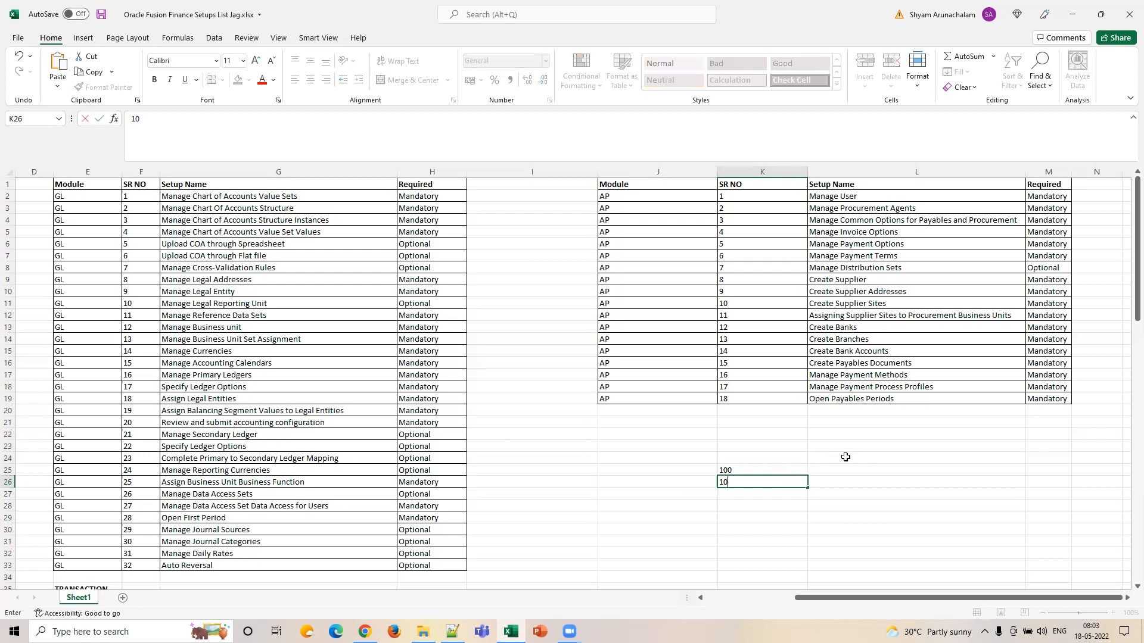
key("Return")
Label the 100 in K25 by entering Invoice Amt in J25
key("Up")
key("Up")
key("Left")
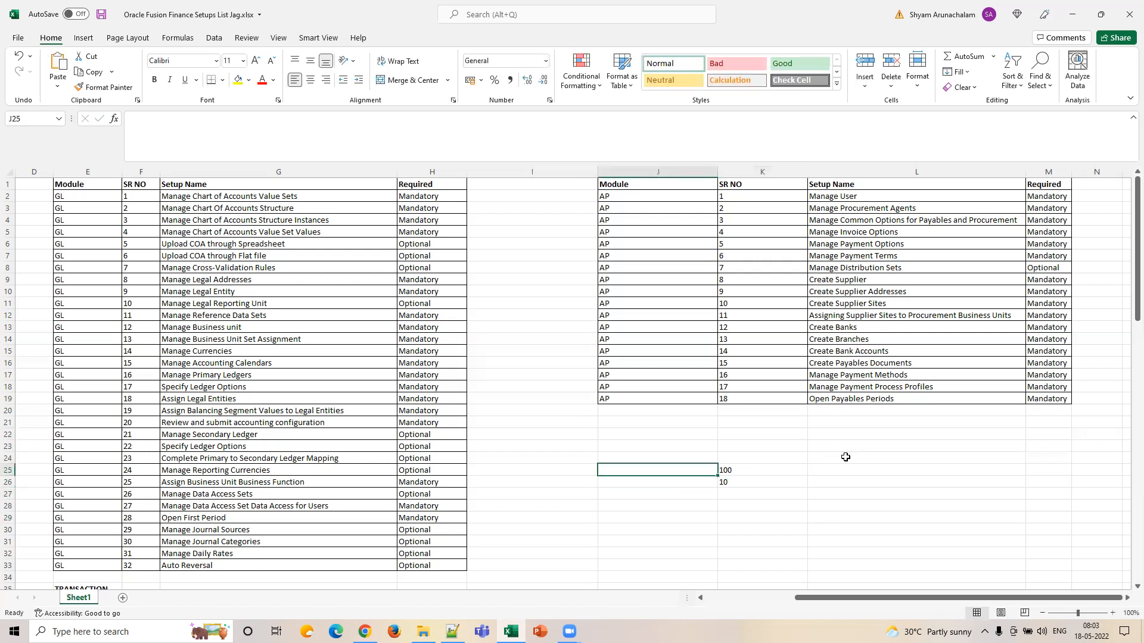
type("Invoice")
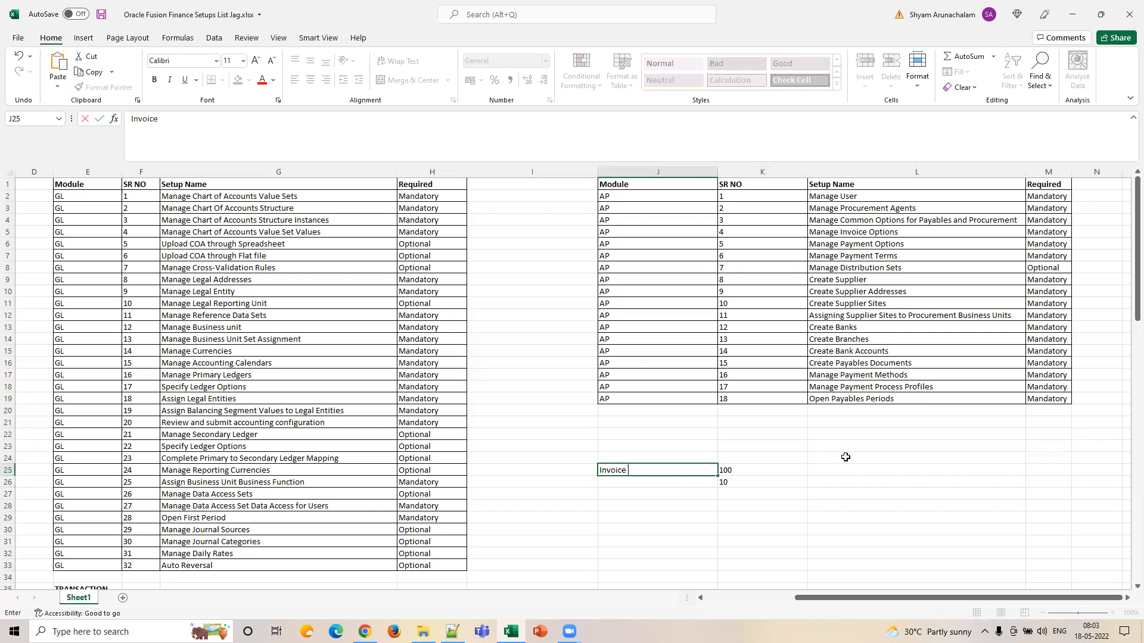
type(" Amt")
key("Return")
Label the 10 in K26 as Discount in J26 and start a new label in J27
type("Di")
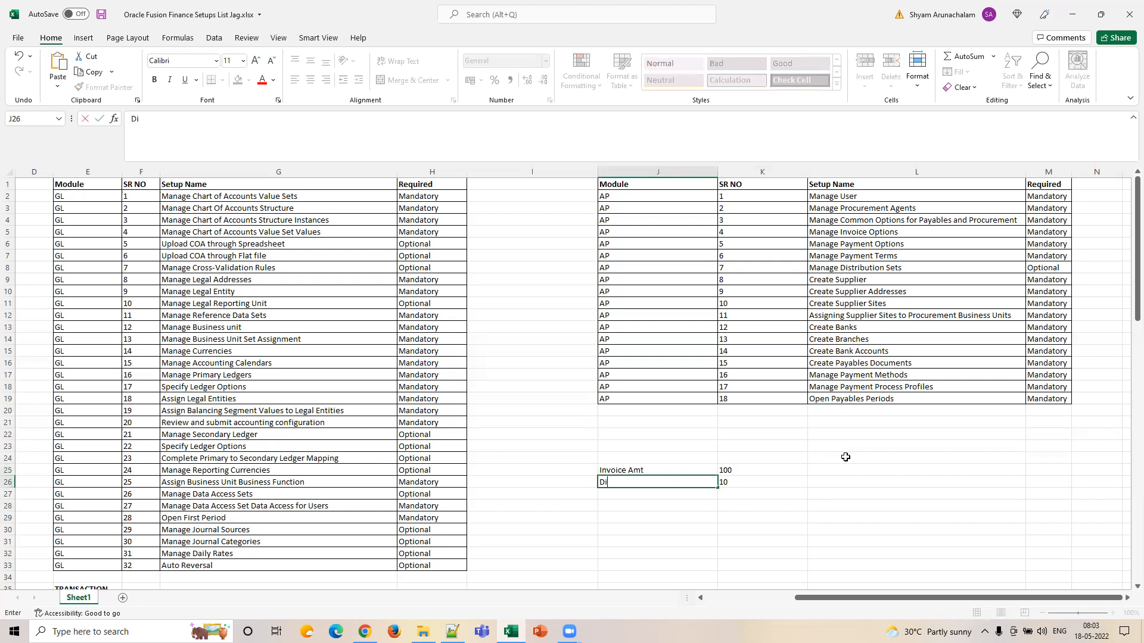
type("scount")
key("Tab")
key("Down")
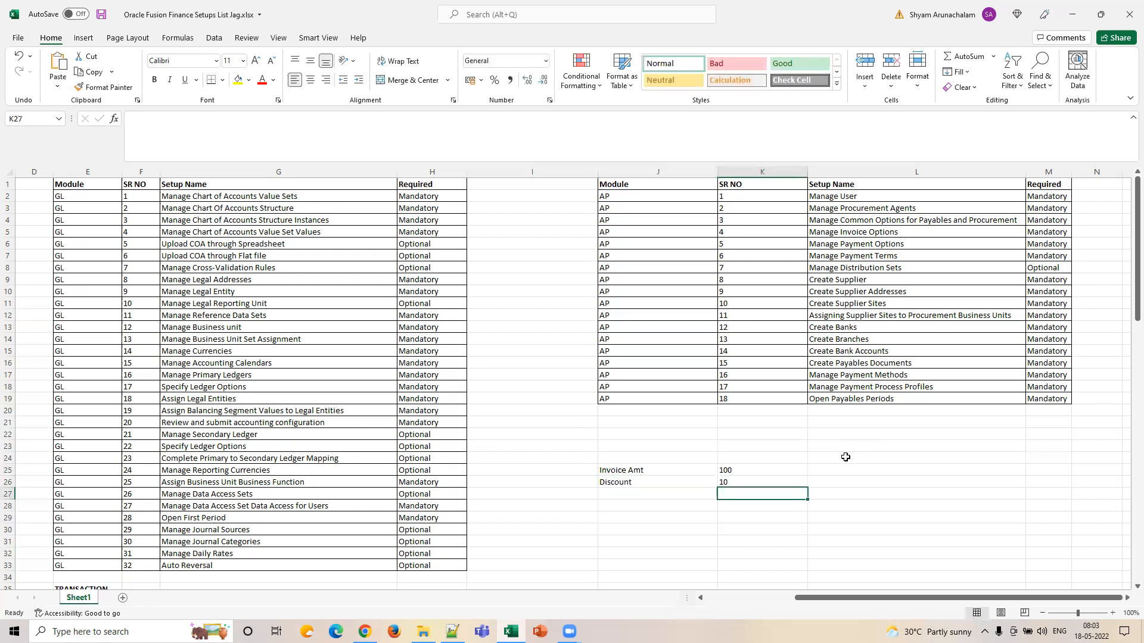
key("Left")
type("T")
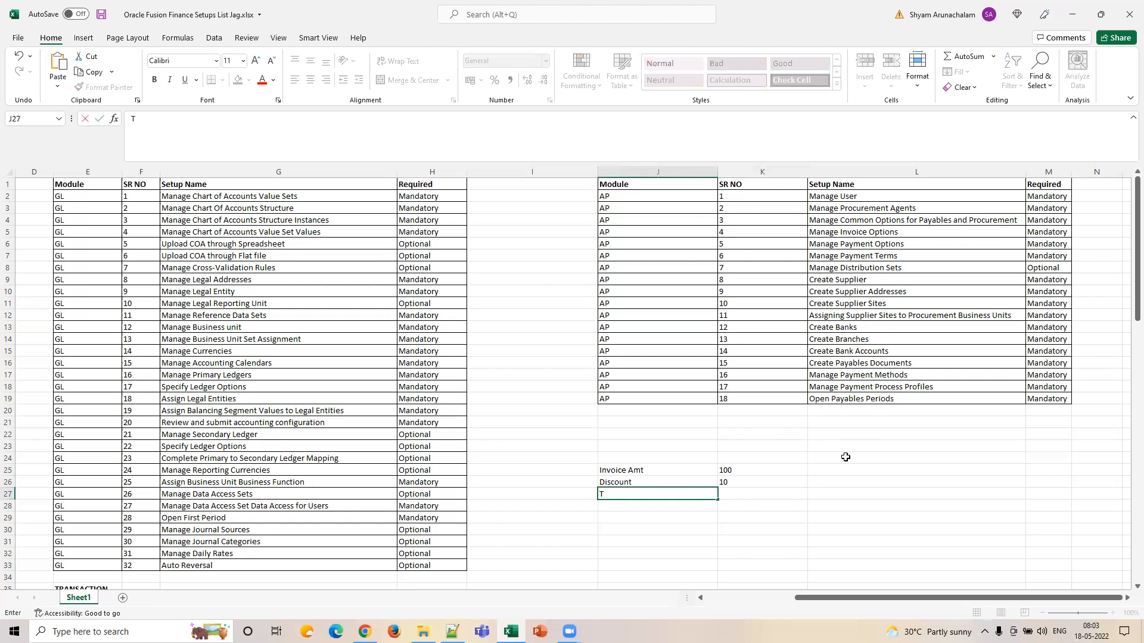
Replace the label in J26 with Tax
key("Up")
key("Delete")
type("Tax")
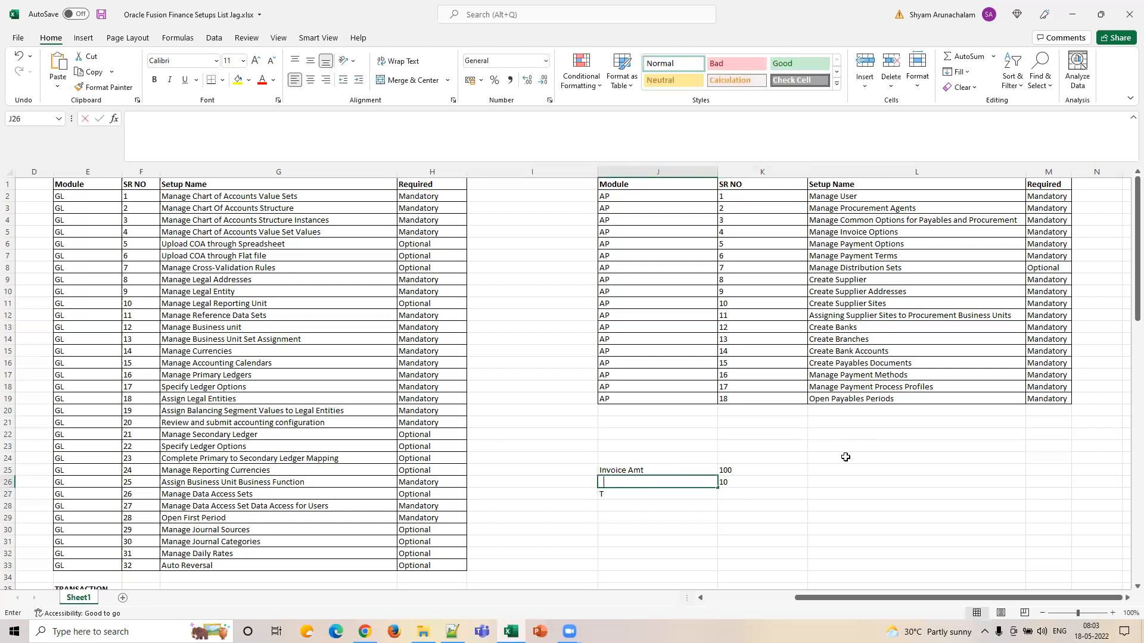
key("Return")
key("Up")
key("Right")
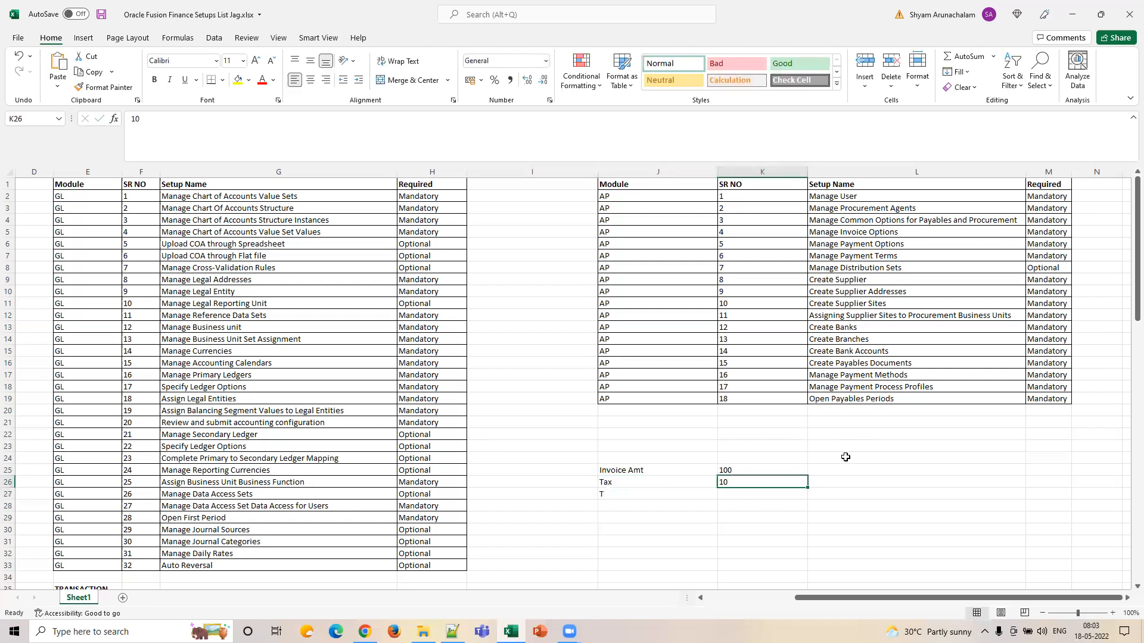
Add a total row with Total Amount in J27 and 110 in K27
key("Left")
key("Down")
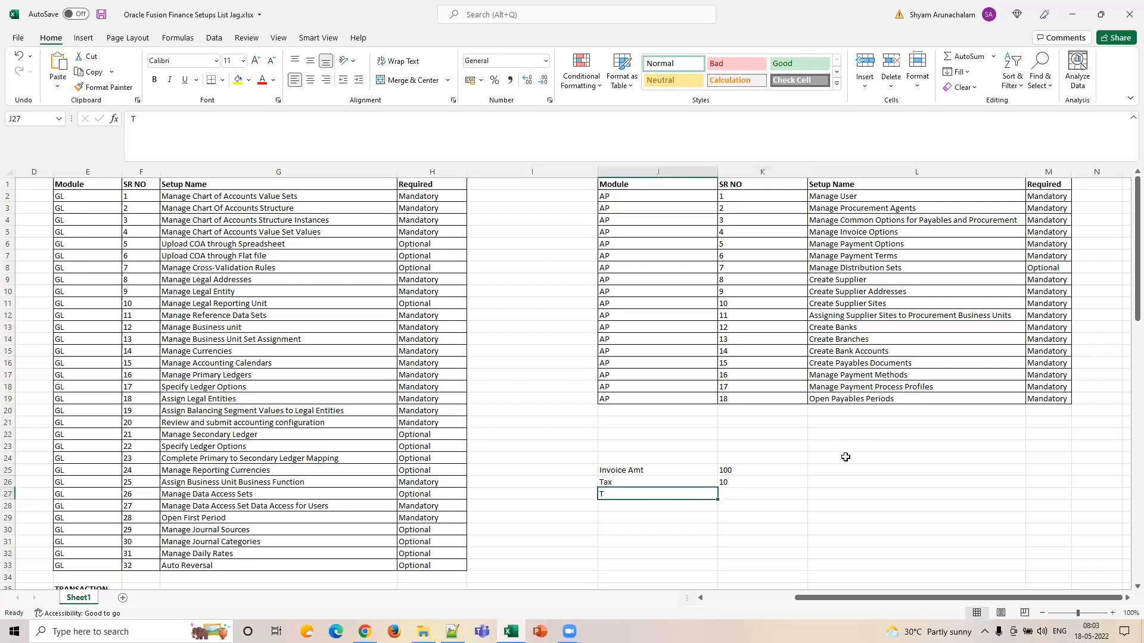
type("Total")
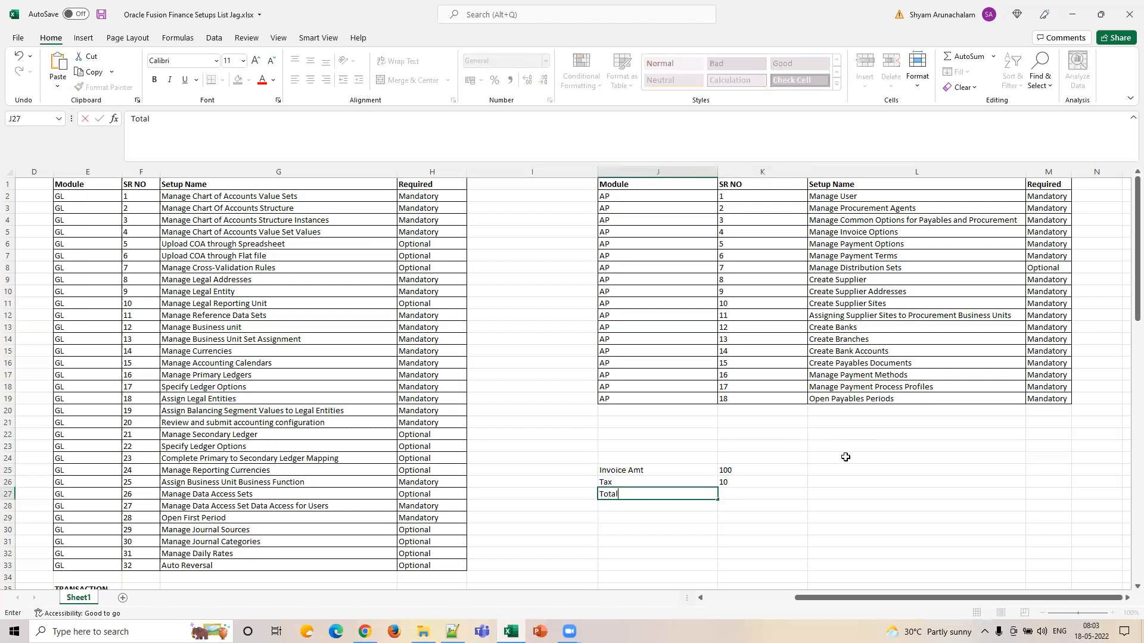
type(" Amount")
key("Tab")
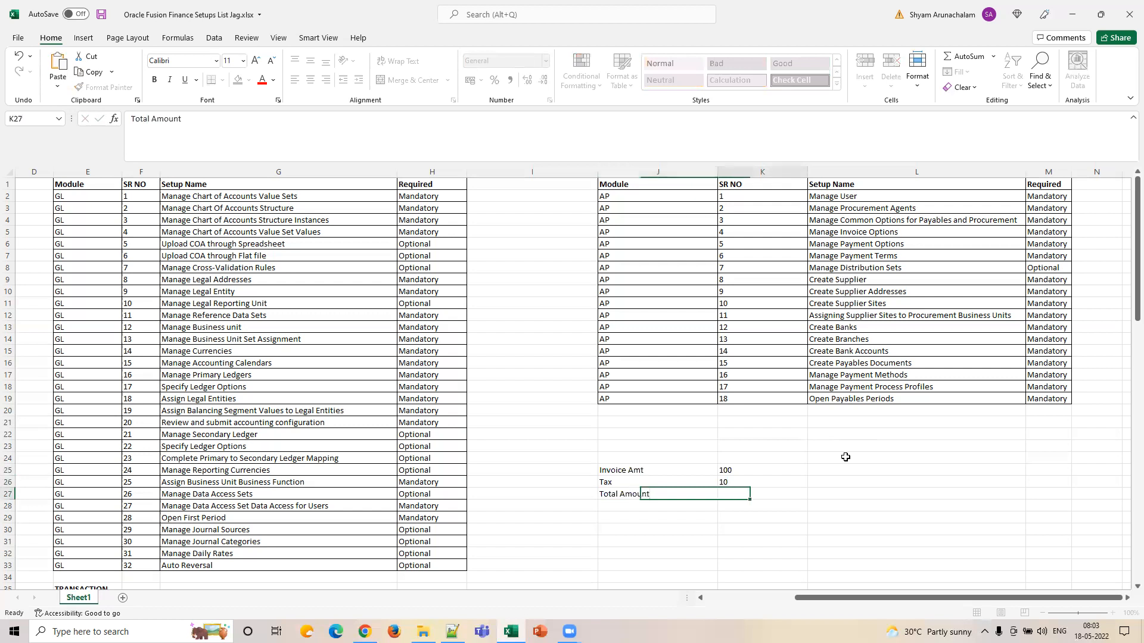
type("110")
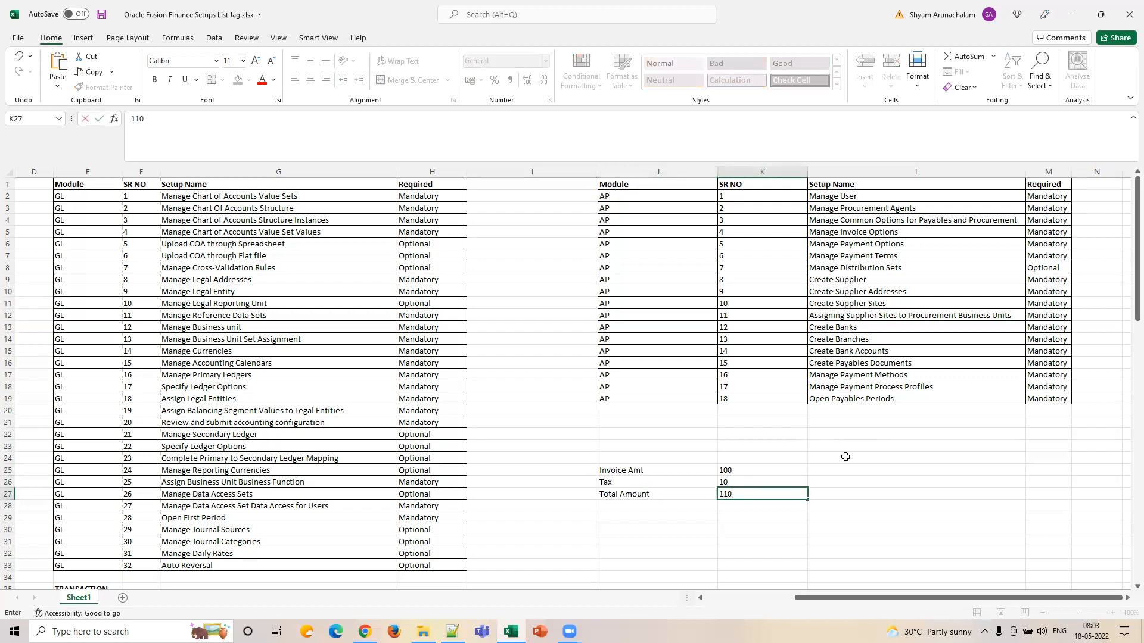
key("Right")
key("Right")
key("Up")
key("Left")
key("Up")
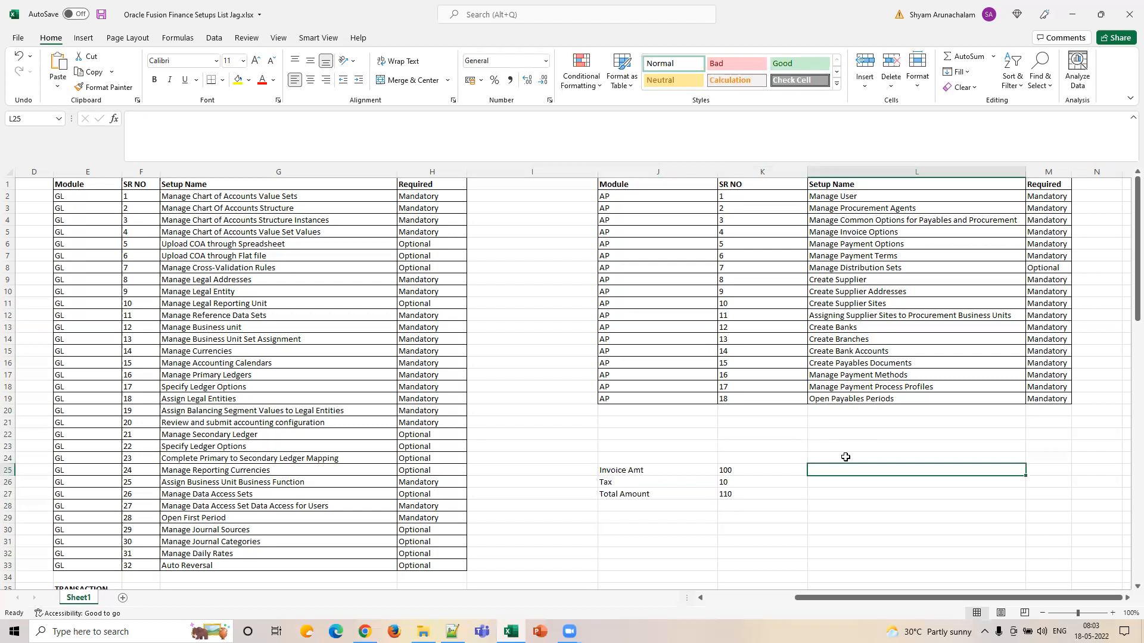
Review the discount options in Chrome and go over the invoice, tax and total amounts in the Excel sheet
left_click(365, 632)
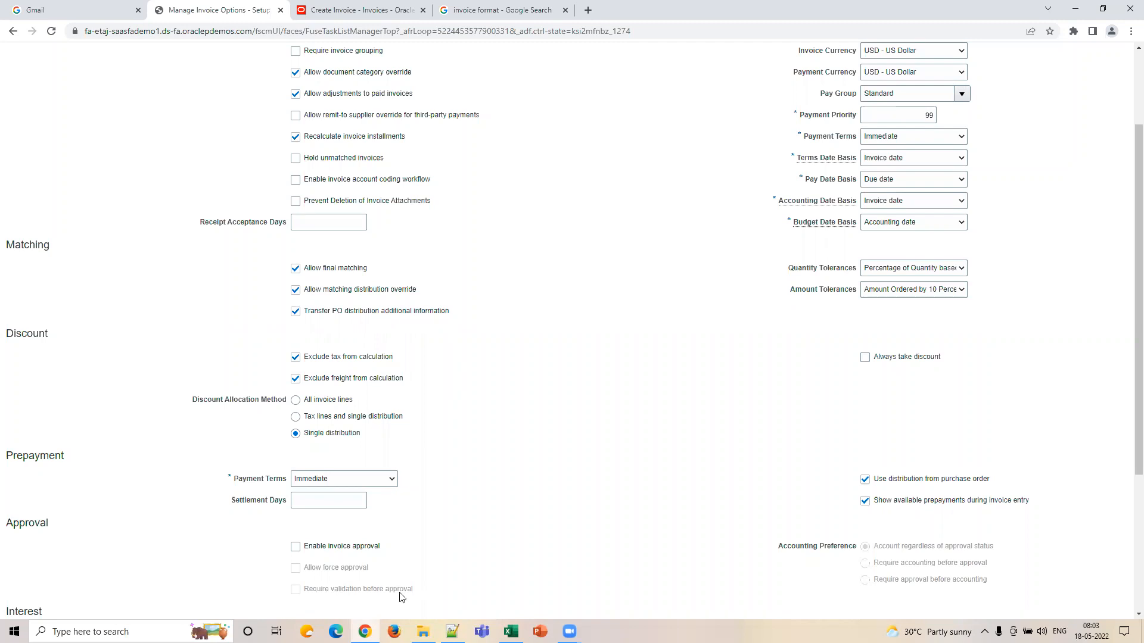
key("alt+Tab")
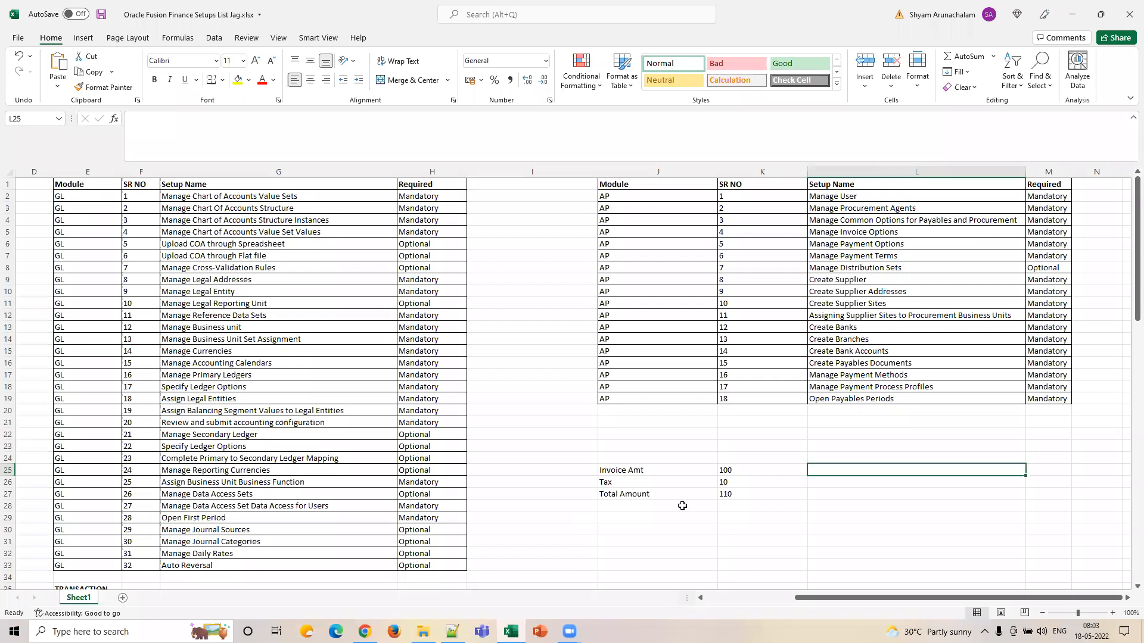
left_click(730, 493)
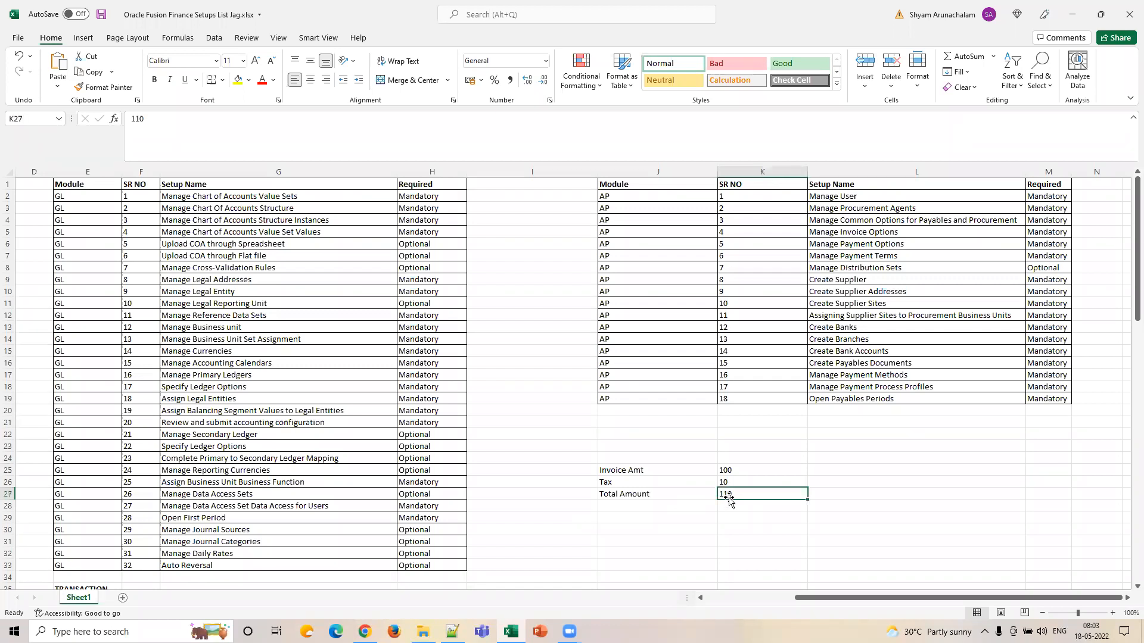
left_click(740, 471)
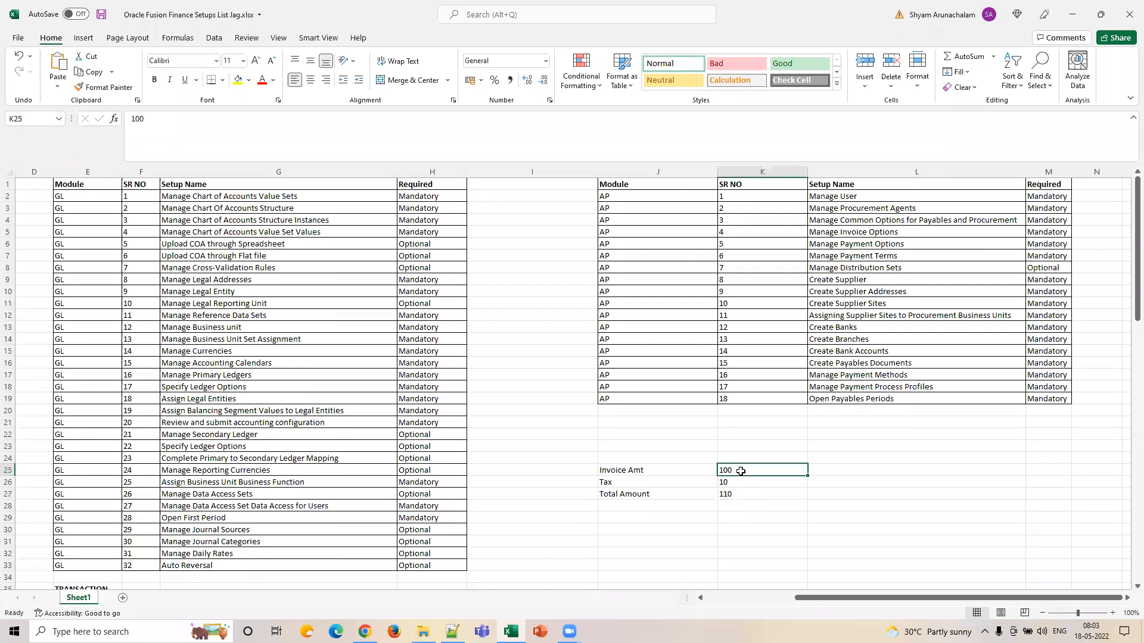
left_click(739, 482)
left_click(752, 496)
left_click(844, 478)
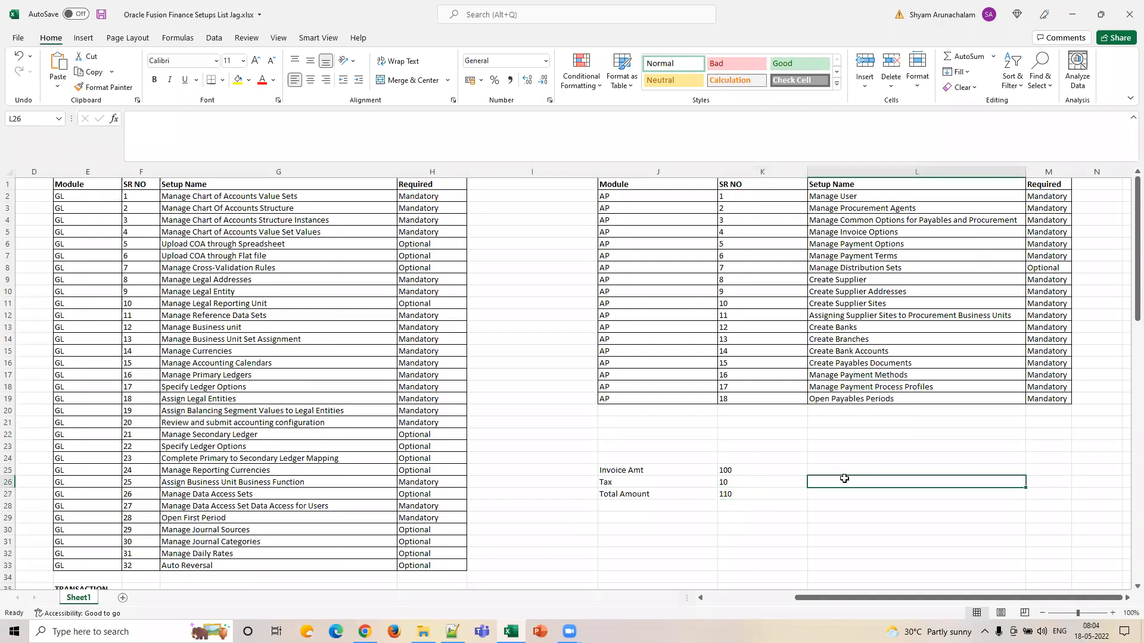
left_click(737, 496)
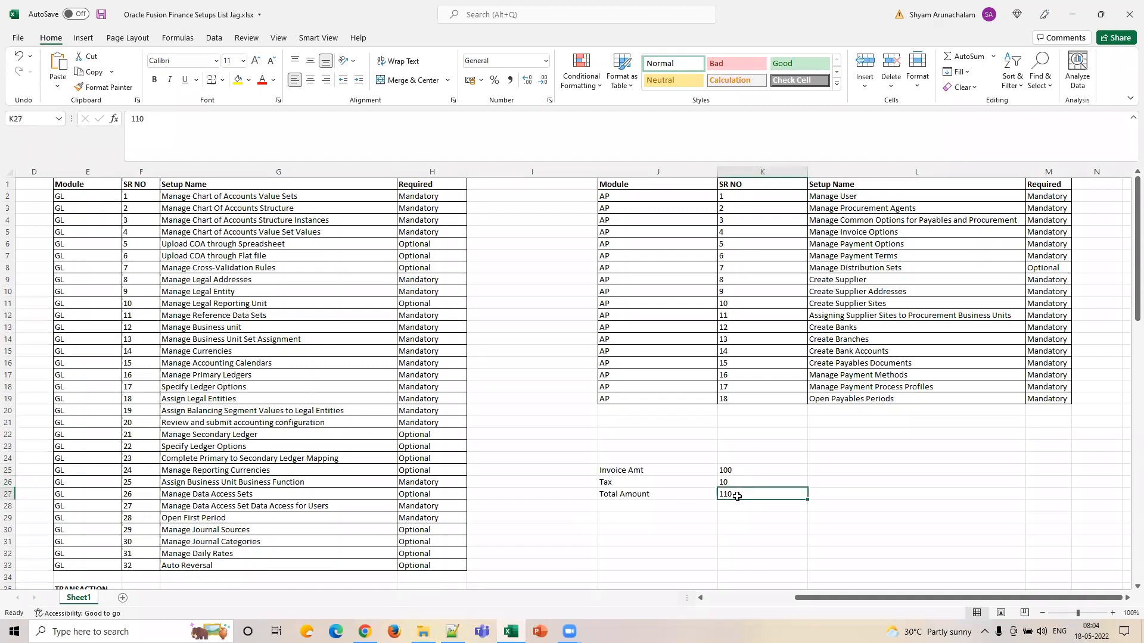
Enter 5.5 in L26 beside the tax row and clear it again
left_click(870, 482)
type("5")
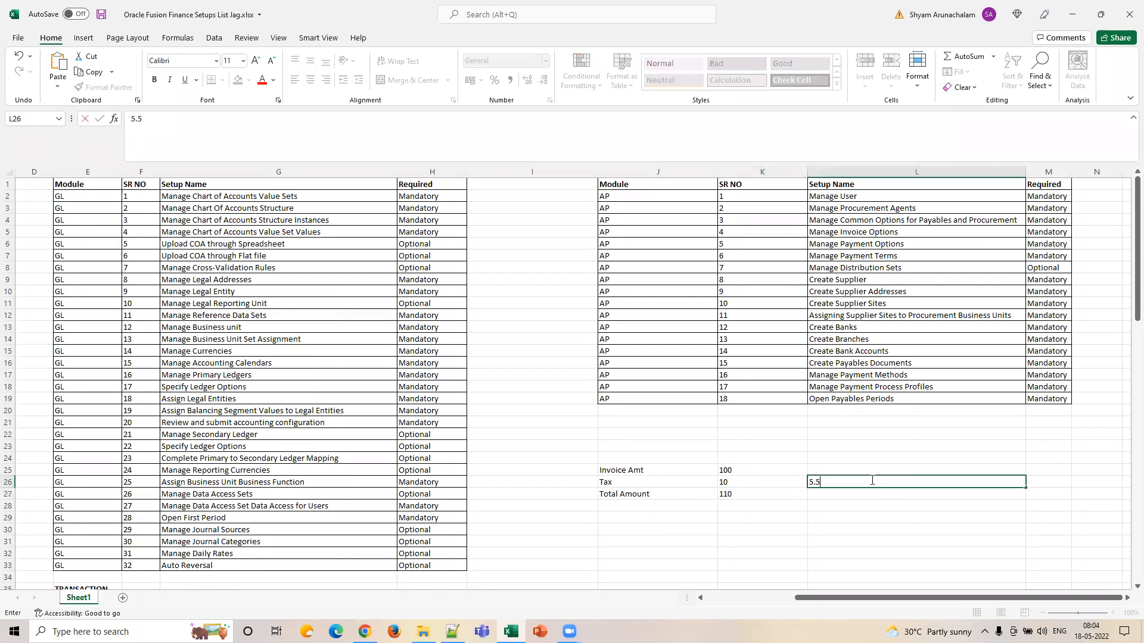
type(".5")
key("Return")
left_click(766, 493)
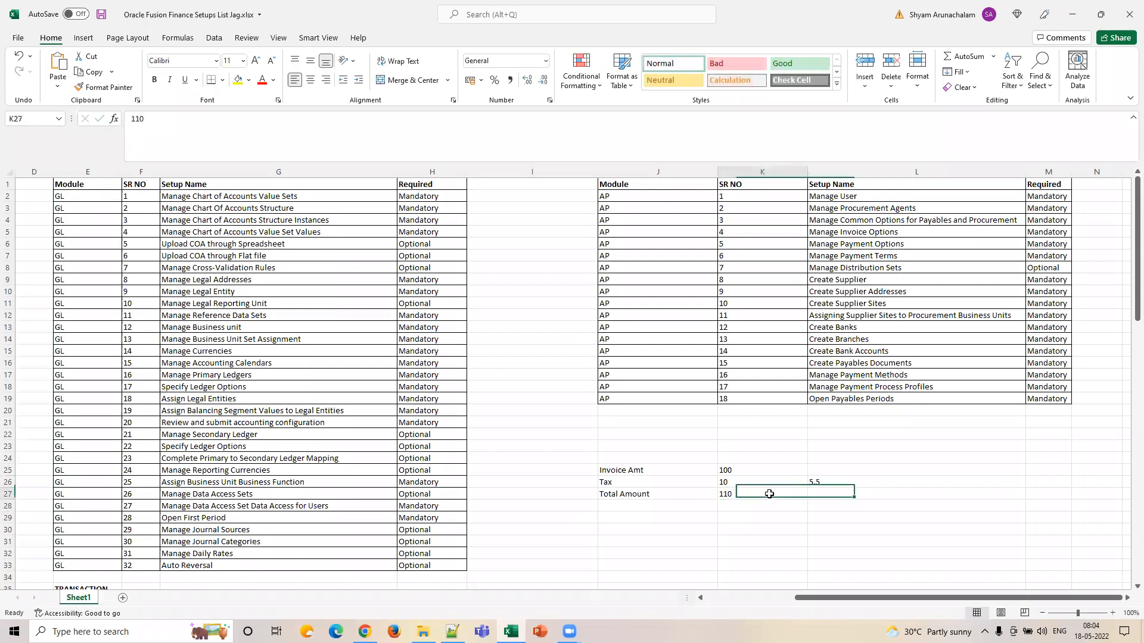
left_click(819, 484)
key("Delete")
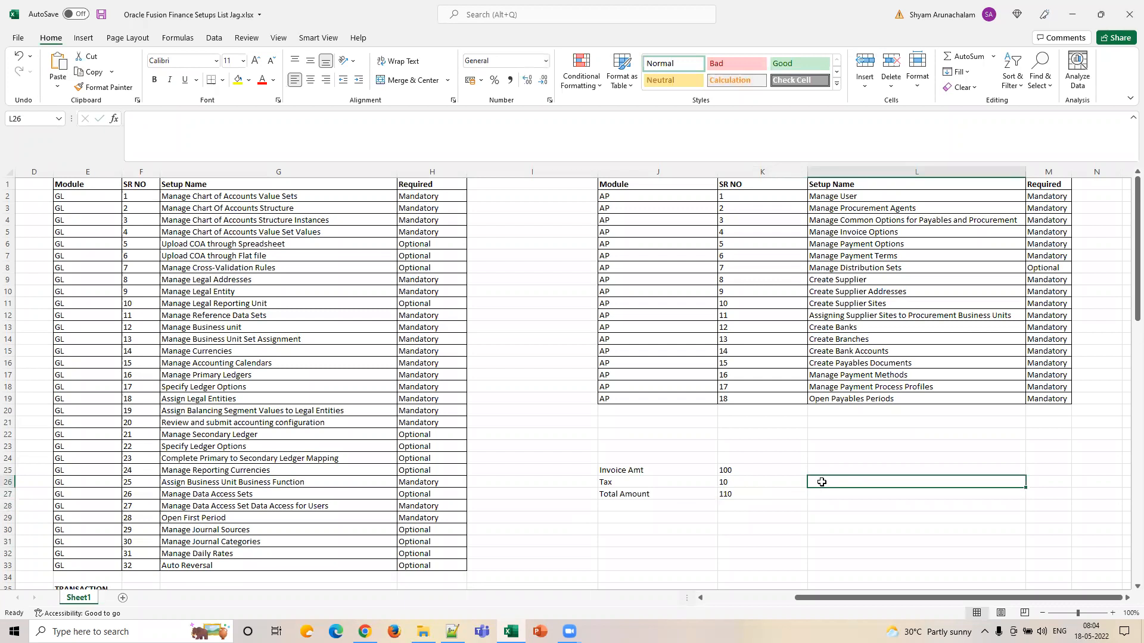
Enter 5 in L25 beside the invoice amount, checking the Always take discount option in Chrome
left_click(736, 468)
left_click(830, 473)
type("5")
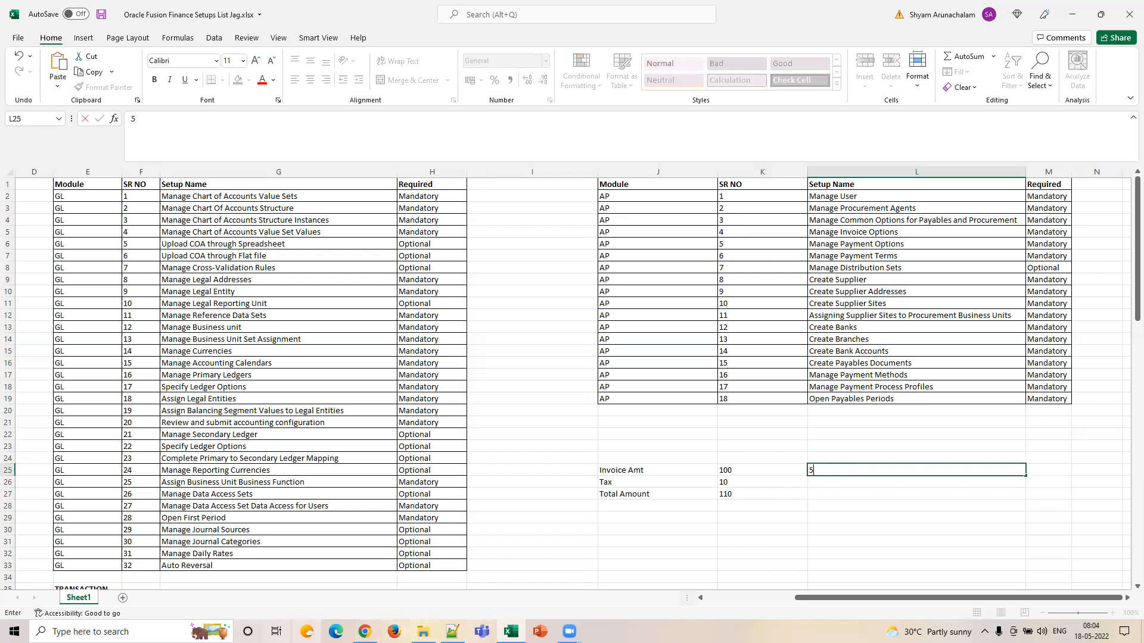
left_click(365, 631)
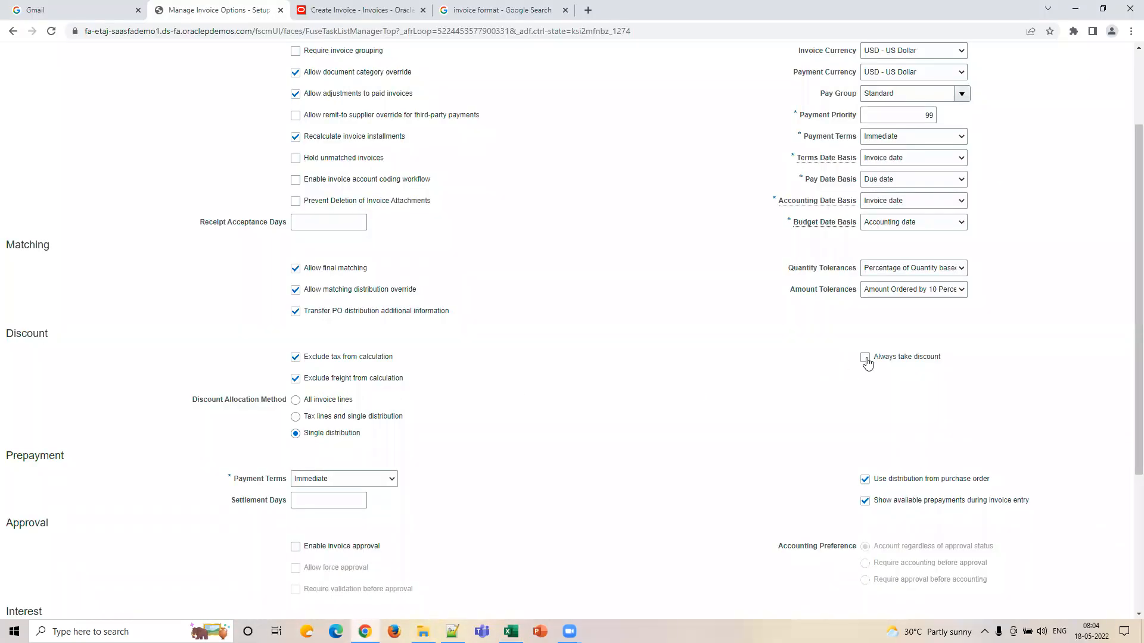
left_click(369, 631)
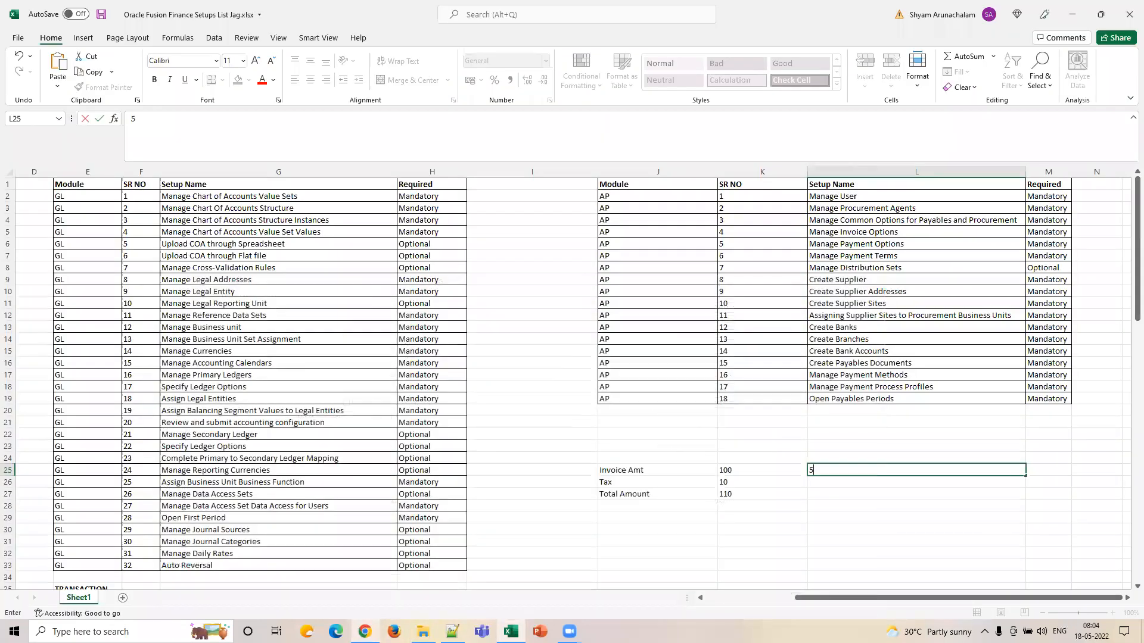
key("Return")
left_click(846, 471)
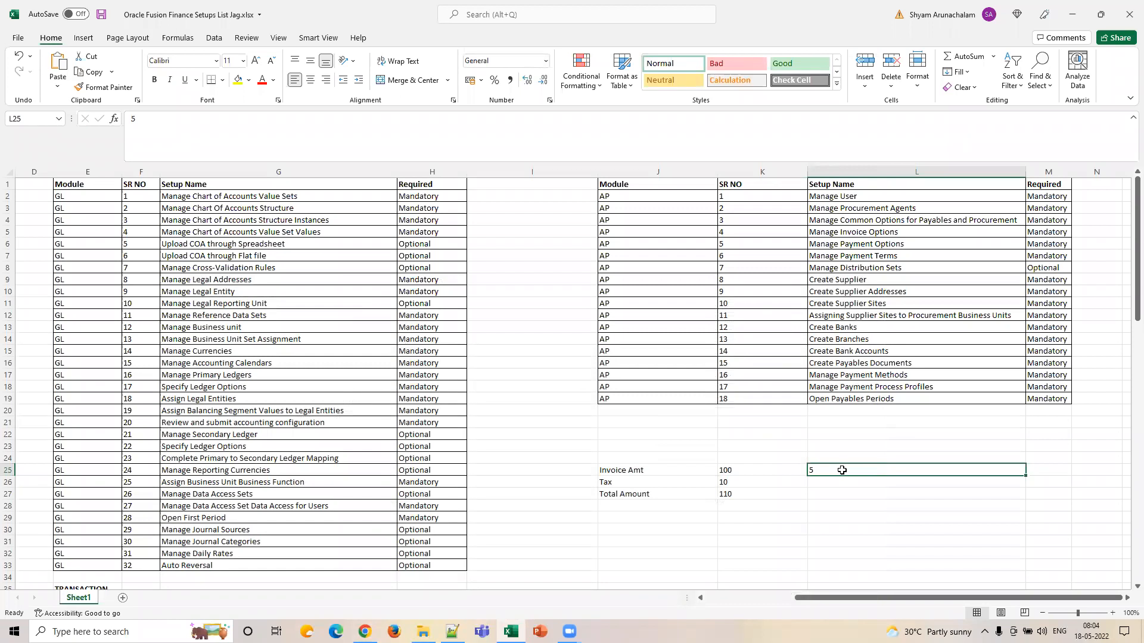
Clear the whole invoice, tax and total example in J25:L27 and return to the invoice options in Chrome
left_click_drag(603, 470, 832, 490)
key("Delete")
left_click(365, 631)
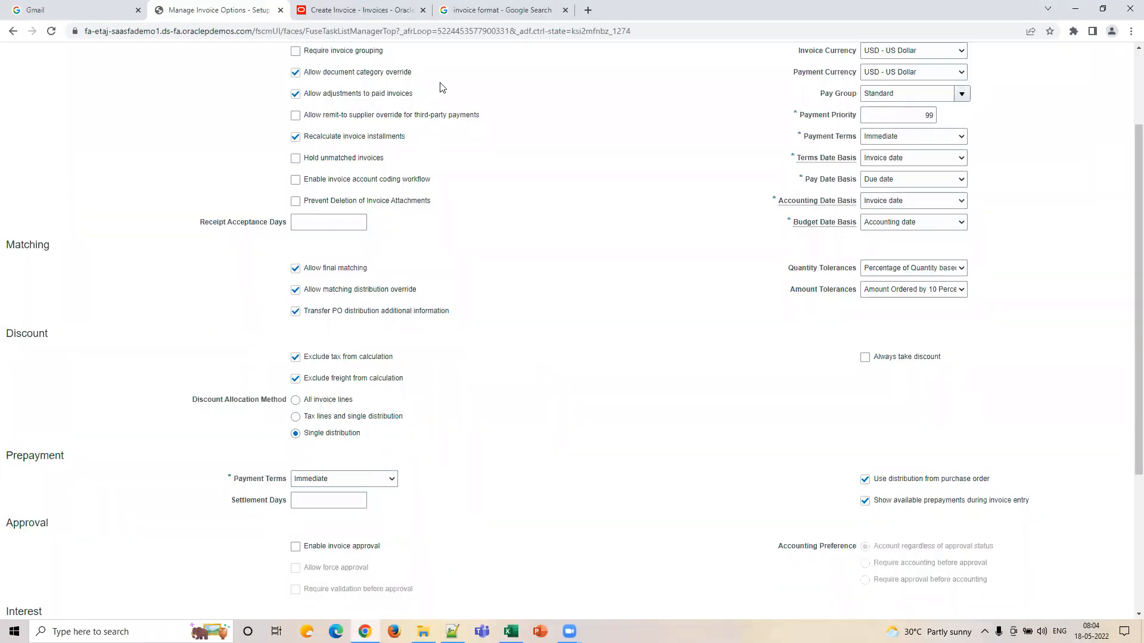
Compare the sample invoice format with the Create Invoice page and the settings in Manage Invoice Options
left_click(476, 10)
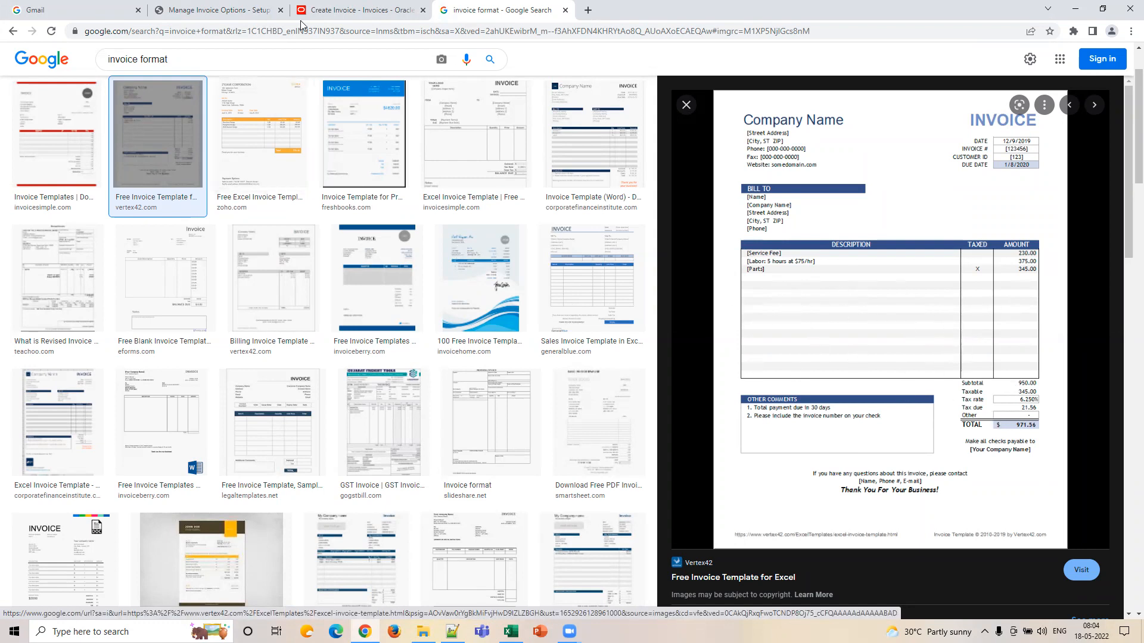
left_click(316, 11)
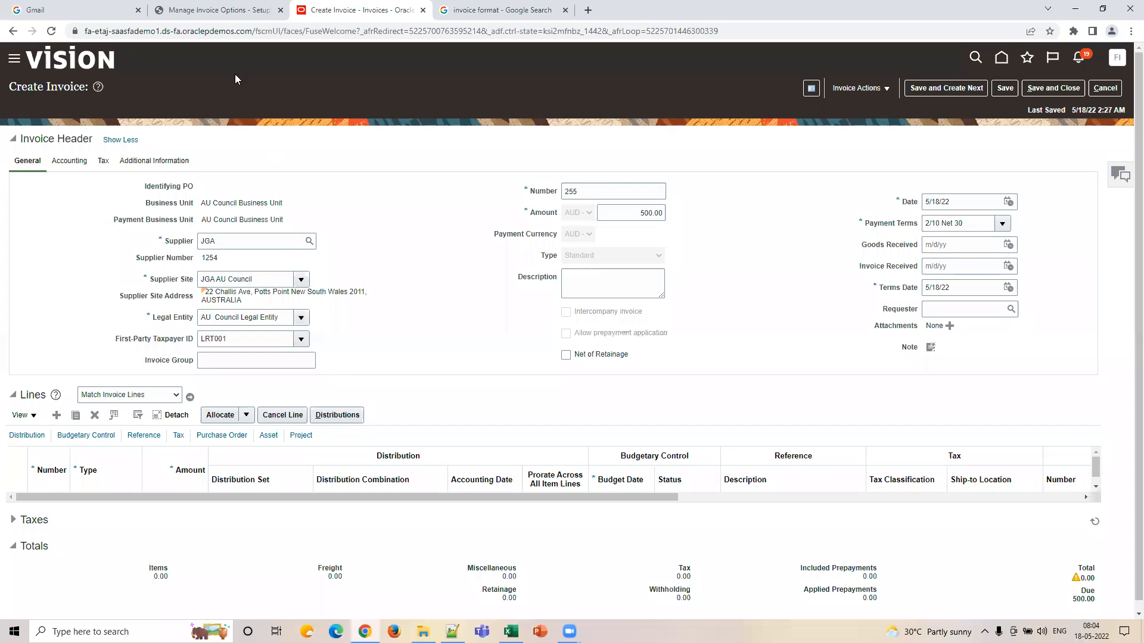
left_click(227, 10)
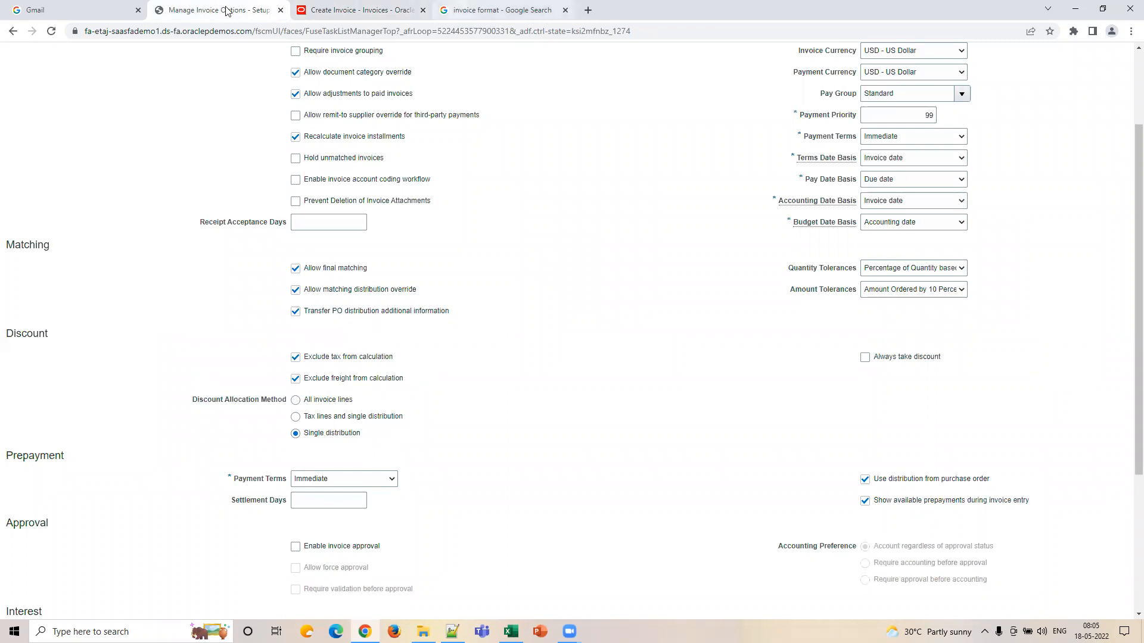
left_click(500, 11)
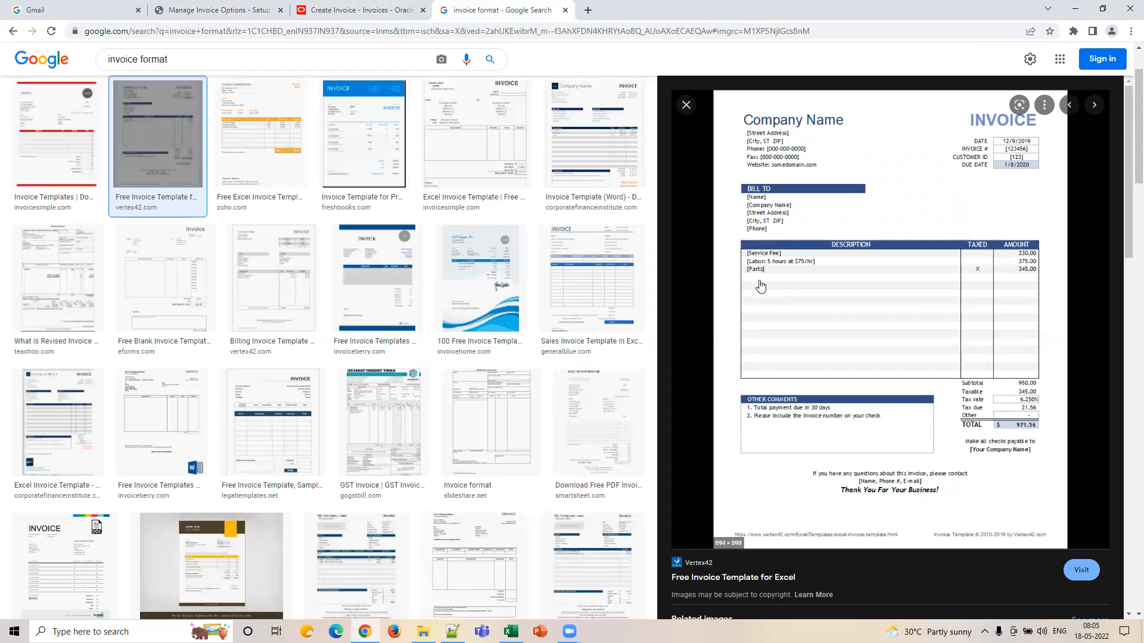
left_click(296, 13)
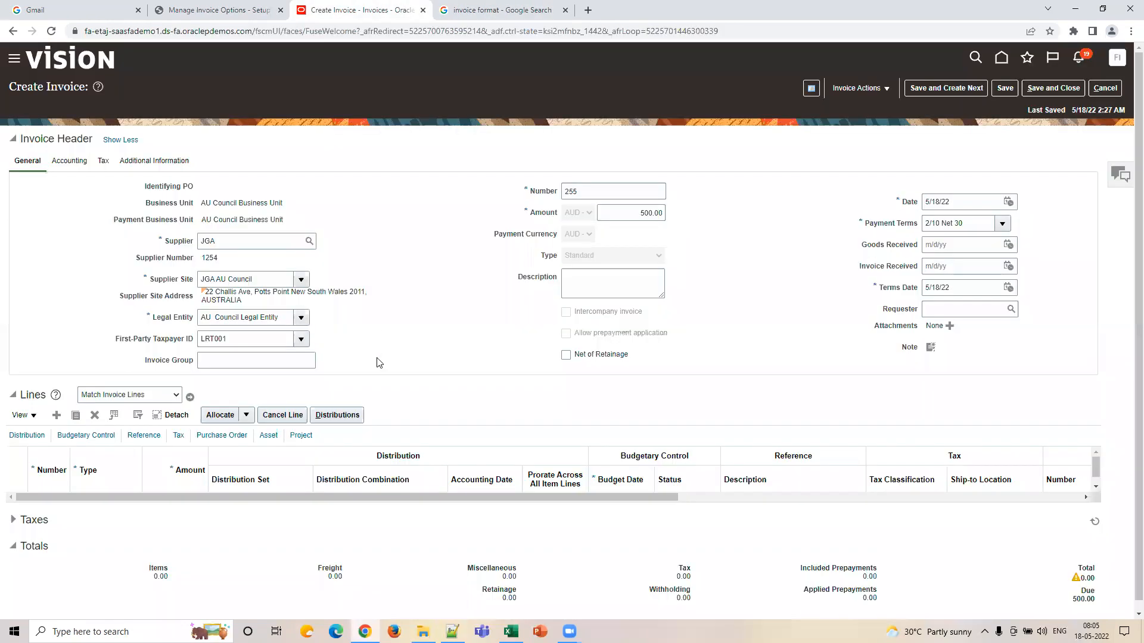
Examine the payment terms choices in the Prepayment section of Manage Invoice Options alongside the invoice entry defaults
left_click(196, 9)
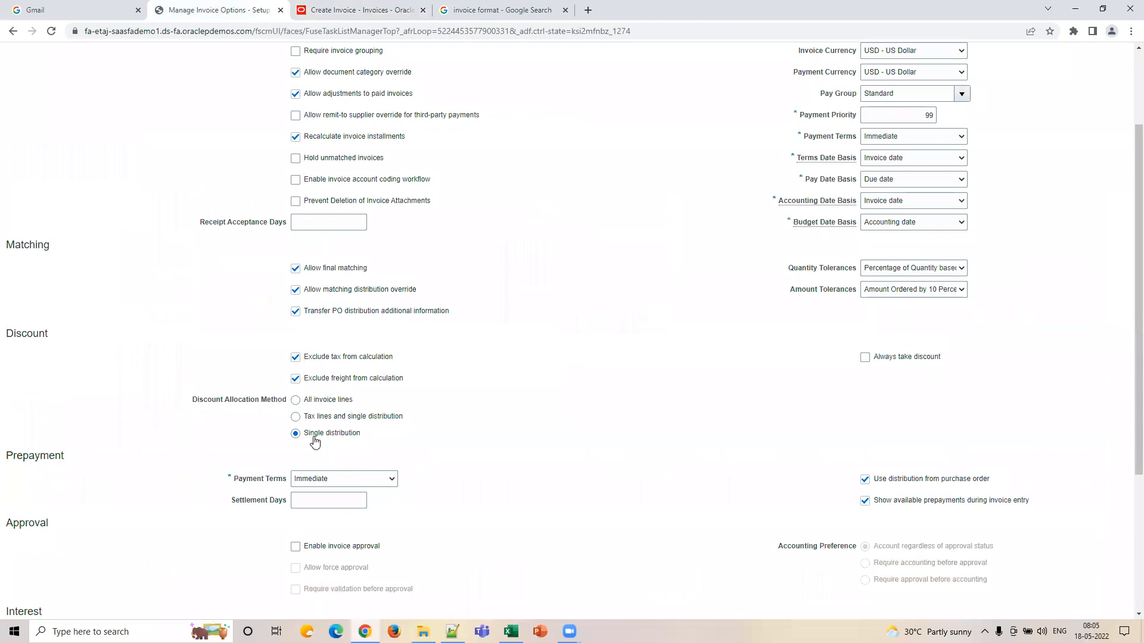
scroll(643, 458, "down", 3)
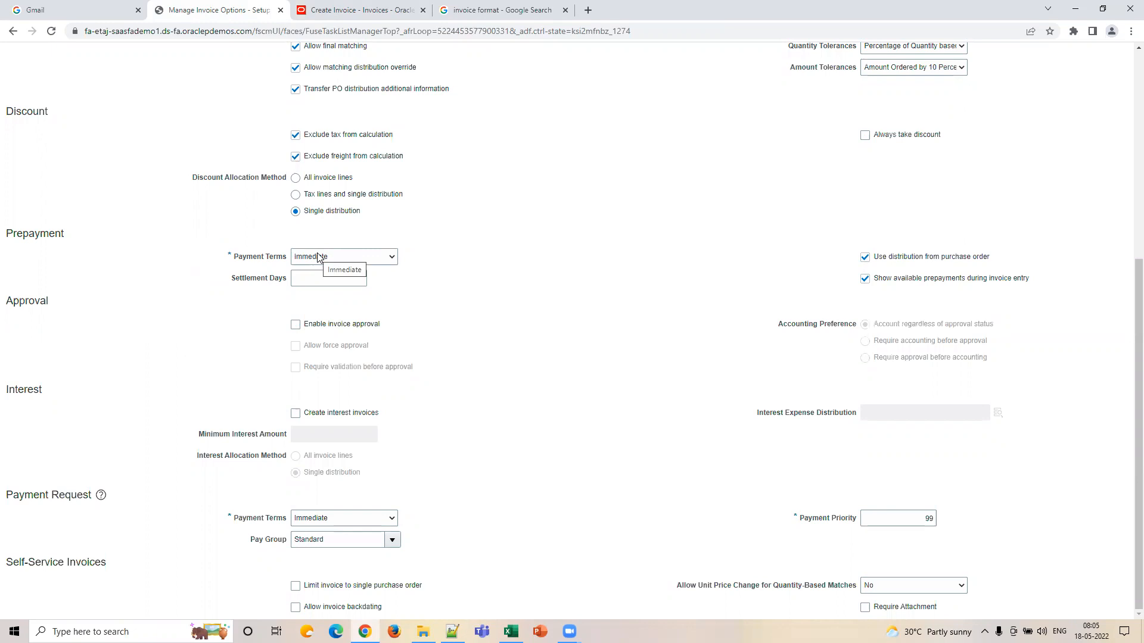
left_click(332, 262)
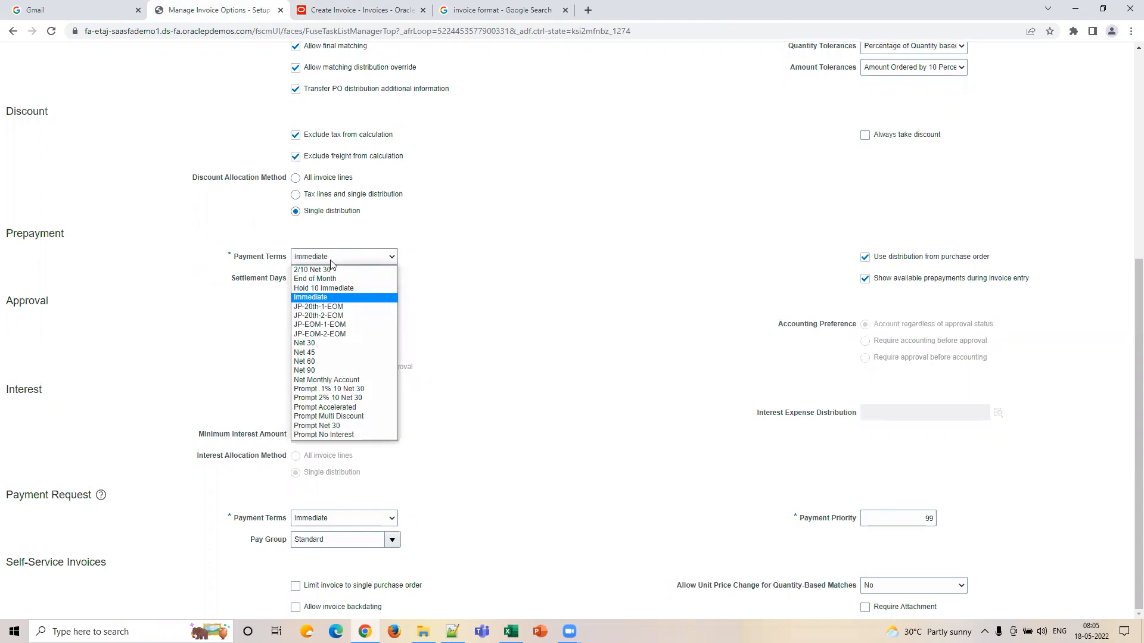
left_click(331, 264)
scroll(572, 334, "up", 4)
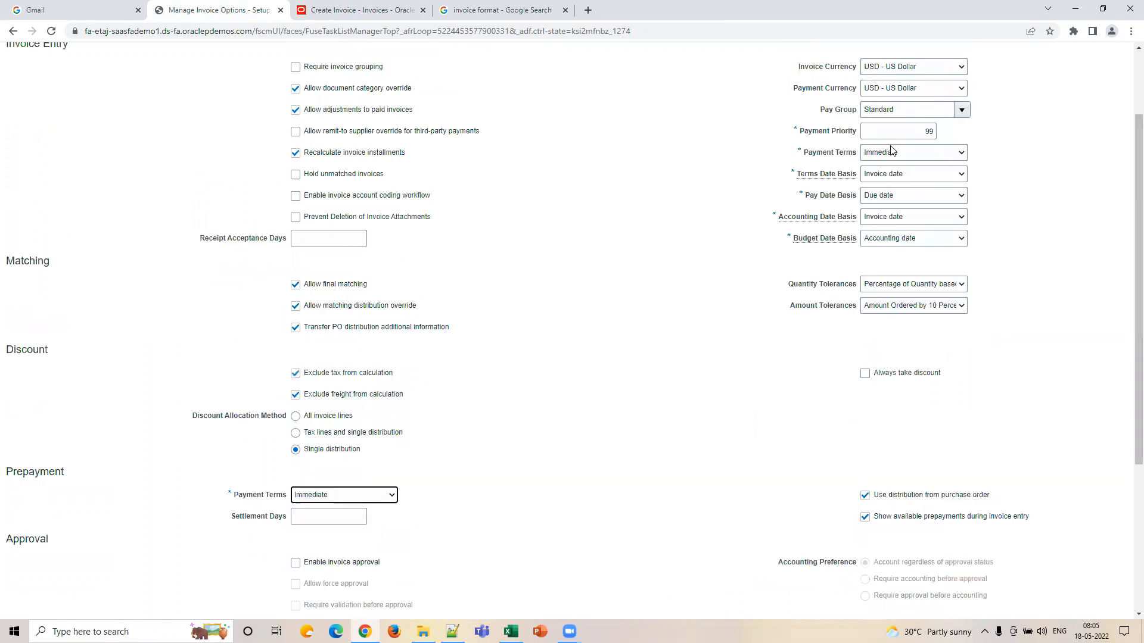
scroll(444, 462, "down", 2)
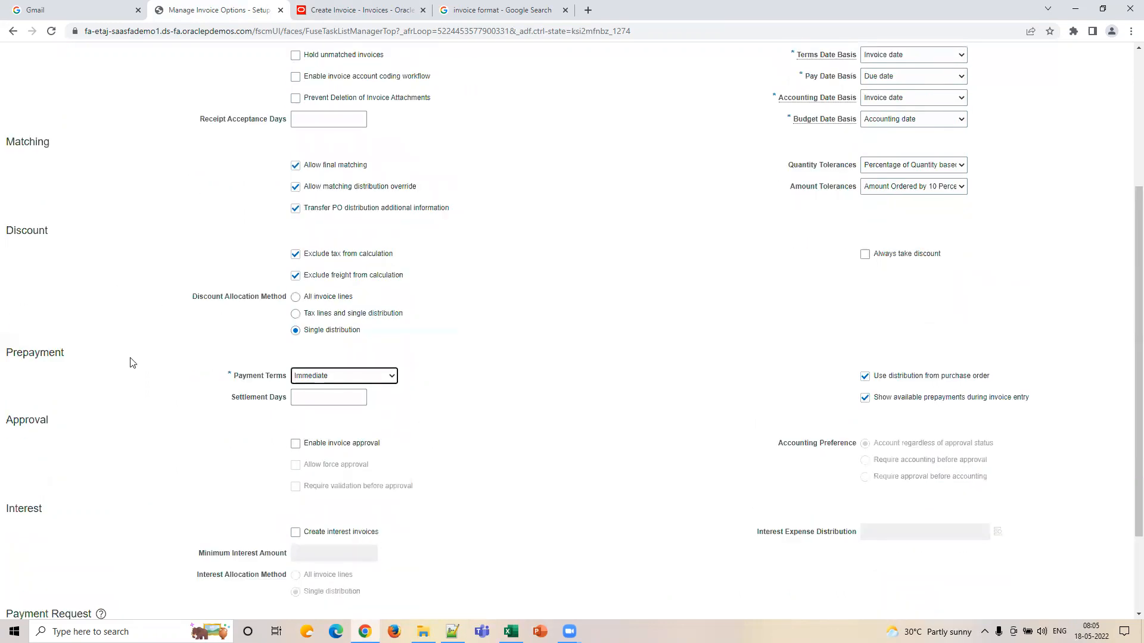
scroll(329, 390, "down", 2)
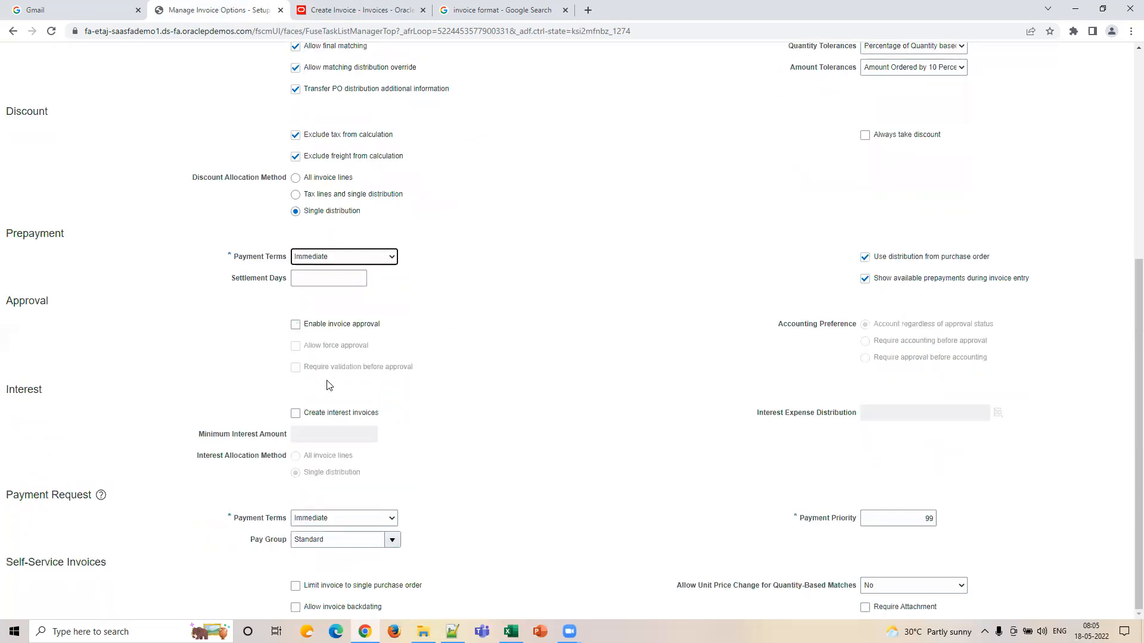
Enter 30 as the prepayment settlement days and clear the field again
left_click(326, 280)
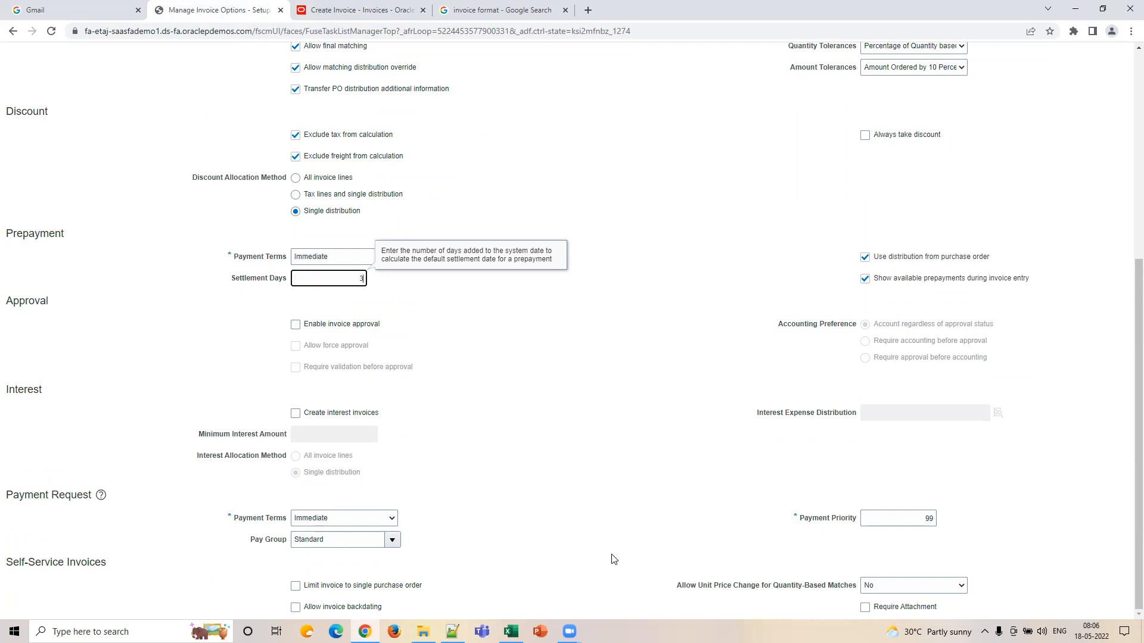
left_click(615, 403)
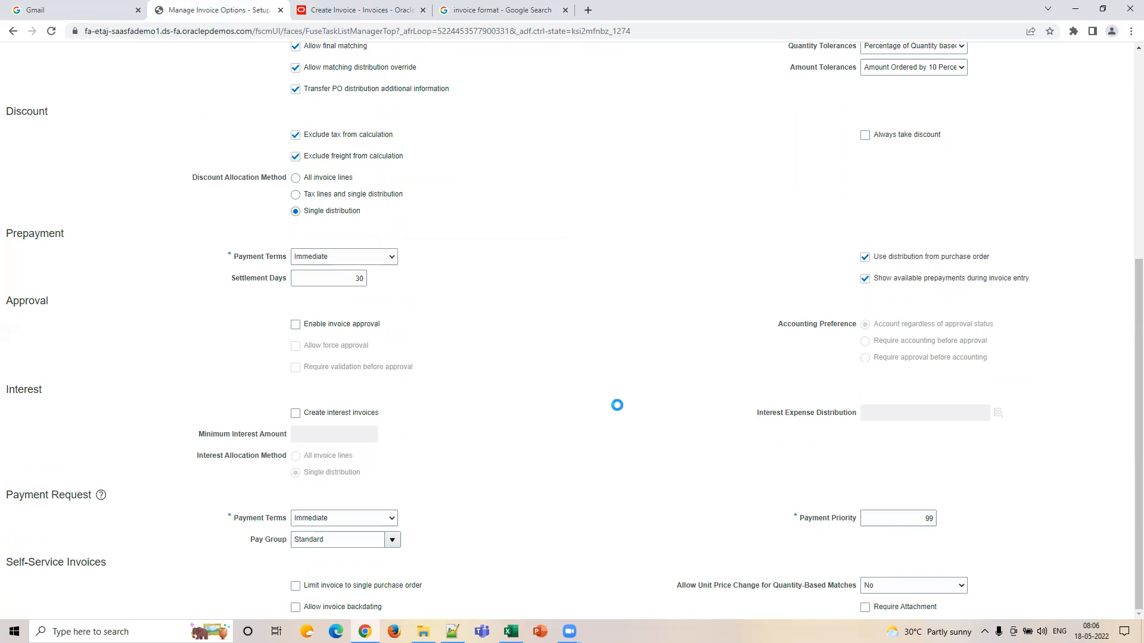
scroll(618, 408, "up", 6)
scroll(624, 480, "down", 6)
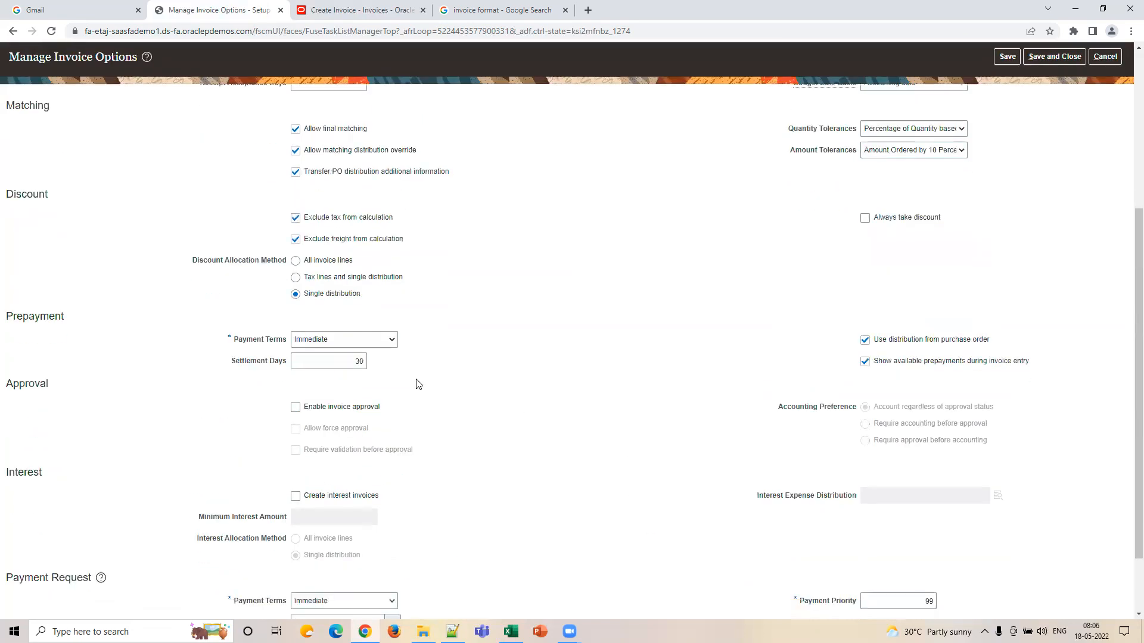
left_click(353, 275)
key("BackSpace")
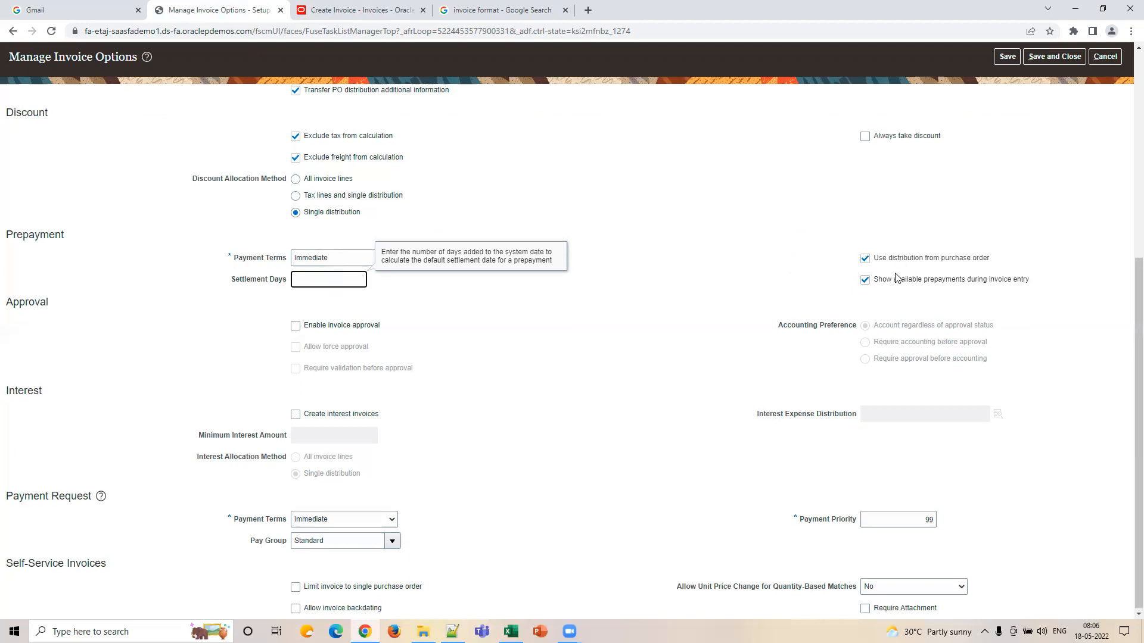
Compare the purchase order distribution and available prepayments options with the Create Invoice page
scroll(878, 320, "up", 1)
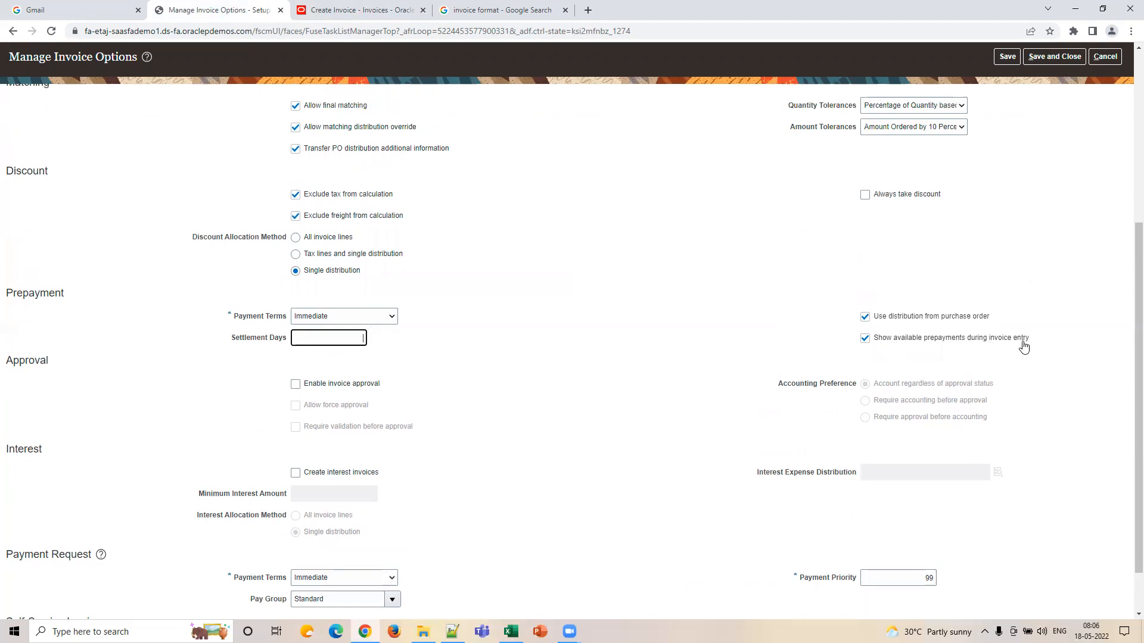
scroll(855, 381, "up", 3)
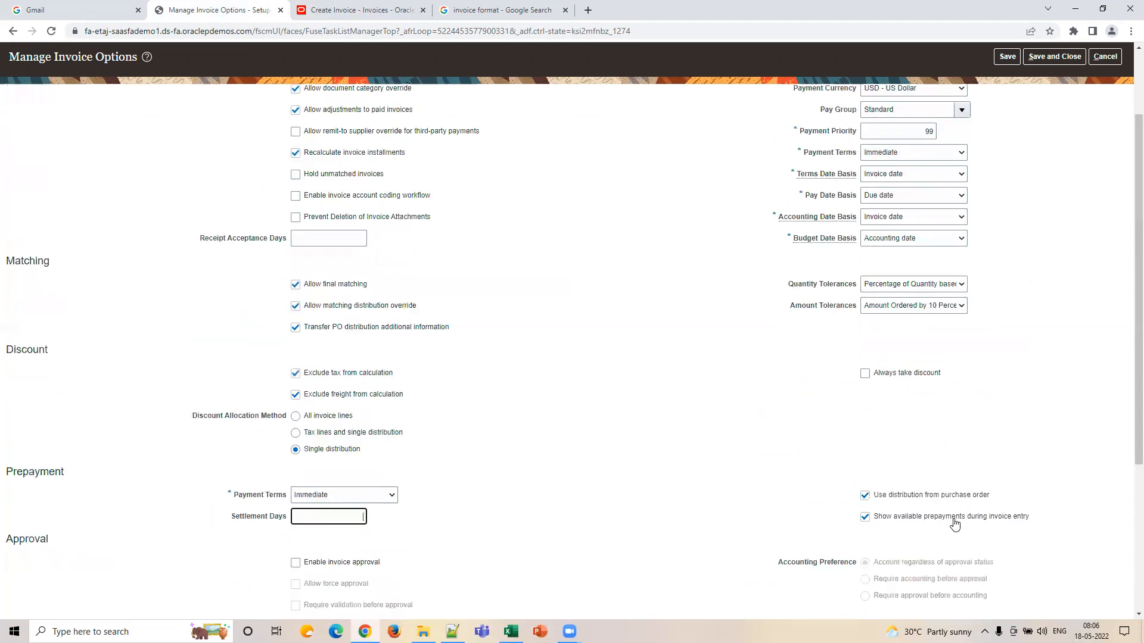
left_click(361, 16)
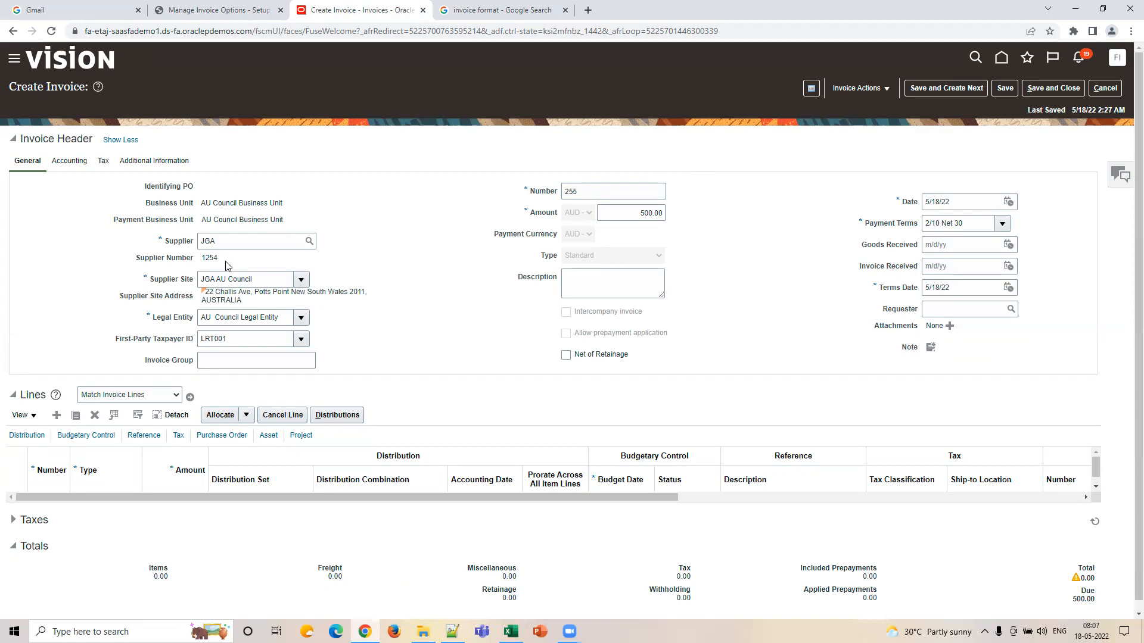
left_click(247, 18)
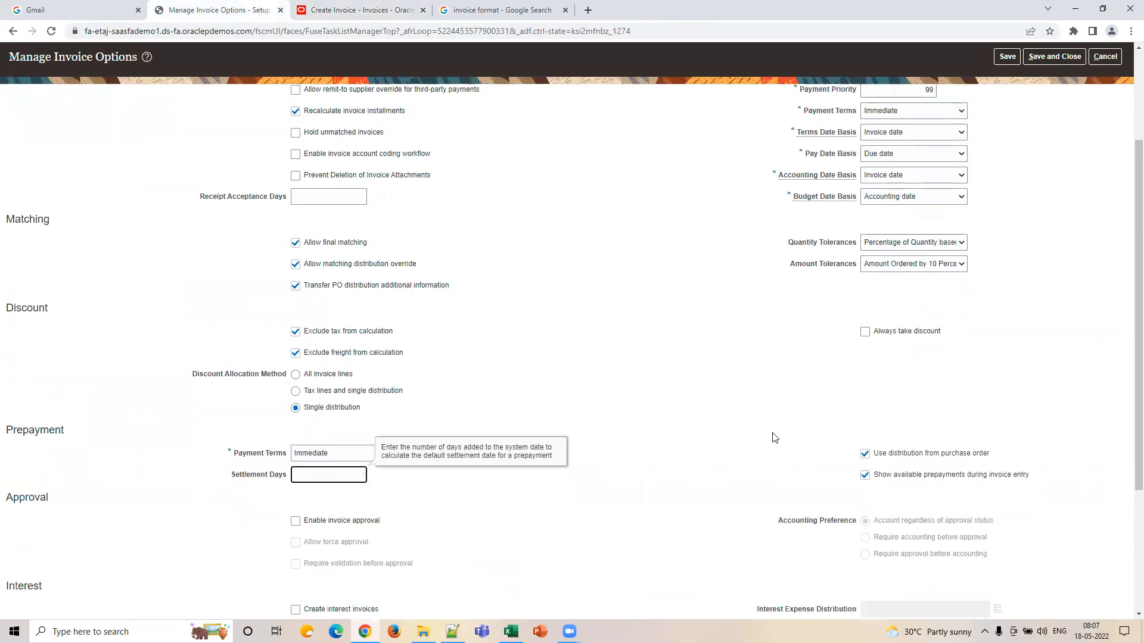
scroll(773, 436, "down", 3)
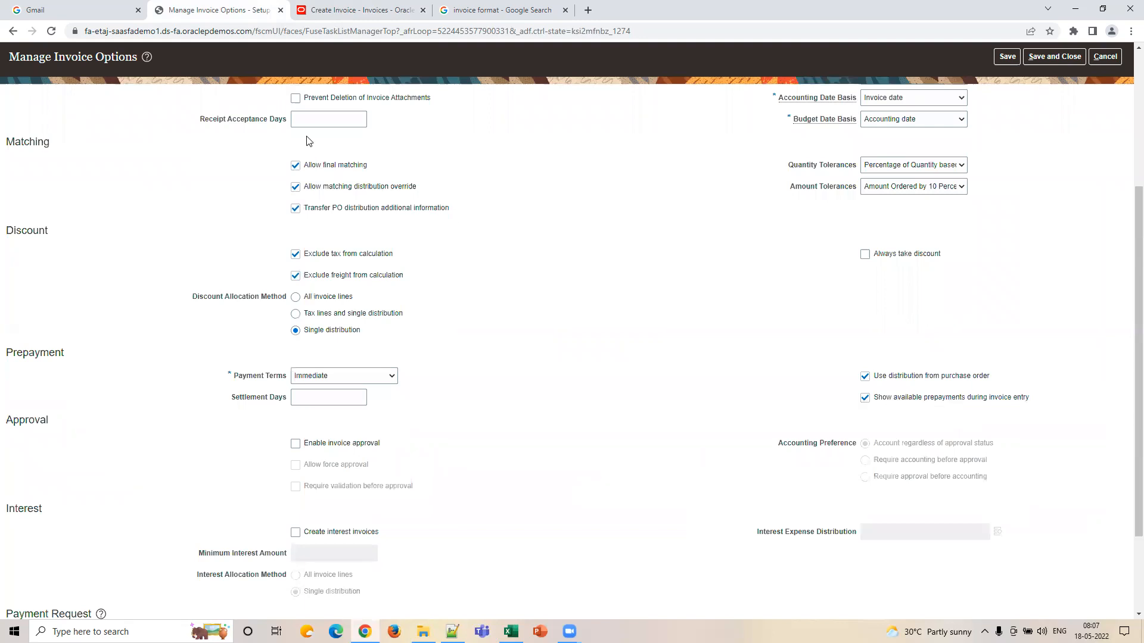
left_click(358, 10)
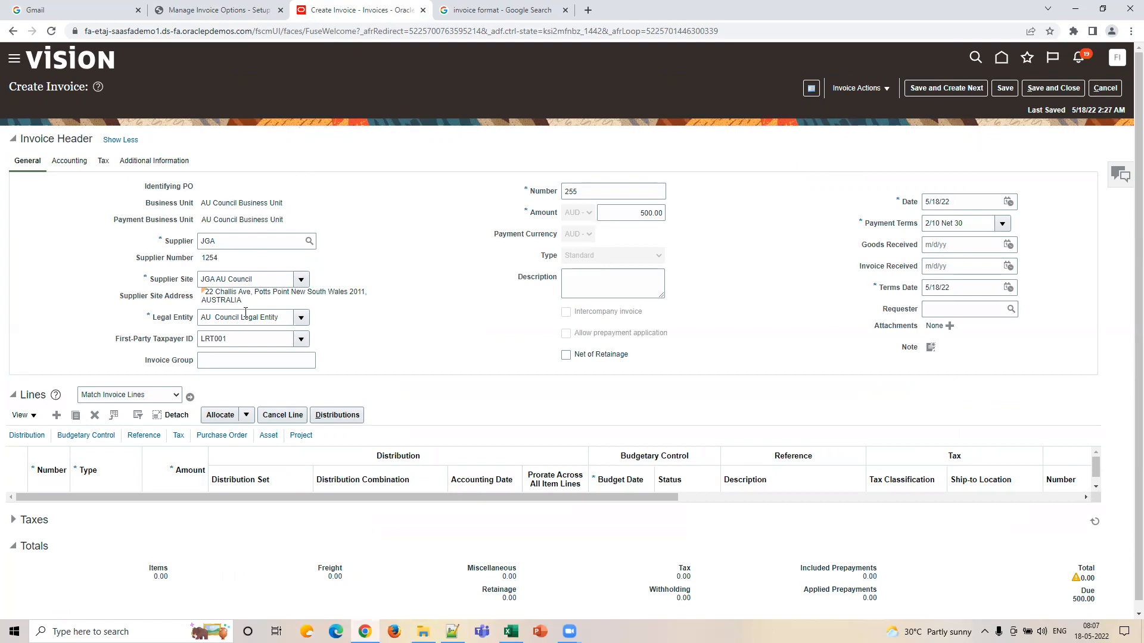
left_click(257, 14)
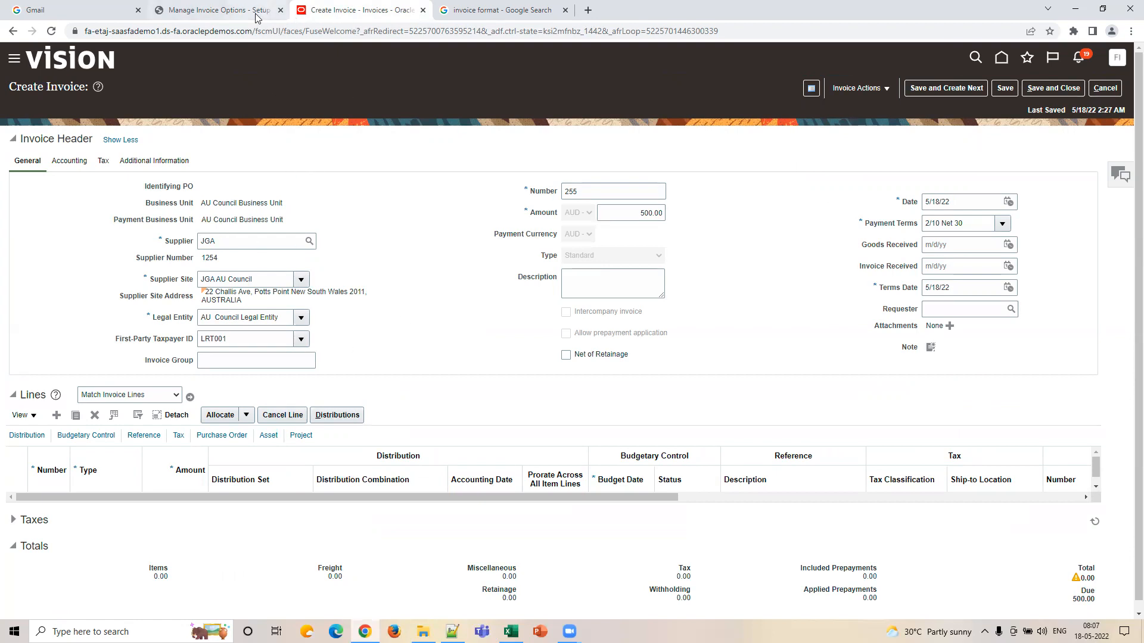
scroll(951, 377, "down", 2)
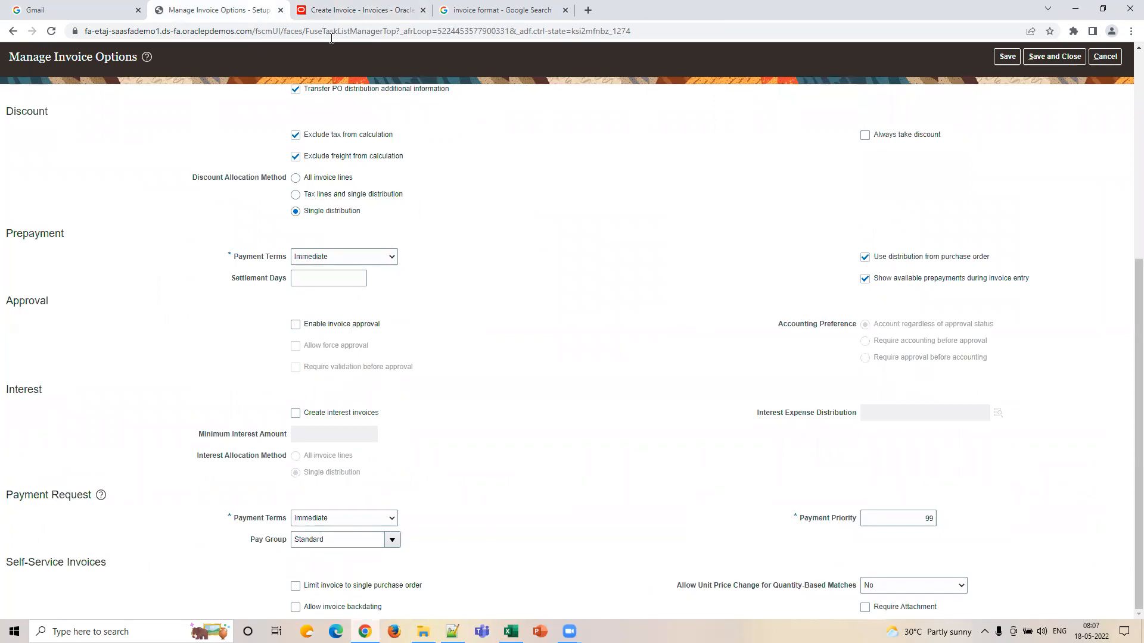
Examine the invoice actions on the Create Invoice page against the Approval settings in Manage Invoice Options
left_click(361, 9)
left_click(857, 89)
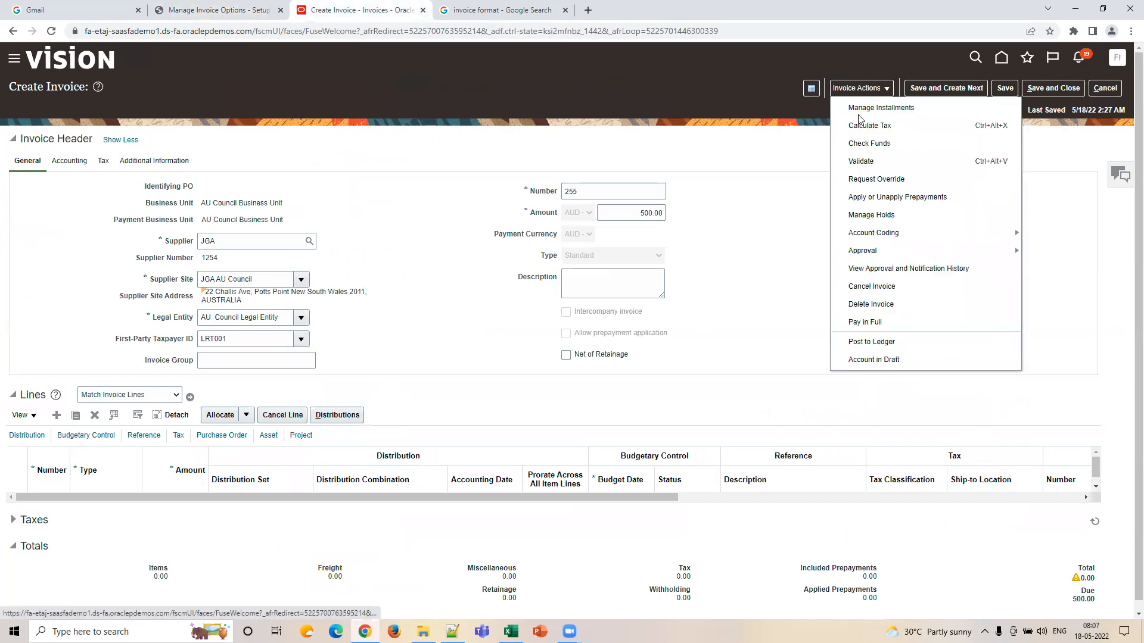
left_click(226, 10)
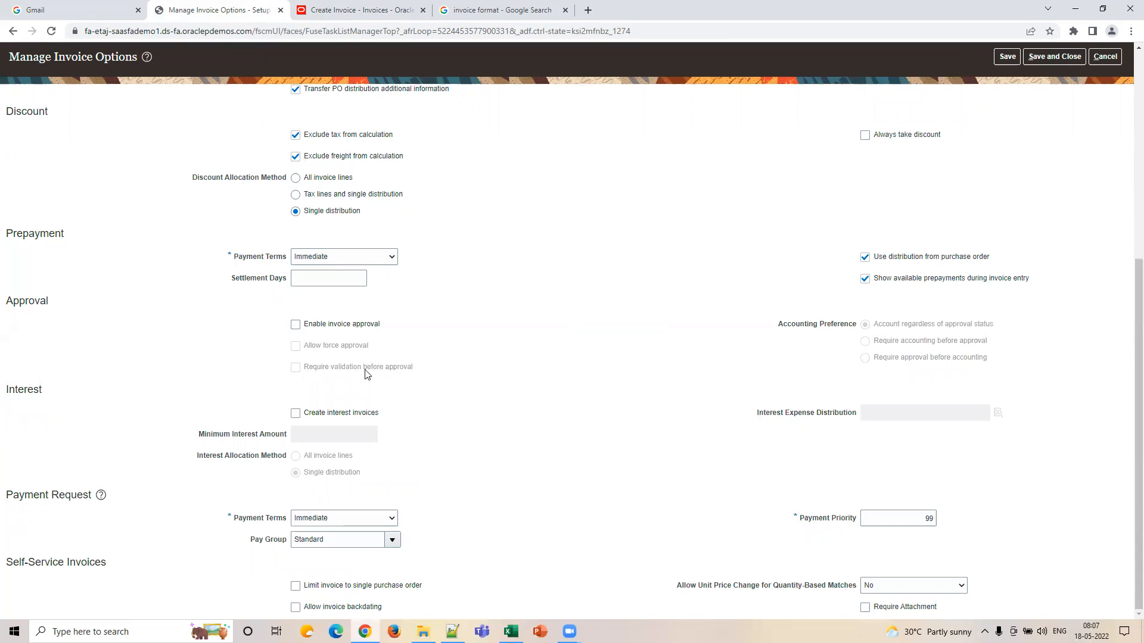
left_click(415, 18)
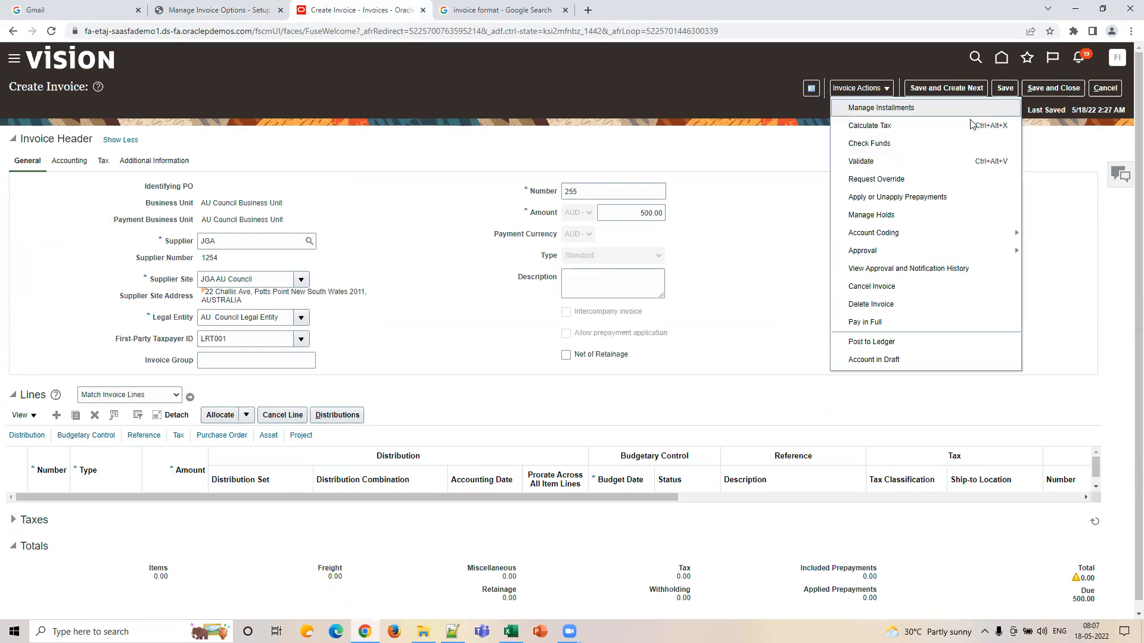
left_click(227, 9)
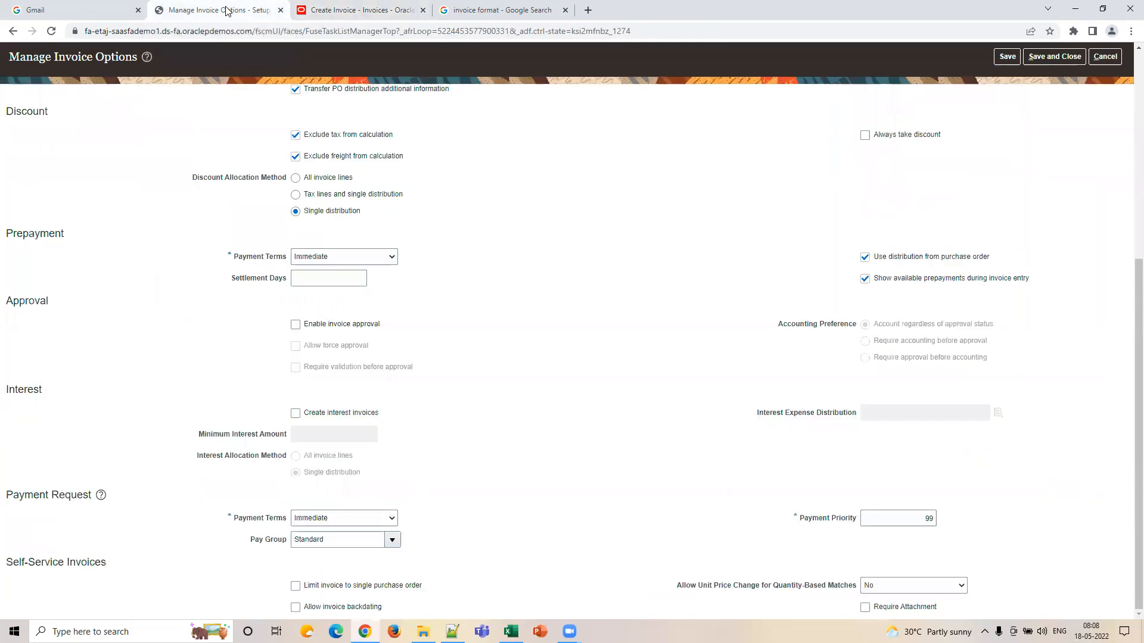
Enable invoice approval and require validation before approval, checking the validation and approval actions on the Create Invoice page
left_click(296, 325)
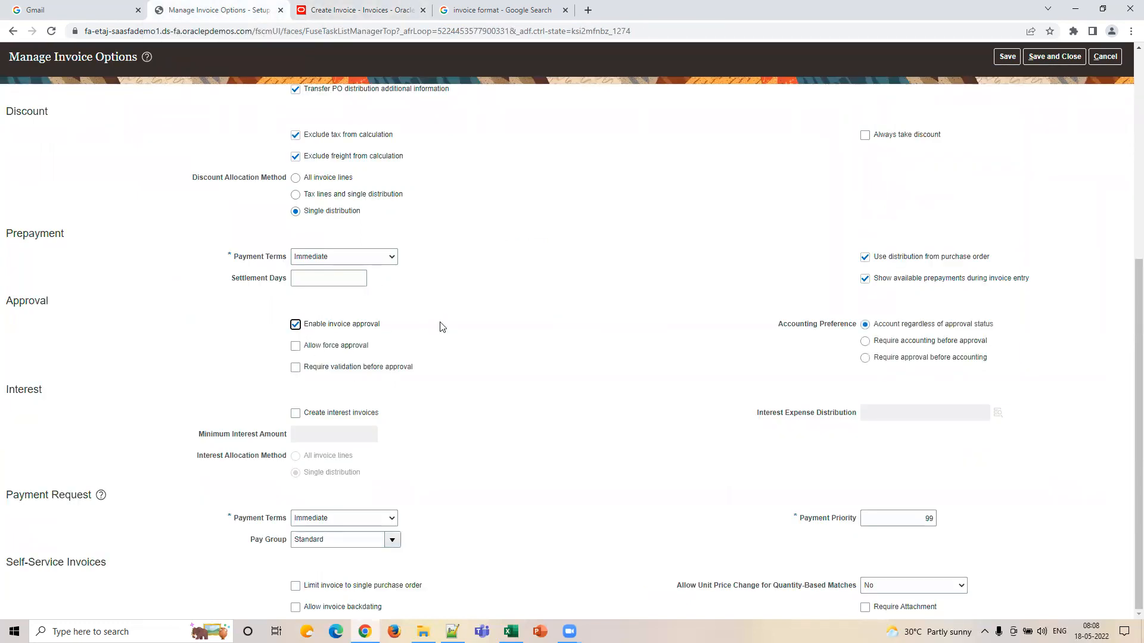
left_click(310, 370)
key("ctrl+Tab")
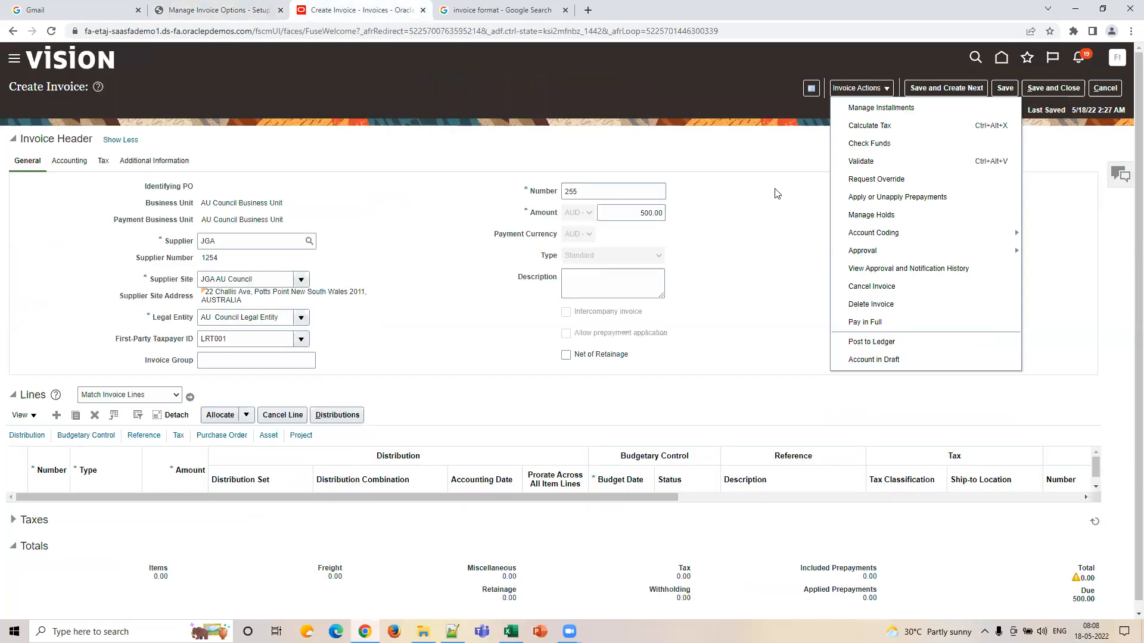
left_click(776, 269)
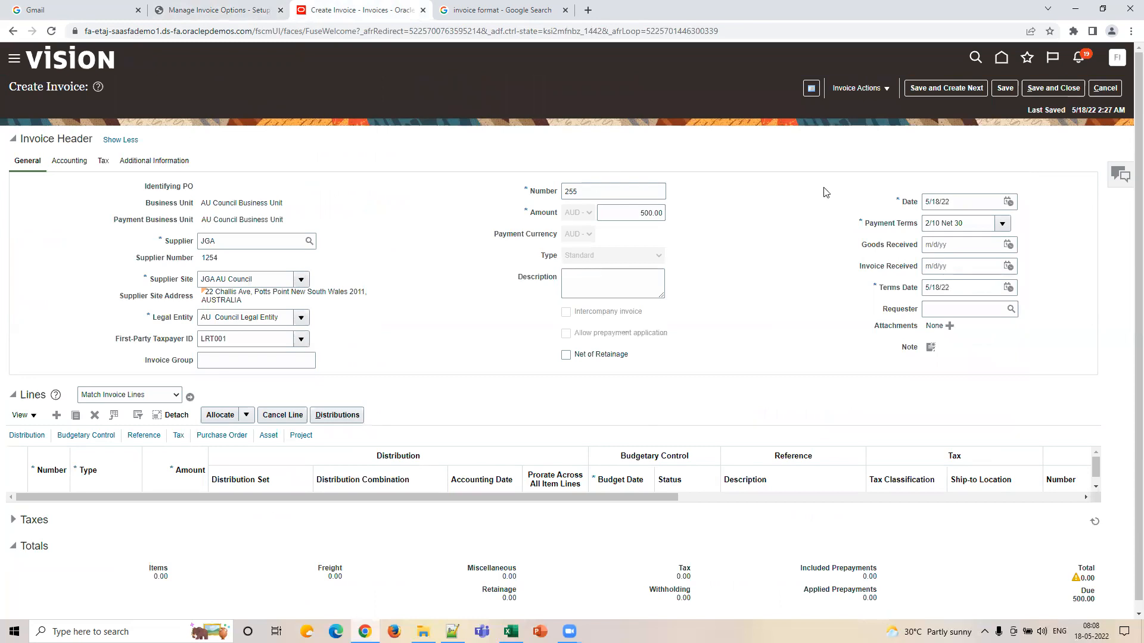
left_click(863, 91)
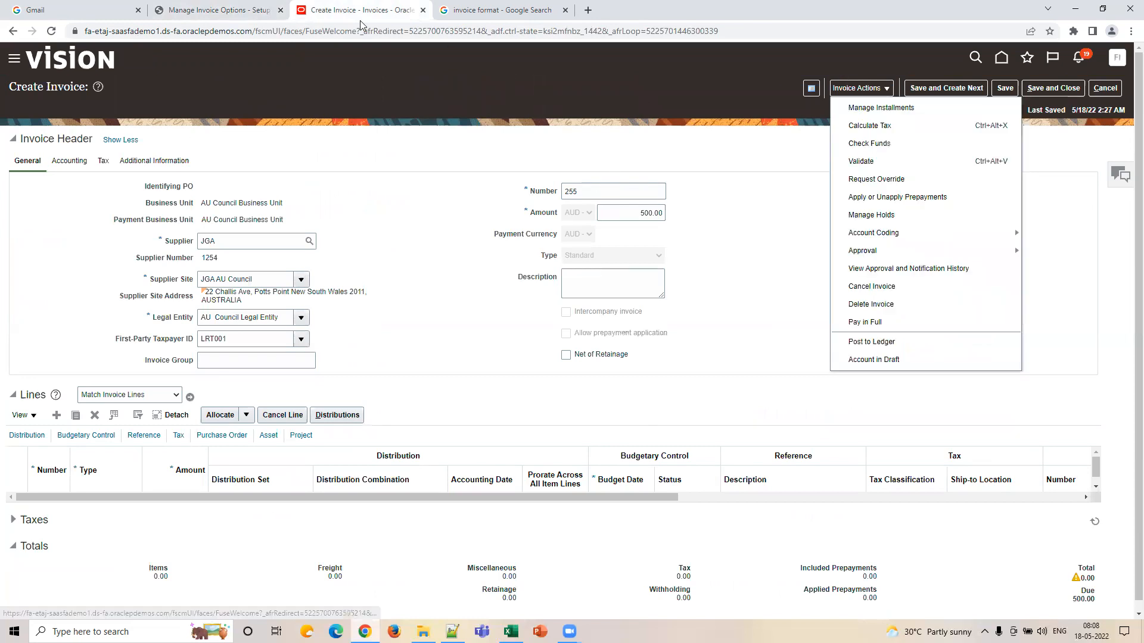
left_click(255, 16)
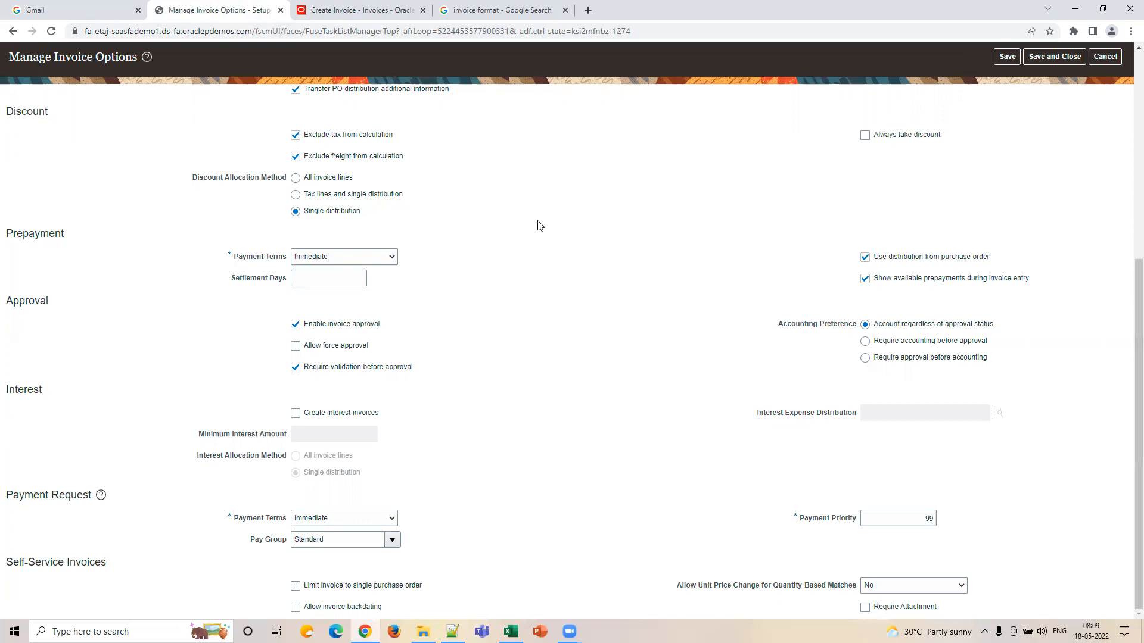
Try Require accounting before approval and Require approval before accounting, check the invoice actions, and disable invoice approval again
left_click(892, 347)
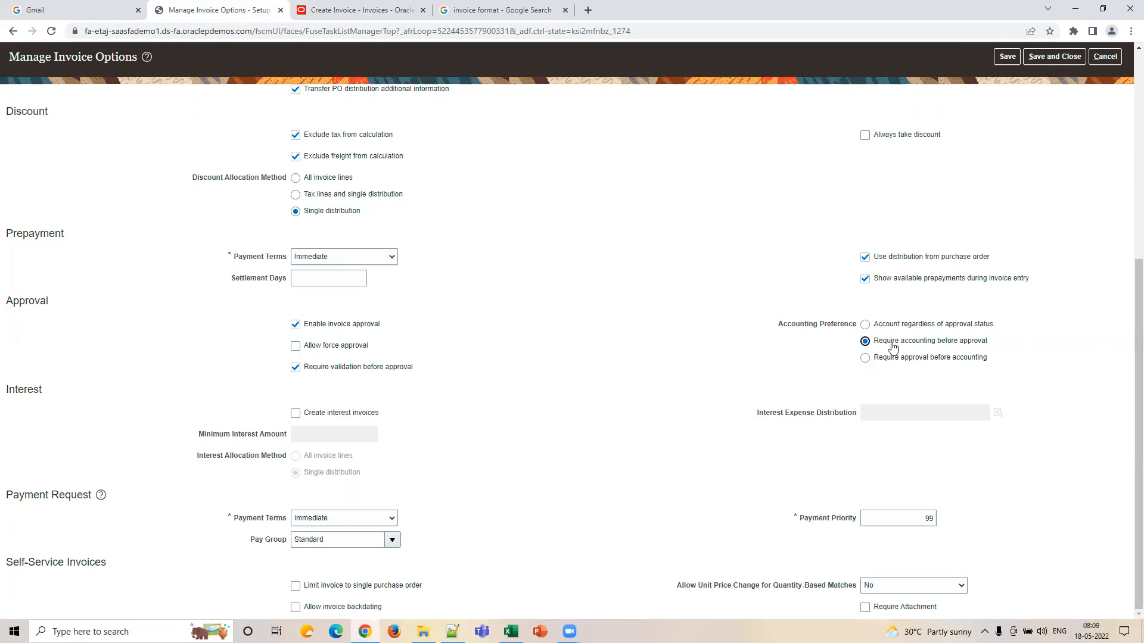
left_click(917, 359)
left_click(357, 10)
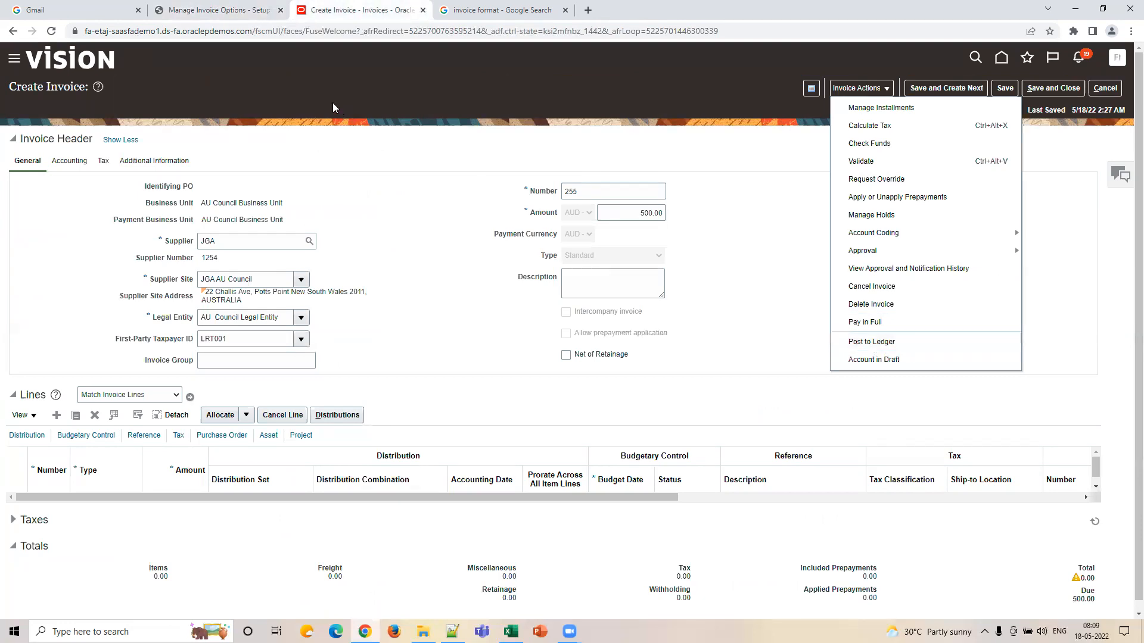
left_click(258, 16)
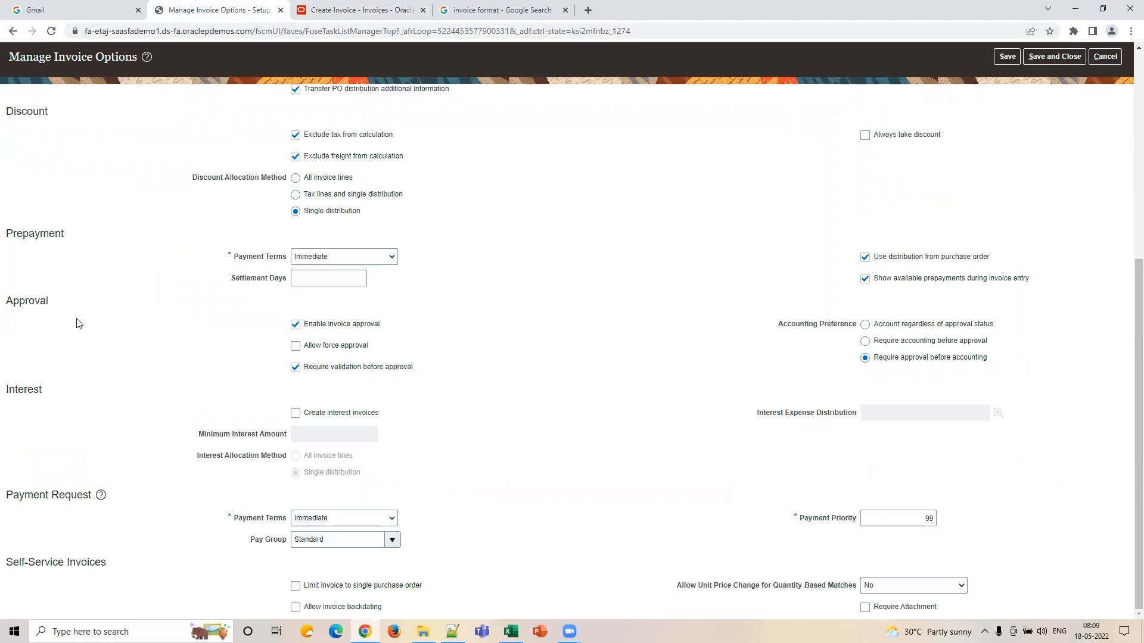
left_click(296, 324)
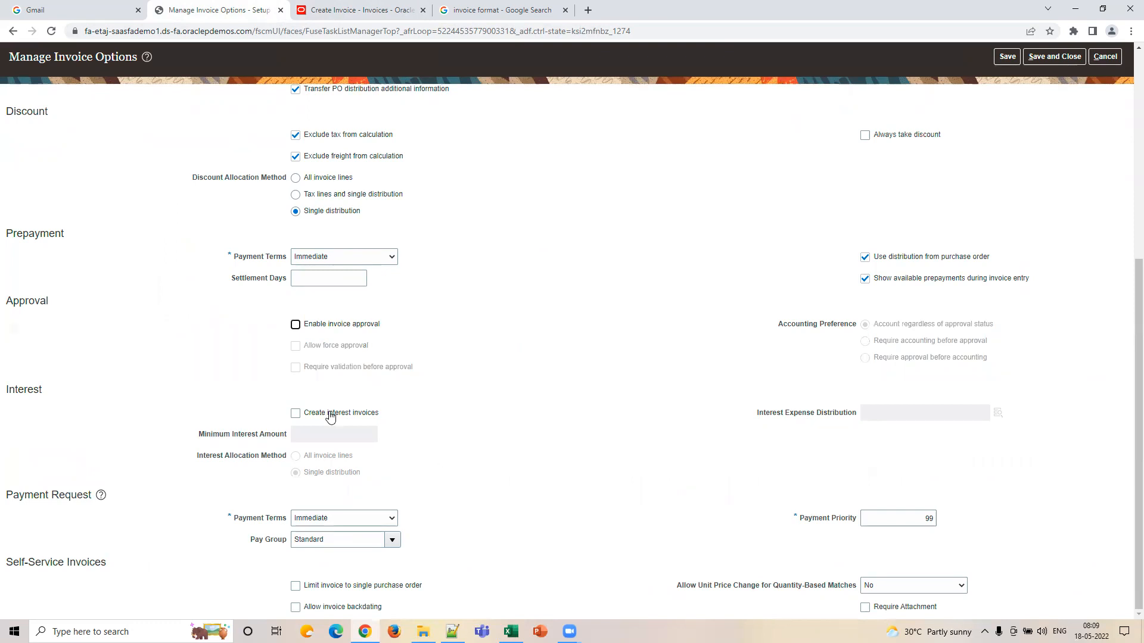
In the Excel setups list, enter a sample amount of 1000 in K24 and 10 Days in J25
left_click(511, 632)
left_click(641, 454)
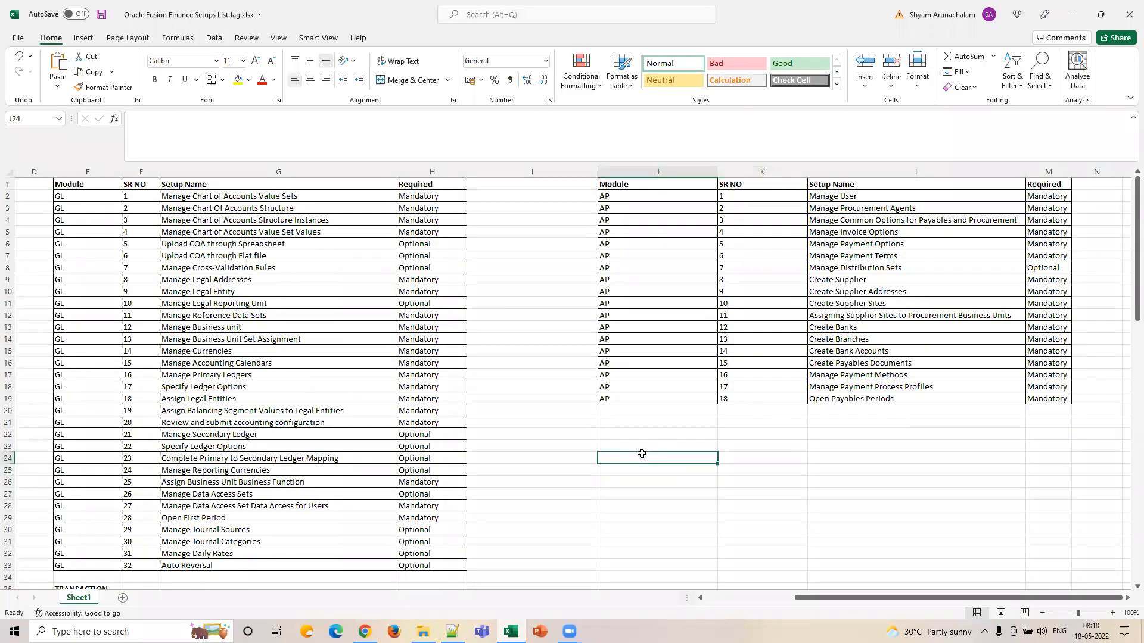
key("Right")
type("1")
key("BackSpace")
type("1000")
key("Return")
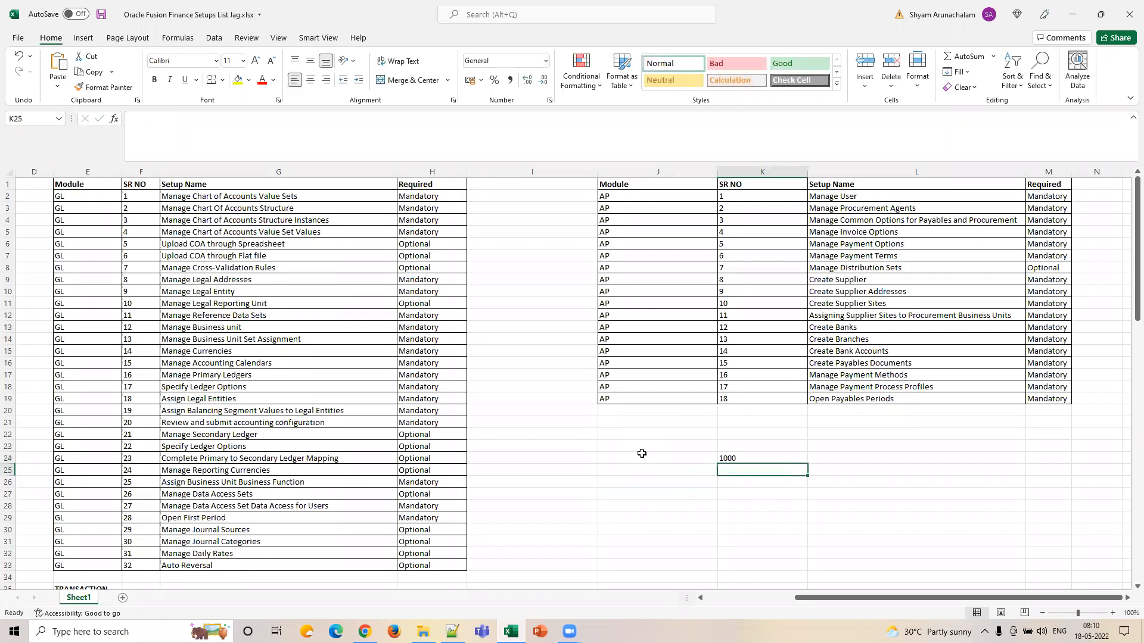
key("Left")
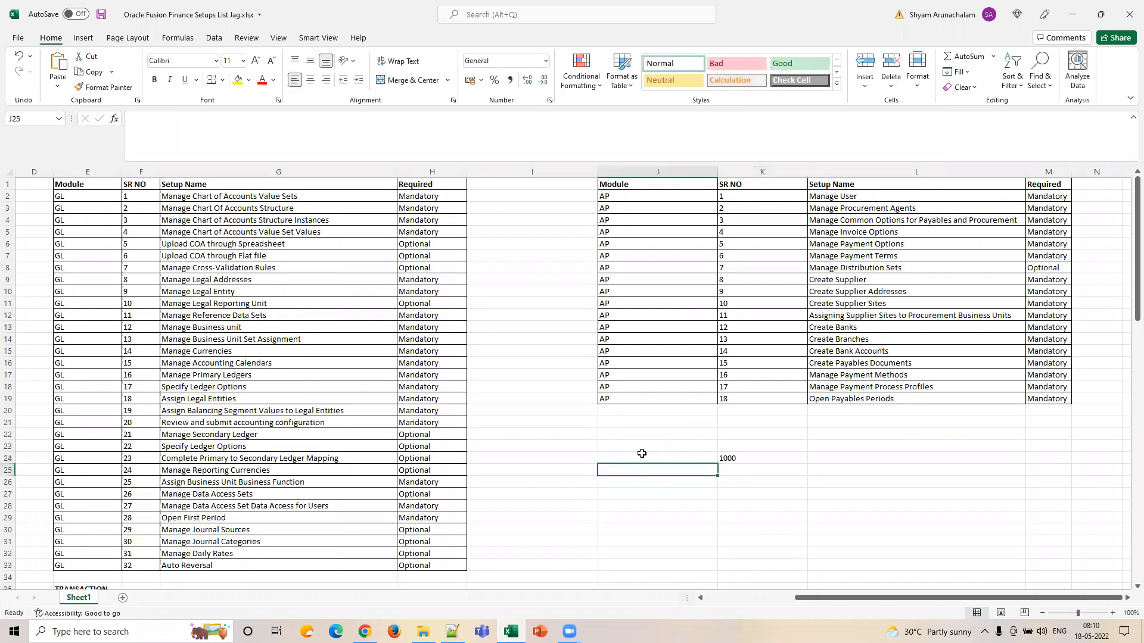
type("10")
key("Right")
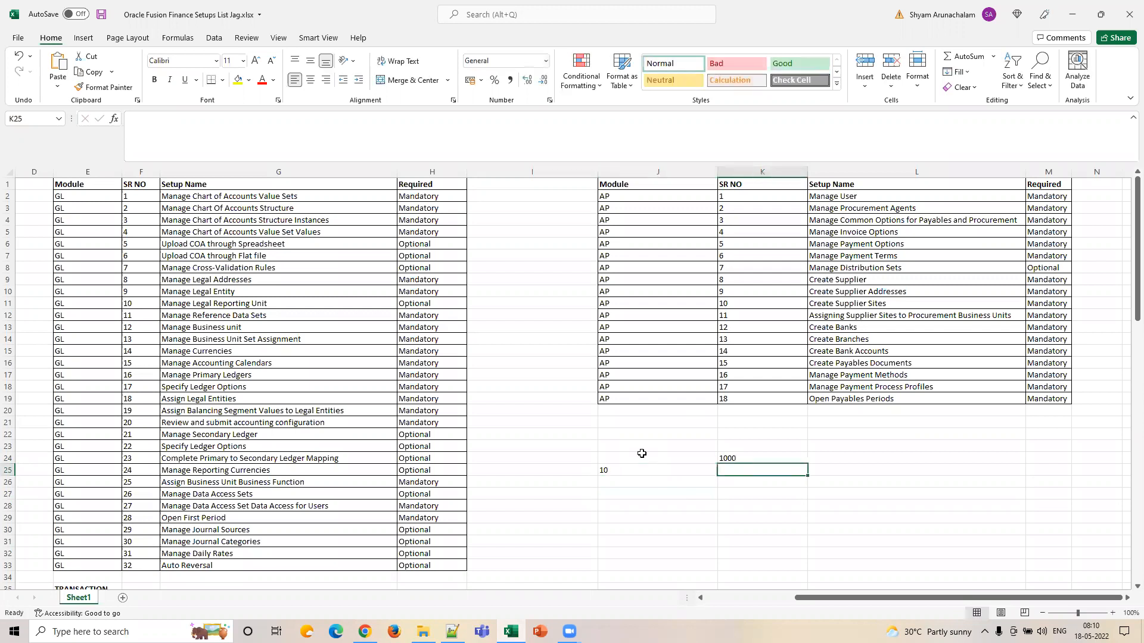
key("Left")
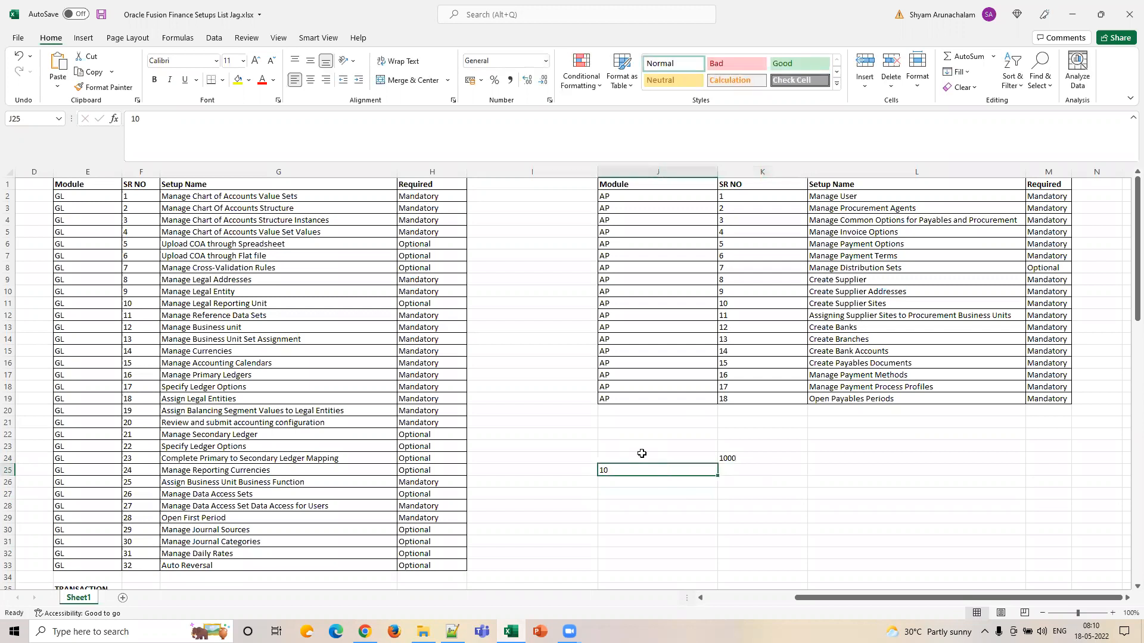
type("10 Days")
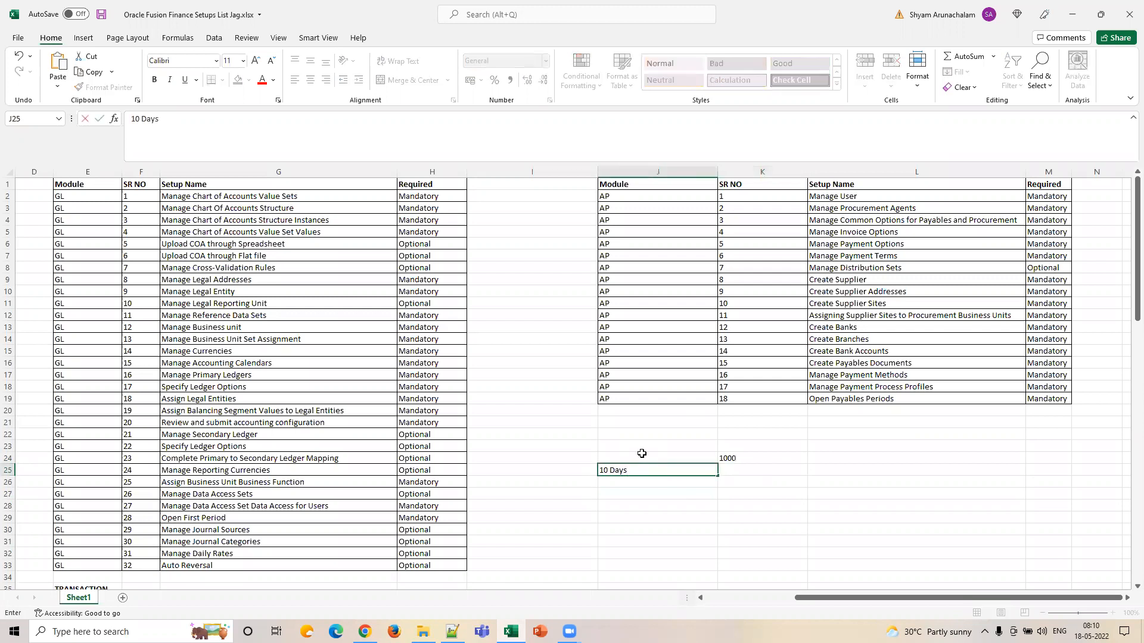
Switch to Chrome and check the invoice's payment terms on the Create Invoice page
left_click(365, 631)
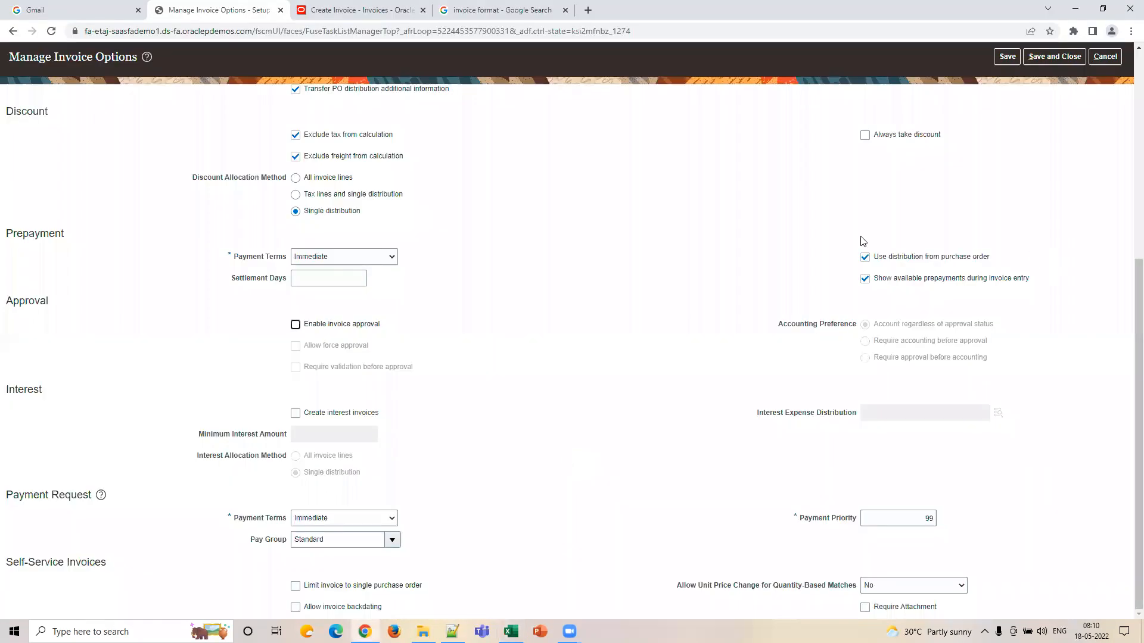
left_click(357, 11)
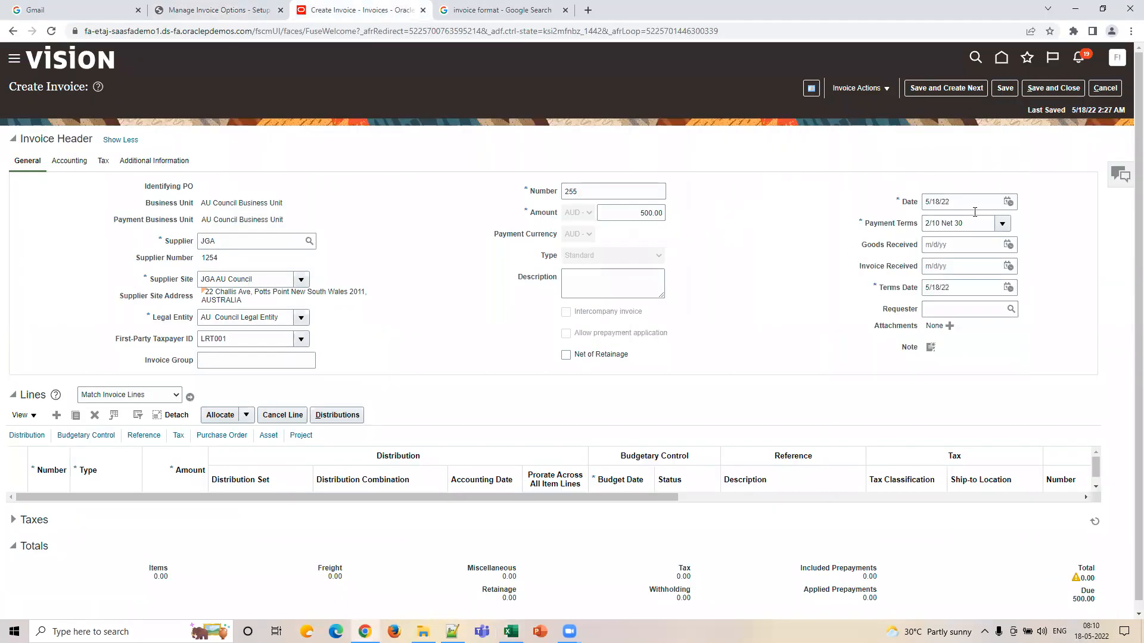
left_click(980, 222)
Back in Excel, calculate one day's interest in L25 with the formula =K24*1/100*1/365
left_click(511, 630)
left_click(733, 471)
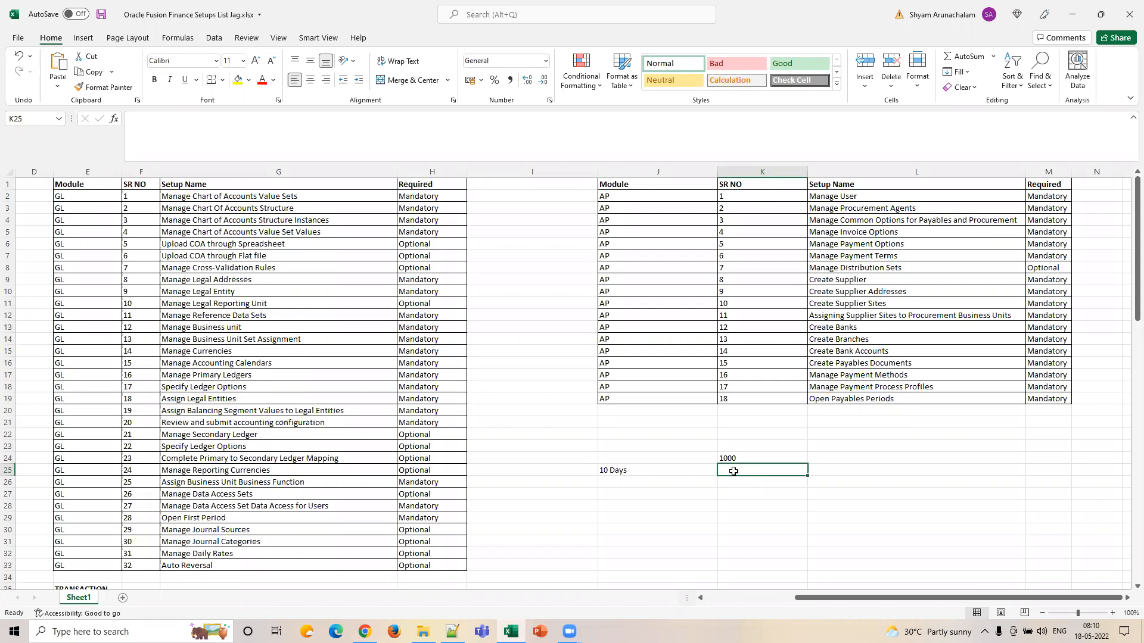
key("Right")
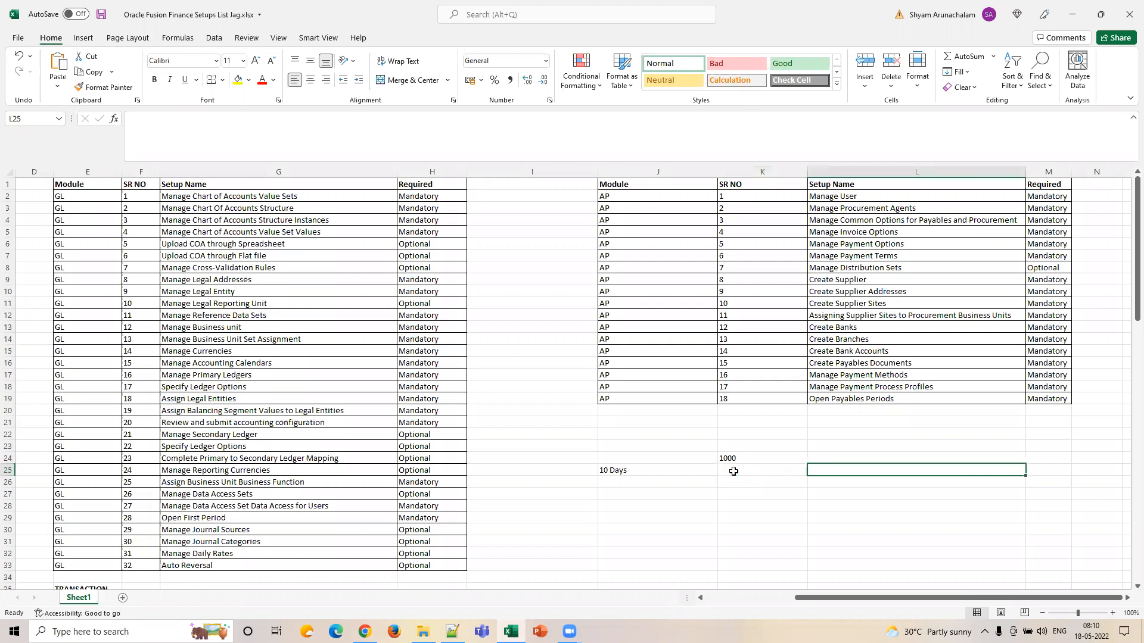
type("=")
left_click(731, 458)
type("*1")
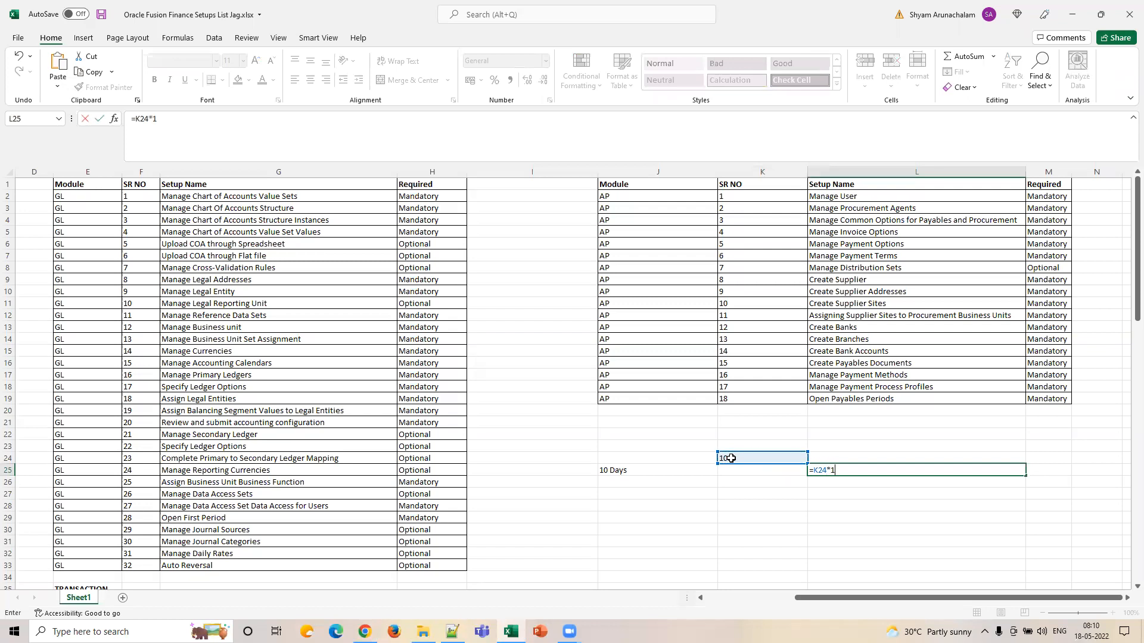
type("/100*1/365")
key("Return")
left_click(838, 471)
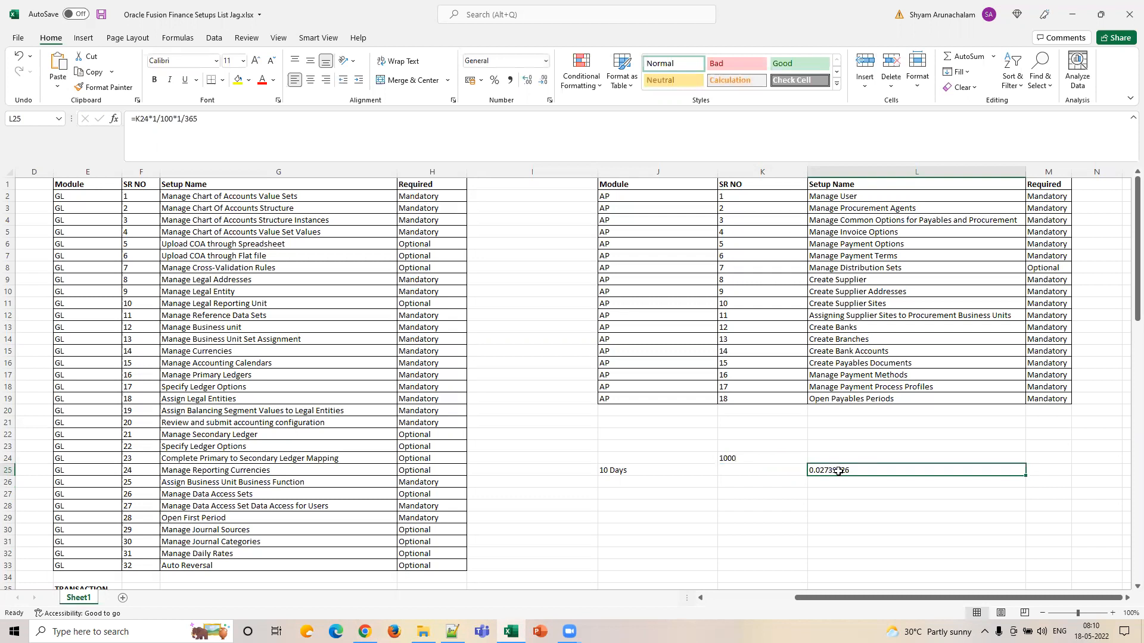
Change the sample amount in K24 to 1000000 and check the recalculated interest in L25
left_click(776, 471)
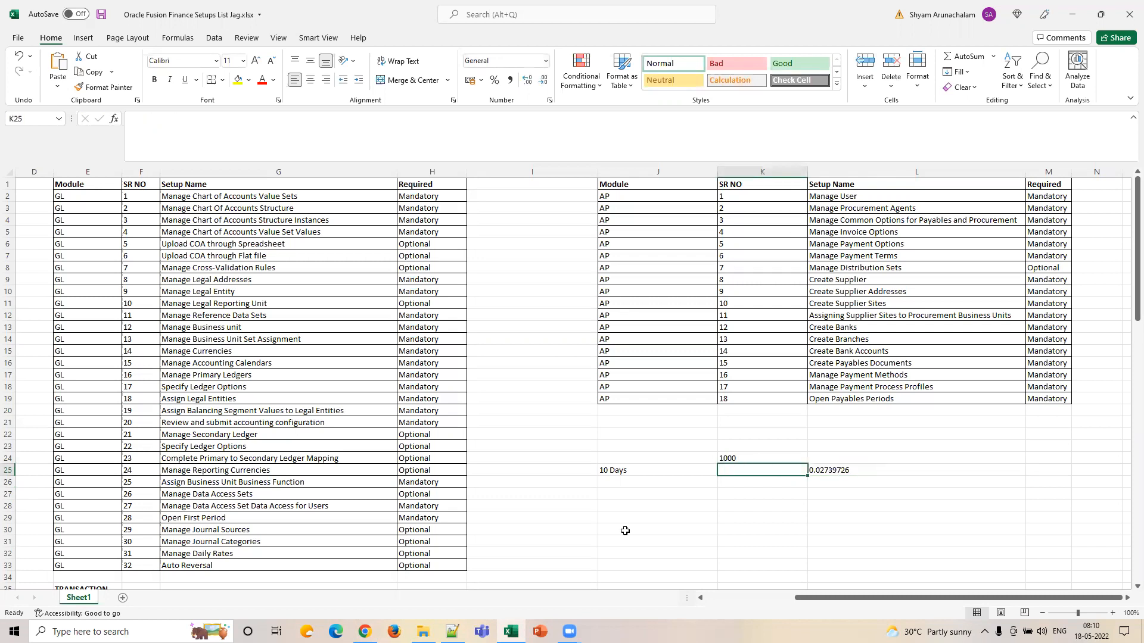
left_click(763, 456)
left_click(169, 119)
type("000")
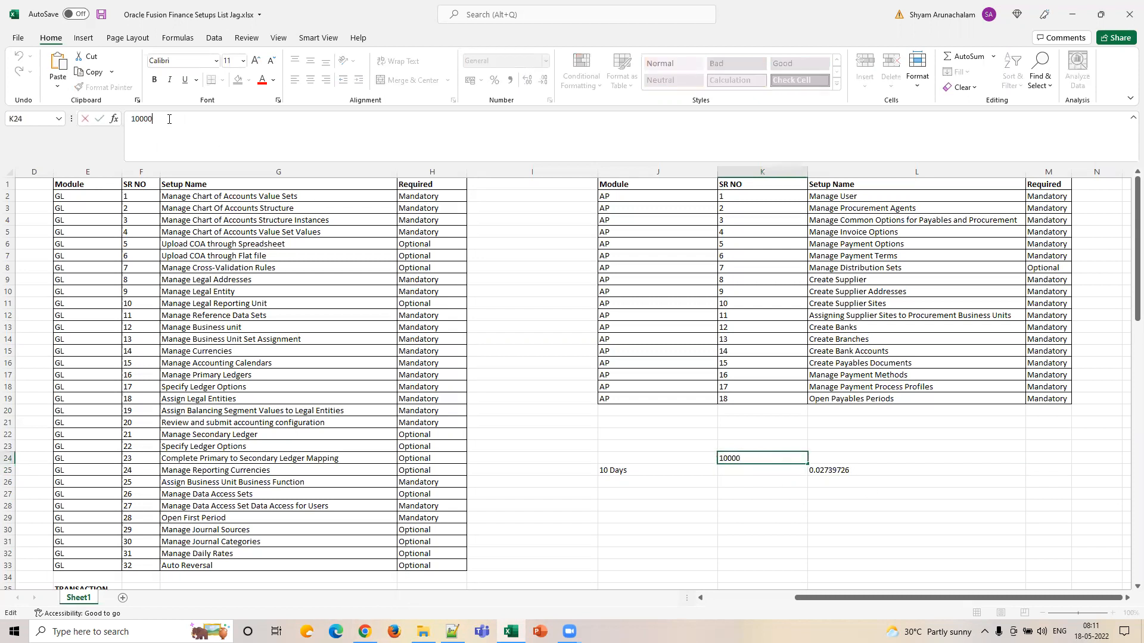
left_click(800, 505)
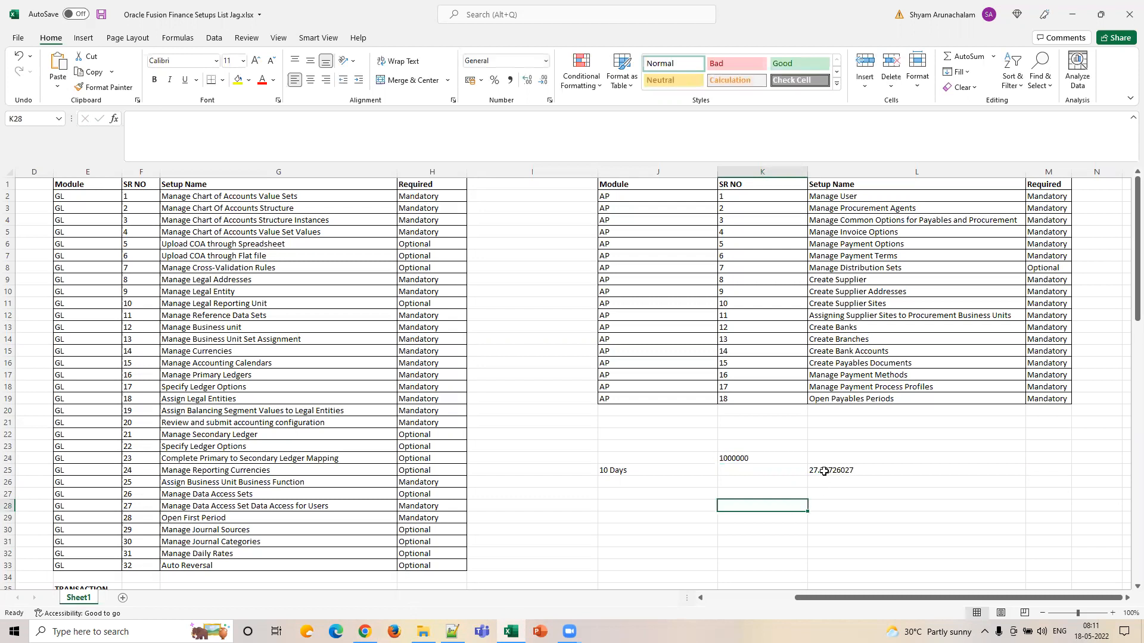
left_click(823, 471)
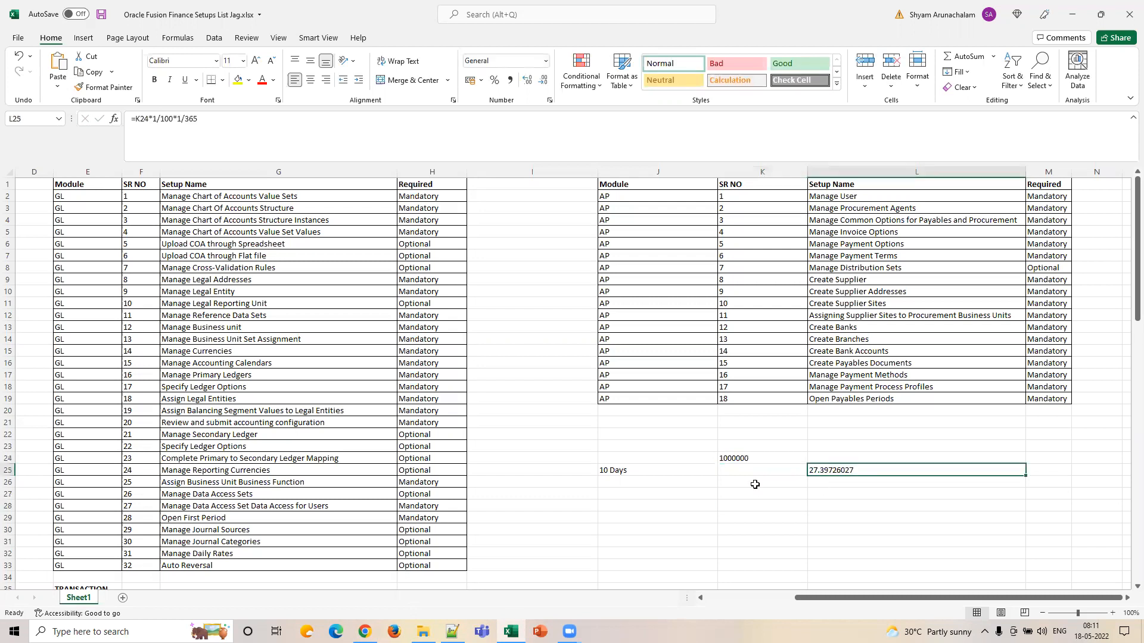
left_click(768, 469)
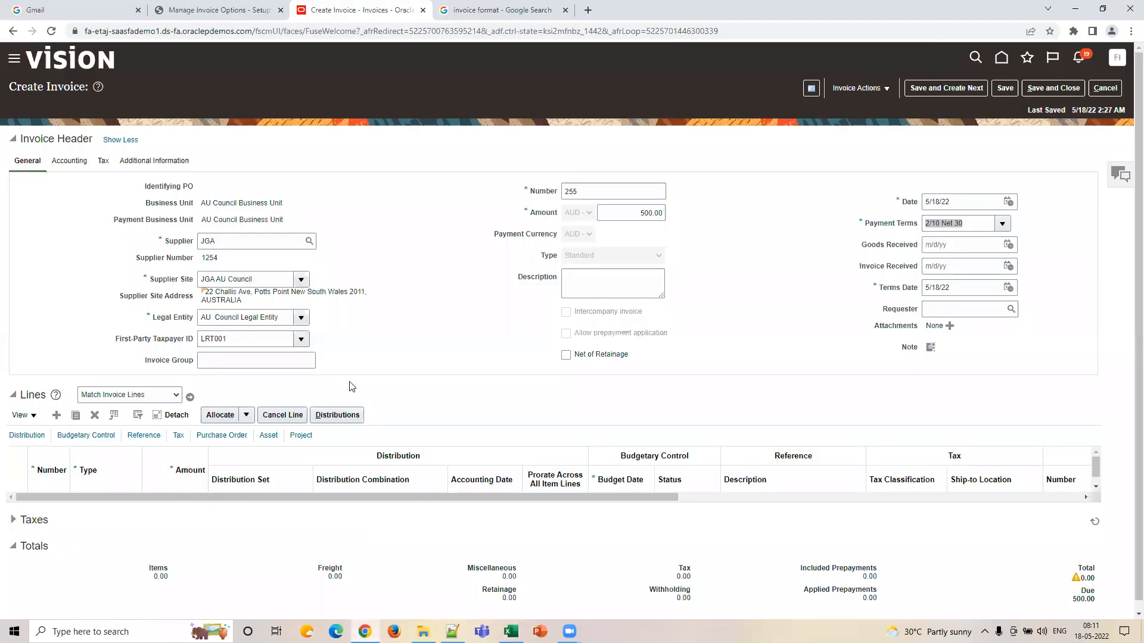
In Manage Invoice Options, try Create interest invoices with a minimum interest amount of 1, check the Interest Expense Distribution field, and disable the option again
left_click(364, 632)
left_click(234, 9)
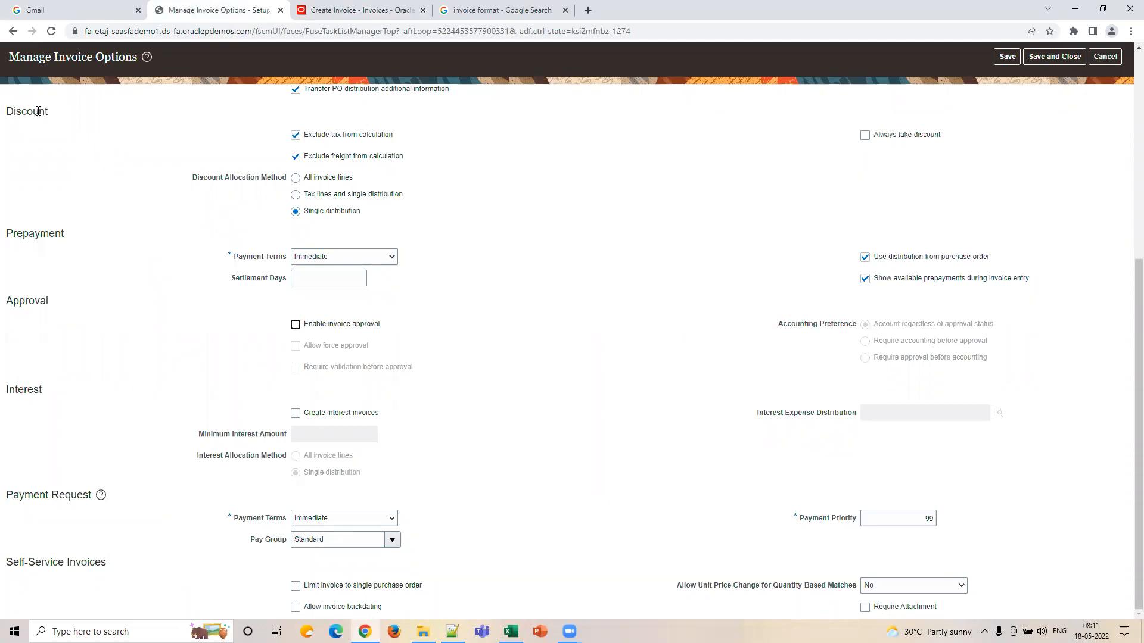
scroll(120, 179, "up", 4)
scroll(167, 292, "down", 4)
left_click(296, 414)
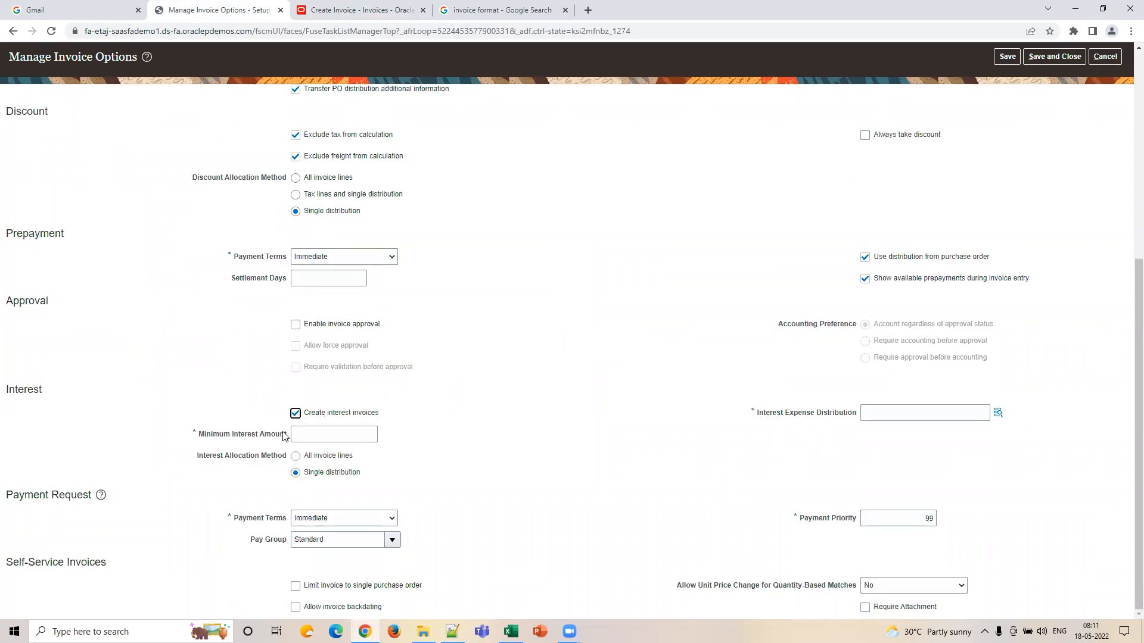
left_click(333, 441)
type("1")
left_click(590, 458)
left_click(898, 412)
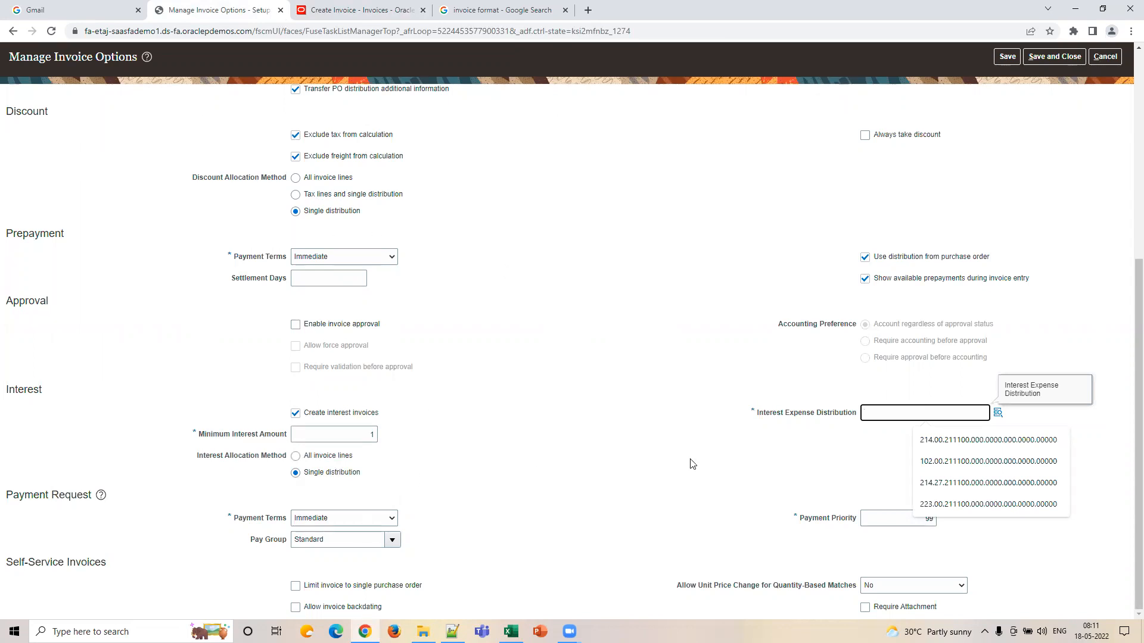
left_click(295, 413)
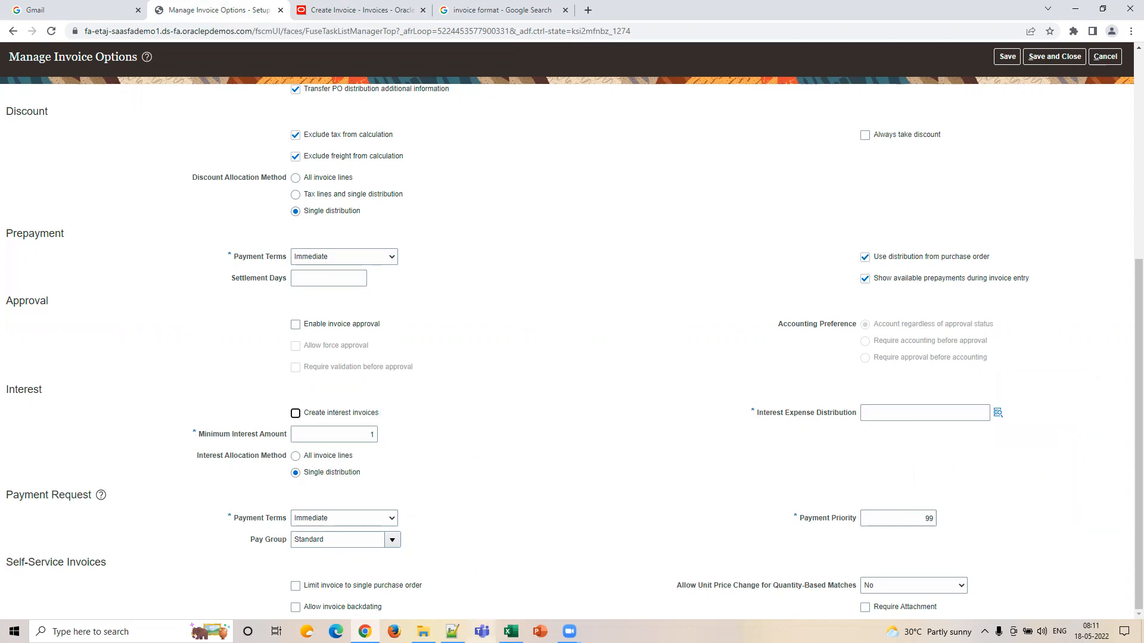
Clear the sample interest figures from J24:L25 in Excel and return to Manage Invoice Options in Chrome
key("alt+Tab")
left_click_drag(638, 459, 868, 475)
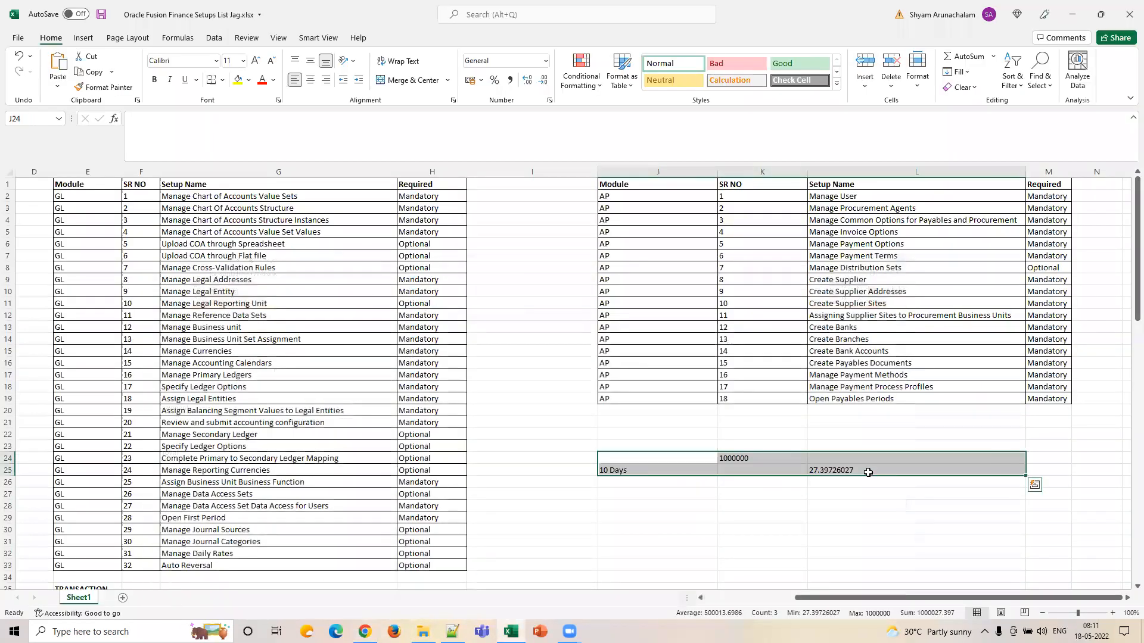
key("Delete")
left_click(365, 632)
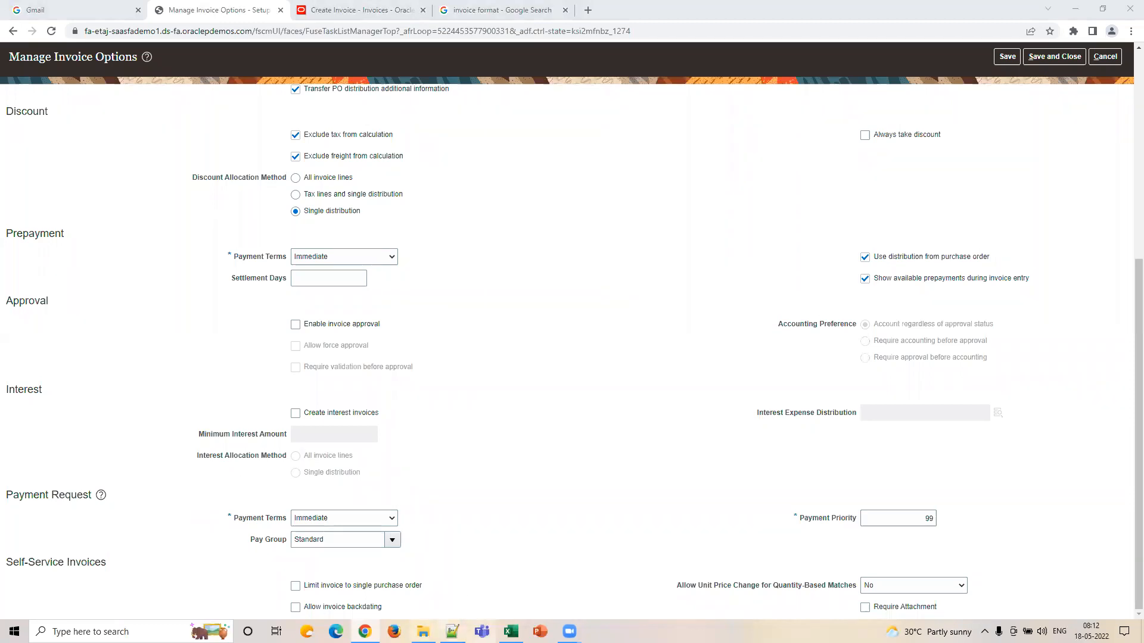
In Excel, enter the receivables example: AR in K24, Customer in K26, 1000 in K27 and INV in J27
mouse_move(511, 633)
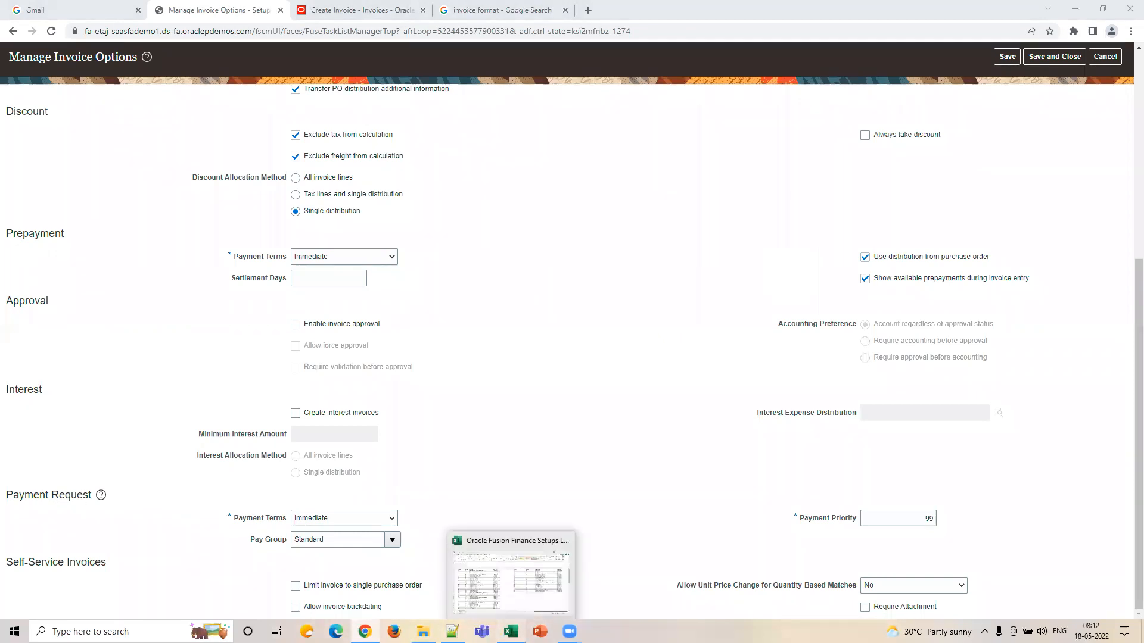
left_click(571, 585)
left_click(754, 456)
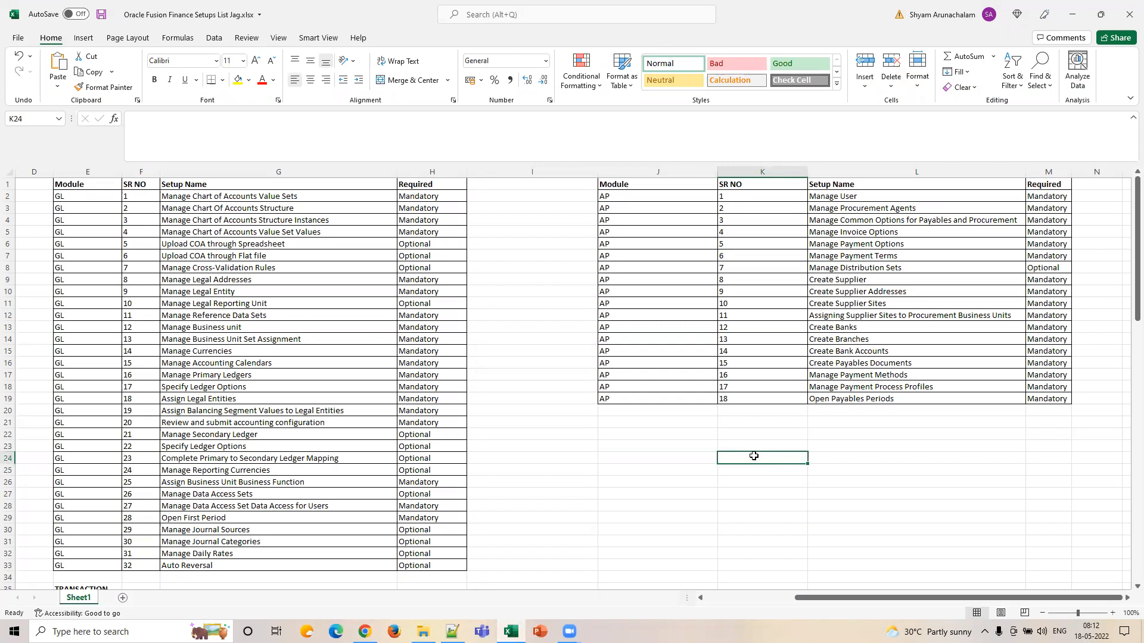
type("AR")
key("Return")
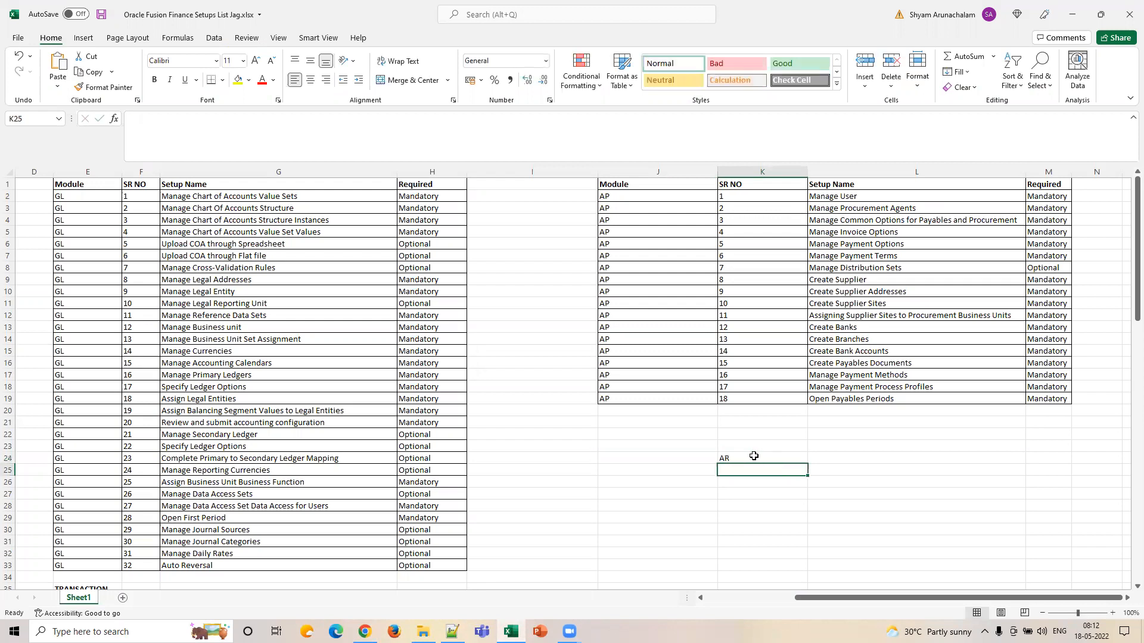
key("Down")
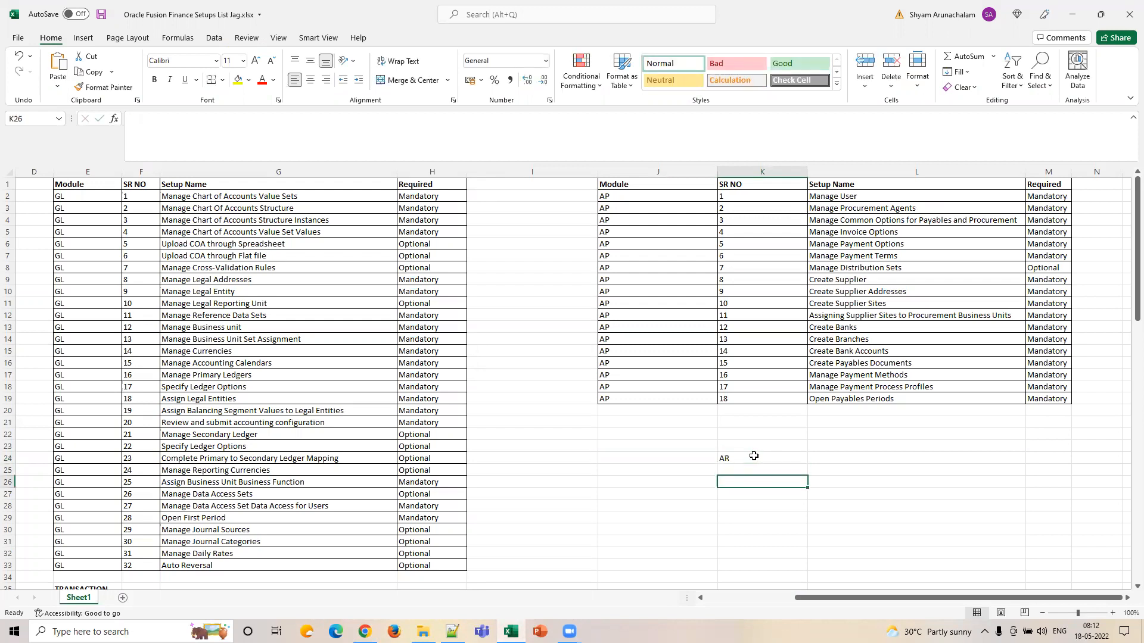
type("Customer")
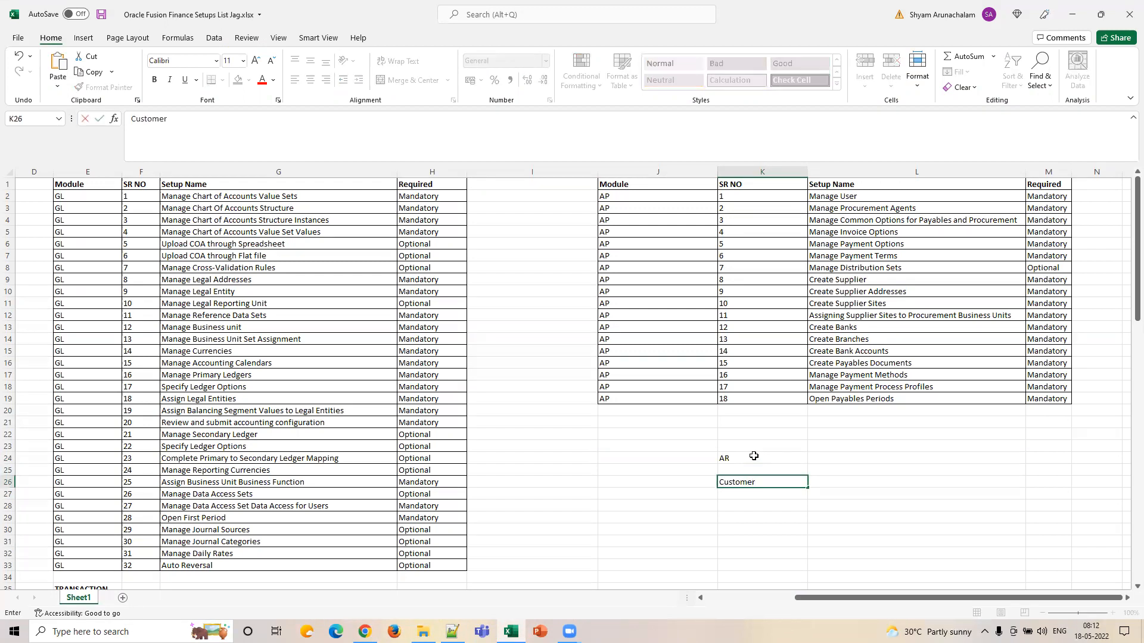
key("Return")
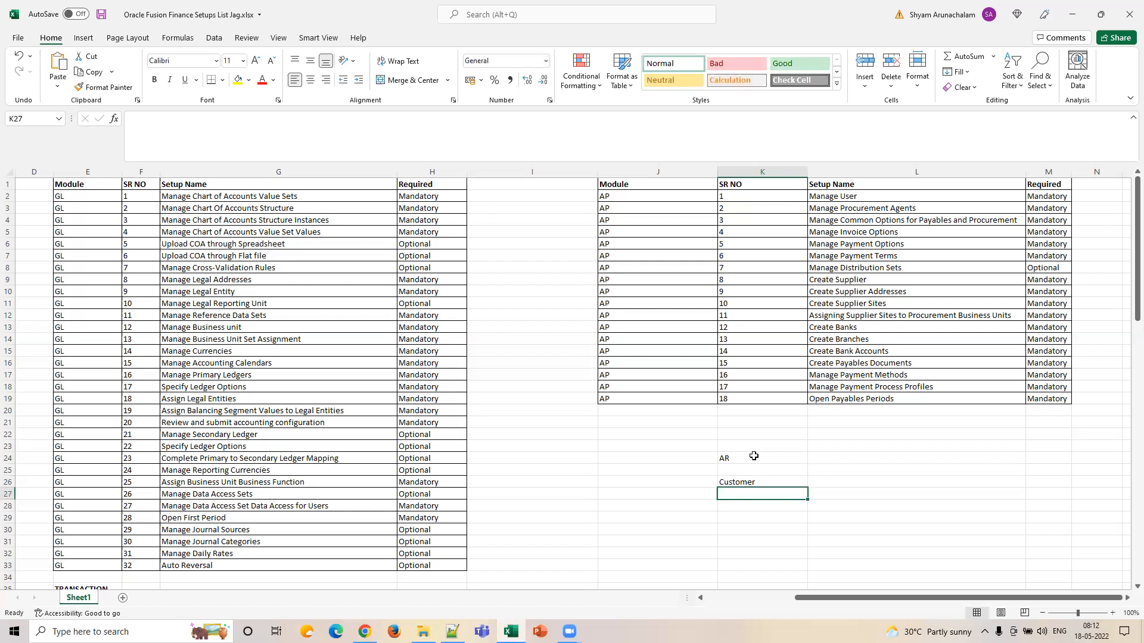
type("1000")
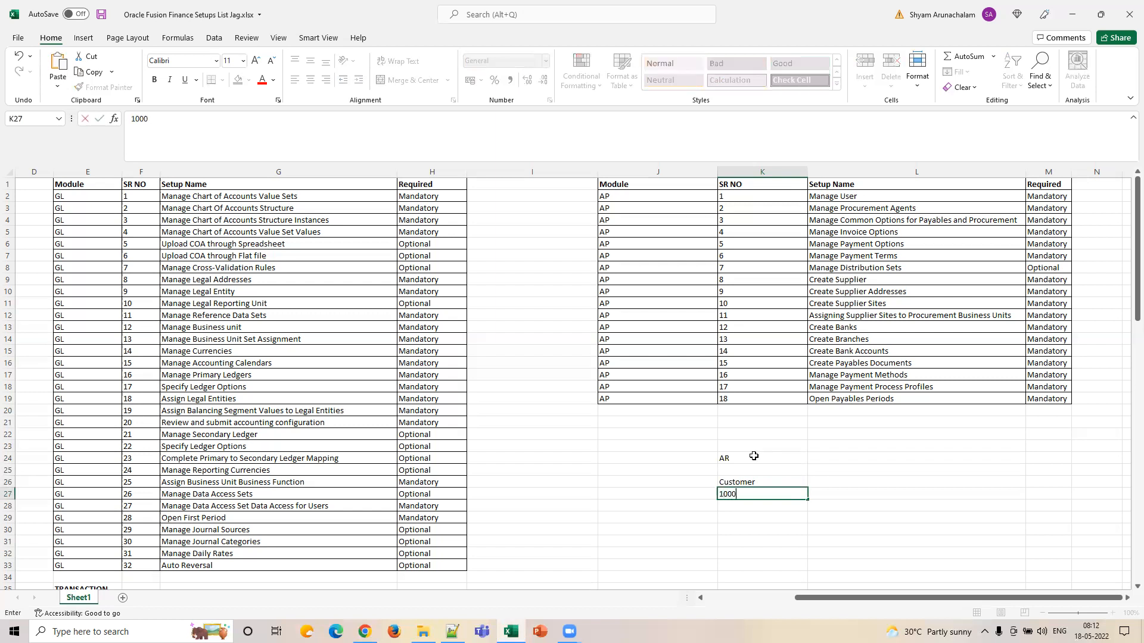
key("Left")
type("INV")
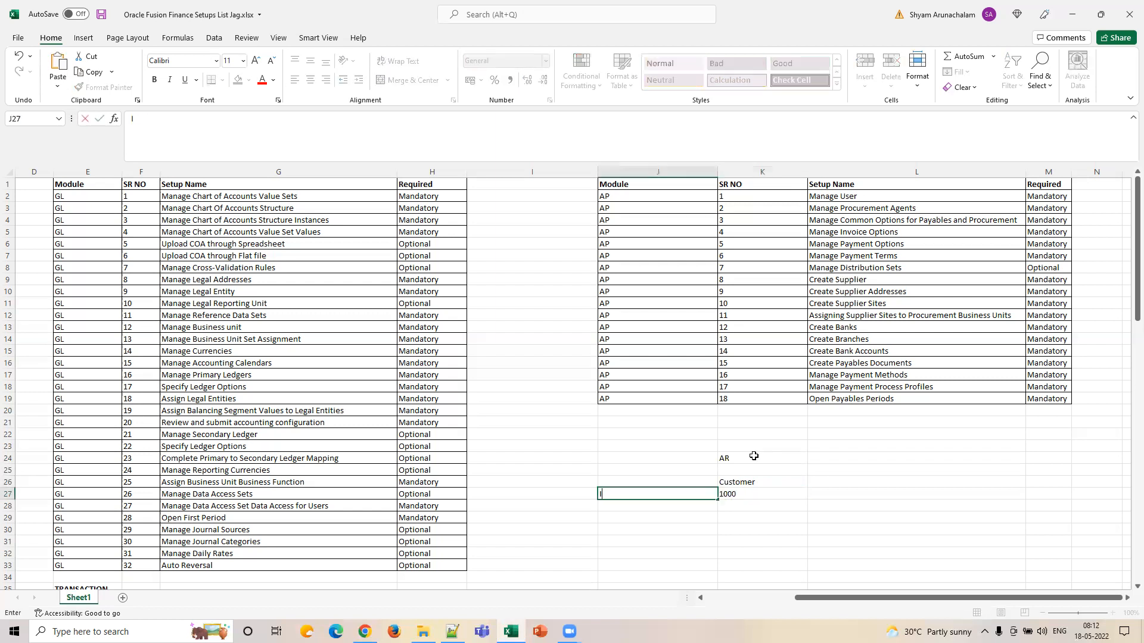
key("Return")
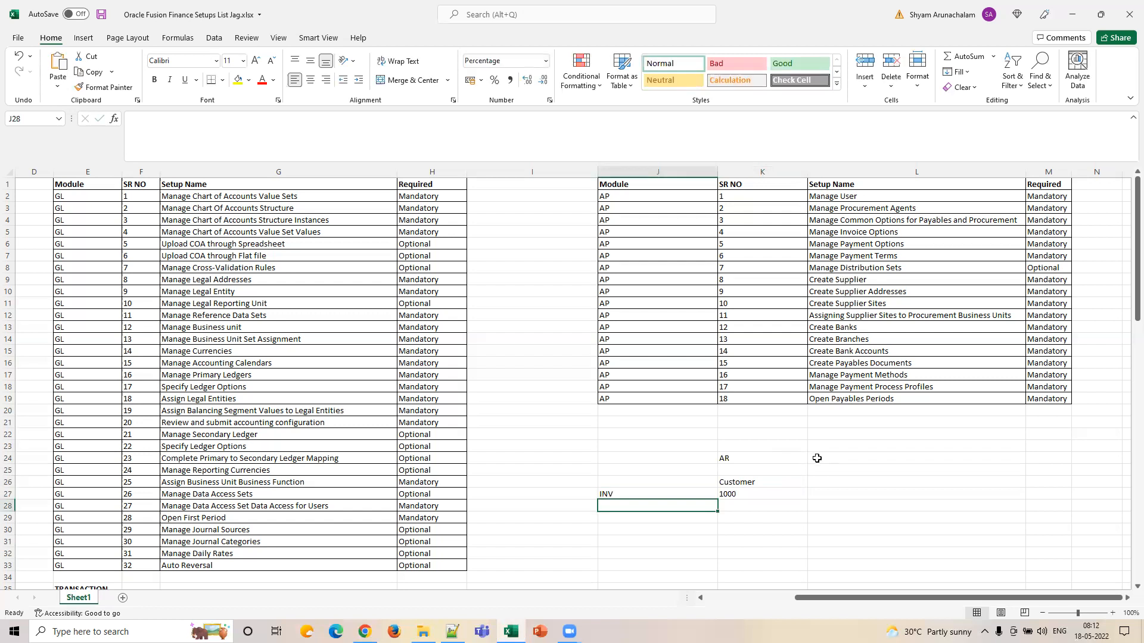
Enter the payables example: AP in L24, Supplier in L26, INV in L27 and PAYMENT in L28
left_click(858, 462)
type("AP")
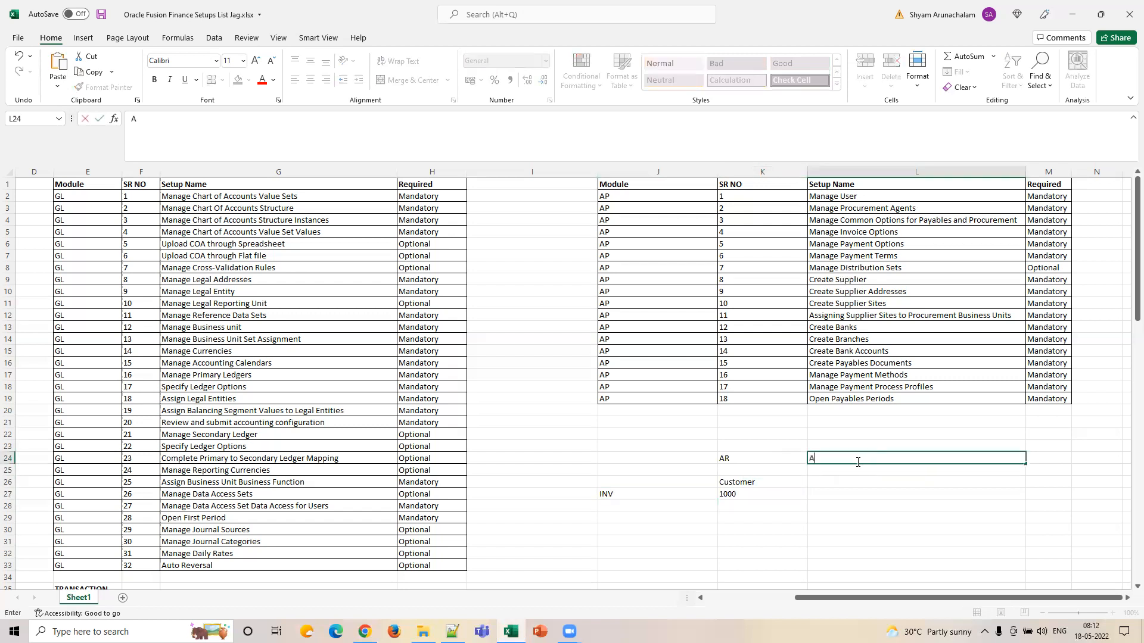
key("Return")
key("Return")
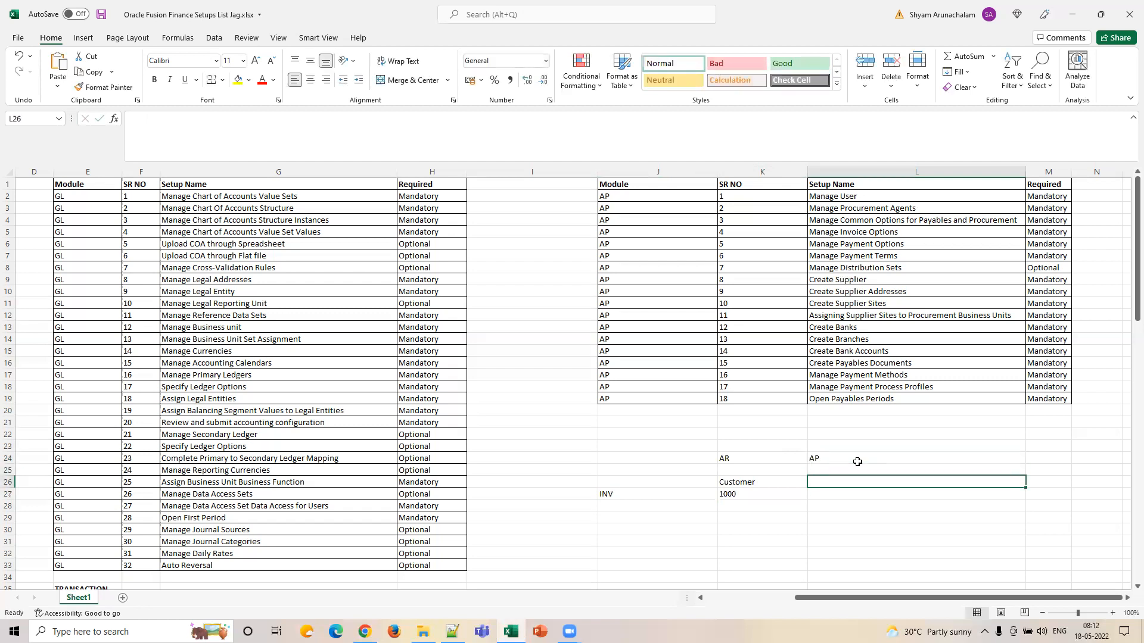
type("Supplier")
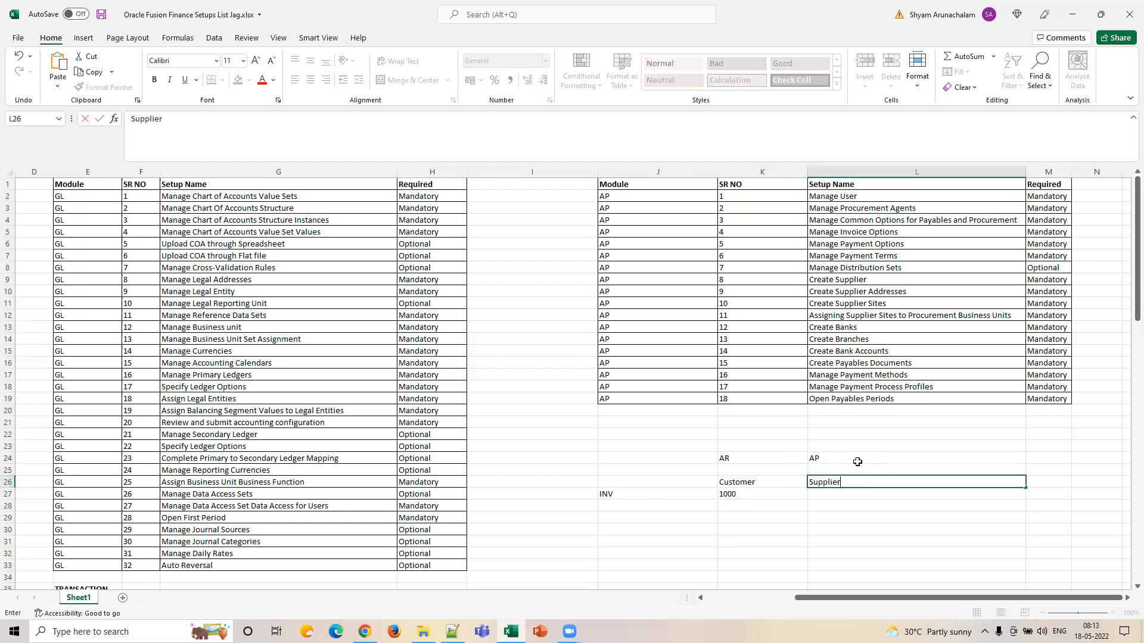
key("Return")
type("INV")
key("Return")
type("PAYMENT")
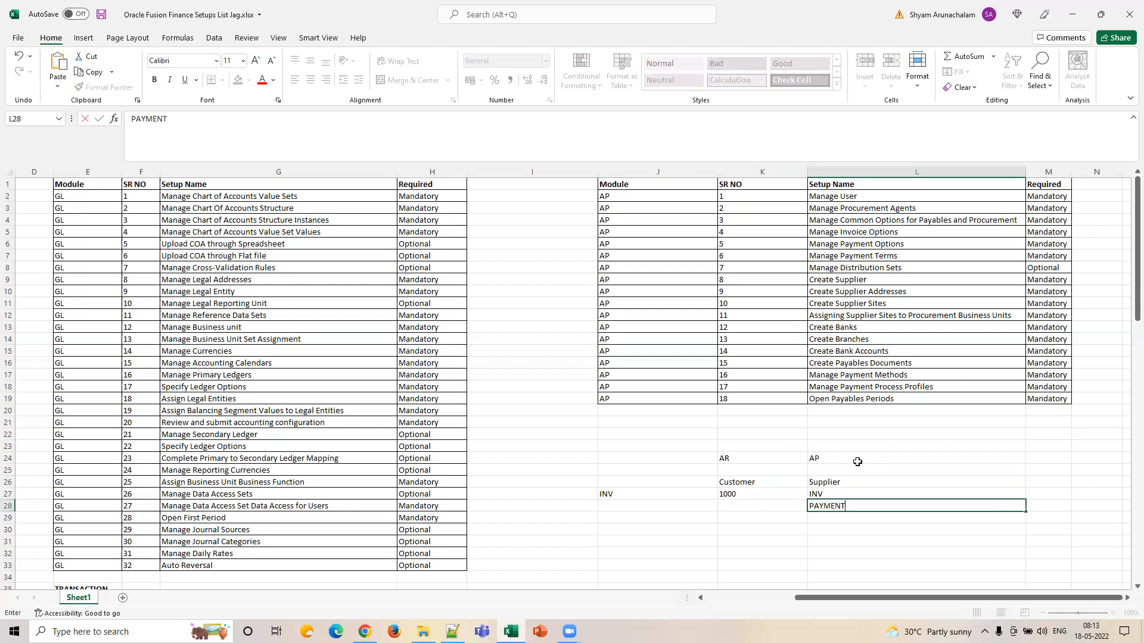
Enter RECEIPT in J28, below the receivables INV label
key("Left")
key("Left")
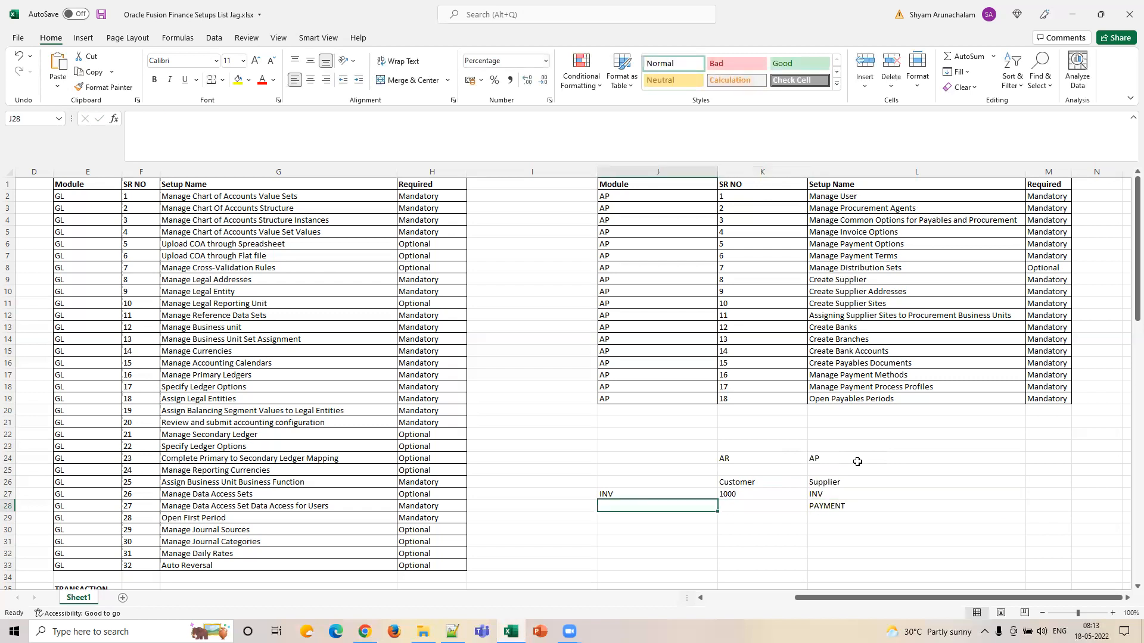
type("REC")
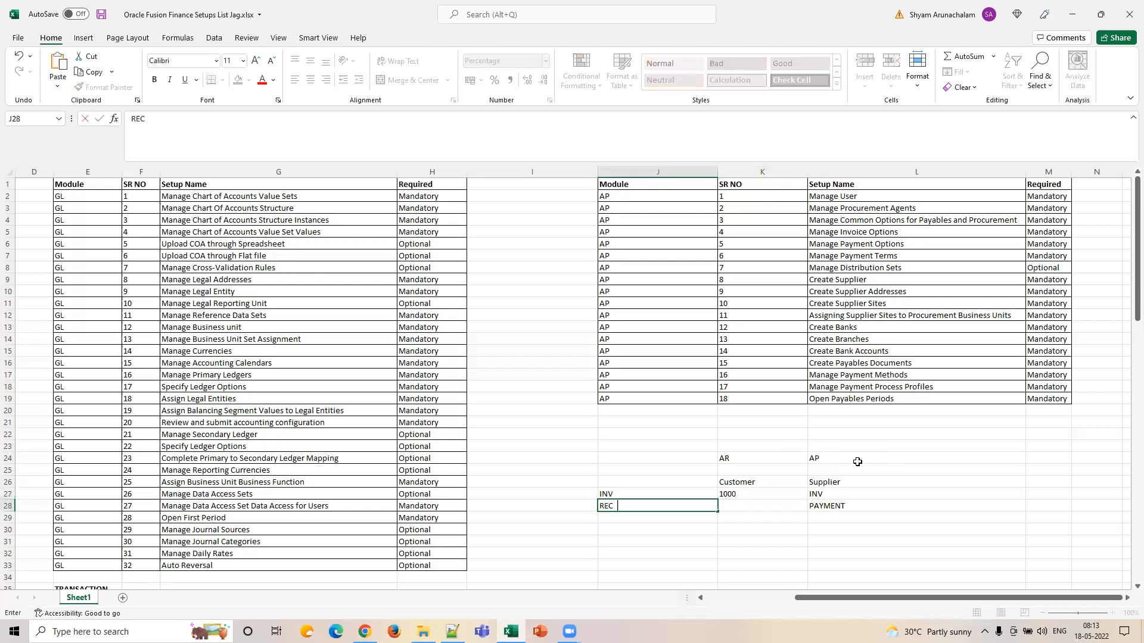
type("EIPT")
key("Tab")
Try clearing the payables example from L24:L28 and undo the deletion
key("Up")
key("Up")
key("Up")
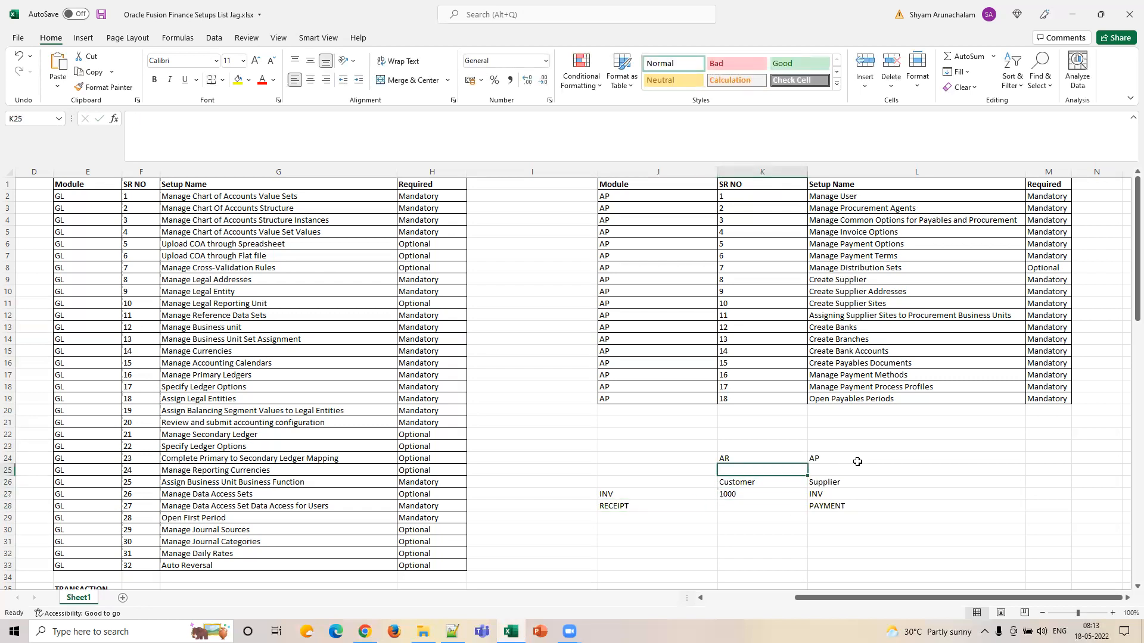
key("Right")
key("Up")
key("shift+Down")
key("shift+Down")
key("shift+Down")
key("shift+Down")
key("Delete")
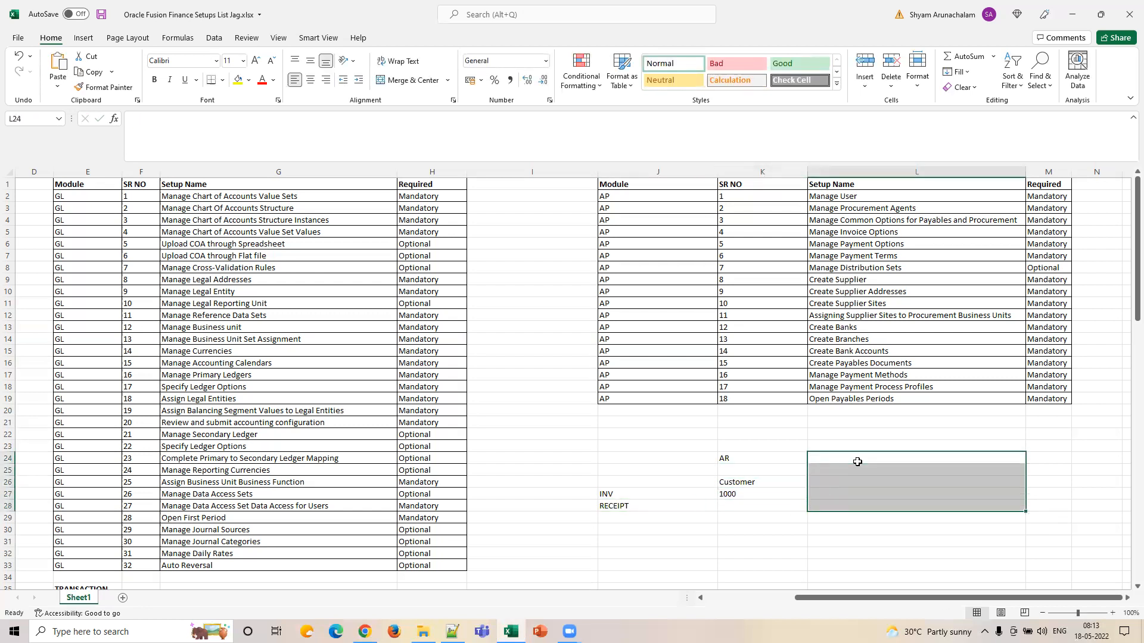
key("Left")
key("Down")
key("Down")
key("Down")
key("Down")
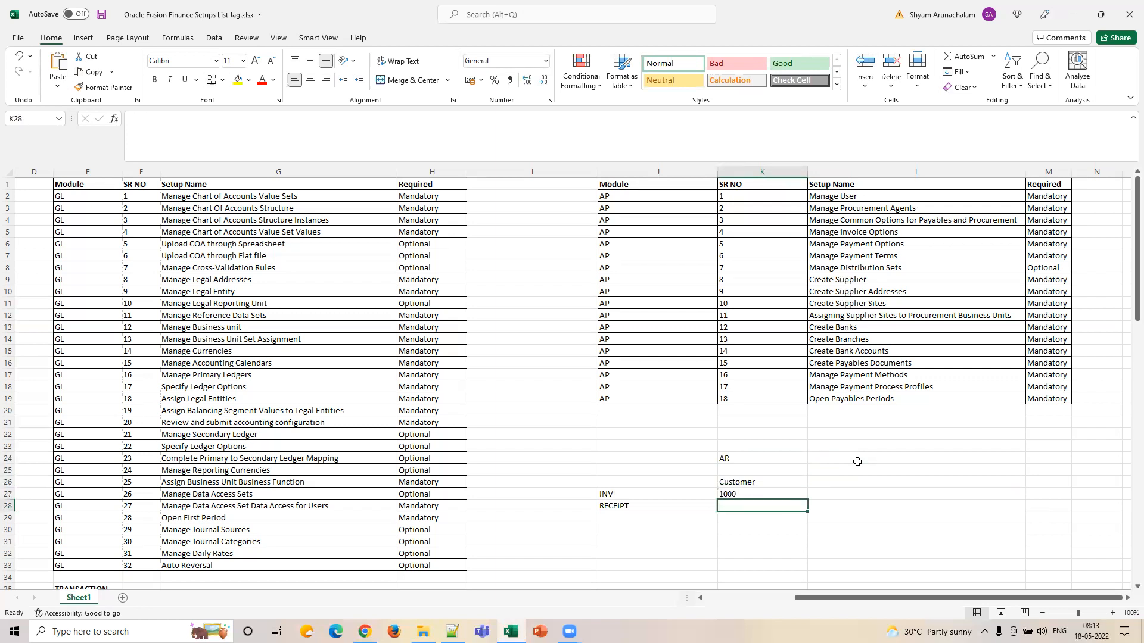
key("ctrl+z")
key("ctrl+q")
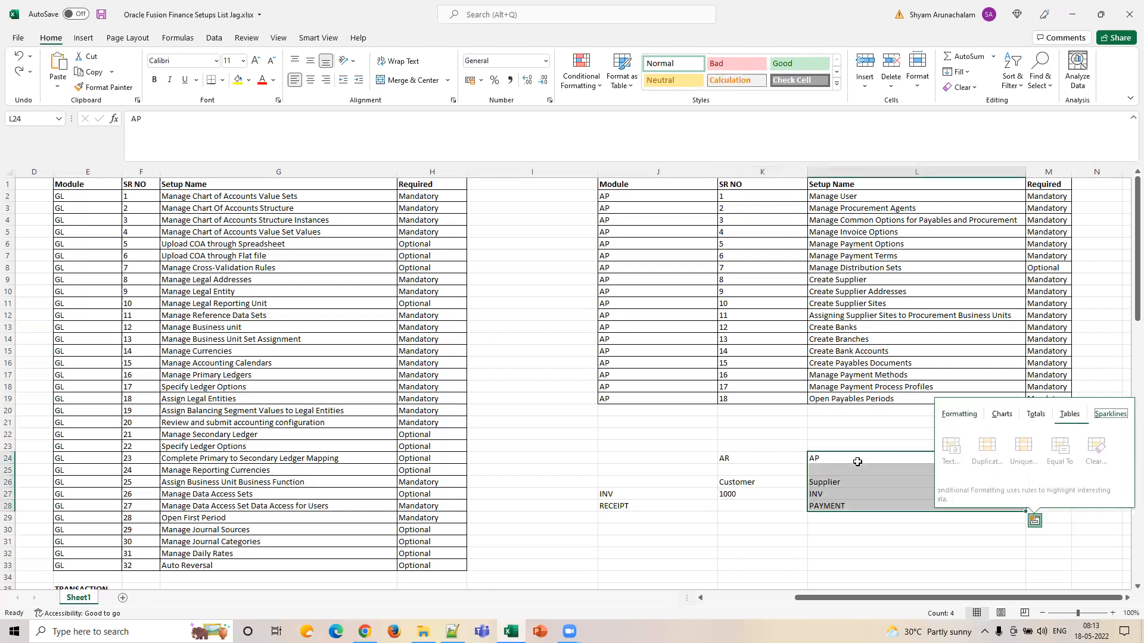
Enter 1000 as the customer receipt amount in K28 and compare it with the invoice amount in K27
left_click(762, 509)
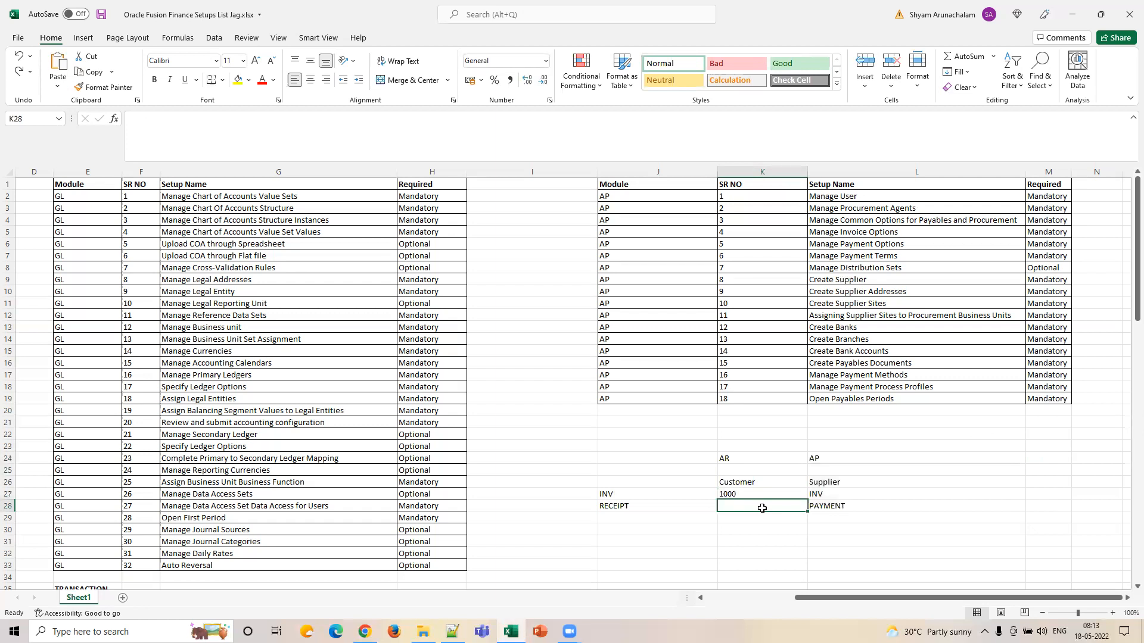
type("1000")
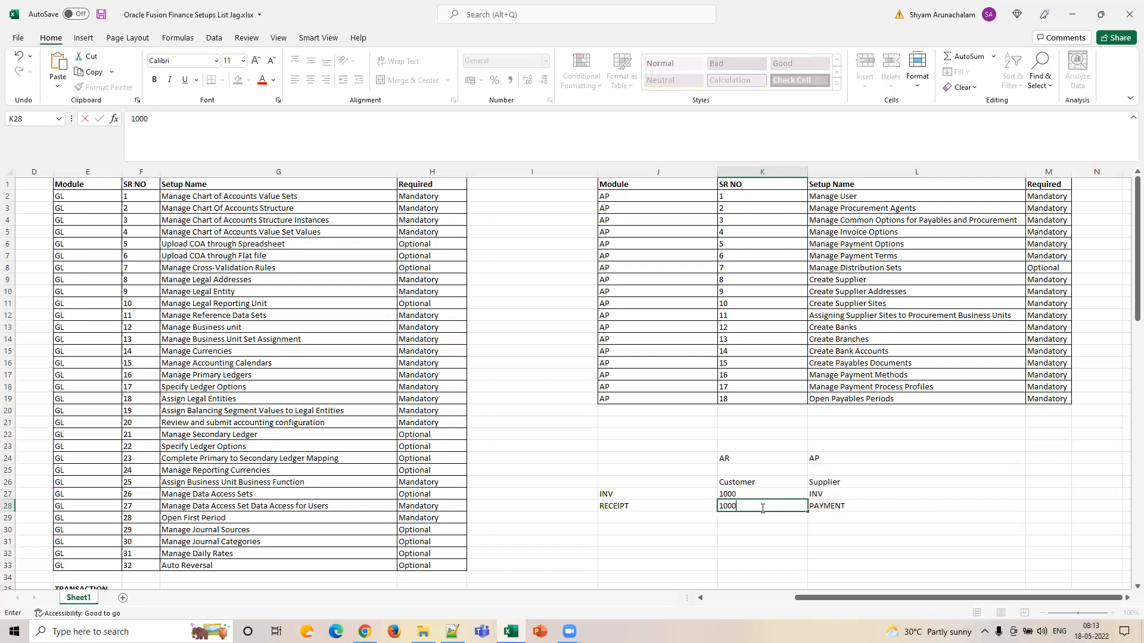
key("Tab")
left_click(762, 508)
key("Up")
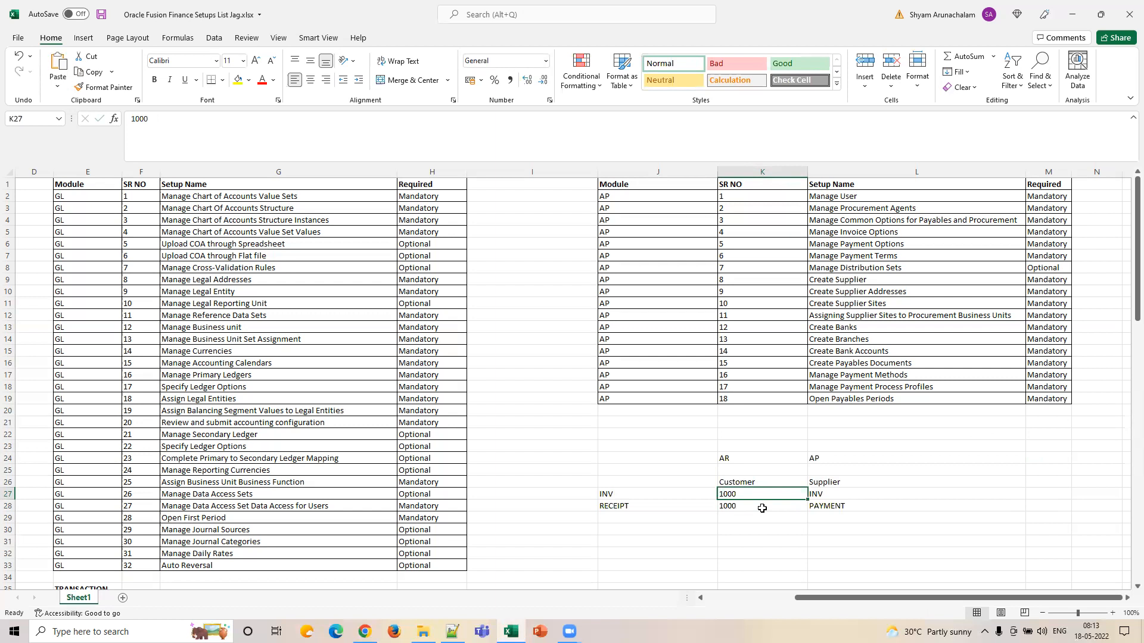
key("Down")
key("Up")
key("Down")
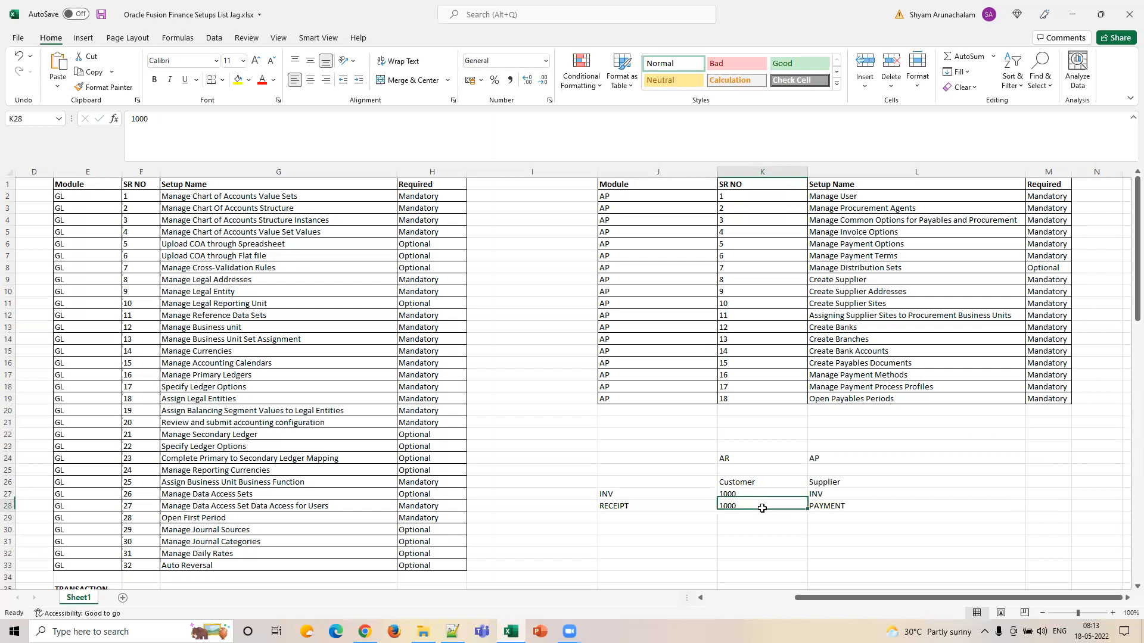
key("Up")
key("Down")
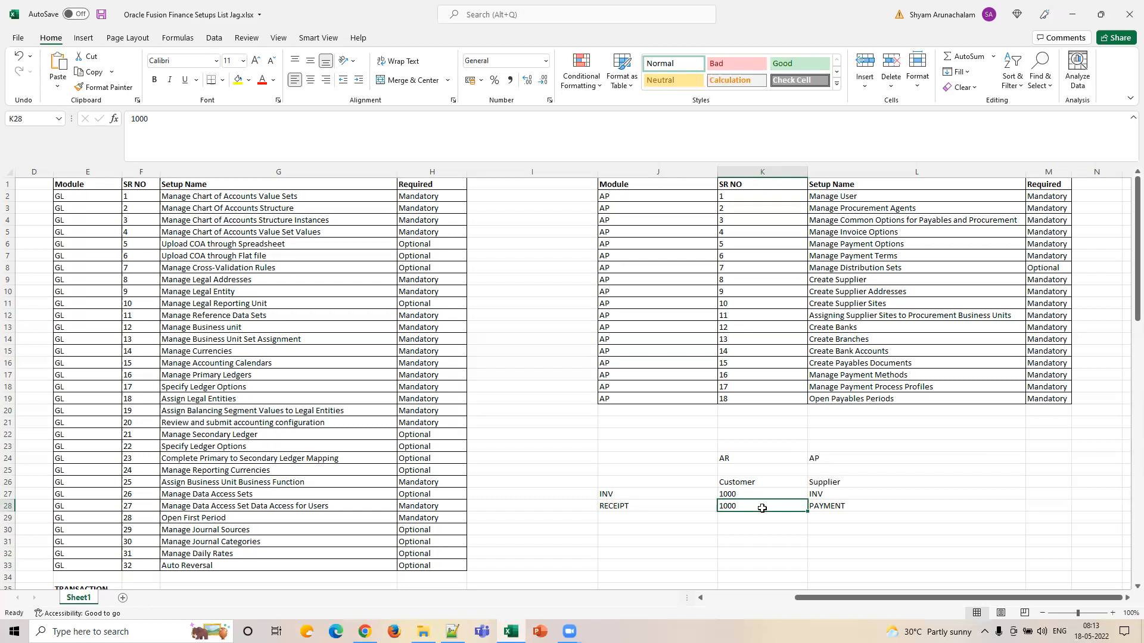
left_click(672, 508)
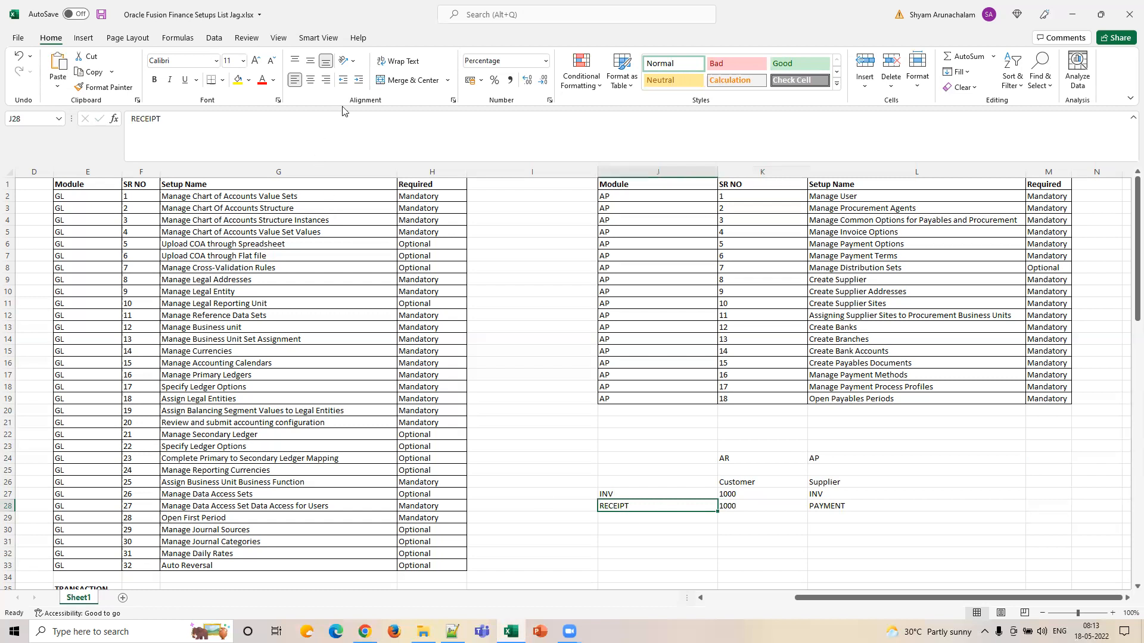
Switch to Chrome, check the Manage Invoice Options page and return to the Excel example
left_click(364, 632)
left_click(338, 18)
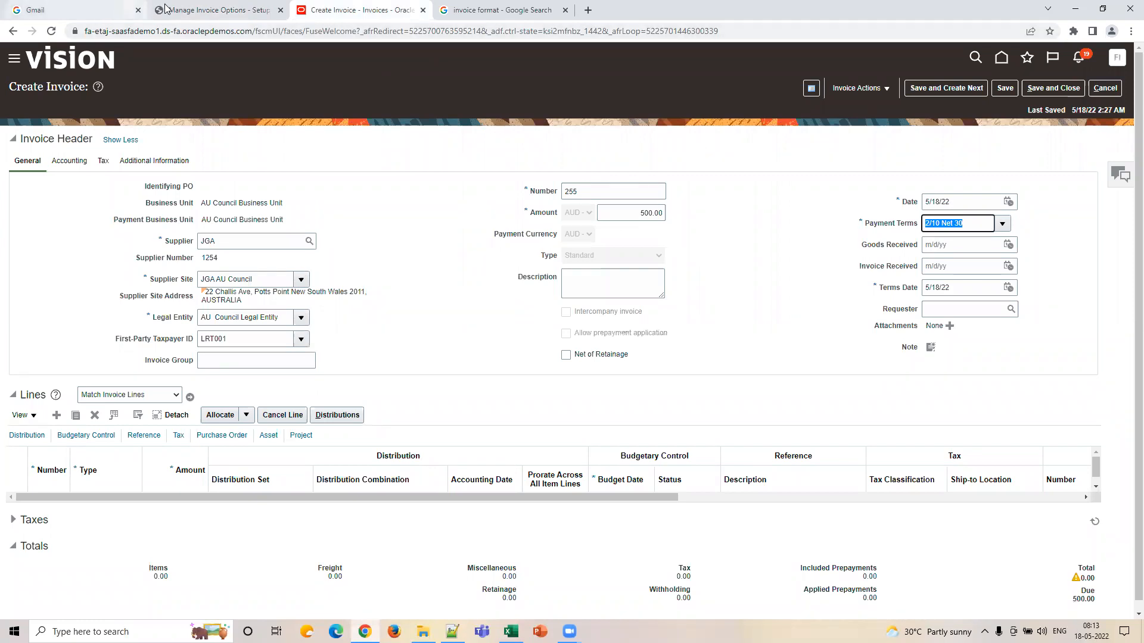
left_click(220, 10)
left_click(511, 631)
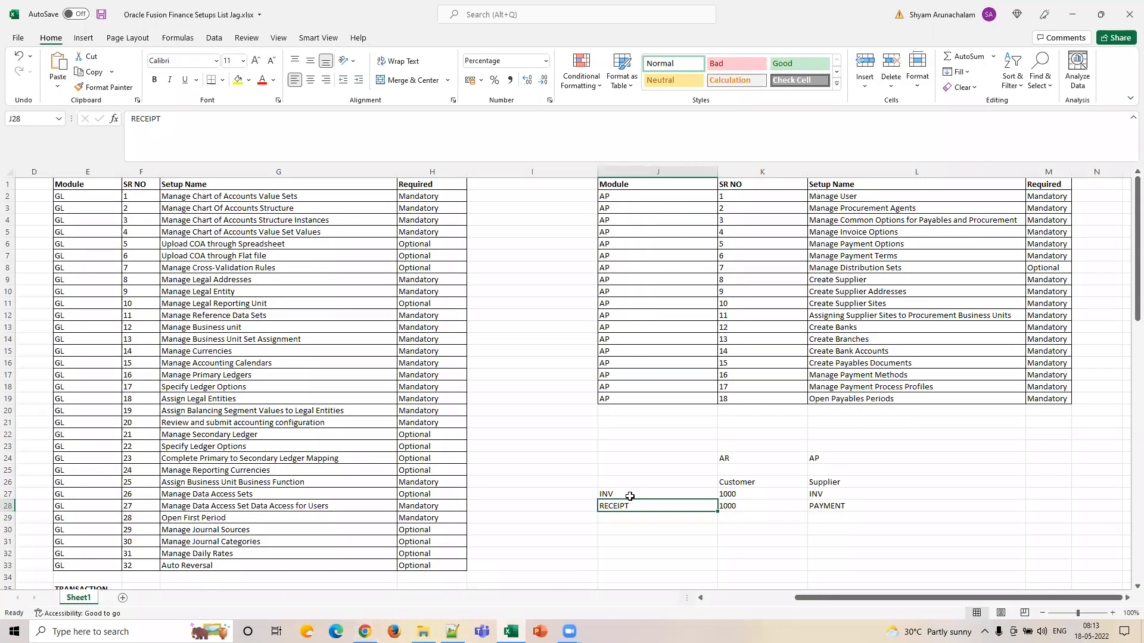
Add the customer refund to the example, with REFUND in J29 and 1000 in K29
left_click(644, 517)
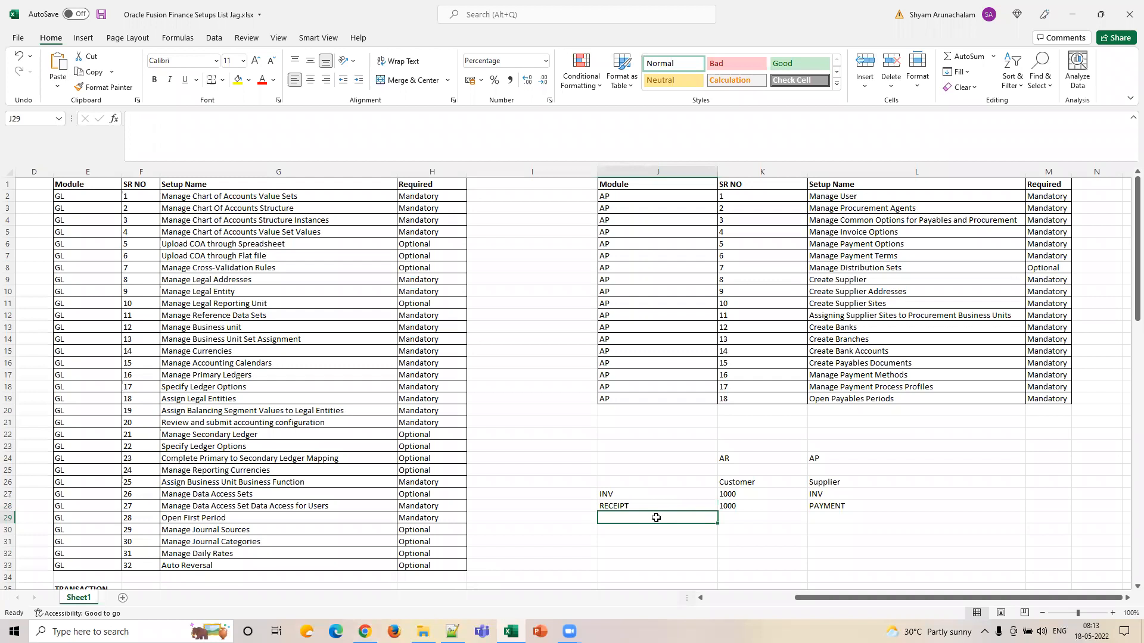
type("REFUBND")
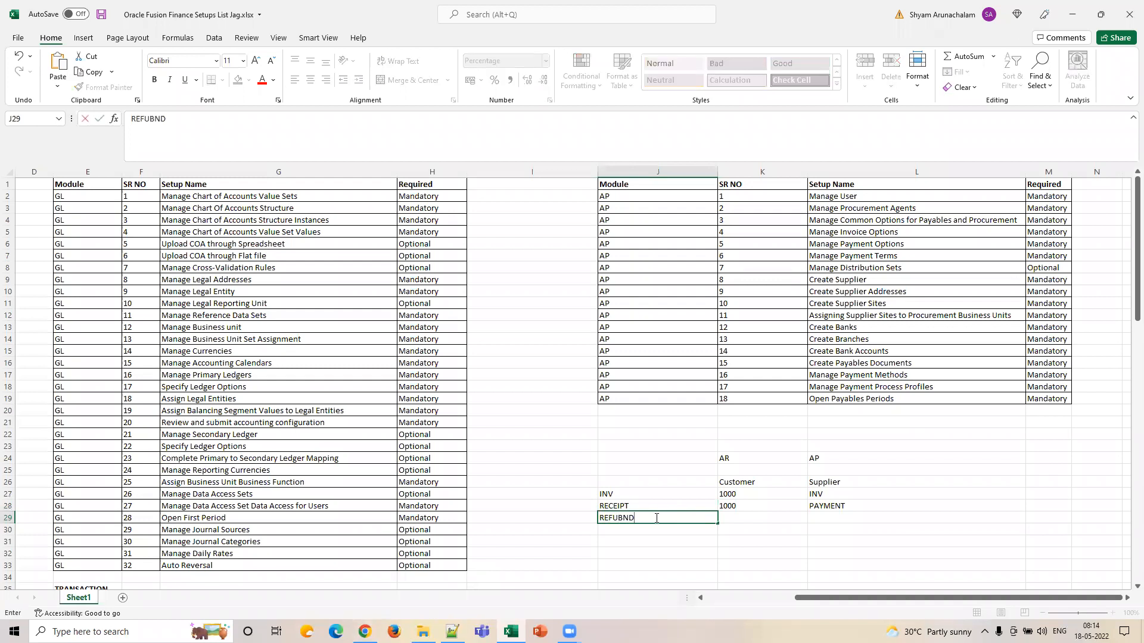
key("BackSpace")
key("BackSpace")
type("ND")
key("Tab")
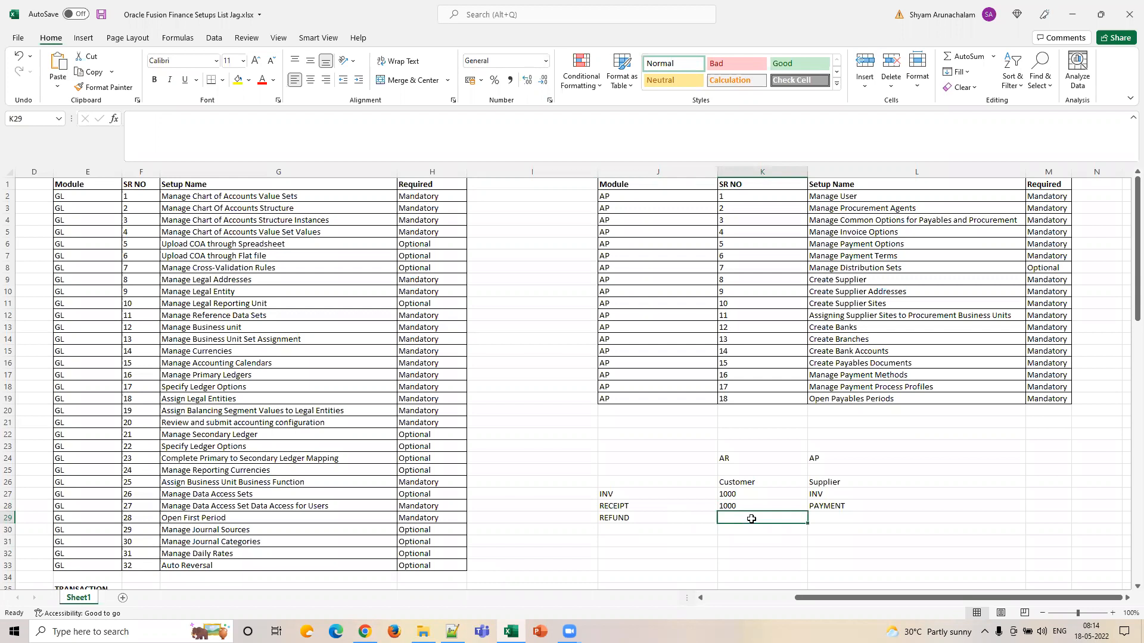
type("1000")
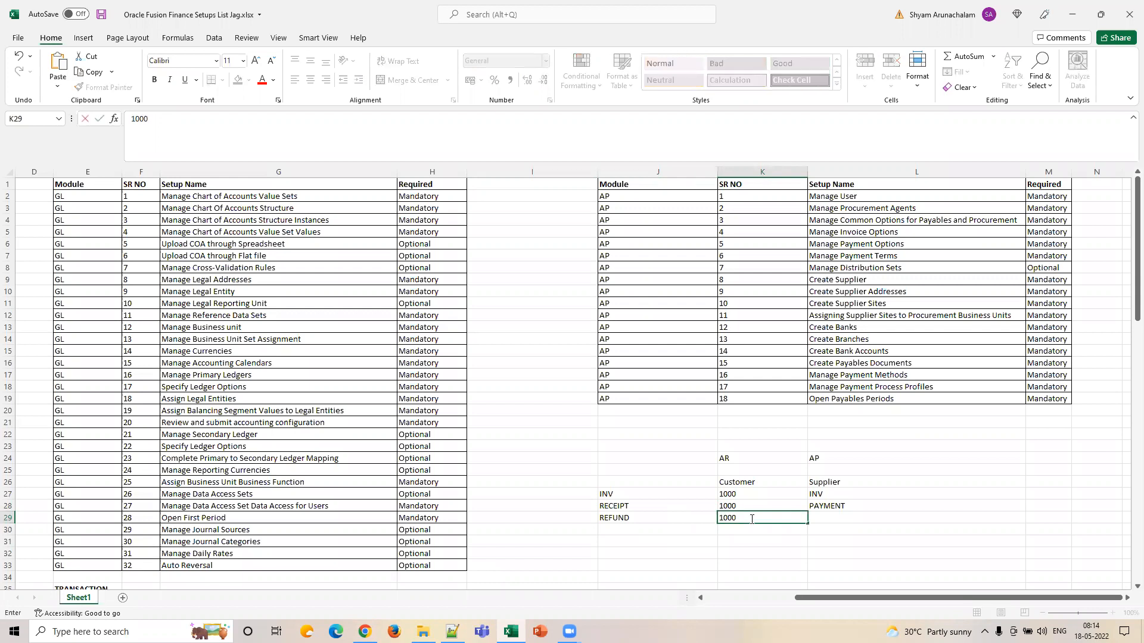
left_click(751, 519)
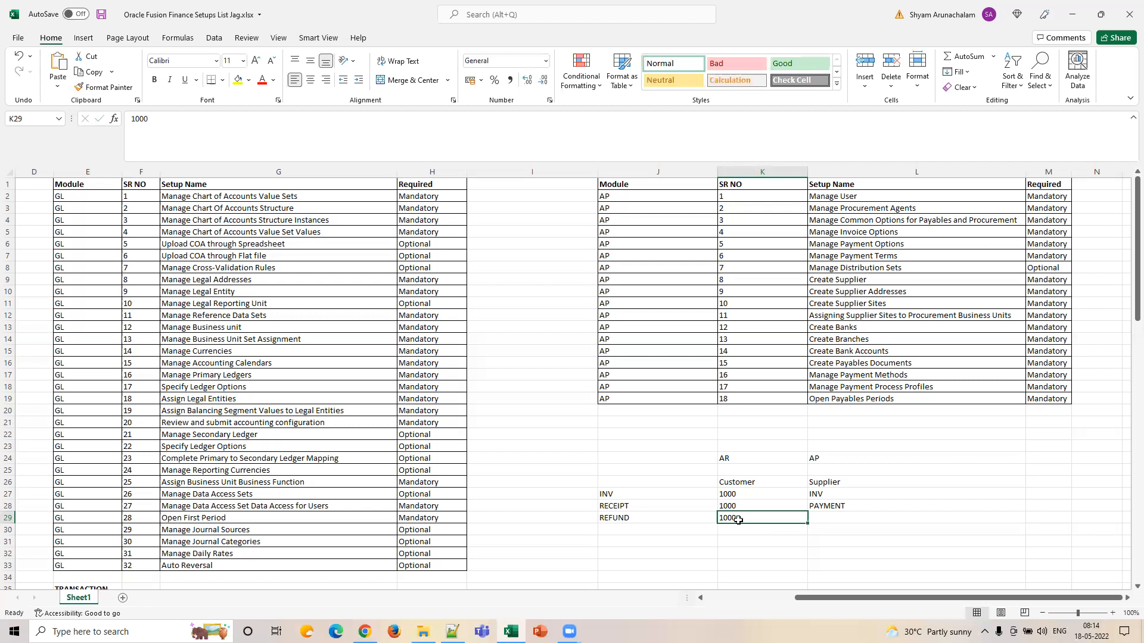
Enter PAYMENT REQUEST in M28, on the same row as the supplier PAYMENT label
left_click(861, 503)
left_click(1047, 504)
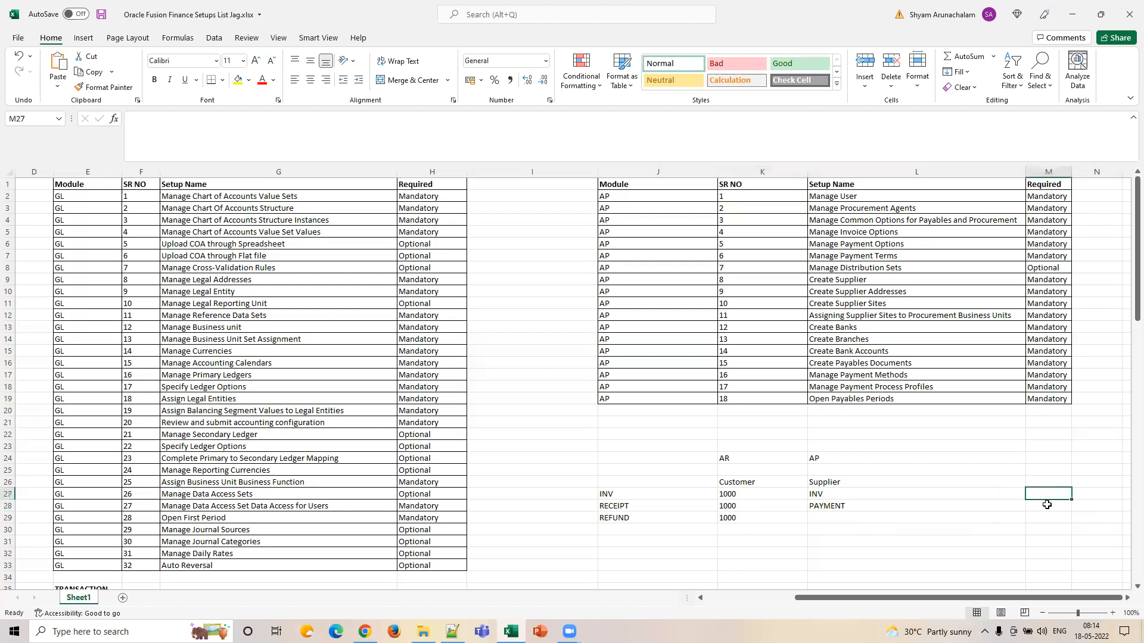
type("PAY")
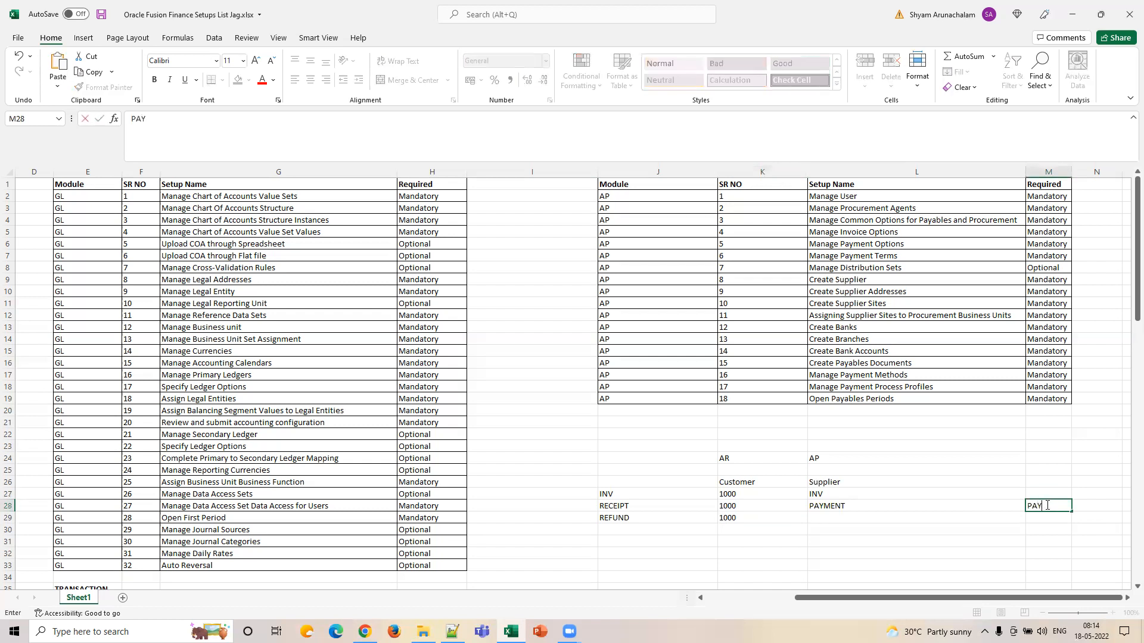
key("BackSpace")
key("BackSpace")
type("MENT REQ")
key("Return")
Examine how the customer REFUND row relates to the Supplier, PAYMENT and PAYMENT REQUEST cells
left_click(728, 523)
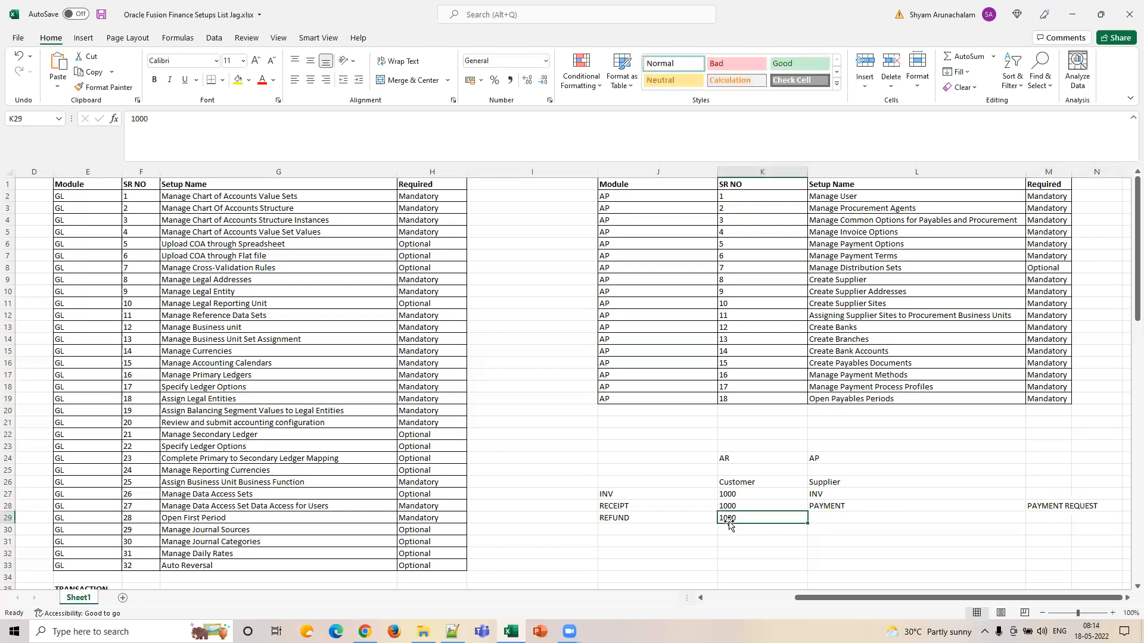
left_click(692, 518)
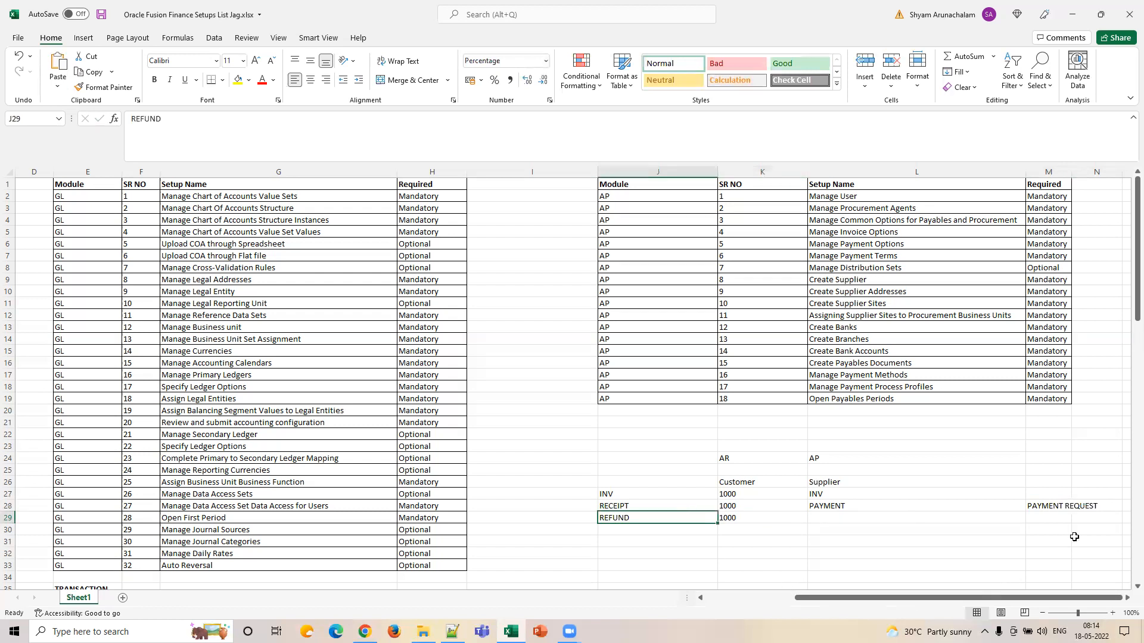
left_click_drag(959, 509, 1079, 520)
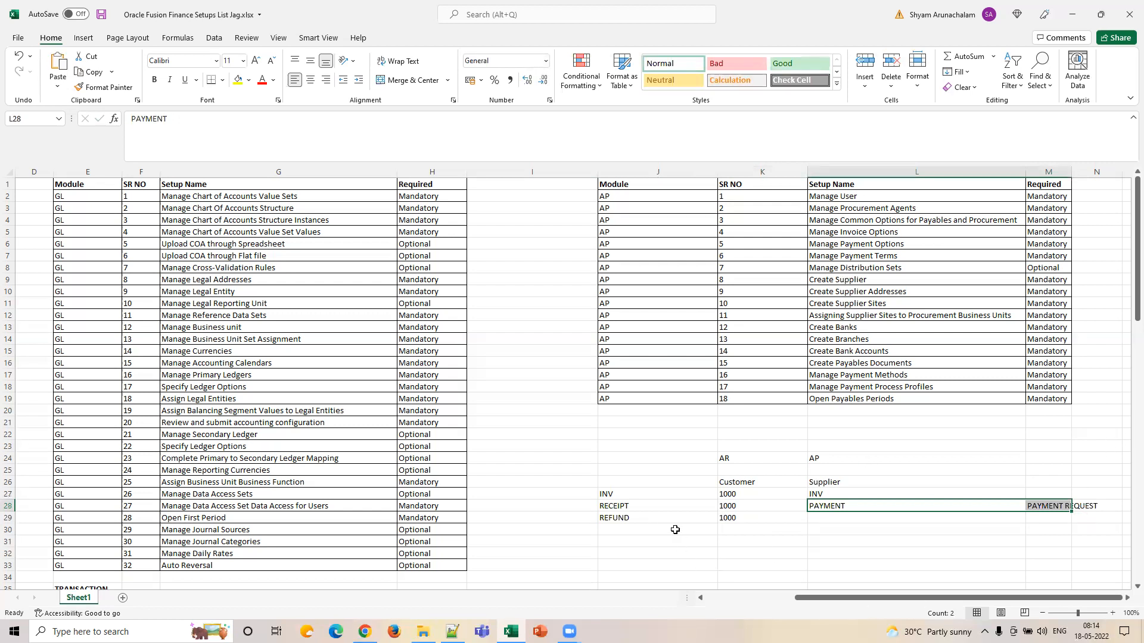
left_click(1046, 506)
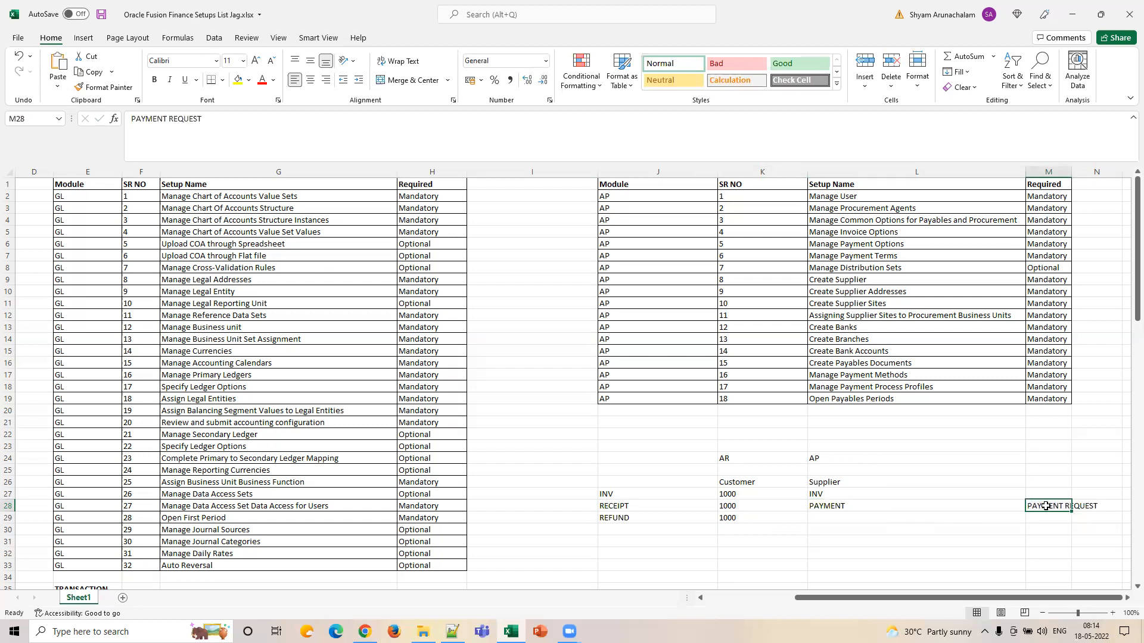
left_click(739, 484)
left_click(846, 484)
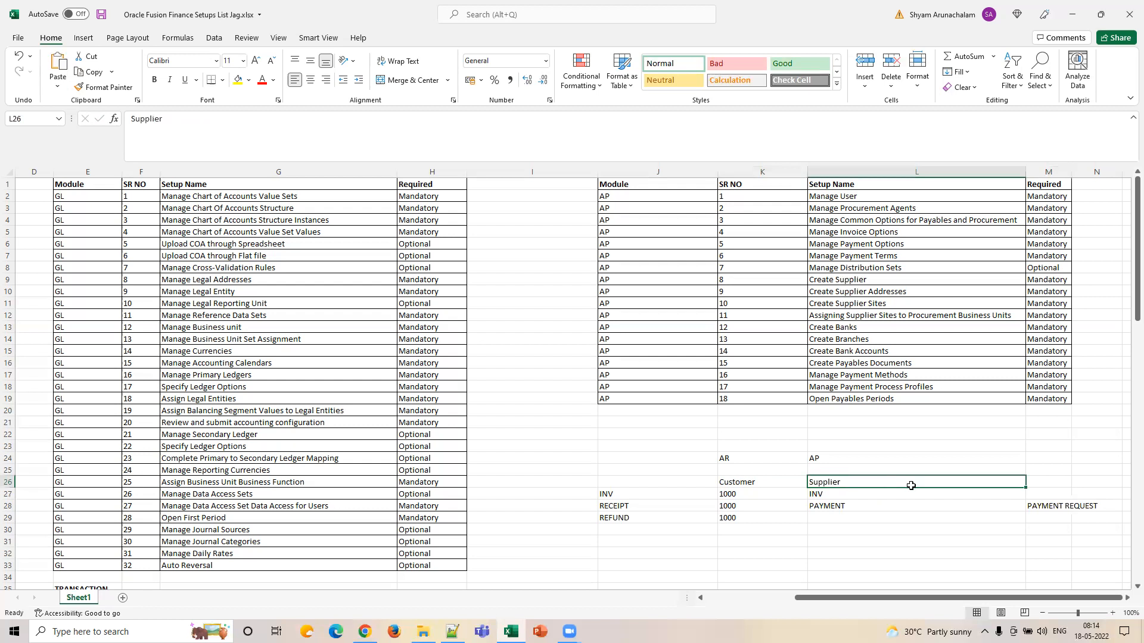
left_click(918, 506)
left_click(1068, 505)
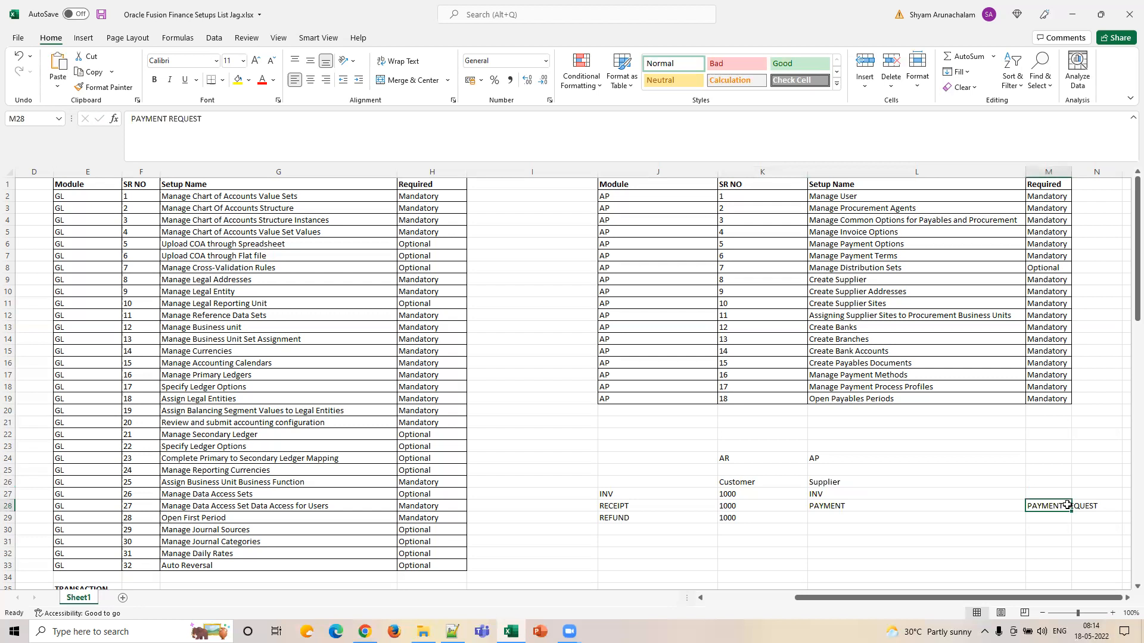
left_click(643, 516)
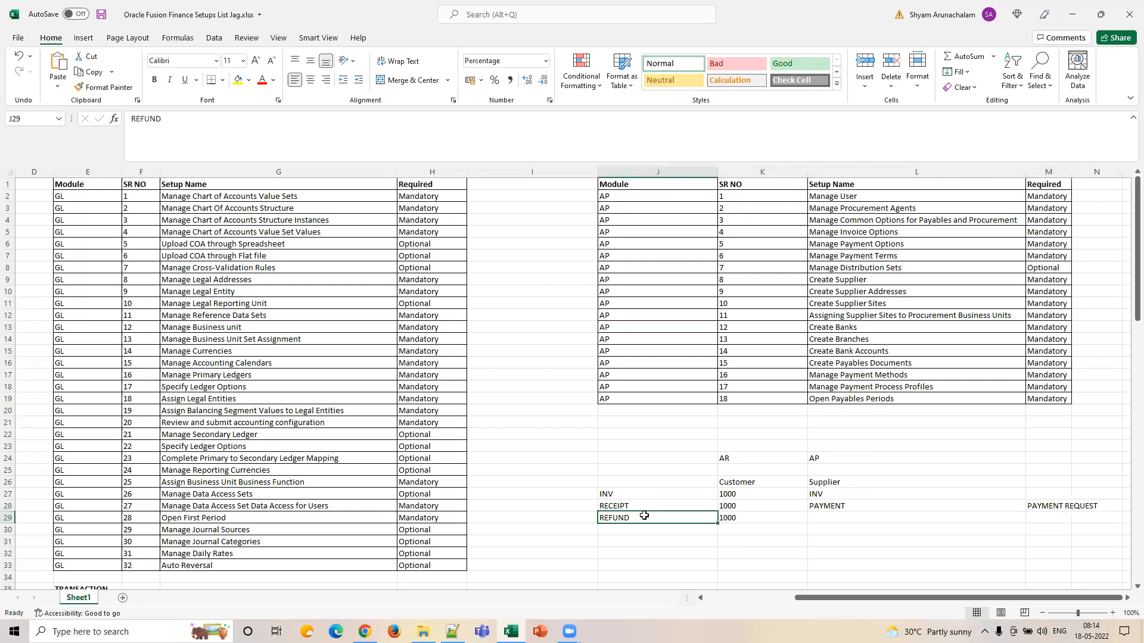
left_click_drag(1020, 507, 1041, 507)
left_click(1044, 508)
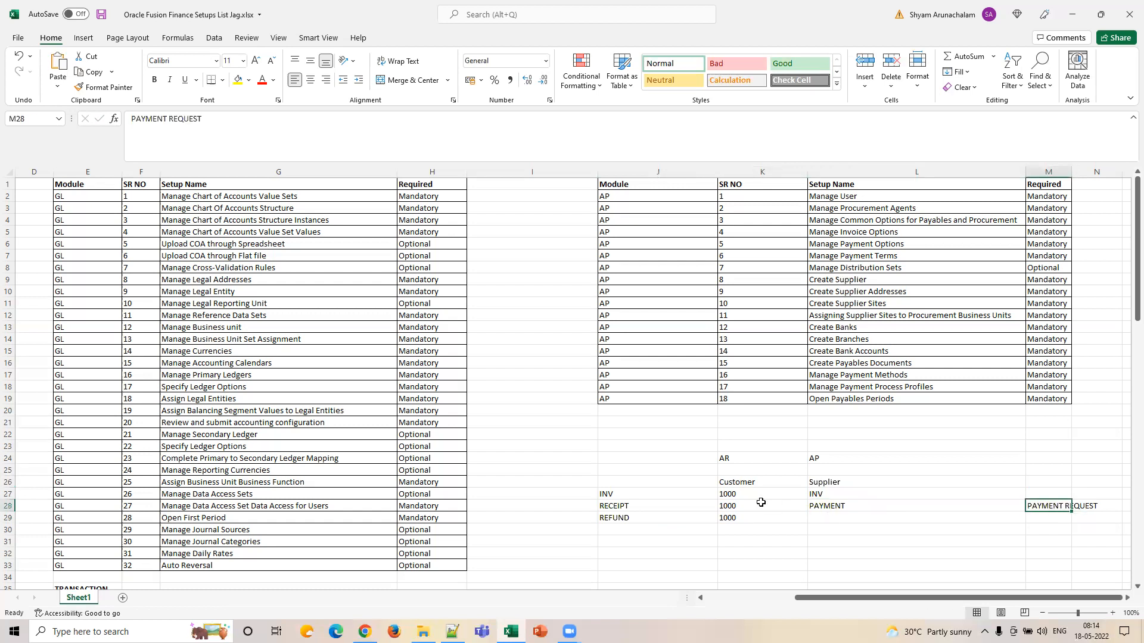
Clear the entire AR and AP example from J24:N29
left_click_drag(602, 452, 1109, 520)
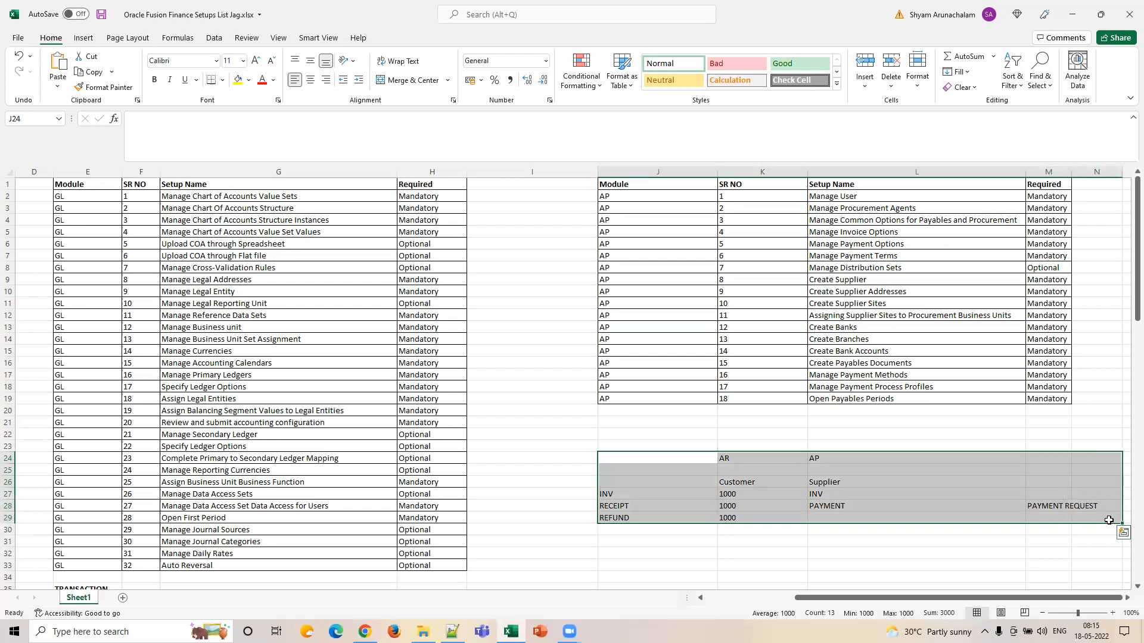
key("Delete")
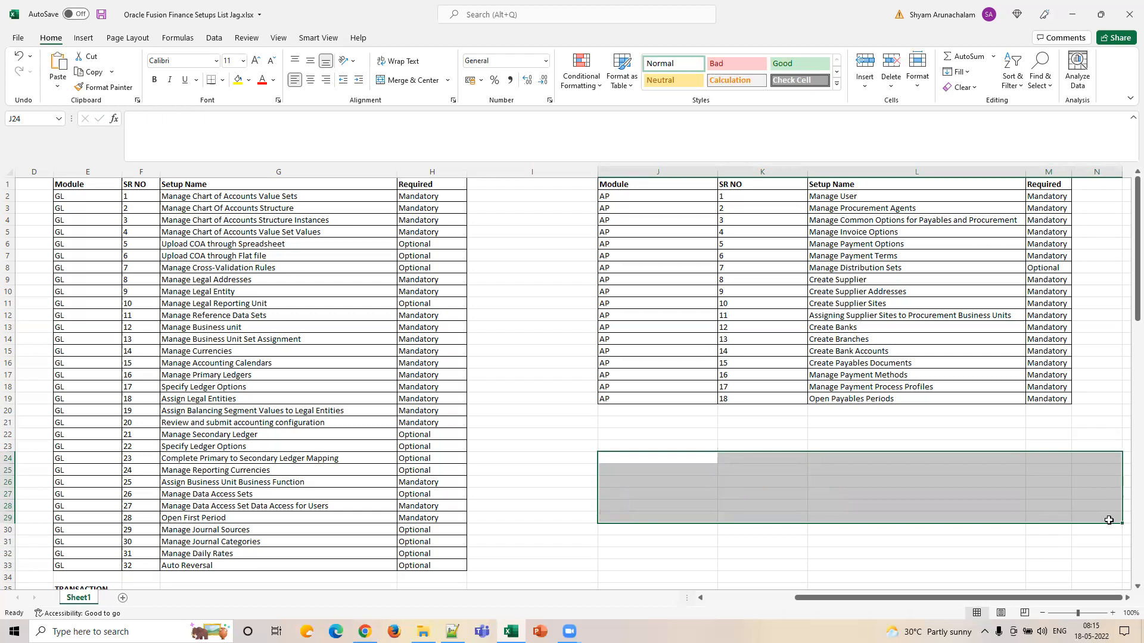
Switch to Chrome and review the Payment Request and Self-Service Invoices settings of the Manage Invoice Options page
key("alt+Tab")
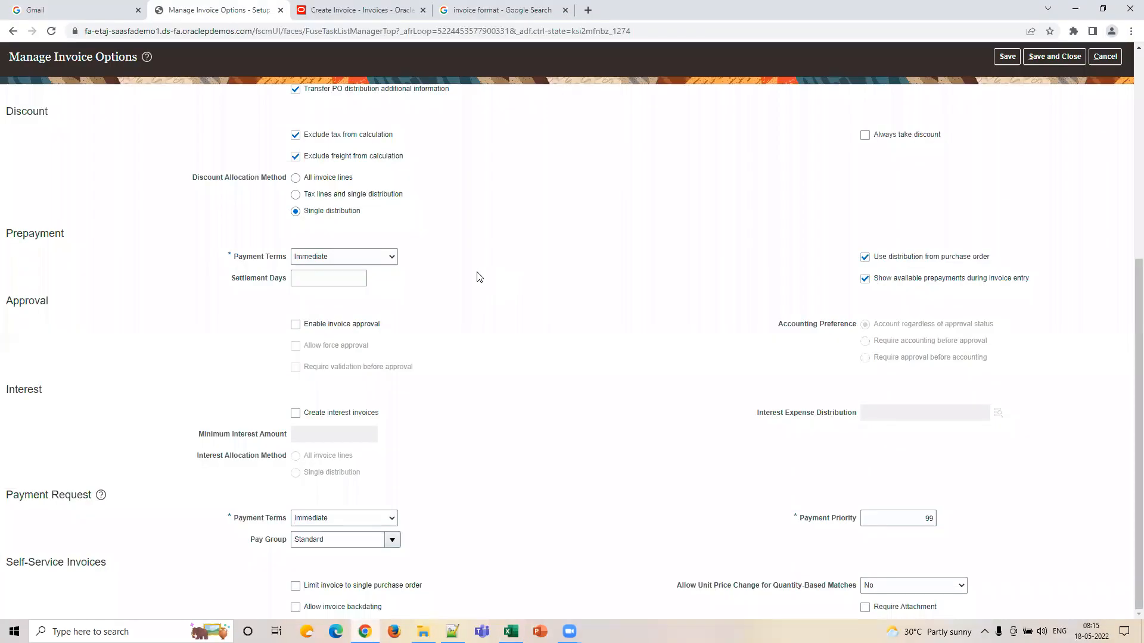
double_click(326, 539)
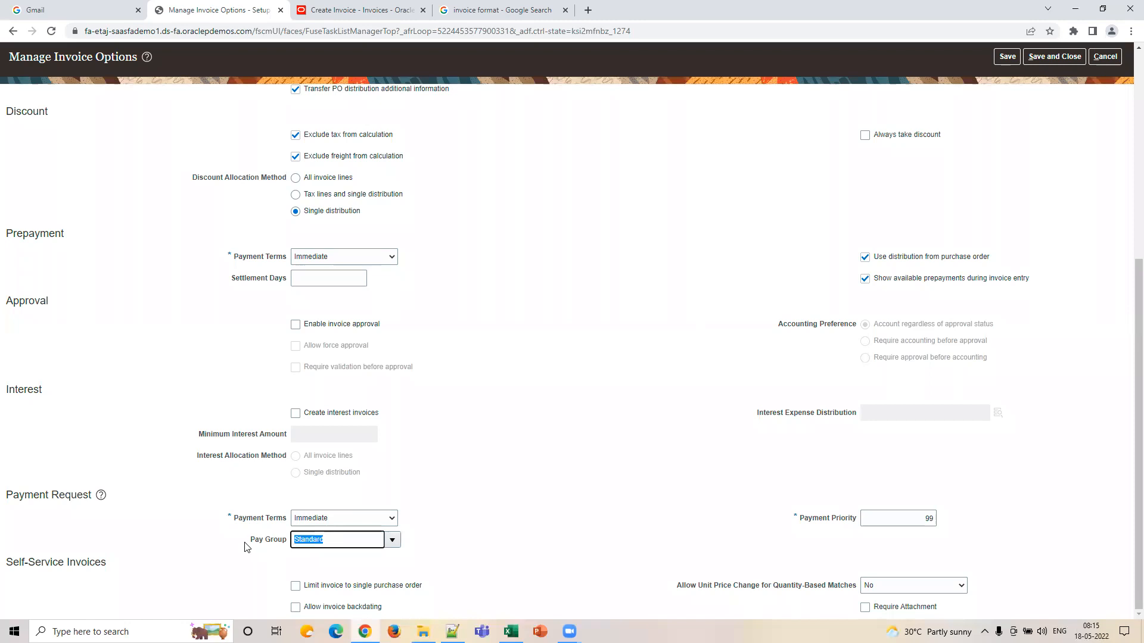
left_click(890, 517)
left_click(488, 540)
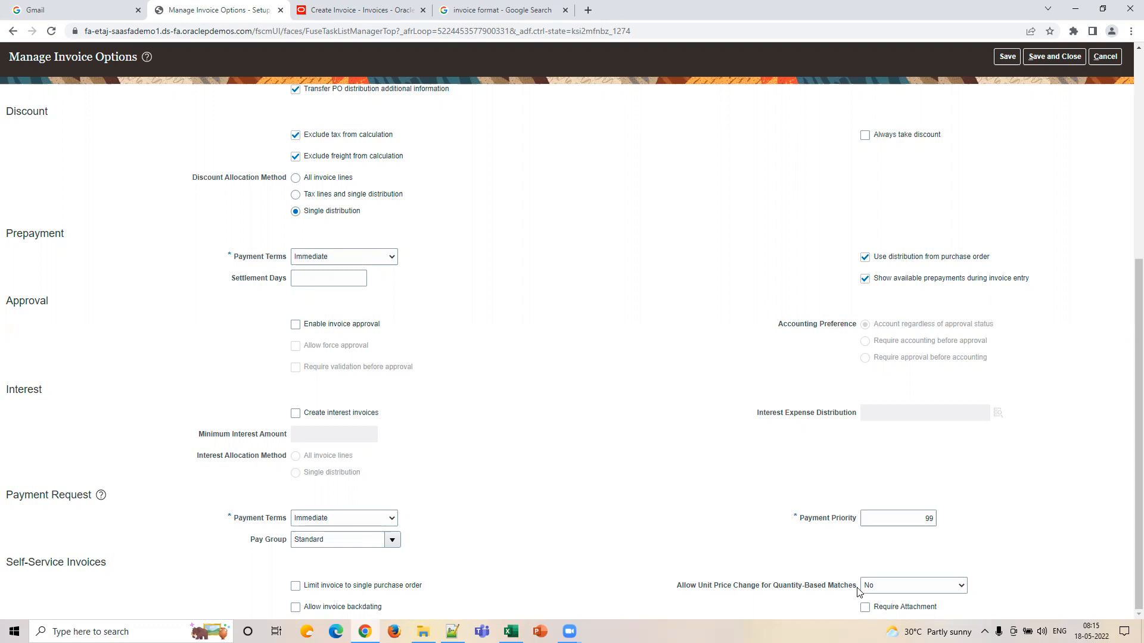
left_click(874, 587)
left_click(873, 587)
scroll(462, 584, "up", 6)
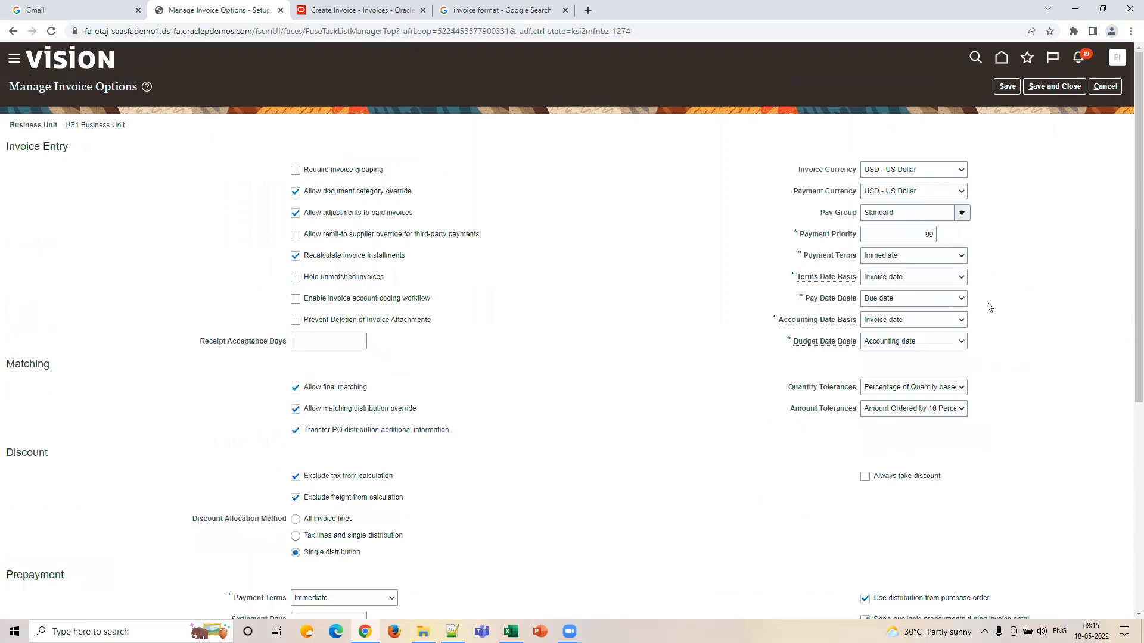
scroll(1042, 351, "down", 5)
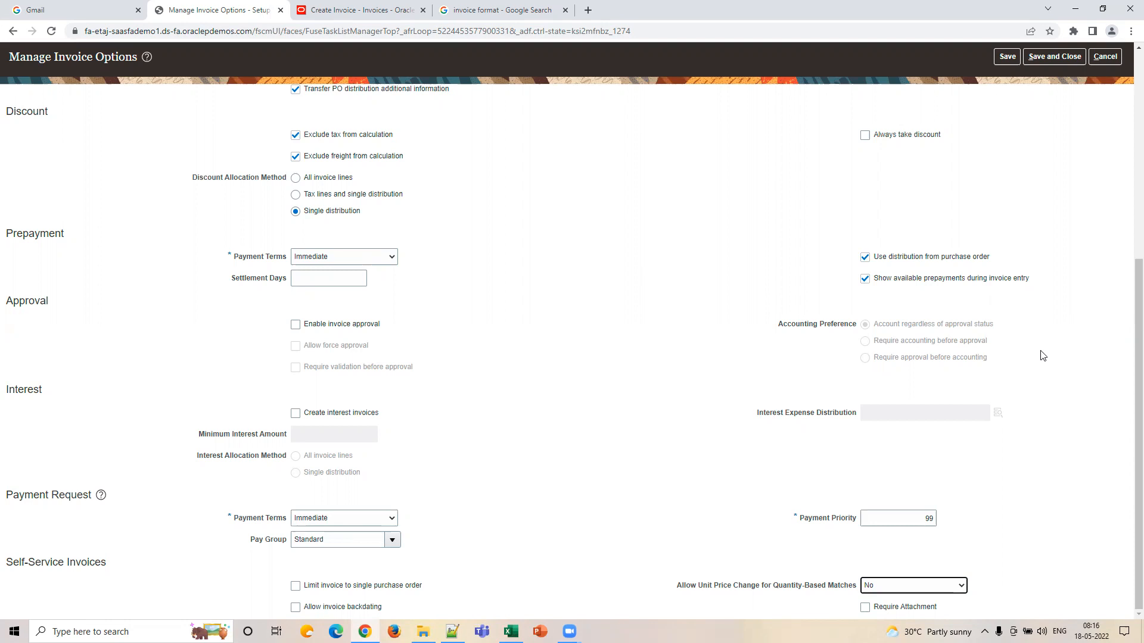
scroll(1042, 356, "up", 6)
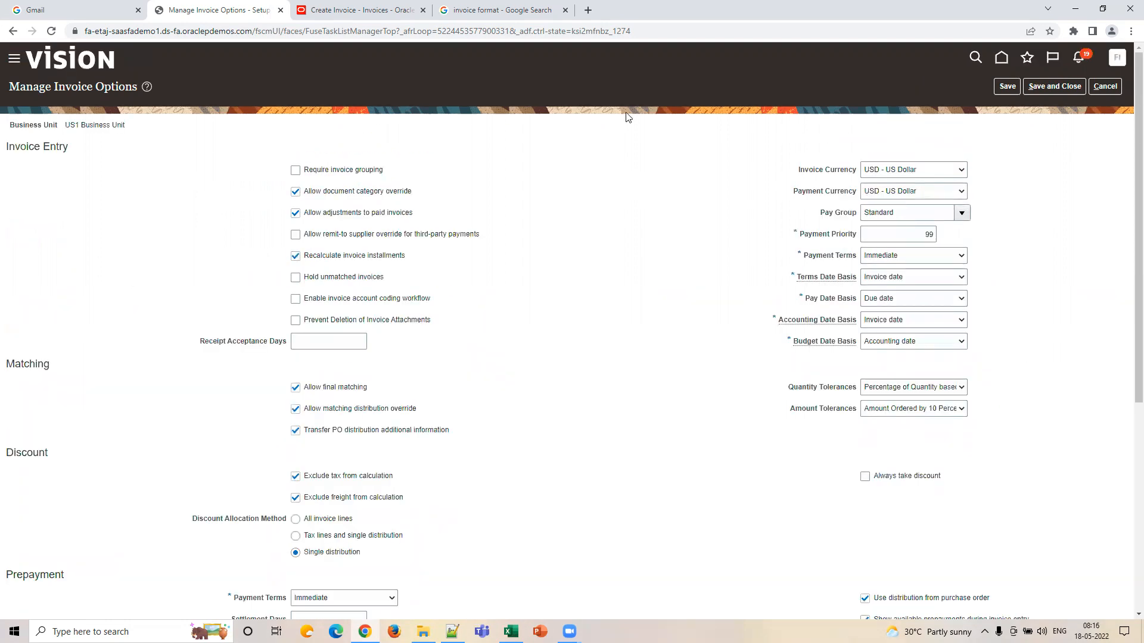
In the Excel setup list, highlight the AP common, invoice and payment options names in L4:L6
key("alt+Tab")
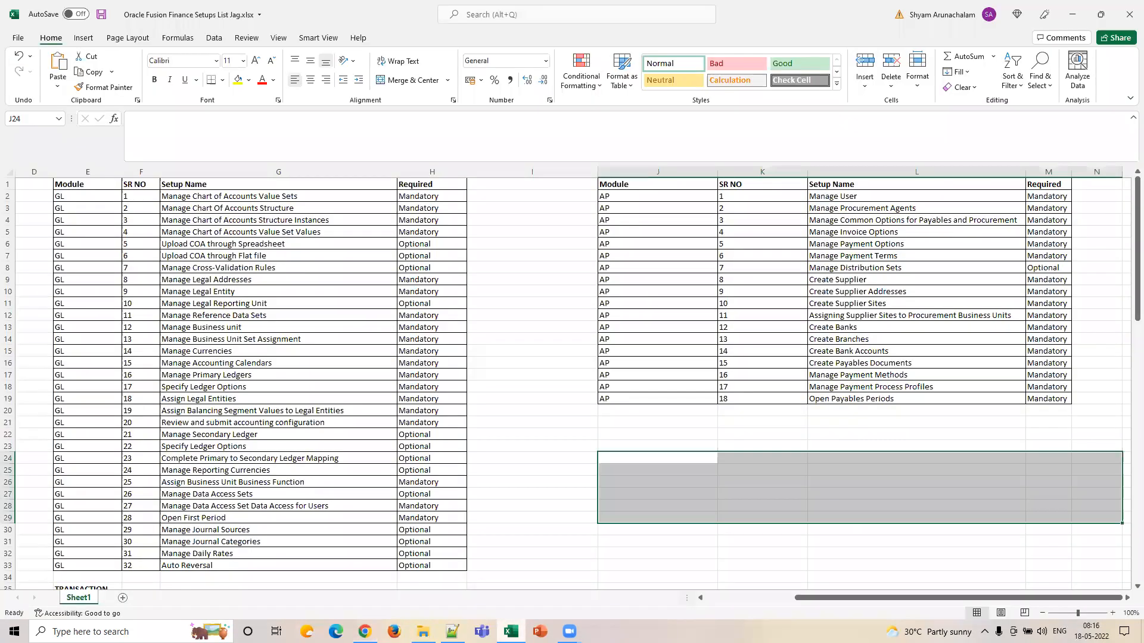
left_click(852, 220)
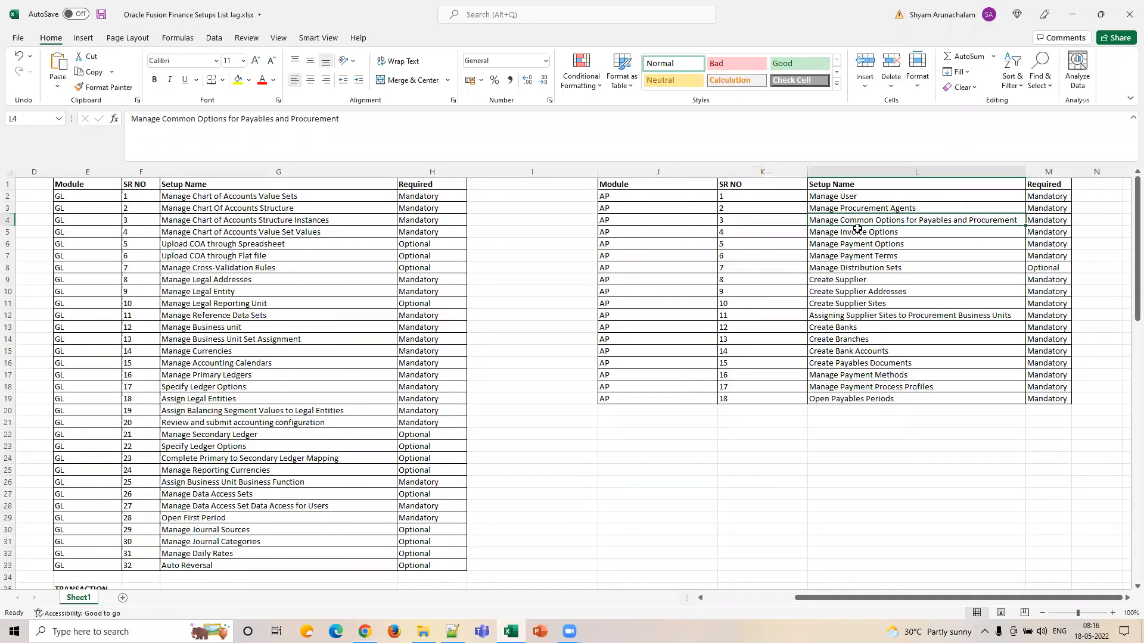
left_click_drag(845, 221, 852, 241)
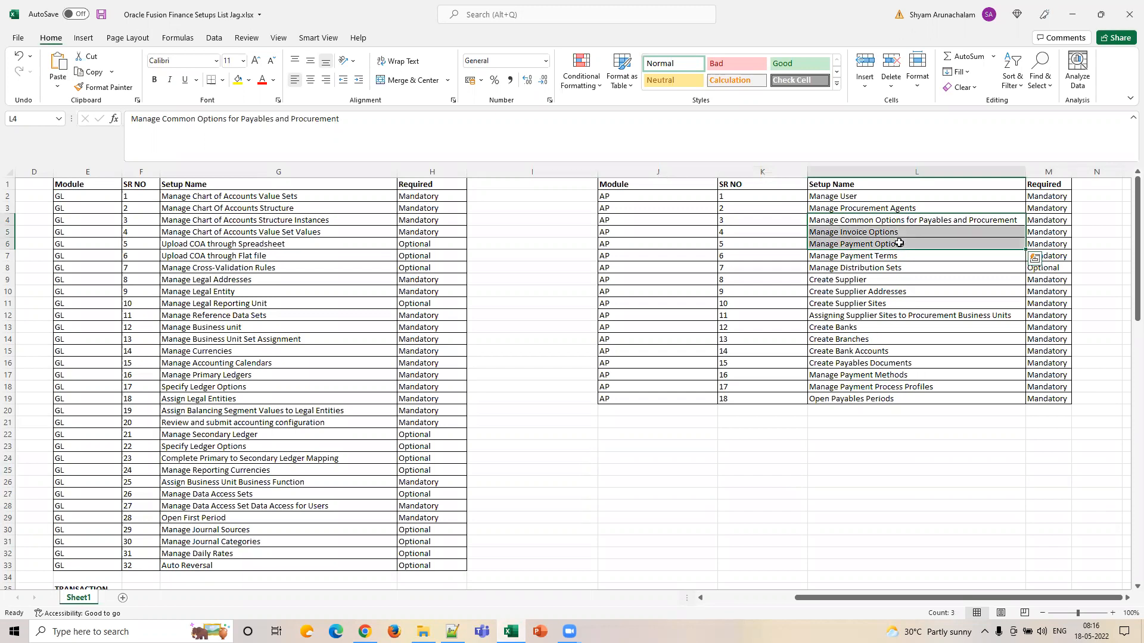
Return to Chrome, leave the invoice options without saving, and open the Manage Payment Options task for US1 Business Unit
left_click(364, 631)
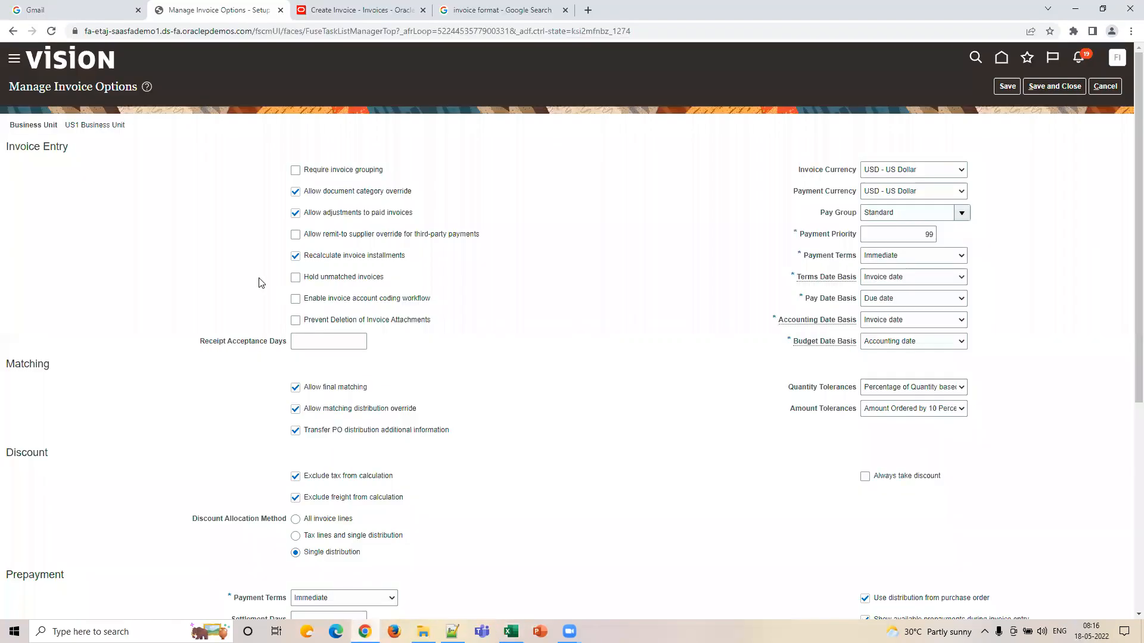
scroll(628, 454, "down", 5)
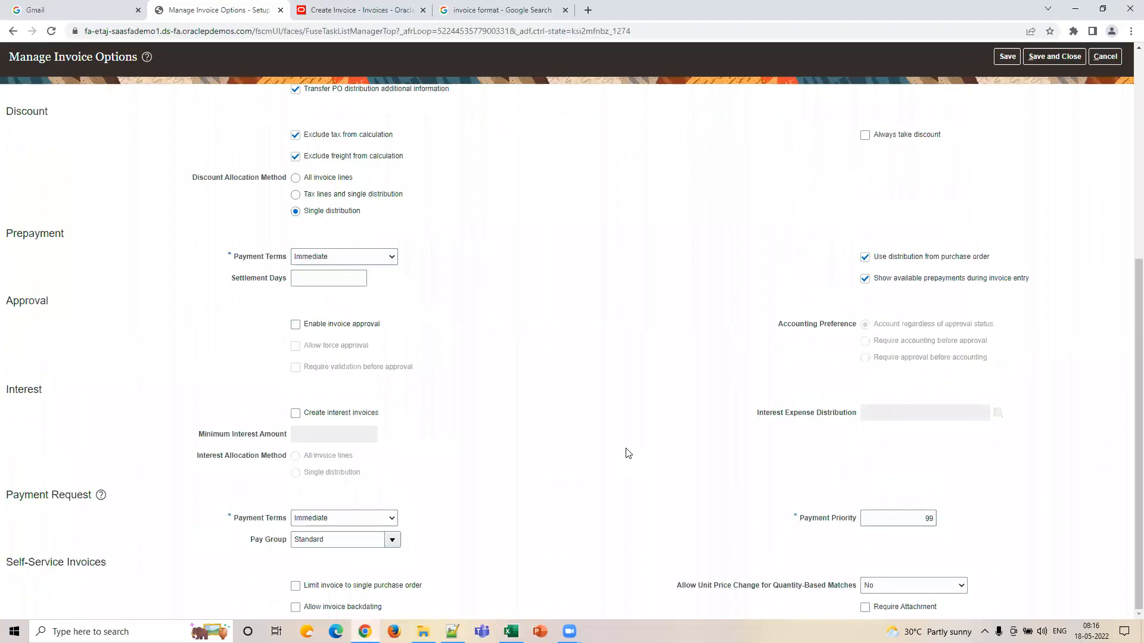
scroll(707, 449, "up", 5)
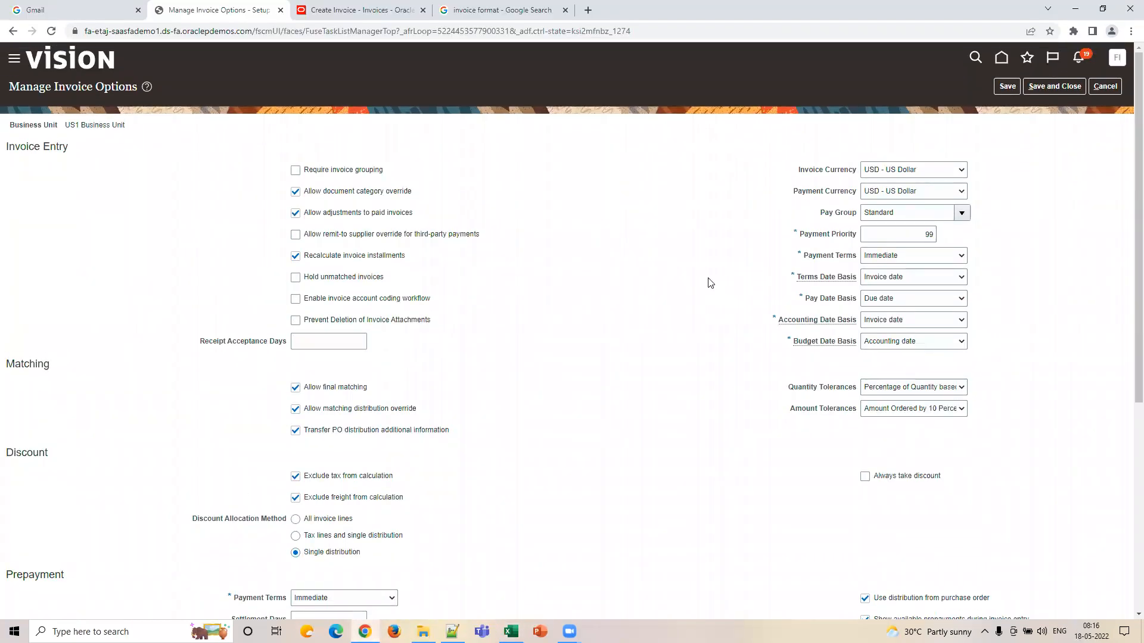
scroll(710, 282, "down", 5)
scroll(685, 413, "up", 5)
left_click(1105, 86)
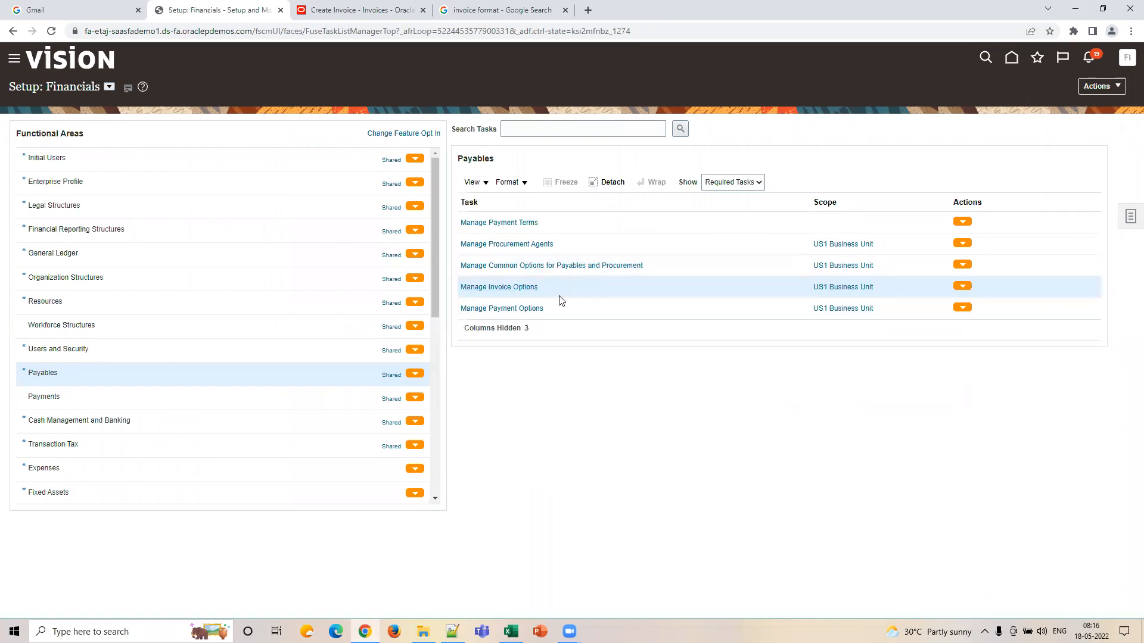
left_click(617, 314)
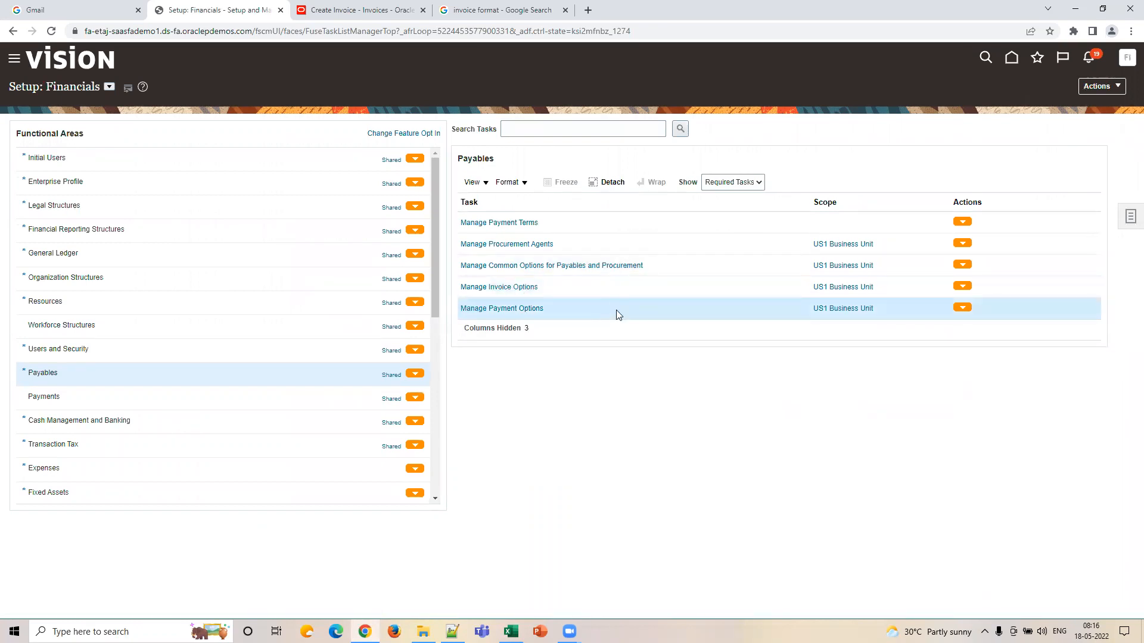
left_click(529, 313)
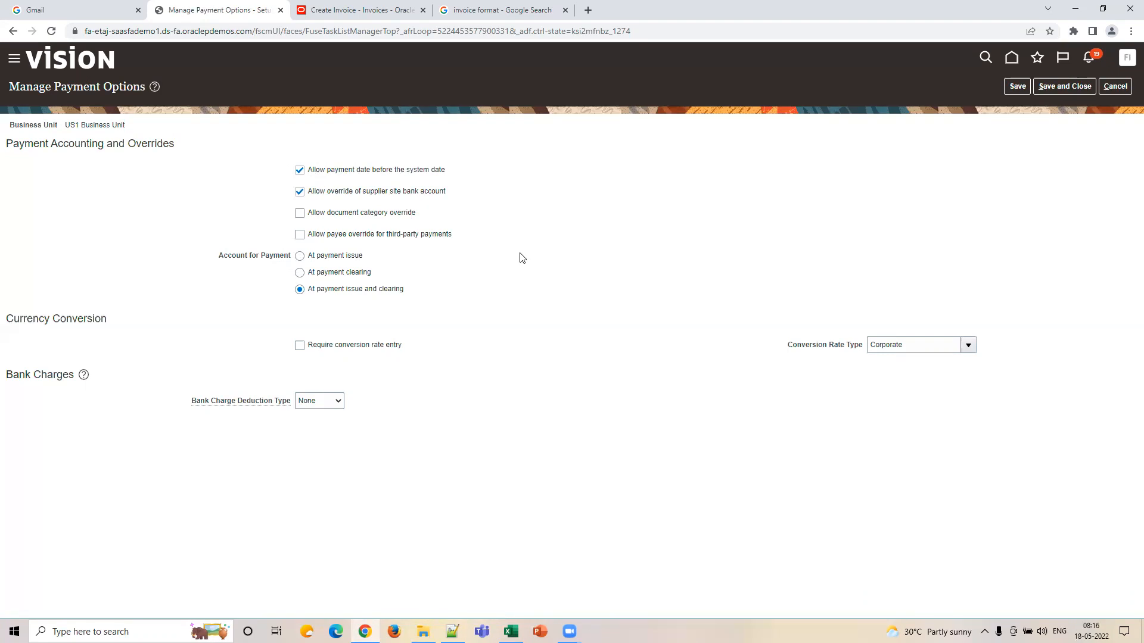
Cancel the open invoice in the Create Invoice tab and return to the Manage Payment Options page
left_click(363, 11)
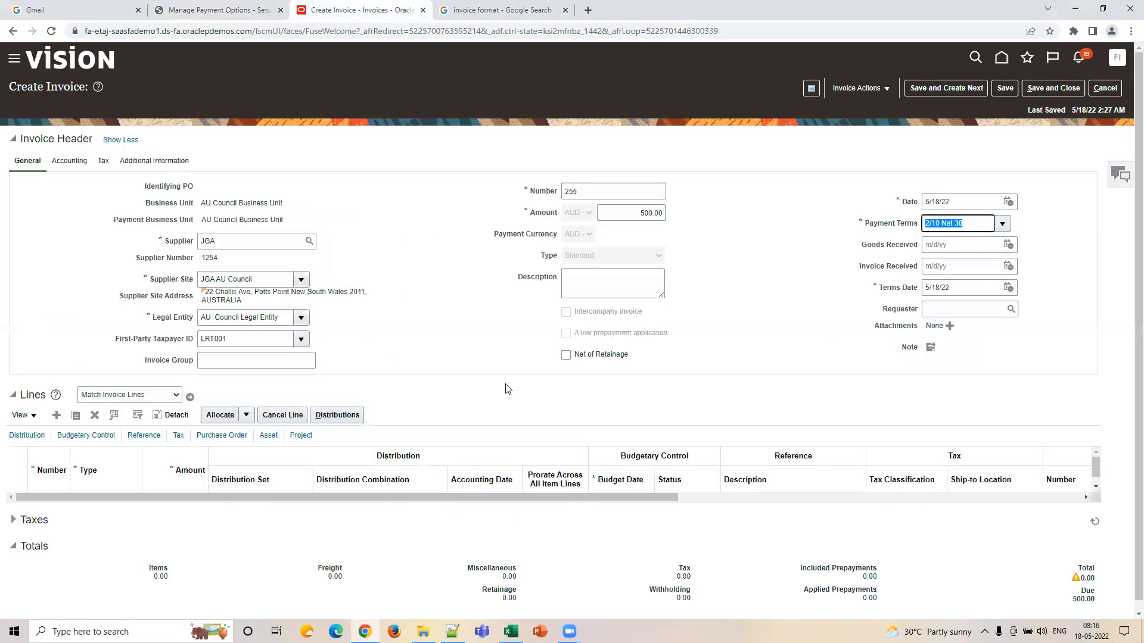
left_click(1105, 91)
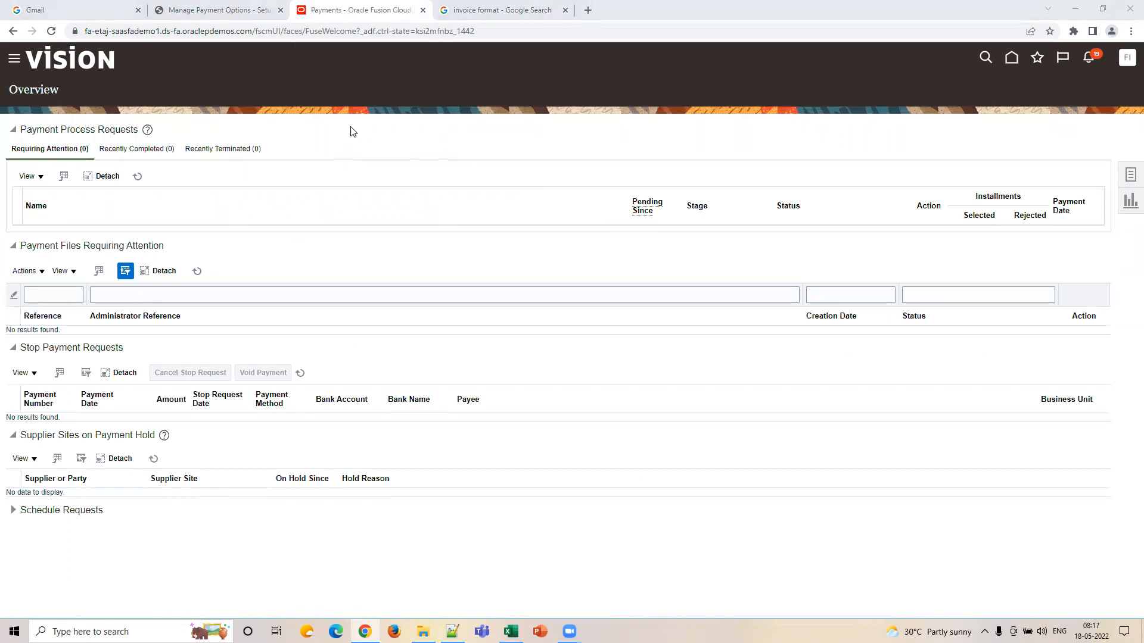
left_click(236, 12)
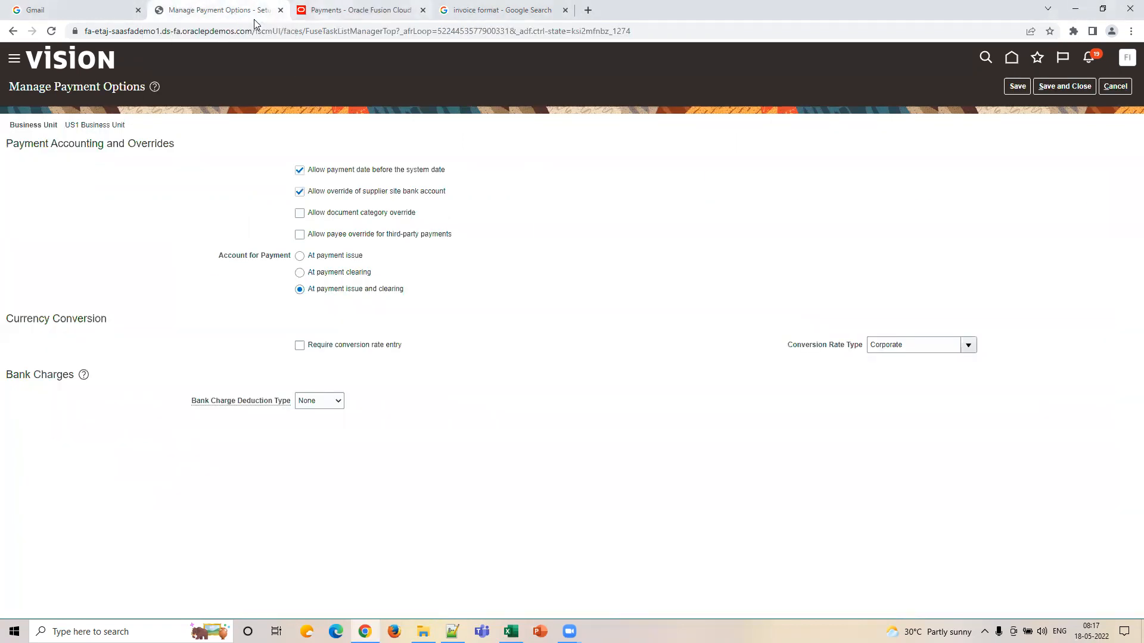
Leave the payment options without saving and open Manage Common Options for Payables and Procurement
key("alt+Tab")
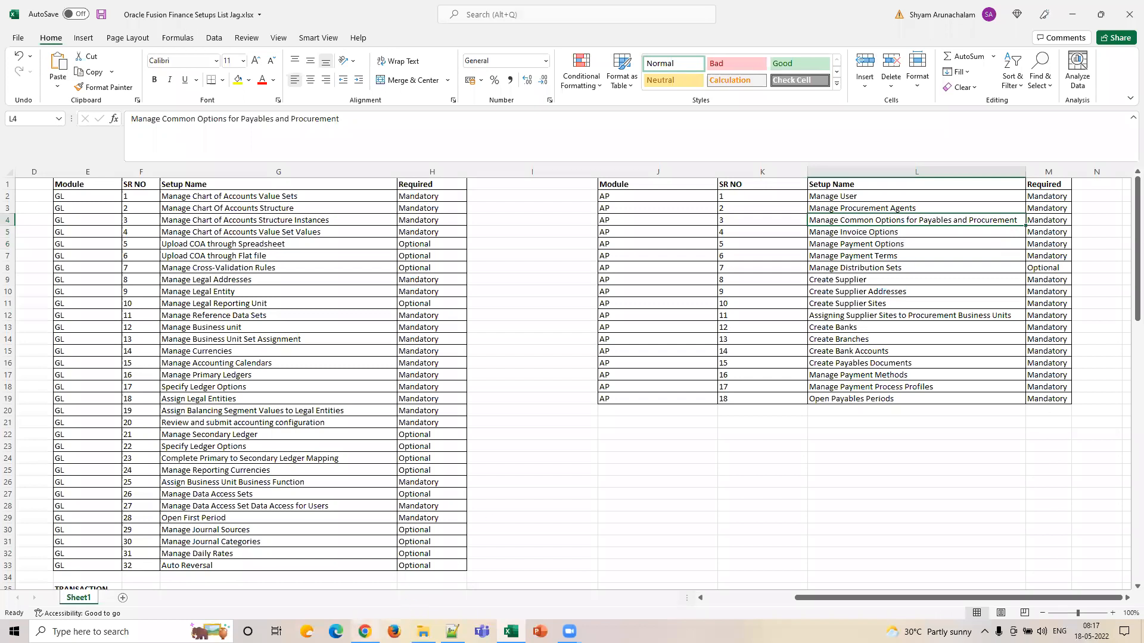
left_click(365, 631)
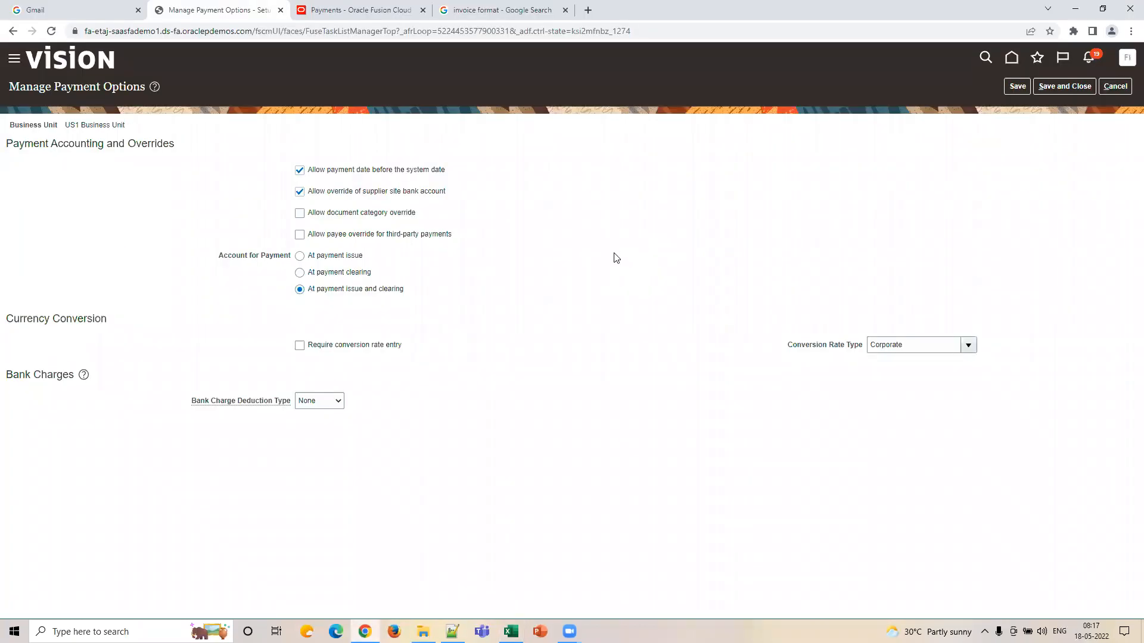
left_click(1114, 86)
left_click(610, 266)
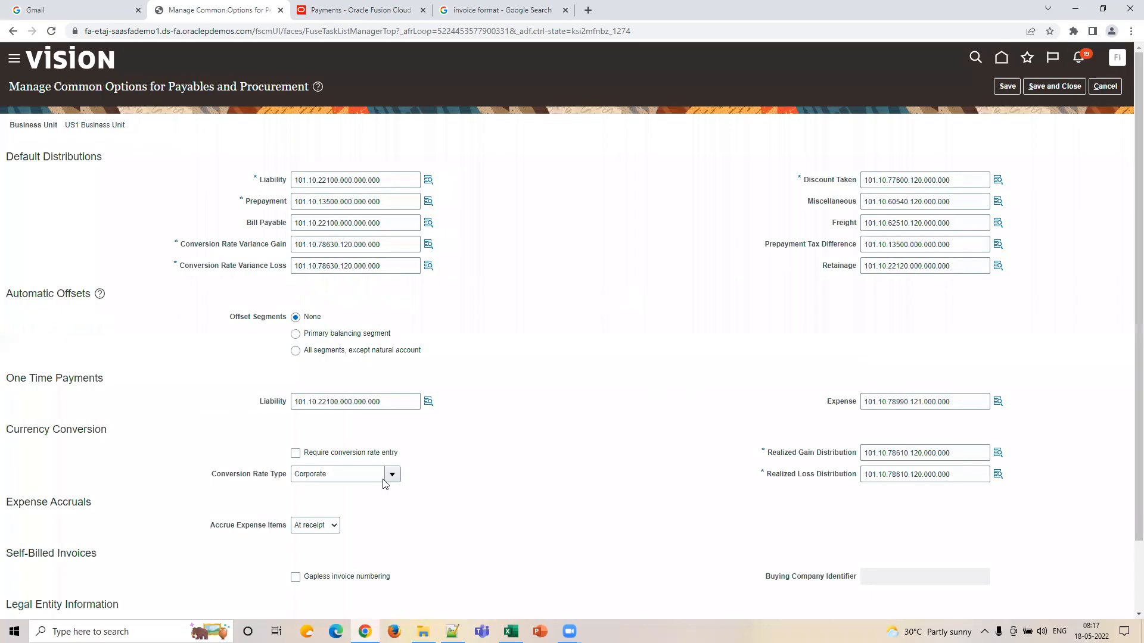
Examine the Accrue Expense Items choices under Expense Accruals in the common options
left_click(315, 525)
scroll(492, 511, "down", 1)
left_click(313, 447)
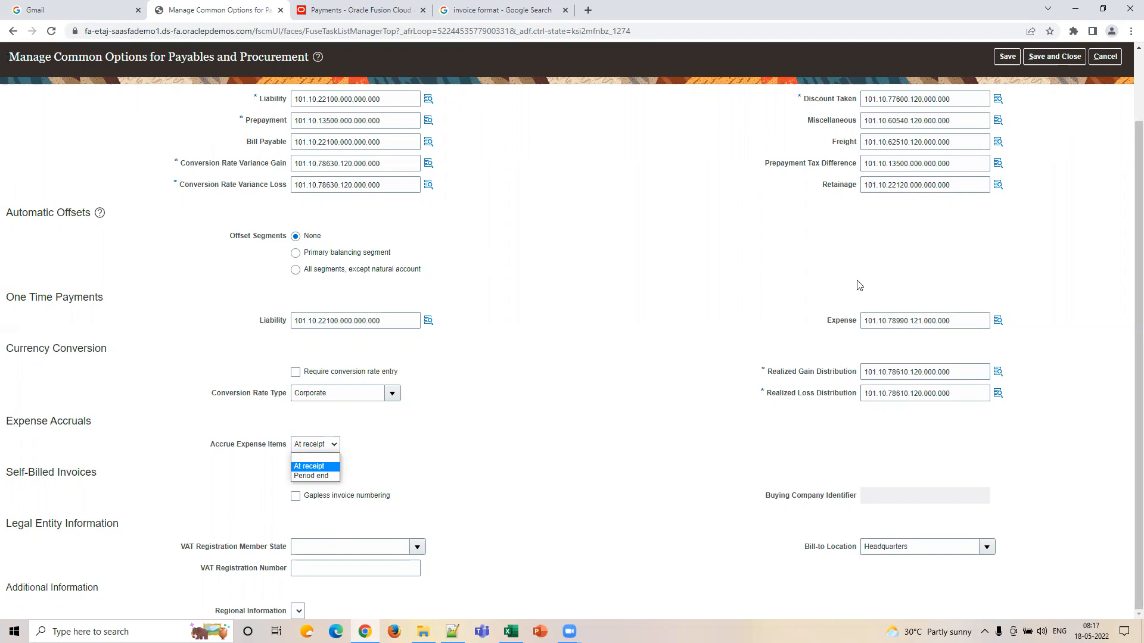
left_click(748, 330)
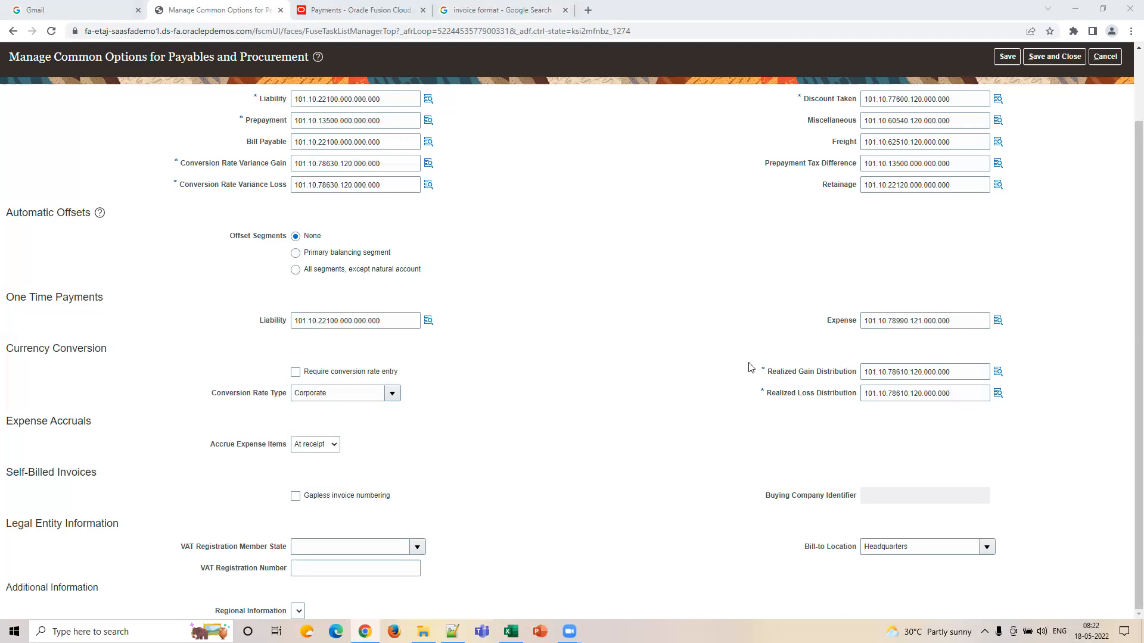
Cancel the common options and open the Manage Payment Options task again
left_click(1104, 59)
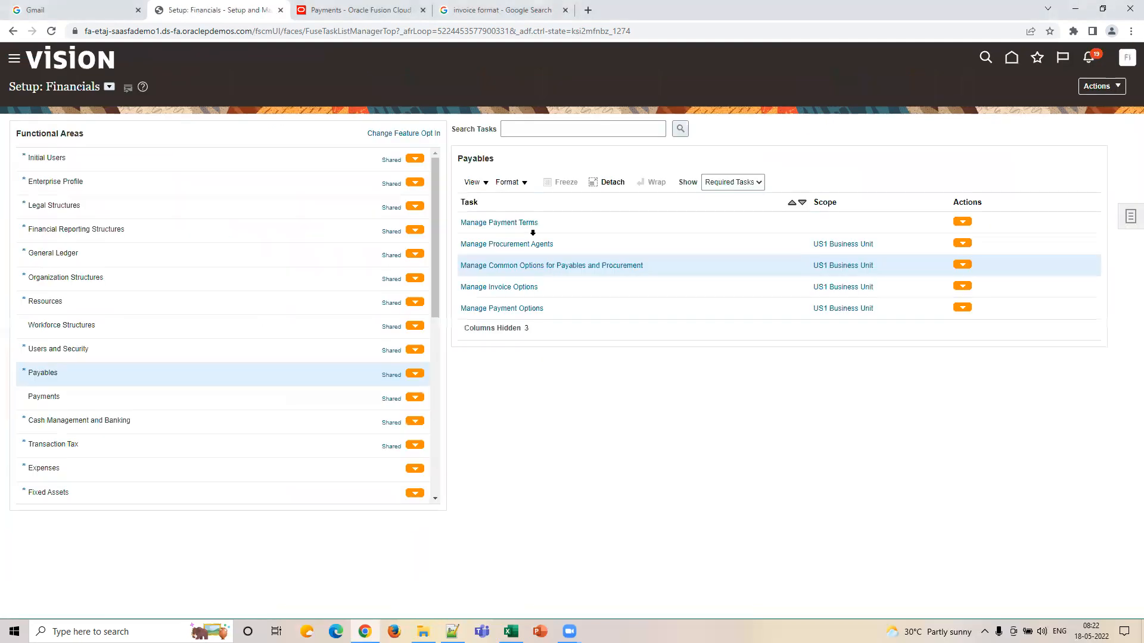
left_click(524, 309)
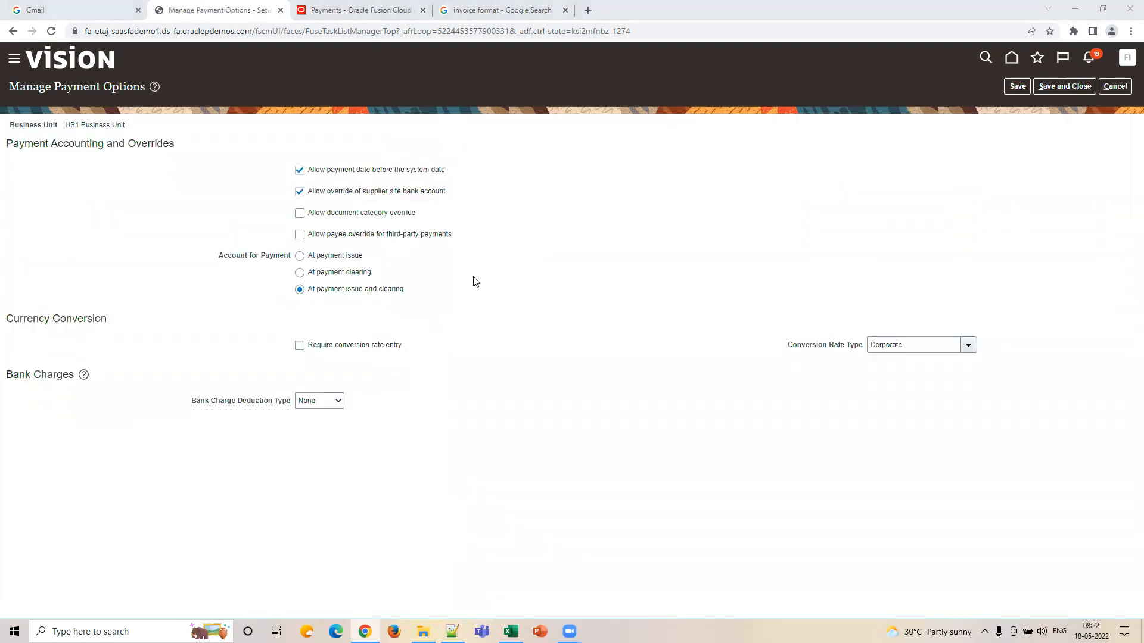
Close the invoice format search tab and open the Create Payment page from the Payments overview tasks
left_click(366, 10)
left_click(565, 10)
left_click(1129, 174)
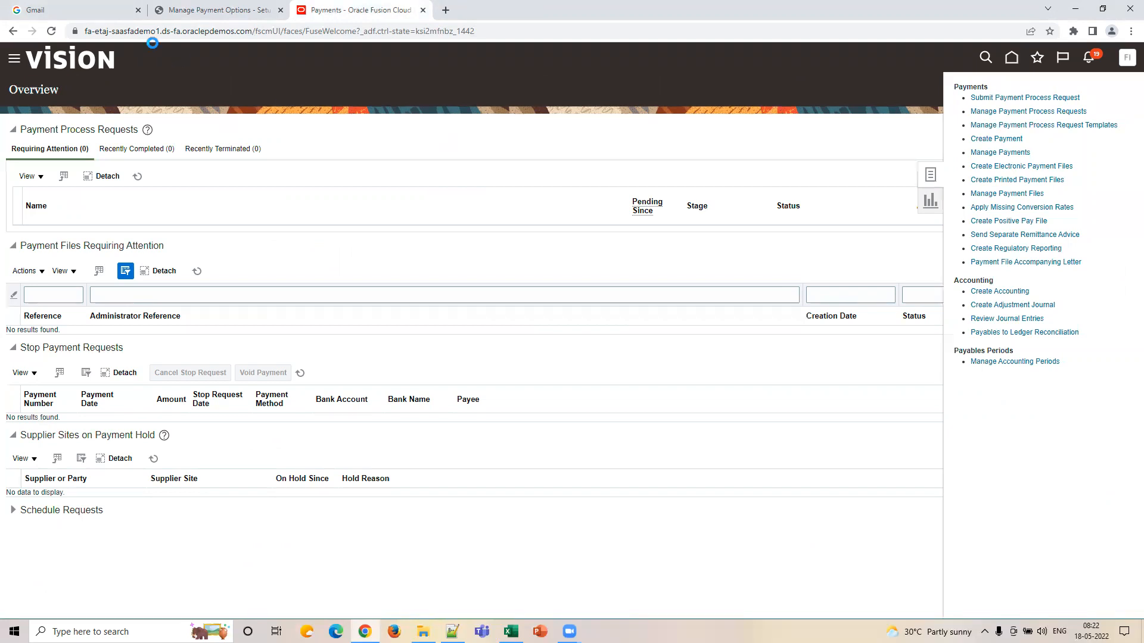
left_click(185, 9)
left_click(326, 22)
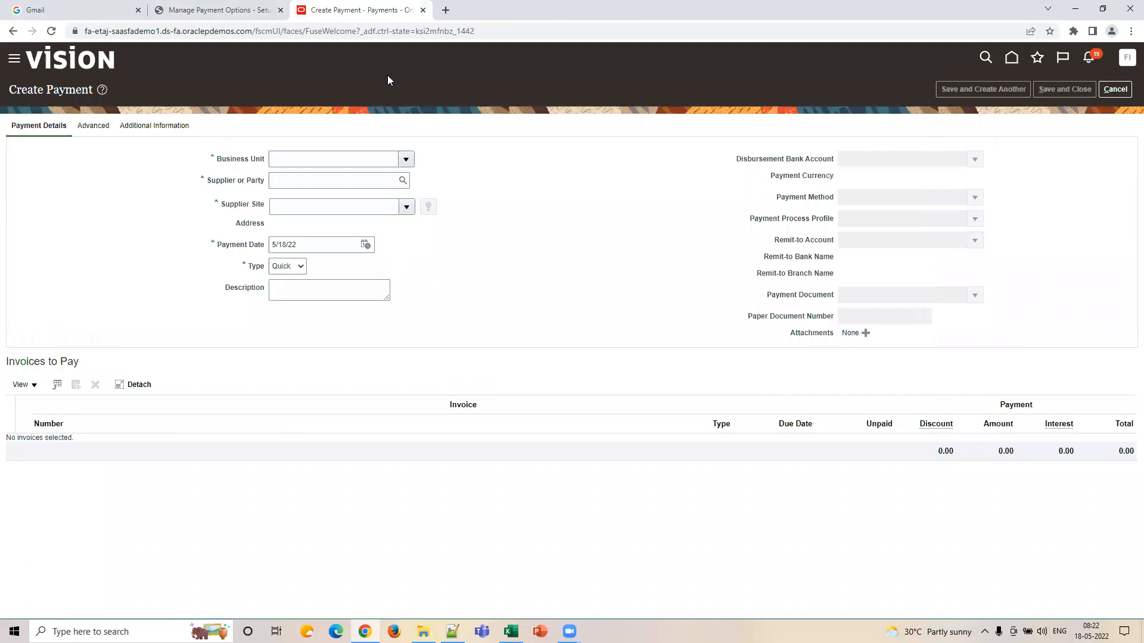
left_click(219, 12)
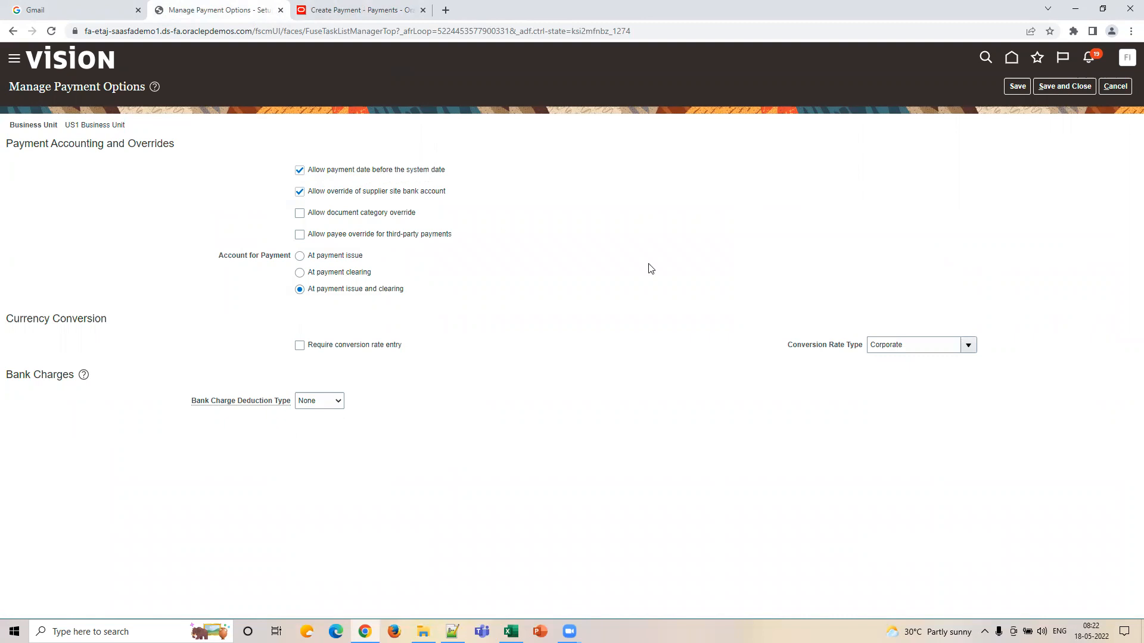
Switch to Excel and start a payment date example with INV in K27 and 16 in L27
mouse_move(1091, 631)
left_click(511, 632)
left_click(762, 492)
type("IN")
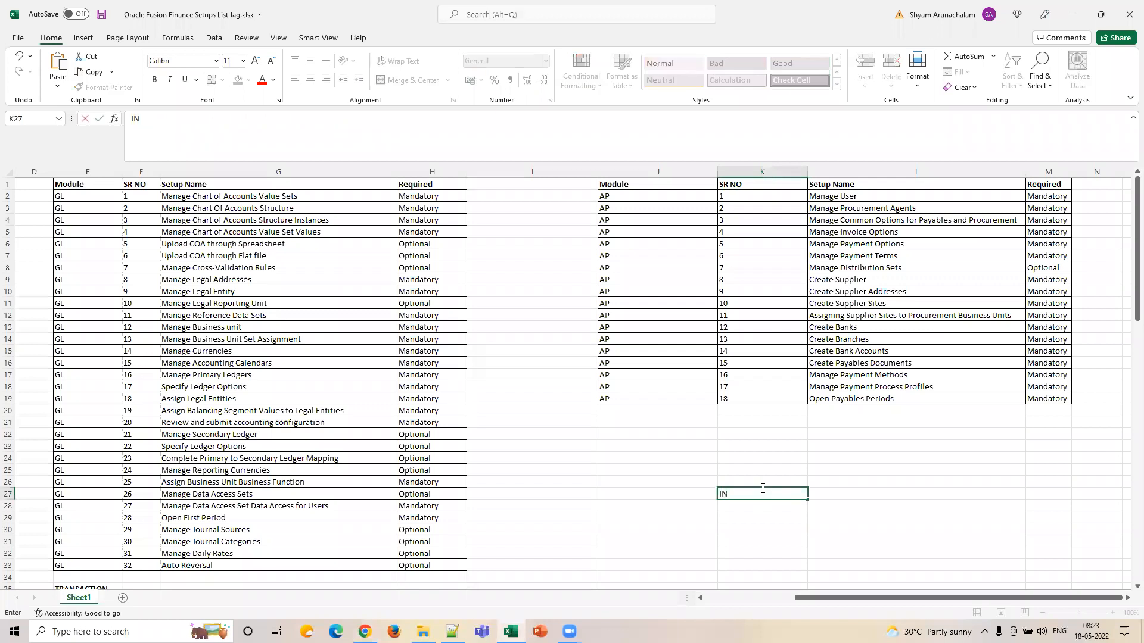
type("B")
key("BackSpace")
type("V")
key("Tab")
type("16")
key("Return")
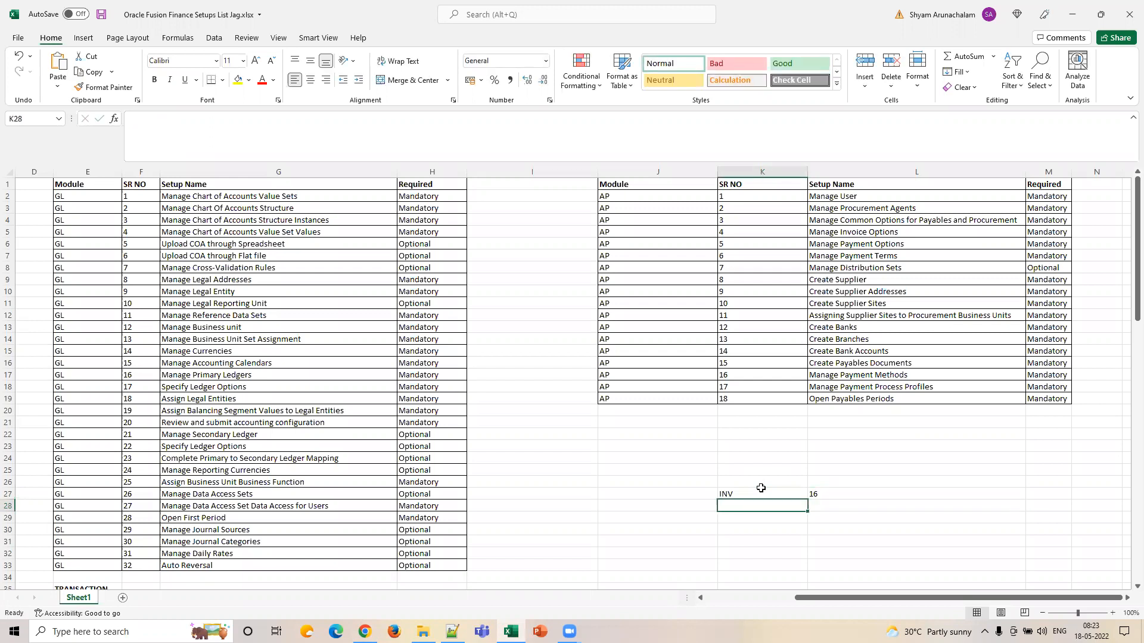
Add the payment row to the example, with Pay in K28 and 18 in M28
type("Pay")
key("Tab")
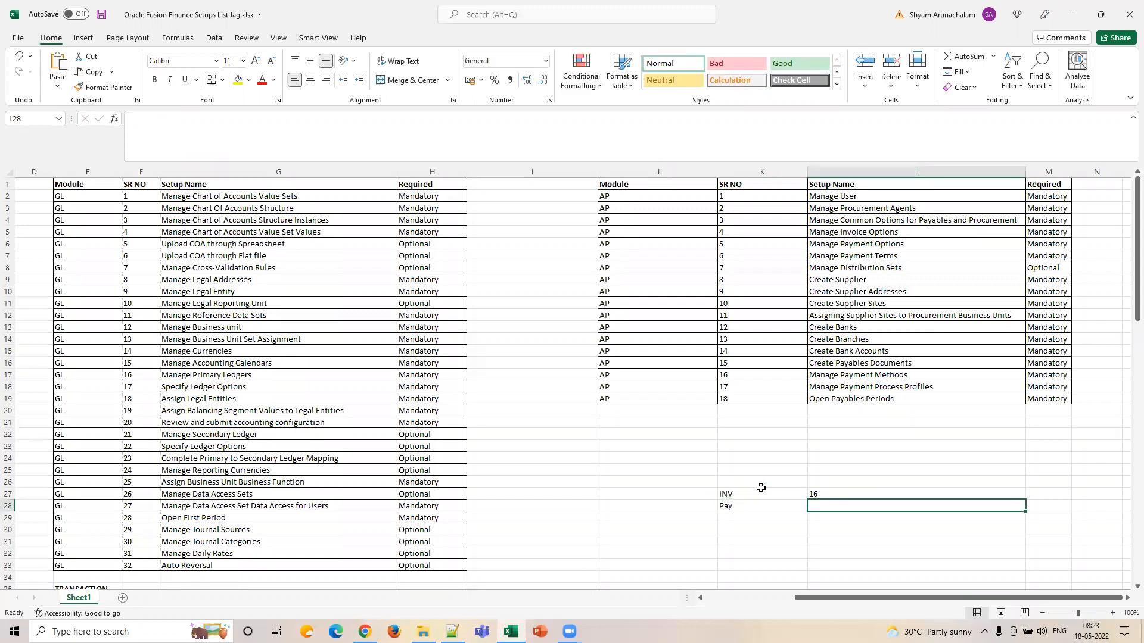
key("Tab")
type("18")
key("Tab")
key("alt+Tab")
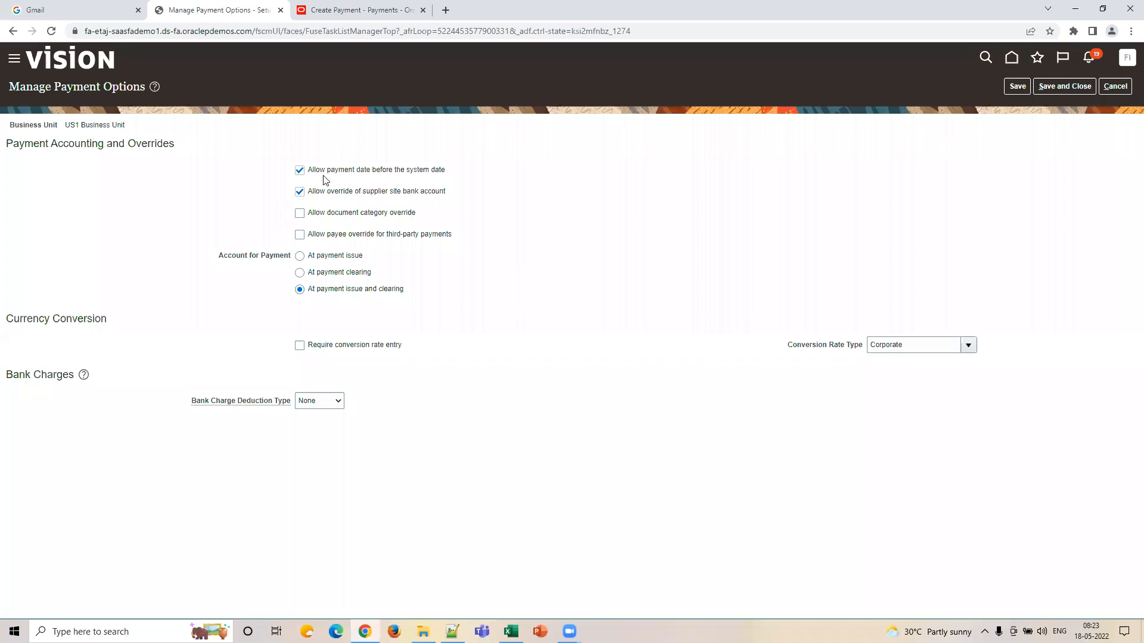
Enter 18 in L28, in the same column as the invoice date of the example
key("alt+Tab")
left_click(830, 503)
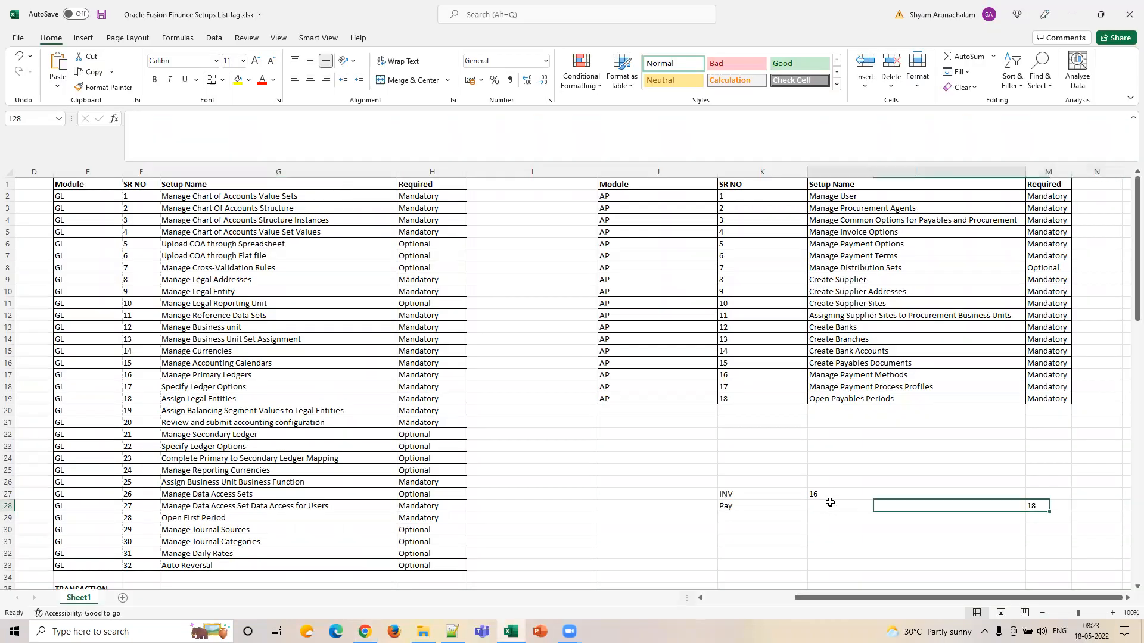
type("18")
Switch back to the Create Payment page in Chrome and set the Payment Date to 5/16/22
key("alt+Tab")
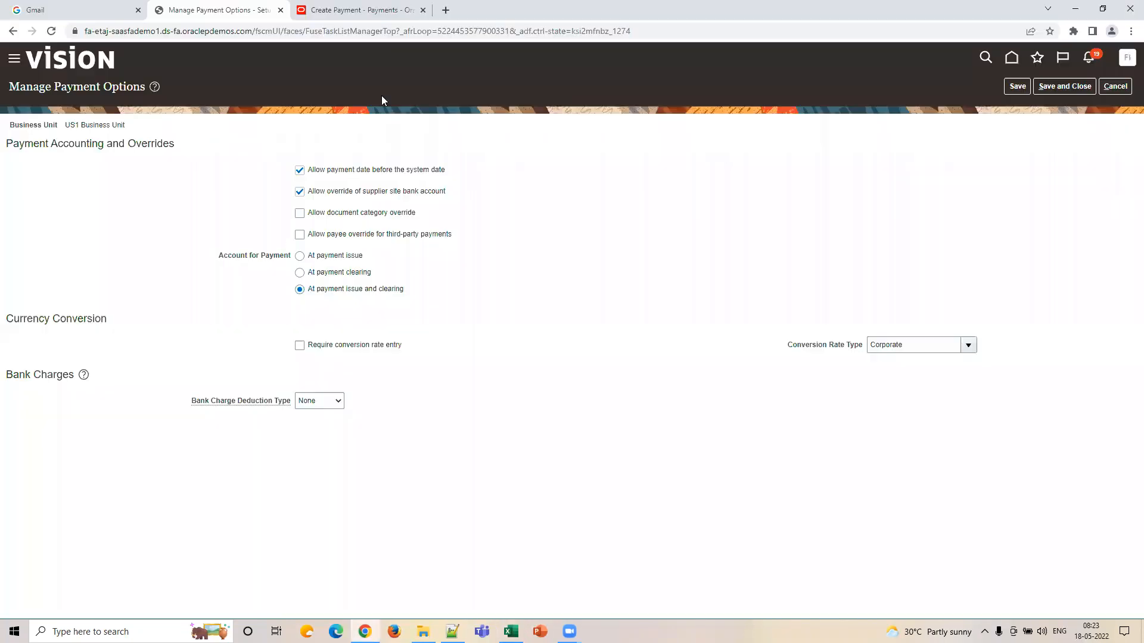
left_click(385, 10)
triple_click(287, 245)
left_click(365, 245)
left_click(401, 334)
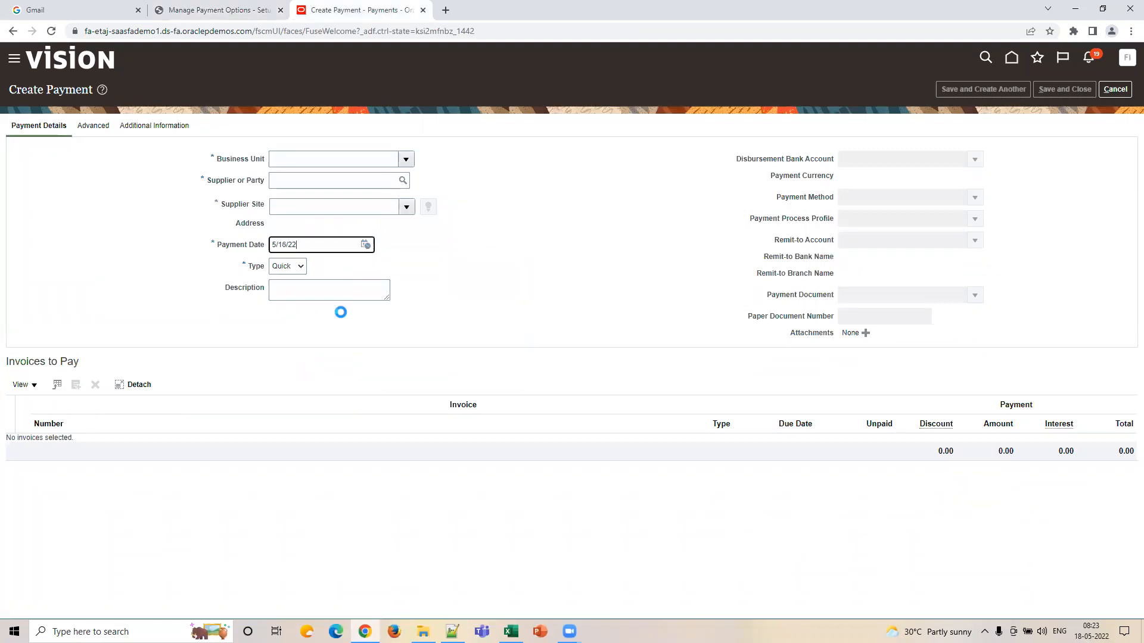
left_click_drag(309, 245, 258, 249)
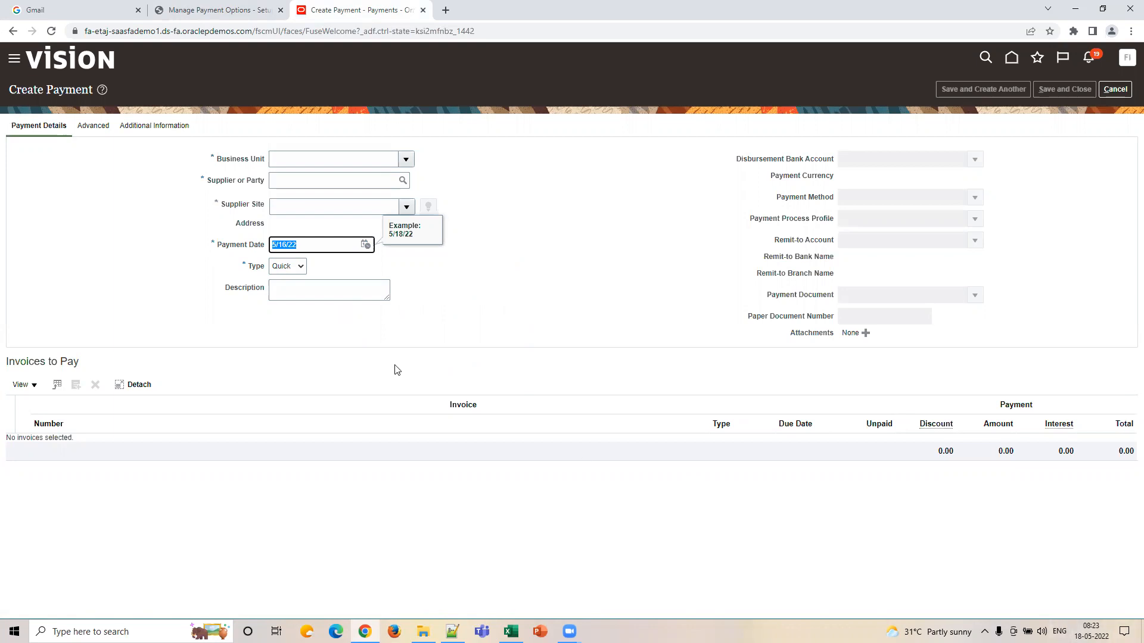
Compare the option allowing payment dates before the system date with the payment dates 16 and 18 in the Excel example
left_click(257, 11)
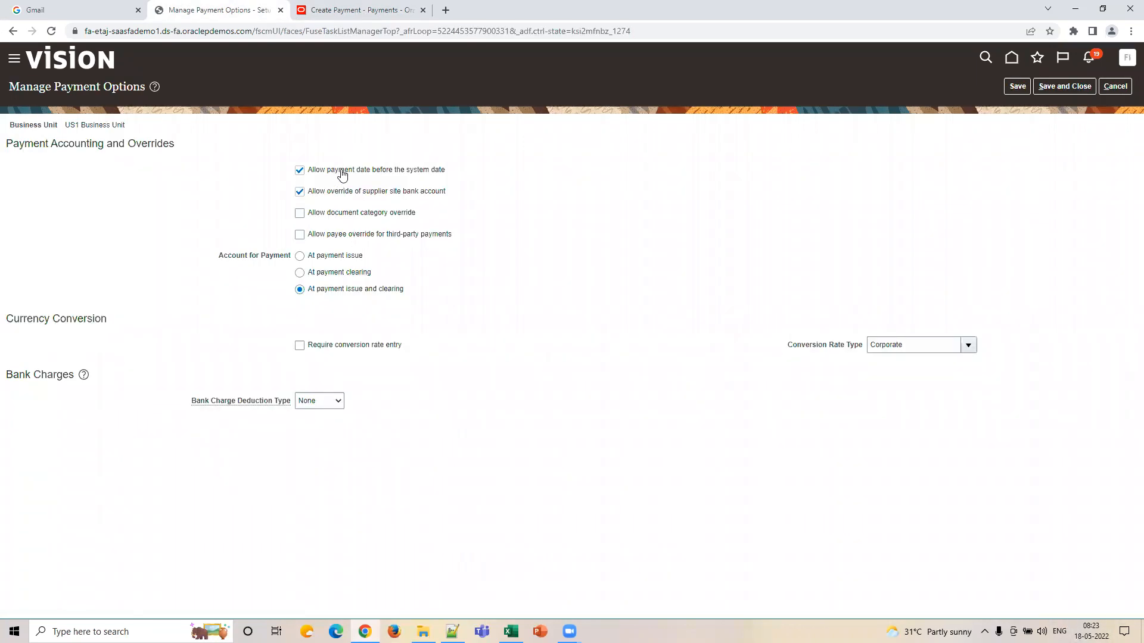
key("alt+Tab")
left_click(727, 480)
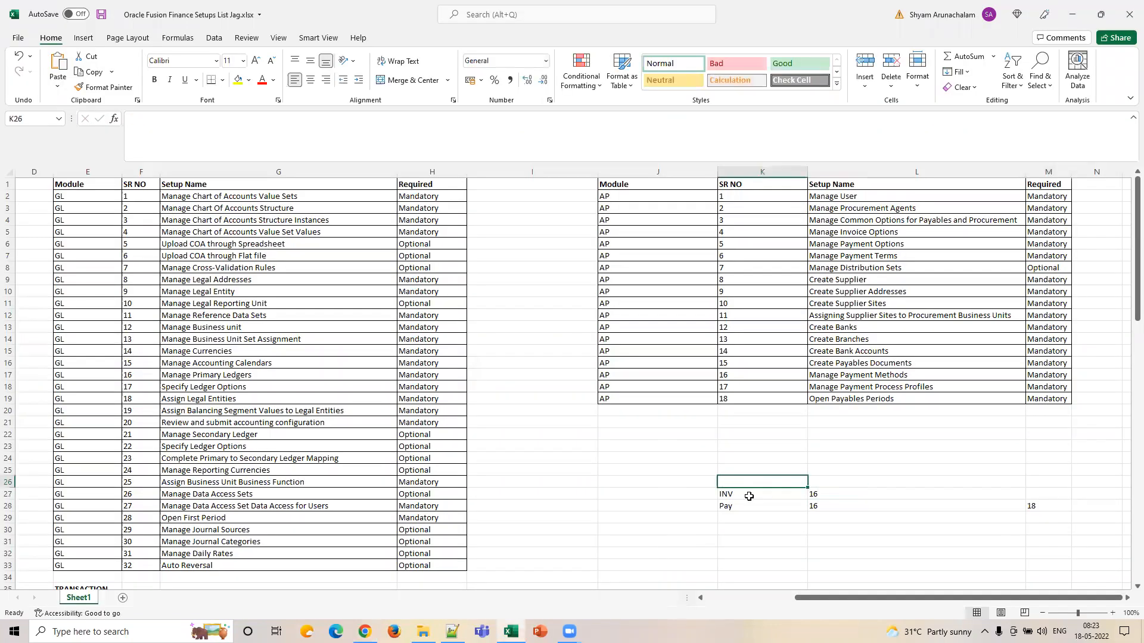
left_click(831, 504)
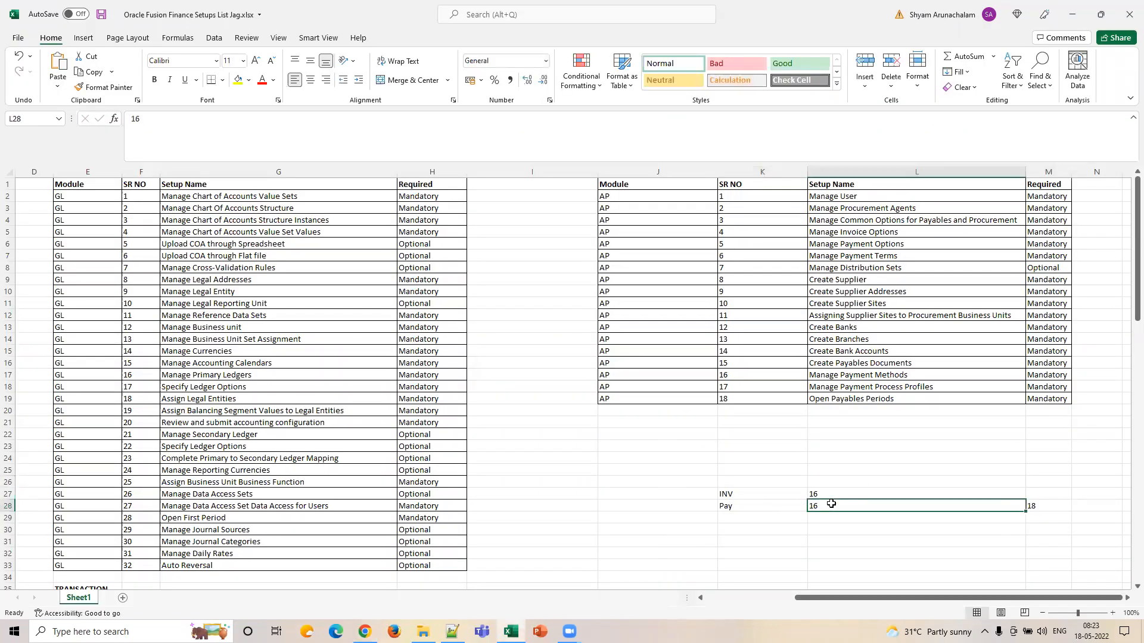
left_click(1037, 505)
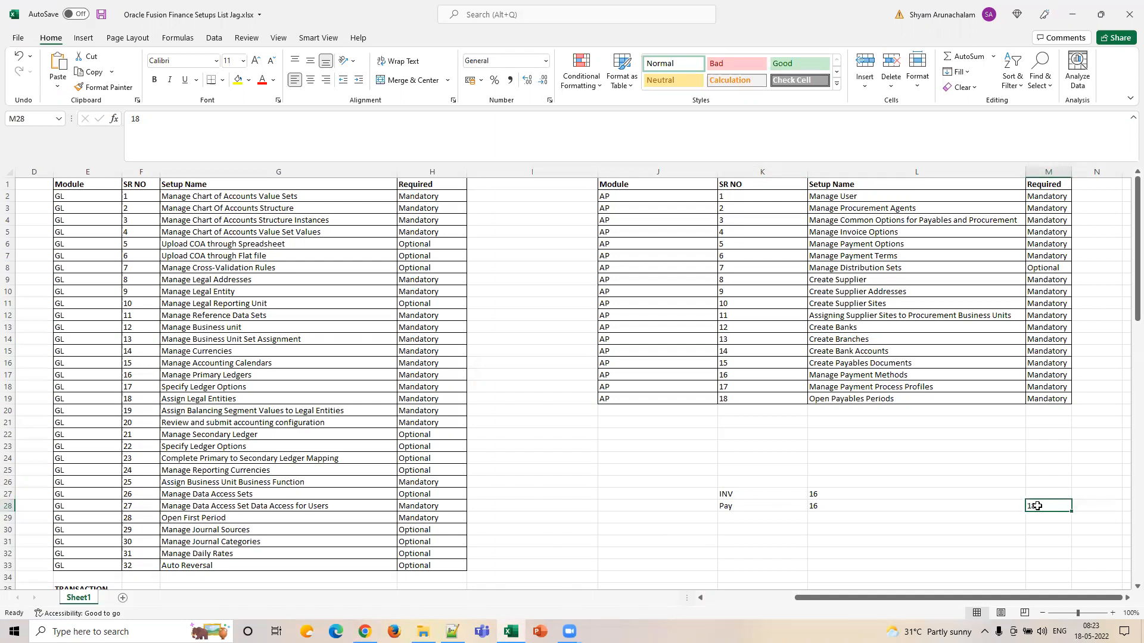
left_click(862, 504)
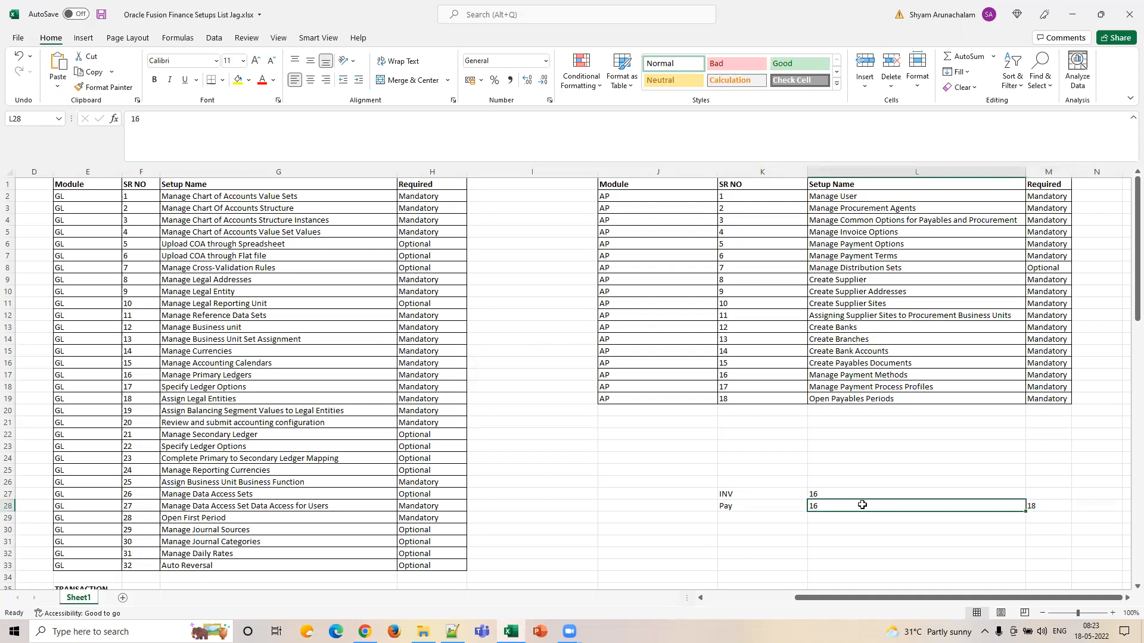
left_click(1052, 509)
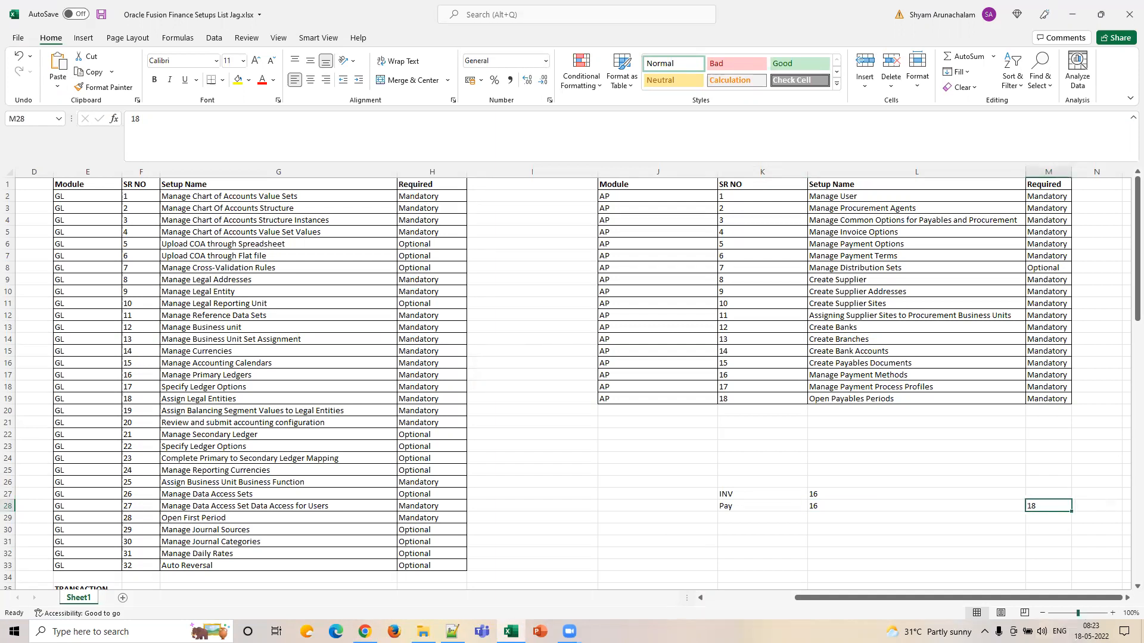
Clear the invoice and payment date example in K26:M29 and return to the Manage Payment Options page in Chrome
left_click_drag(730, 484, 1057, 515)
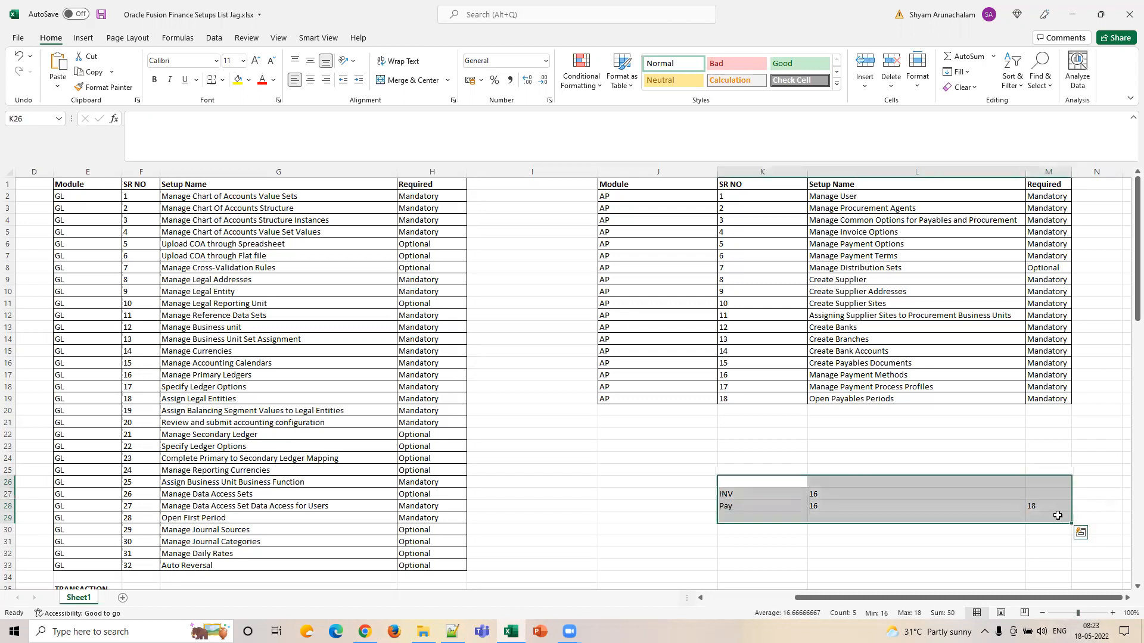
key("alt+Tab")
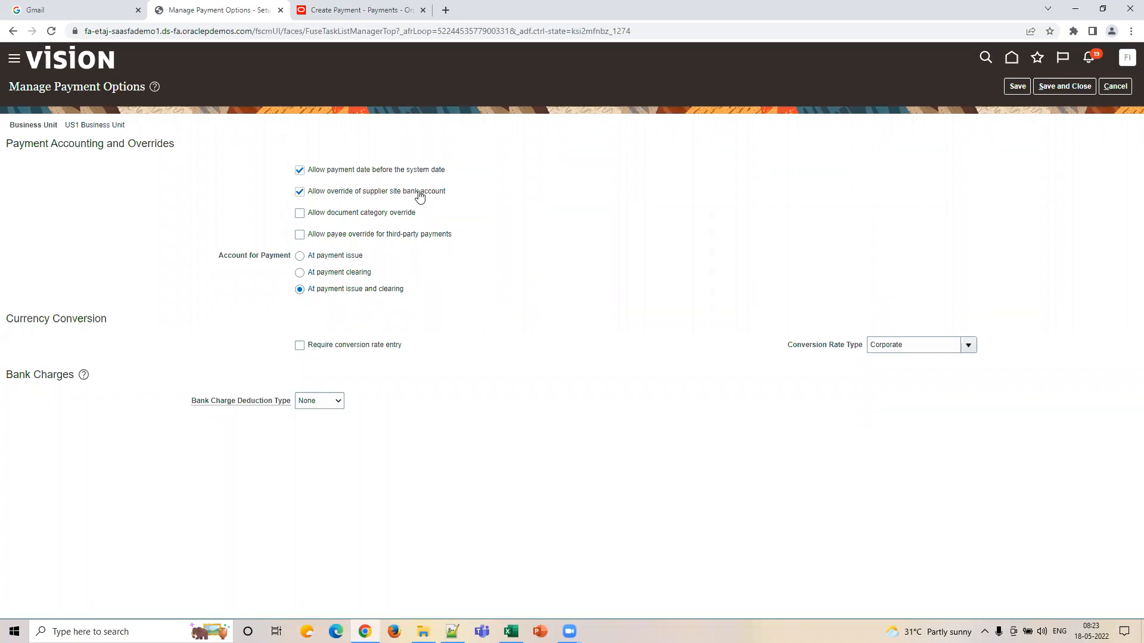
Examine the Disbursement Bank Account and Remit-to Account fields on the Create Payment page
left_click(364, 43)
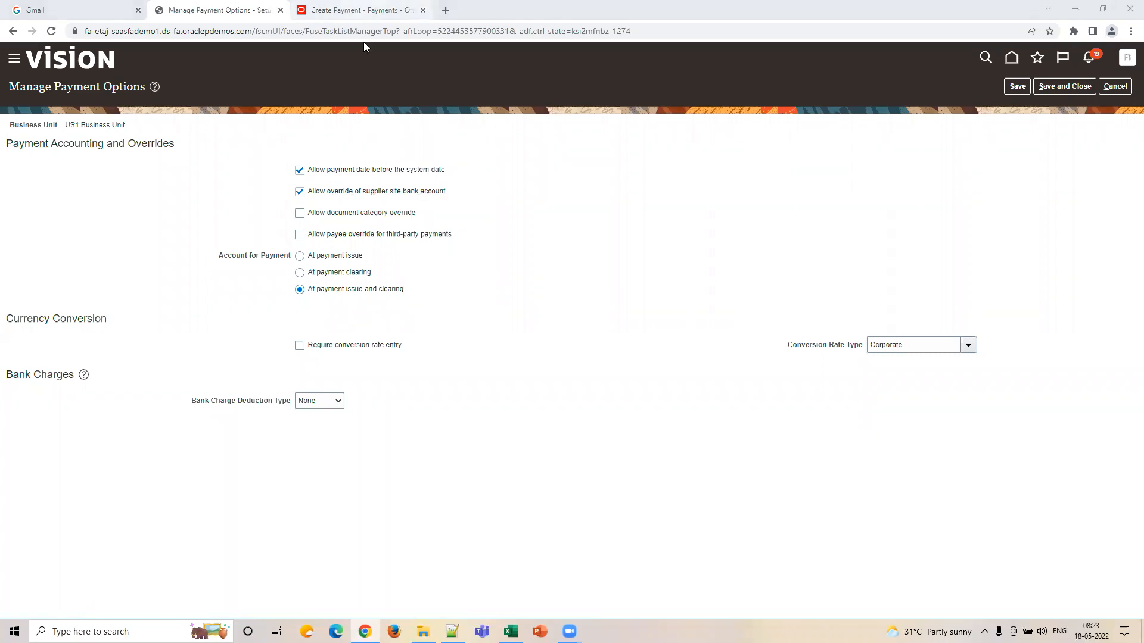
key("ctrl+Tab")
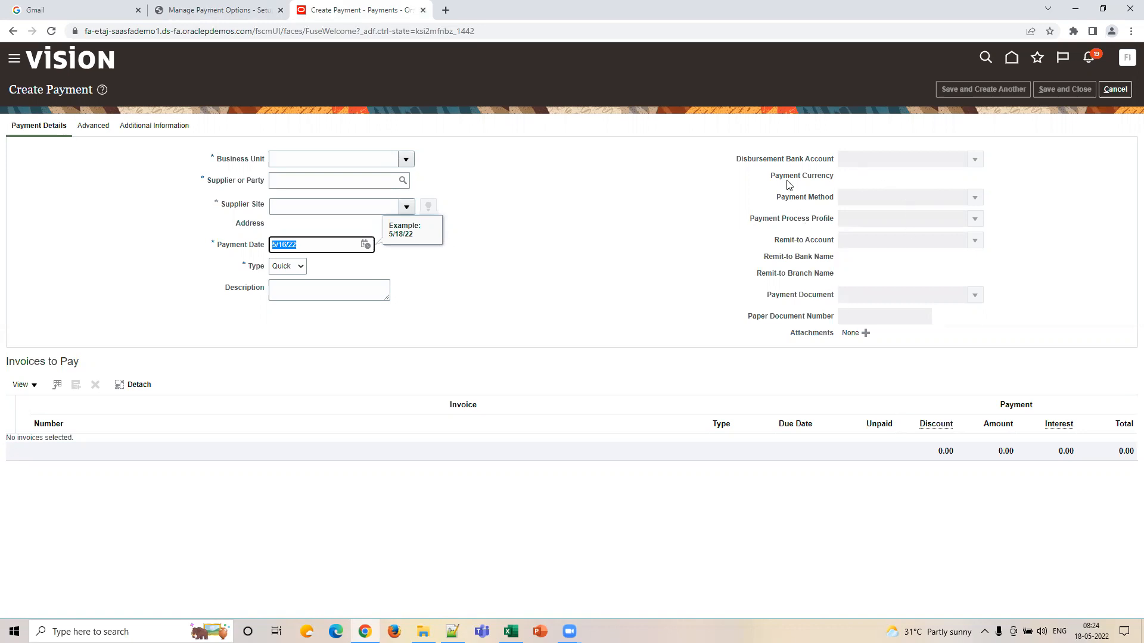
triple_click(775, 162)
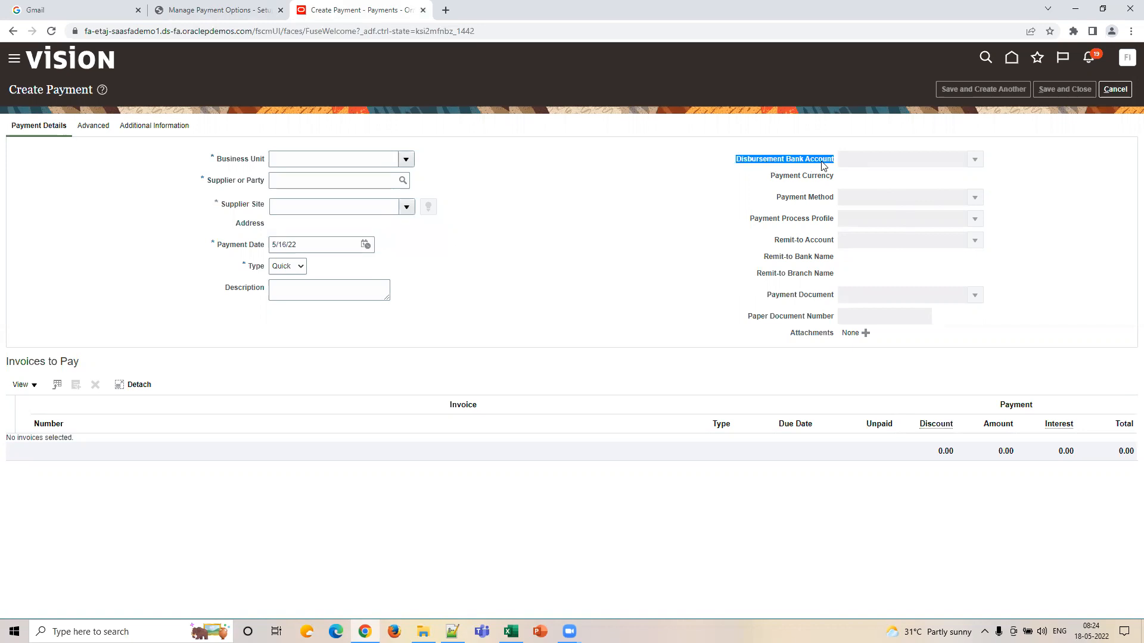
triple_click(795, 244)
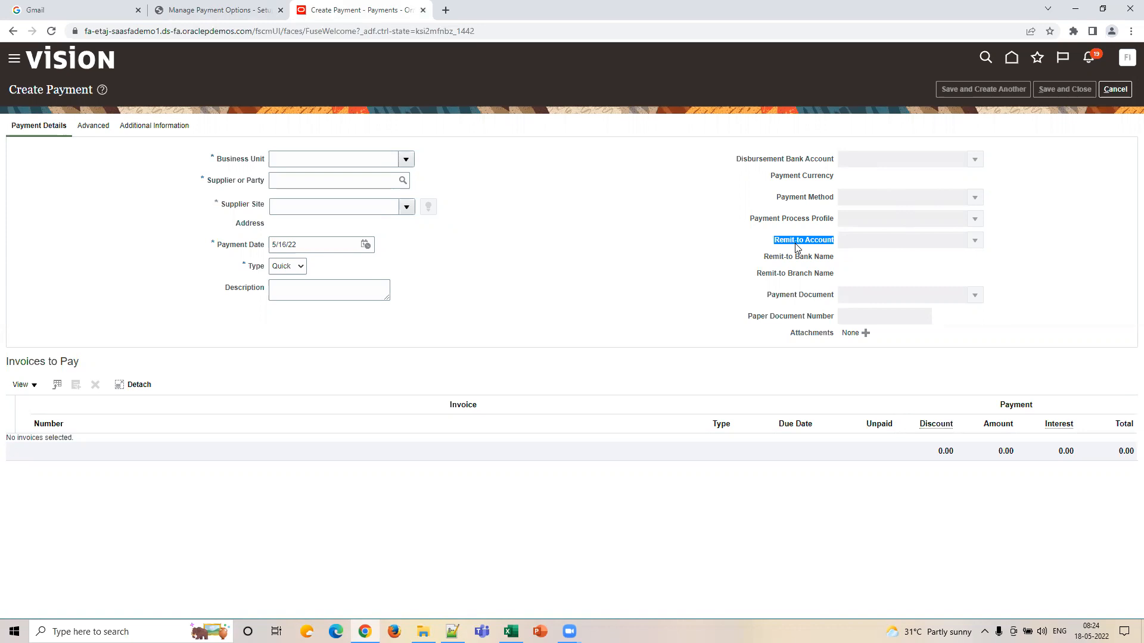
double_click(757, 160)
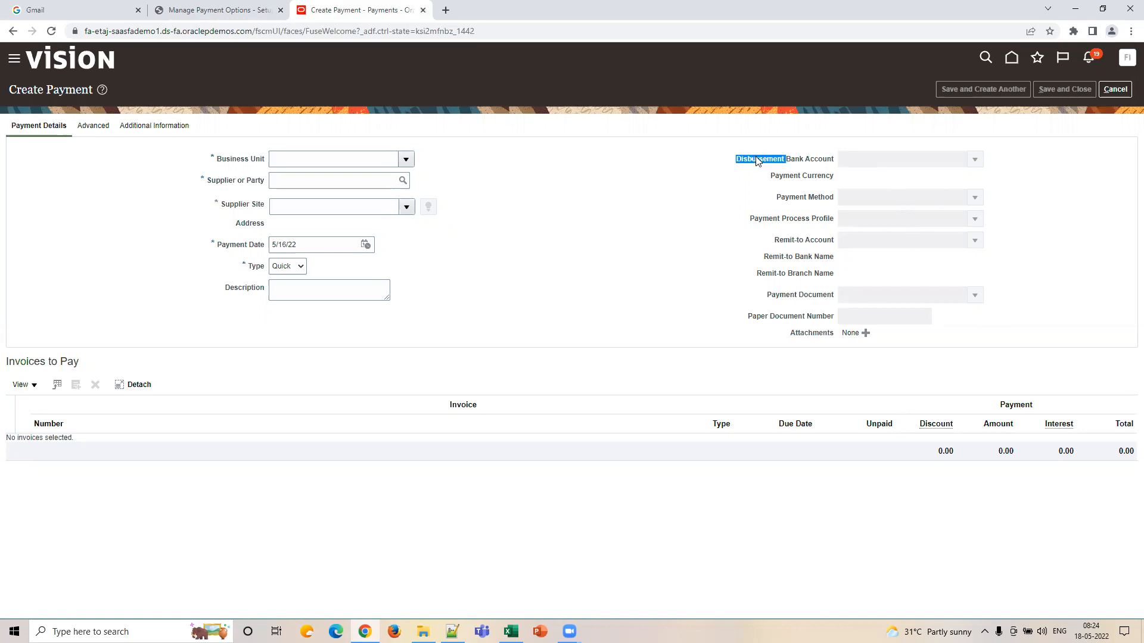
left_click(798, 244)
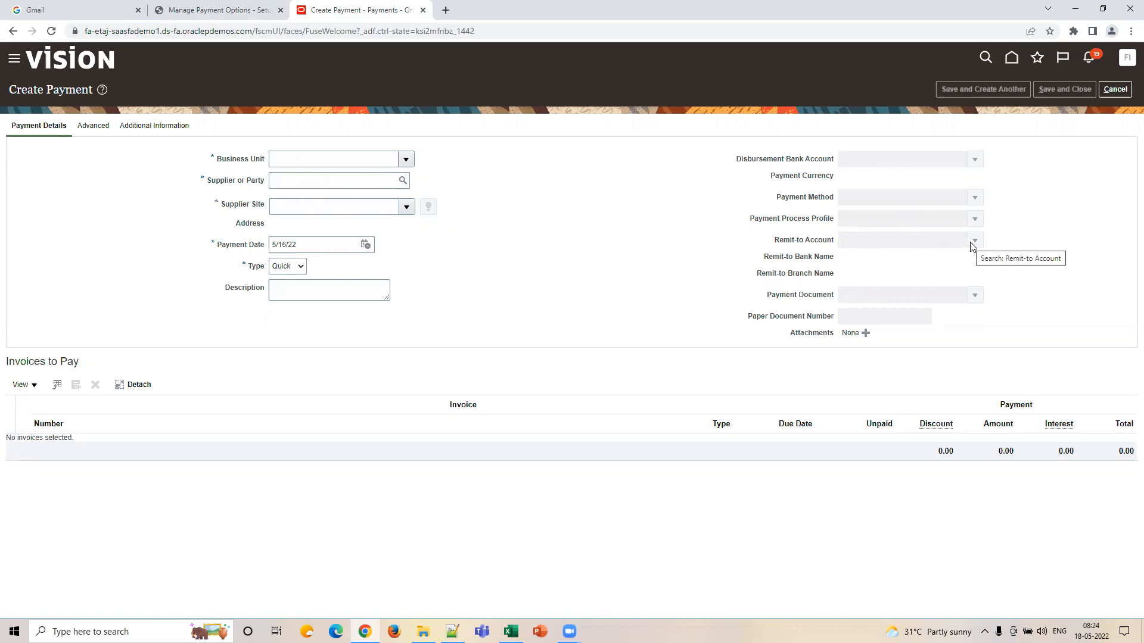
Compare the supplier site bank account and document category override options with the corresponding Create Payment fields, including the Advanced details
left_click(233, 10)
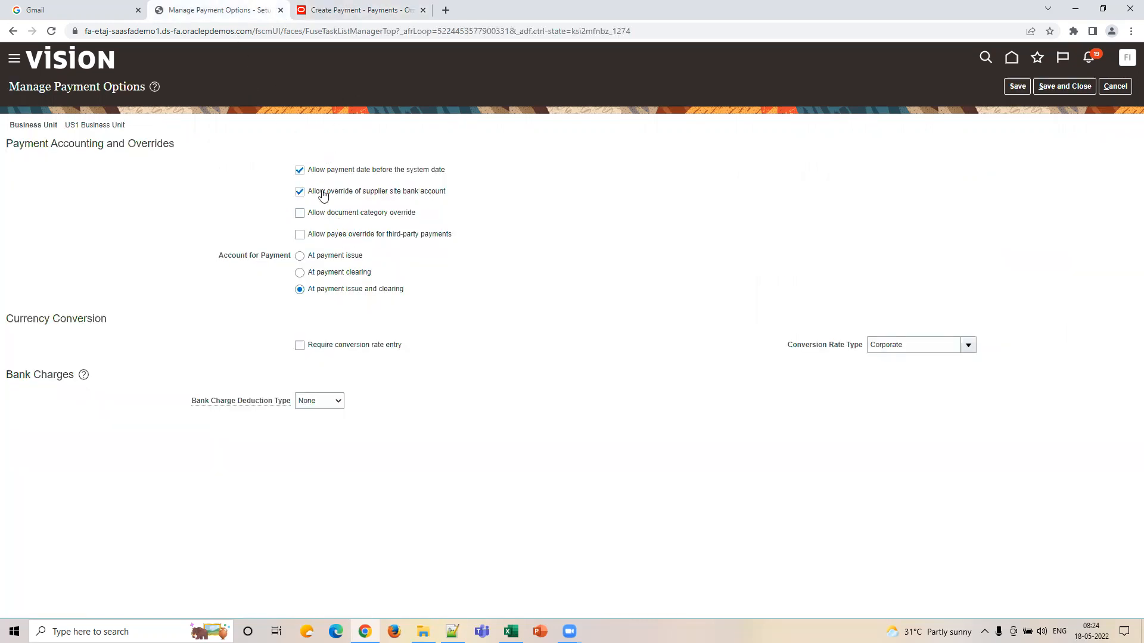
left_click(367, 20)
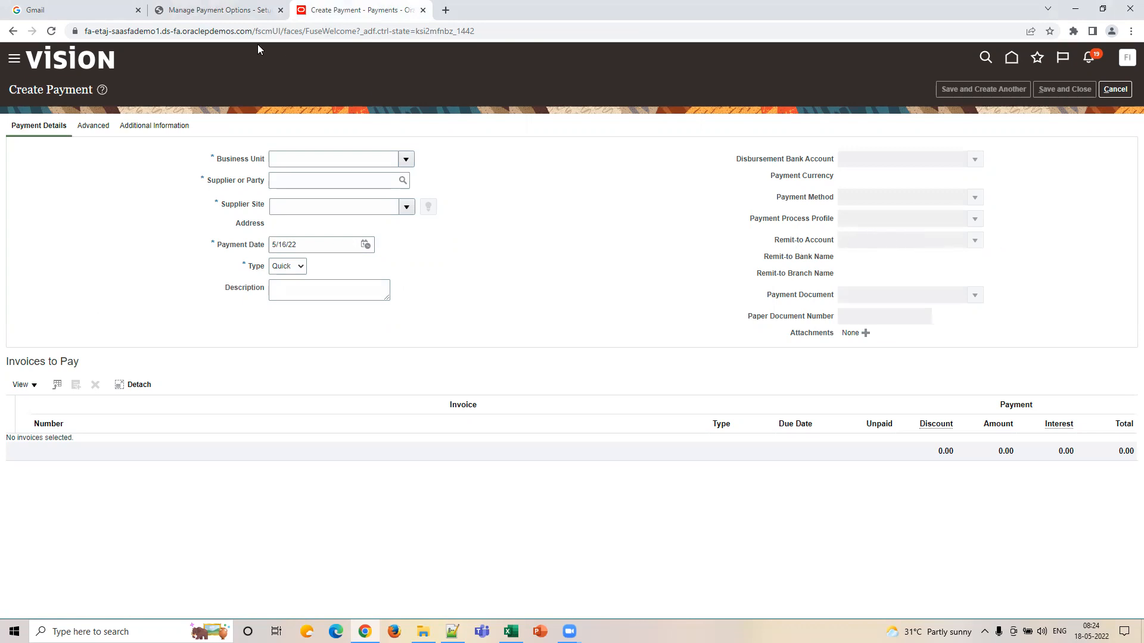
left_click(212, 16)
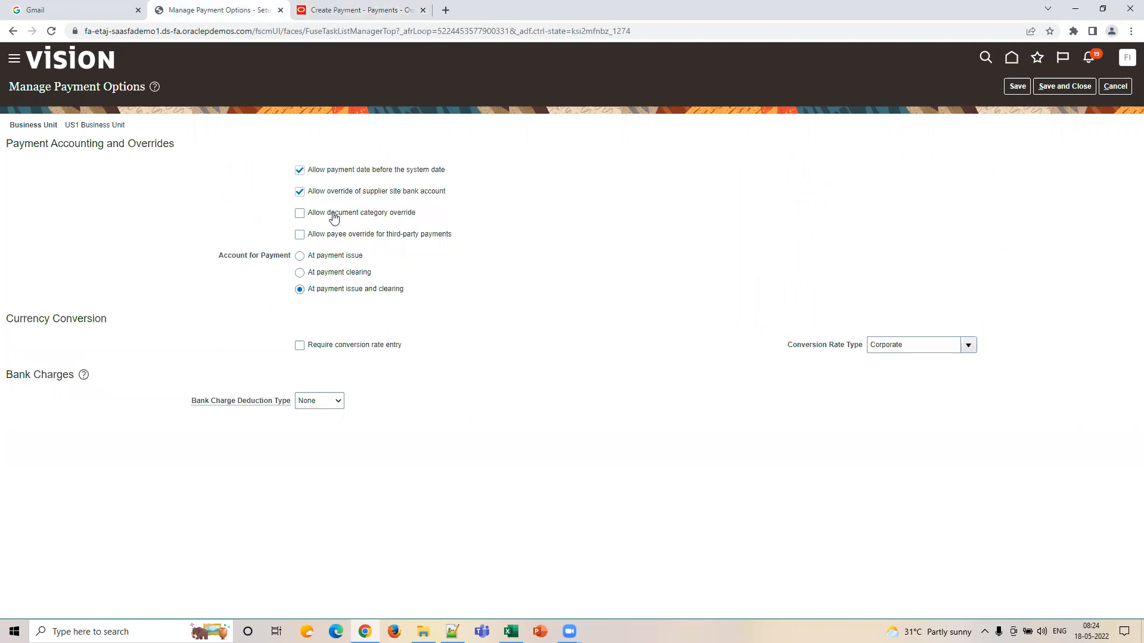
left_click(364, 11)
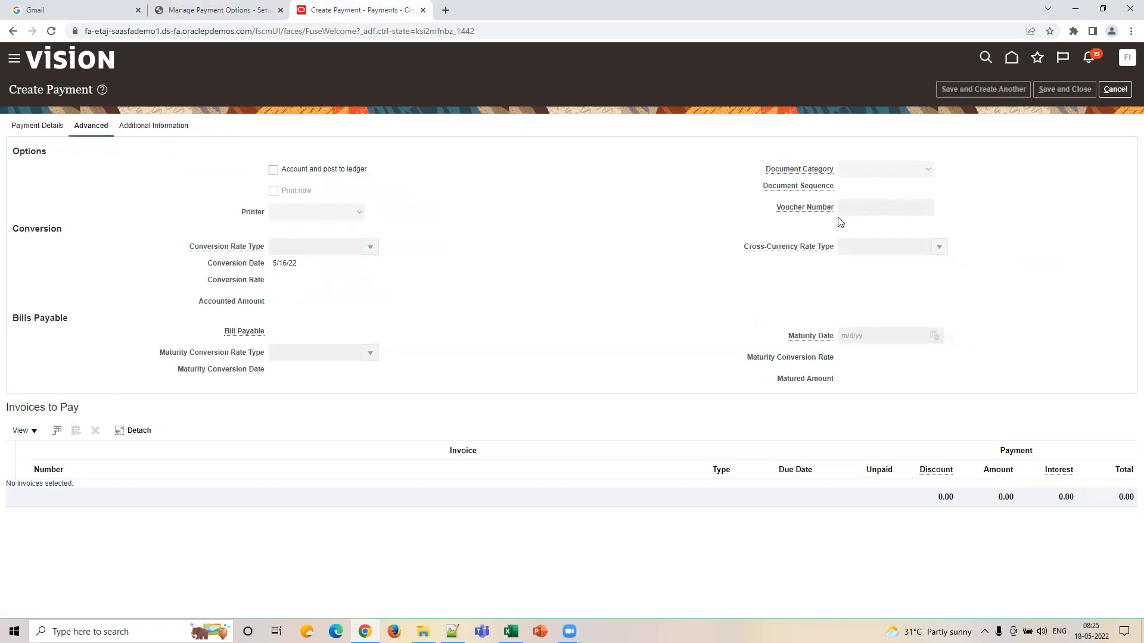
Return to Manage Payment Options and highlight the Account for Payment choices
left_click(158, 12)
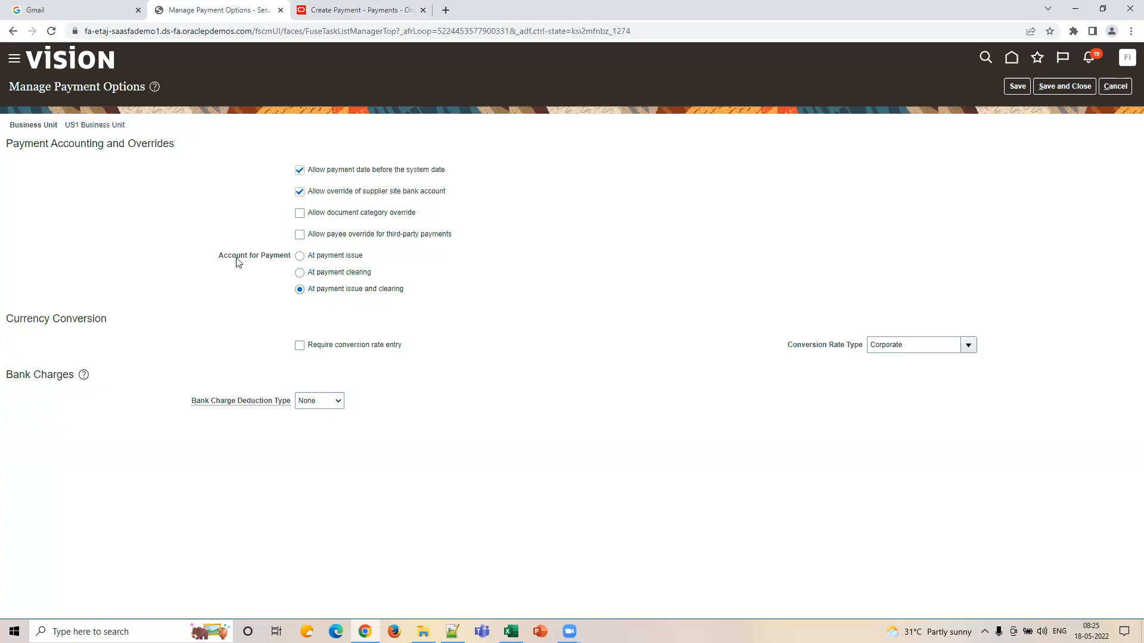
left_click_drag(211, 254, 459, 294)
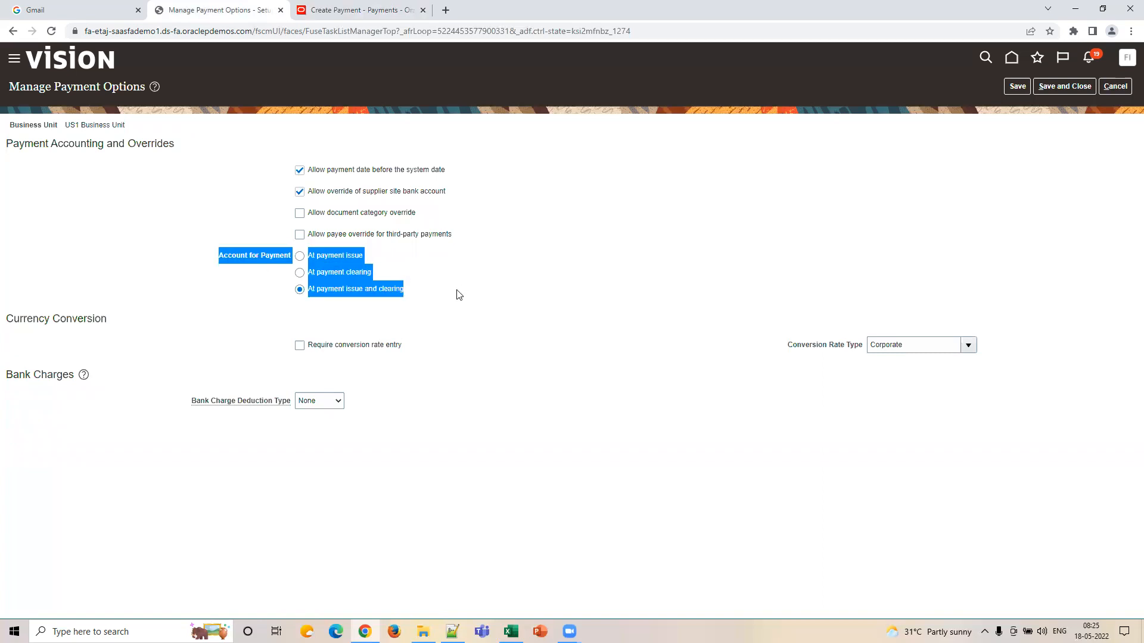
left_click_drag(506, 387, 620, 597)
Switch to Excel and start an invoice accounting example with INV in J24, DR in K24 and CR in K25
left_click(512, 631)
left_click(642, 455)
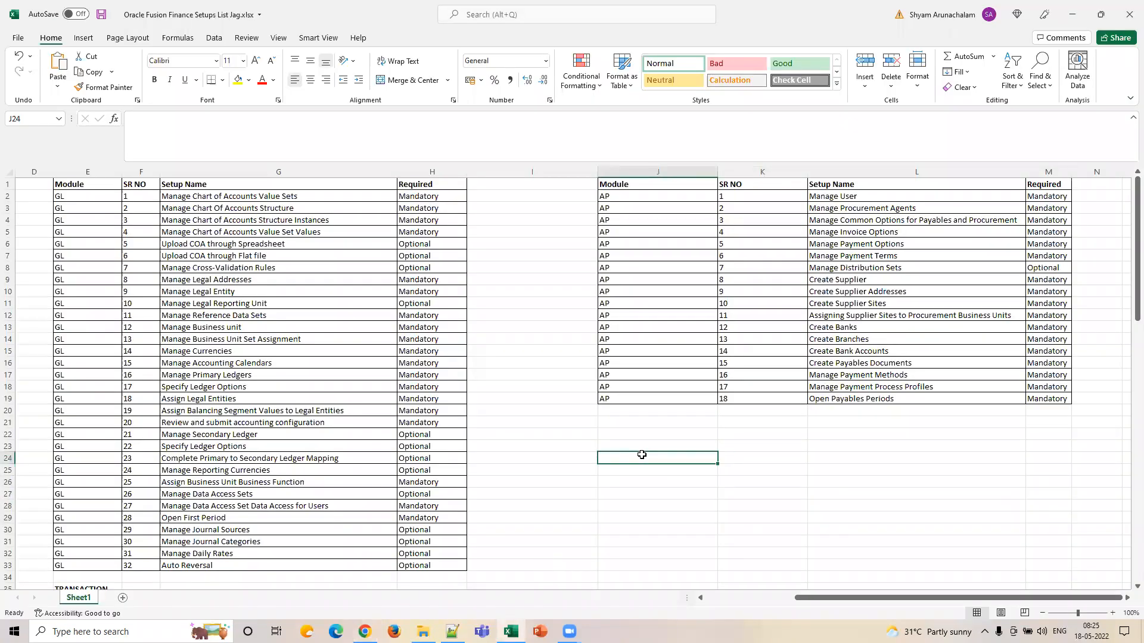
type("INV")
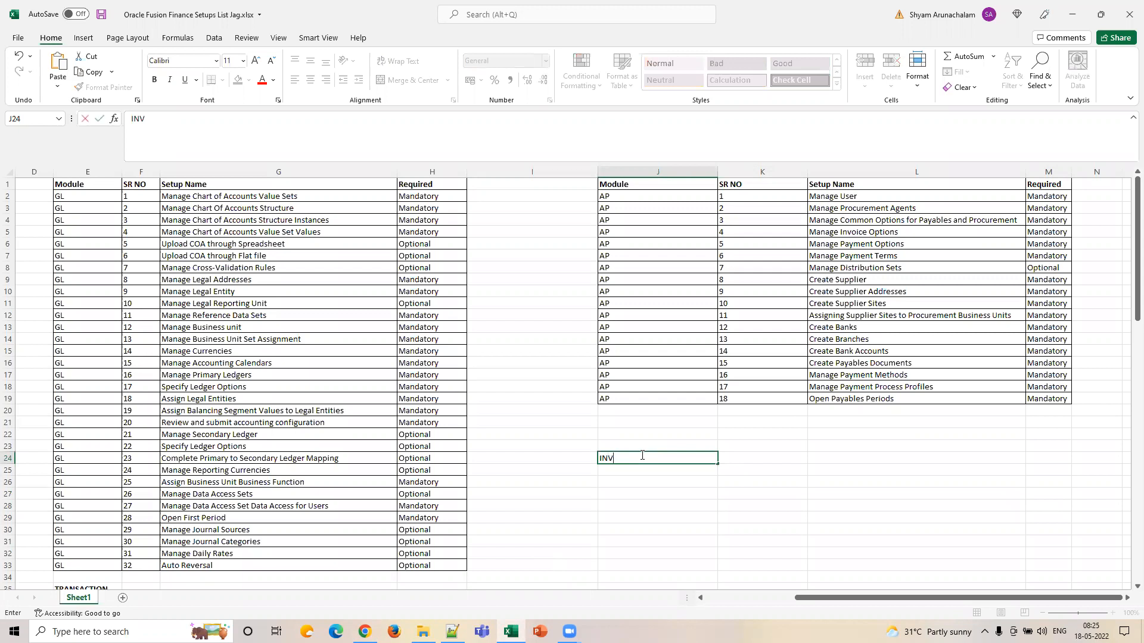
key("Tab")
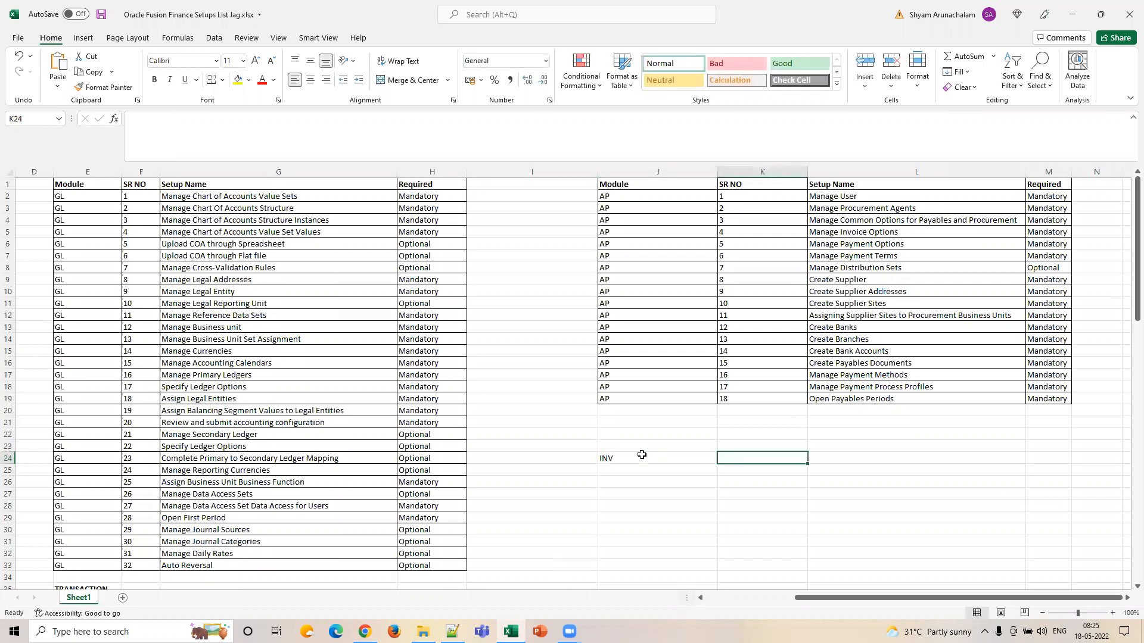
type("DR")
key("Return")
type("CR")
key("Tab")
Fill in the invoice accounts with Expense in L24 for the debit and Liability in L25 for the credit
key("Up")
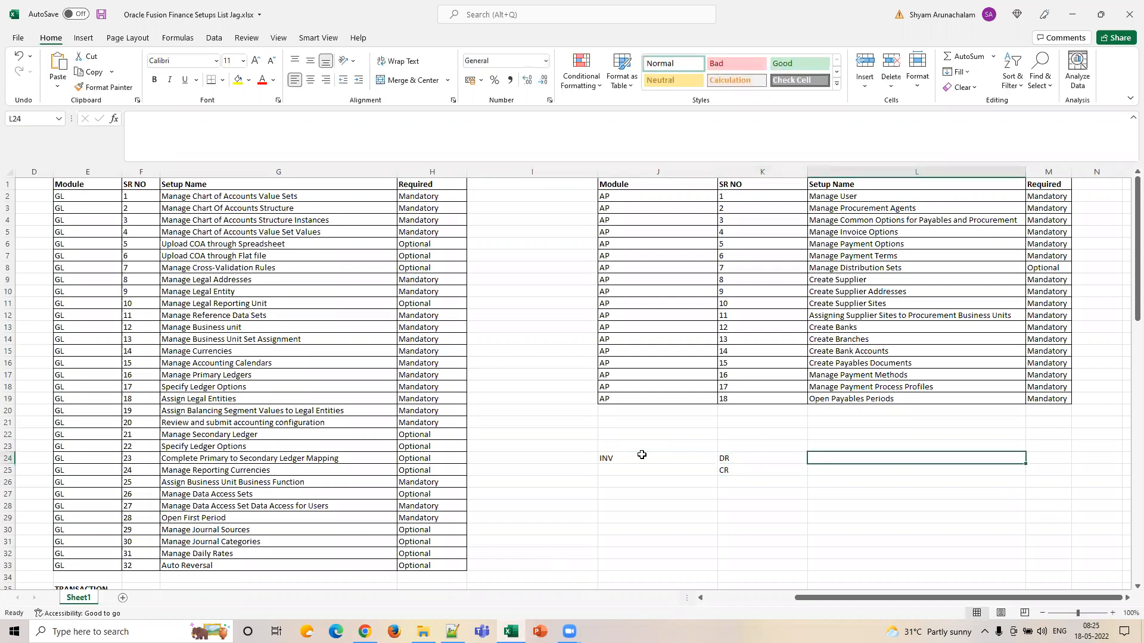
type("Expense")
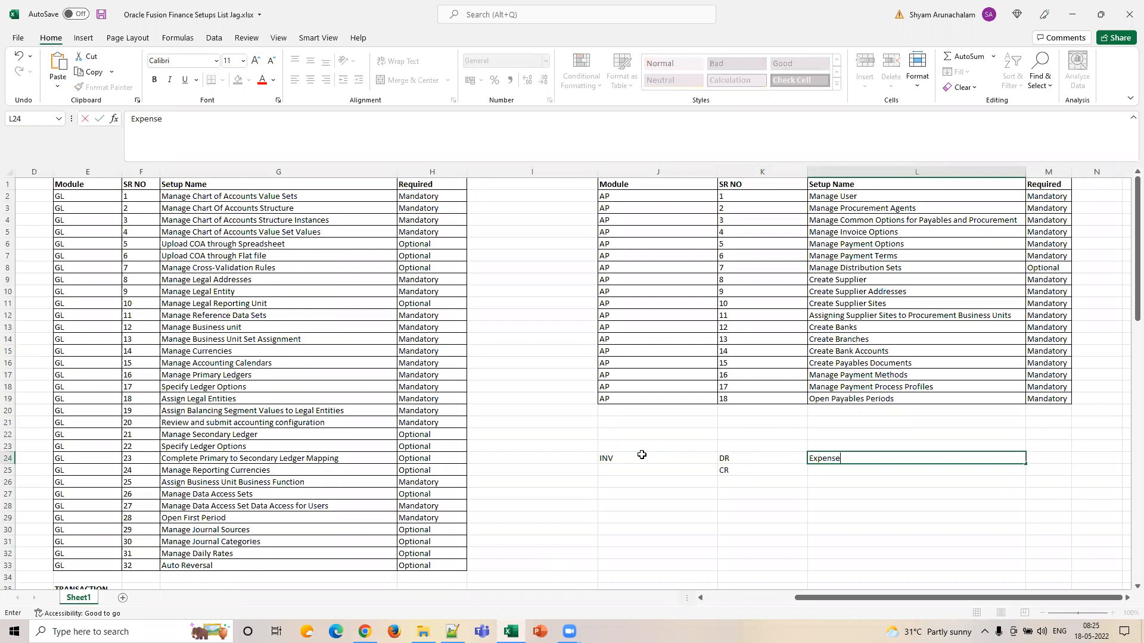
key("Return")
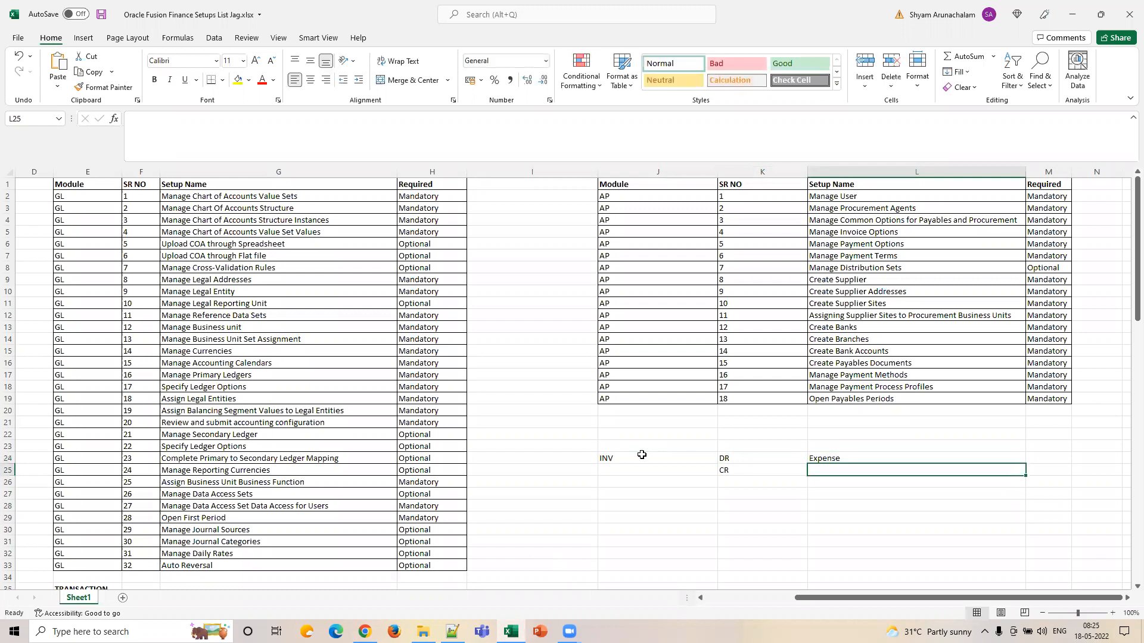
key("Up")
key("Return")
type("Liability")
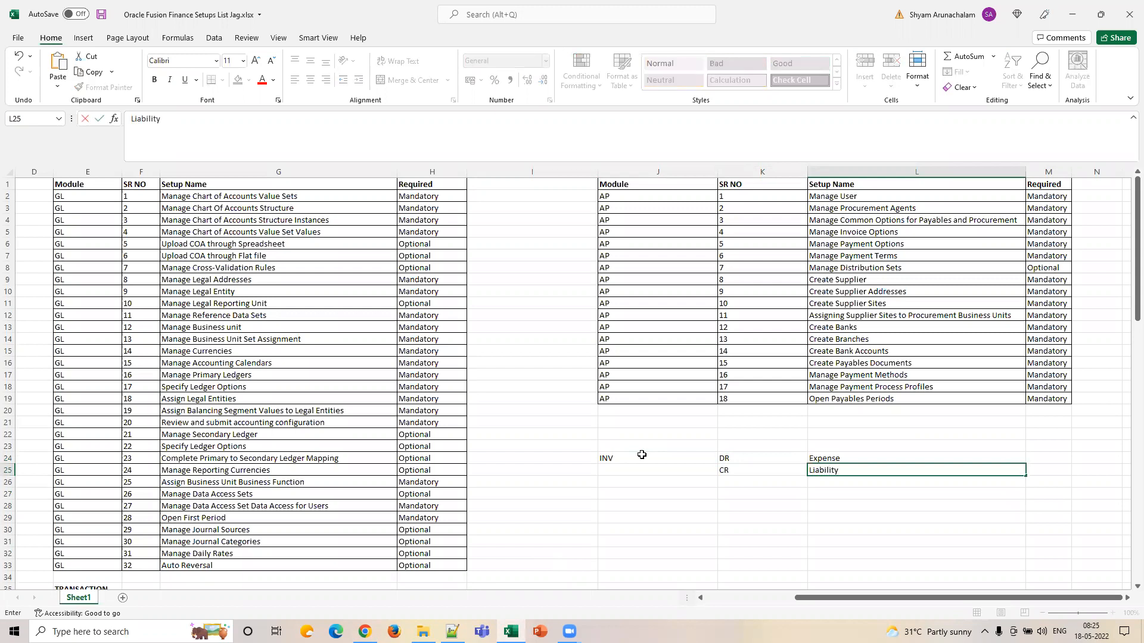
key("Return")
Add the payment entry to the accounting example with Pay in J27, DR in K27 and CR in K28
key("Down")
type("Pay")
key("Tab")
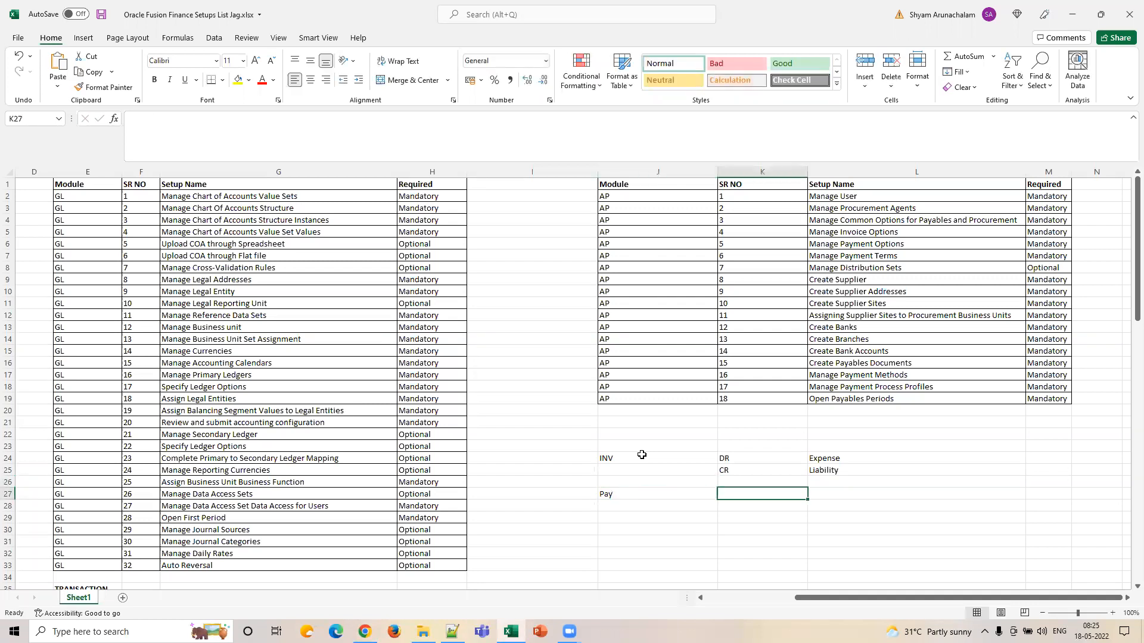
type("DR")
key("Return")
type("CR")
key("Tab")
Fill in the payment accounts with Liability in L27 for the debit and Cash in L28 for the credit
key("Up")
key("Down")
key("Up")
type("Liab")
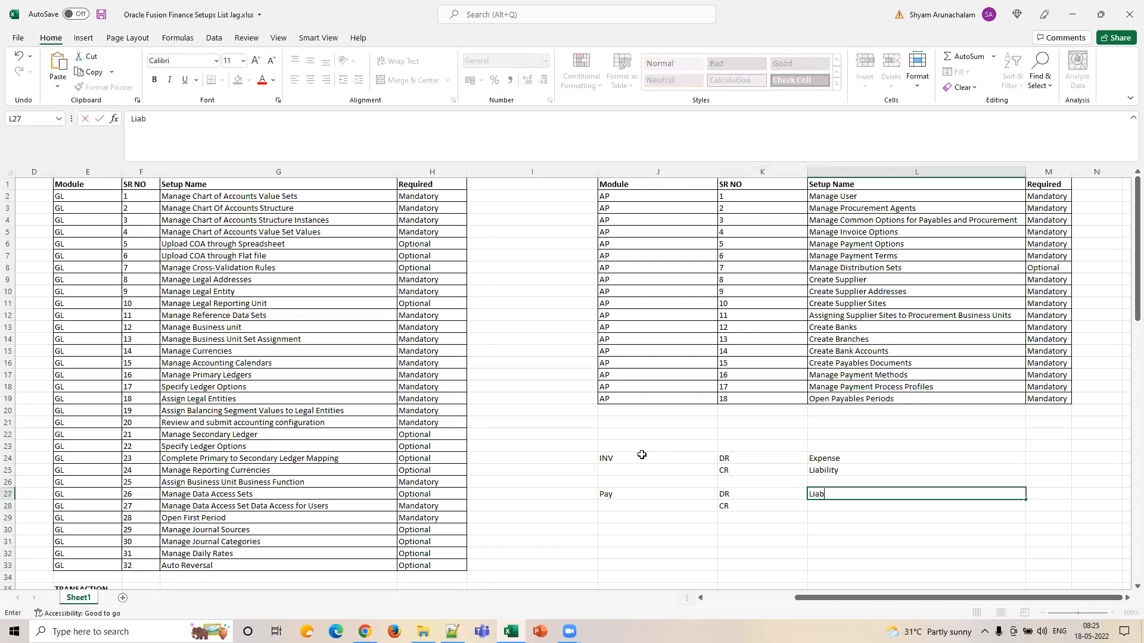
type("ility")
key("Return")
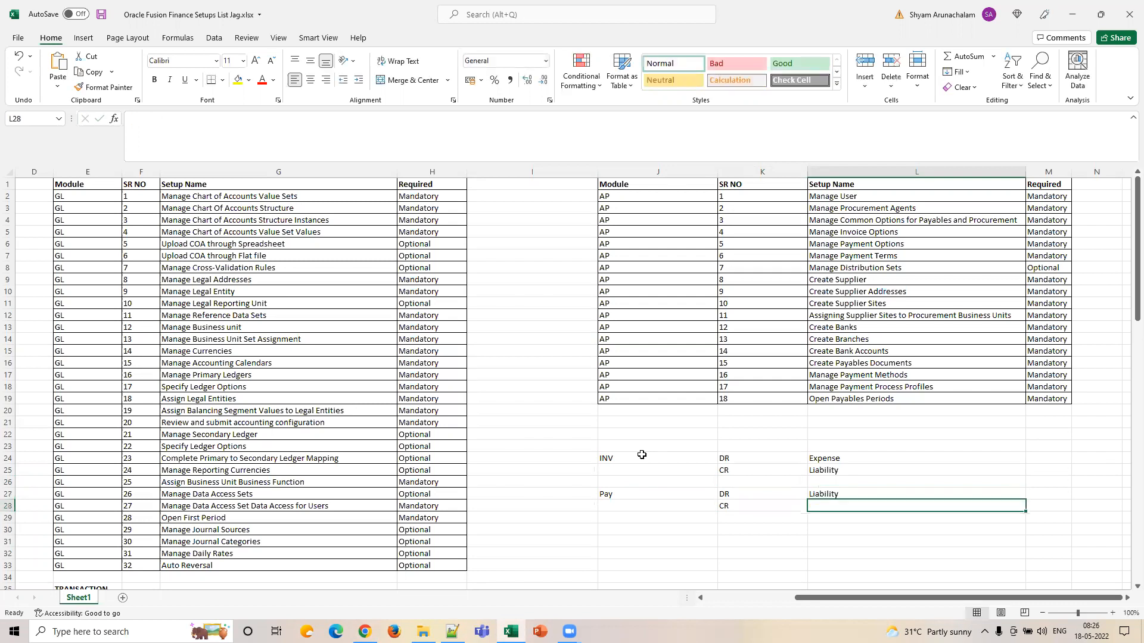
type("Cash")
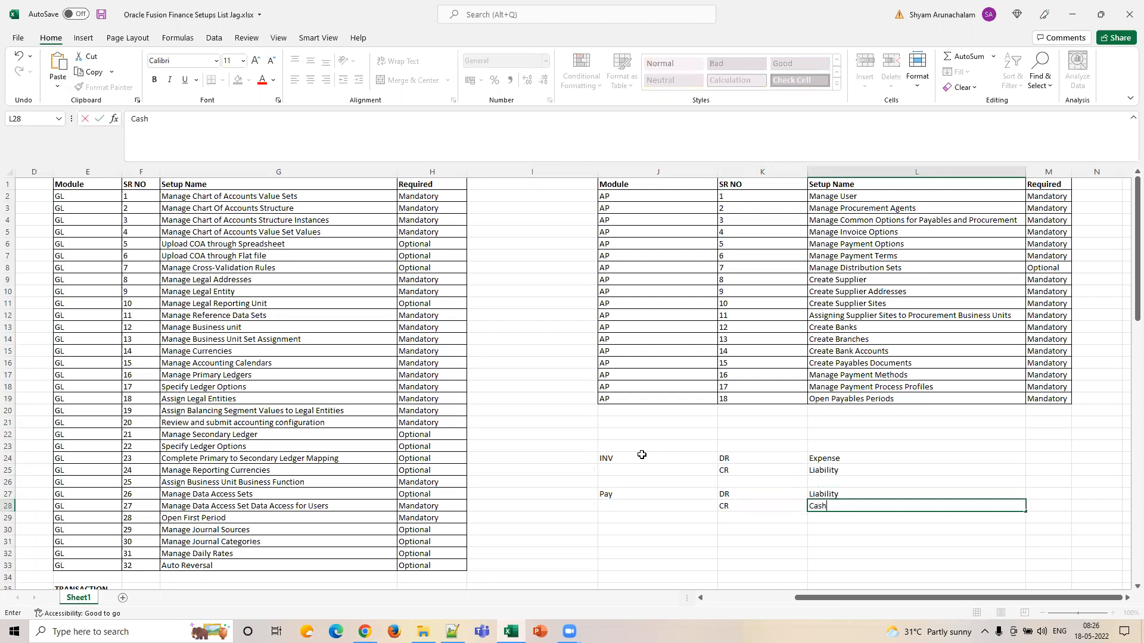
left_click(746, 524)
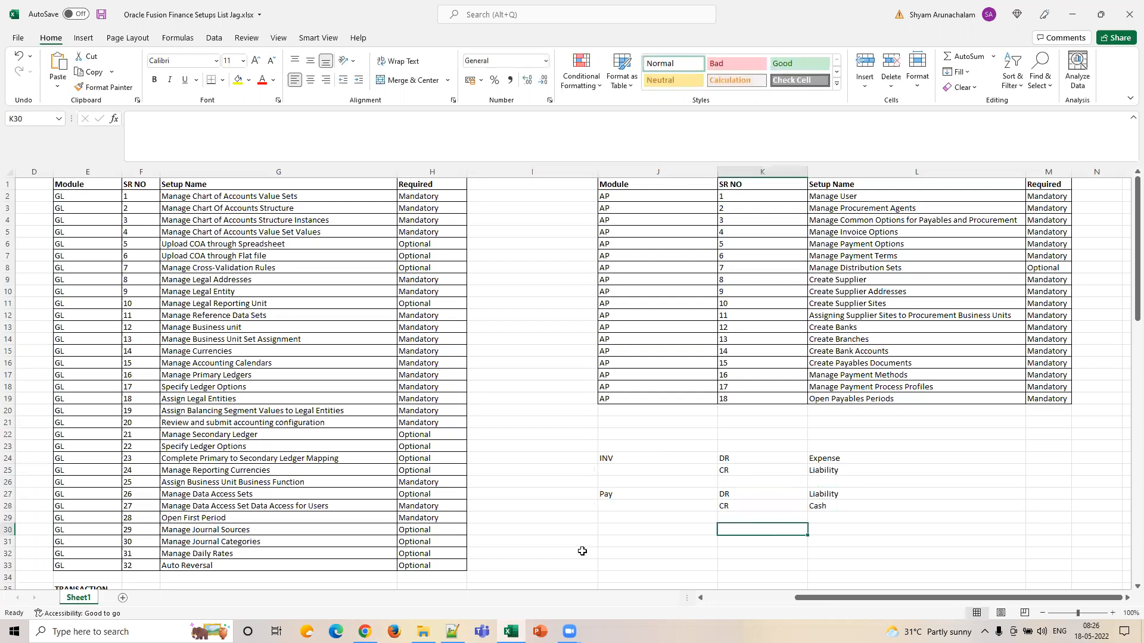
Switch to Chrome and try to set Account for Payment to At payment issue on the Manage Payment Options page
left_click(365, 632)
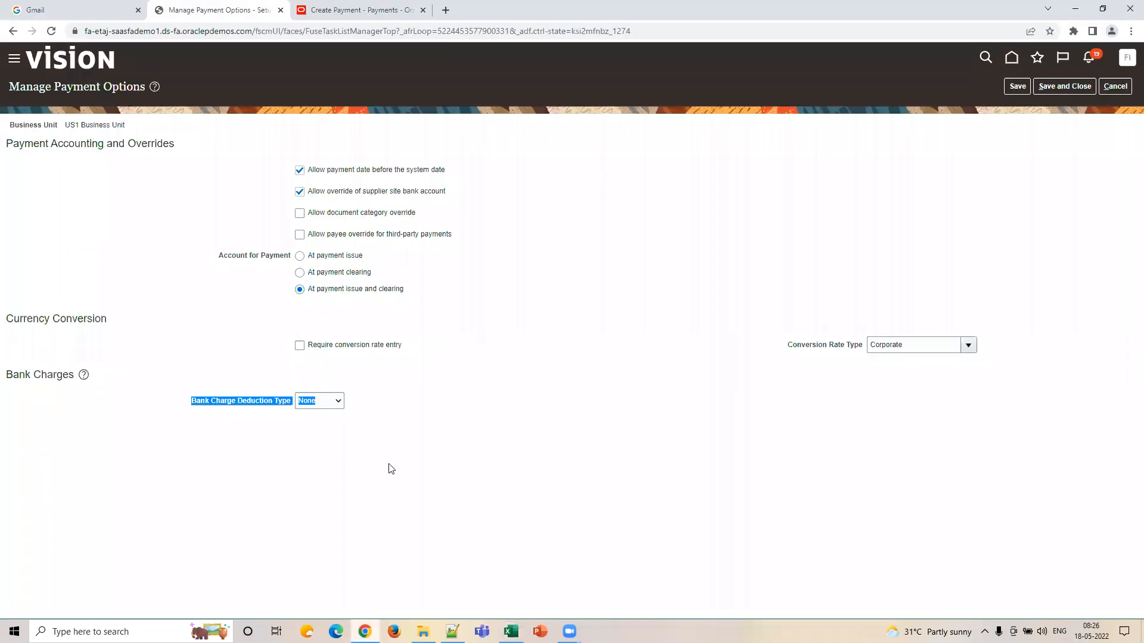
left_click(326, 258)
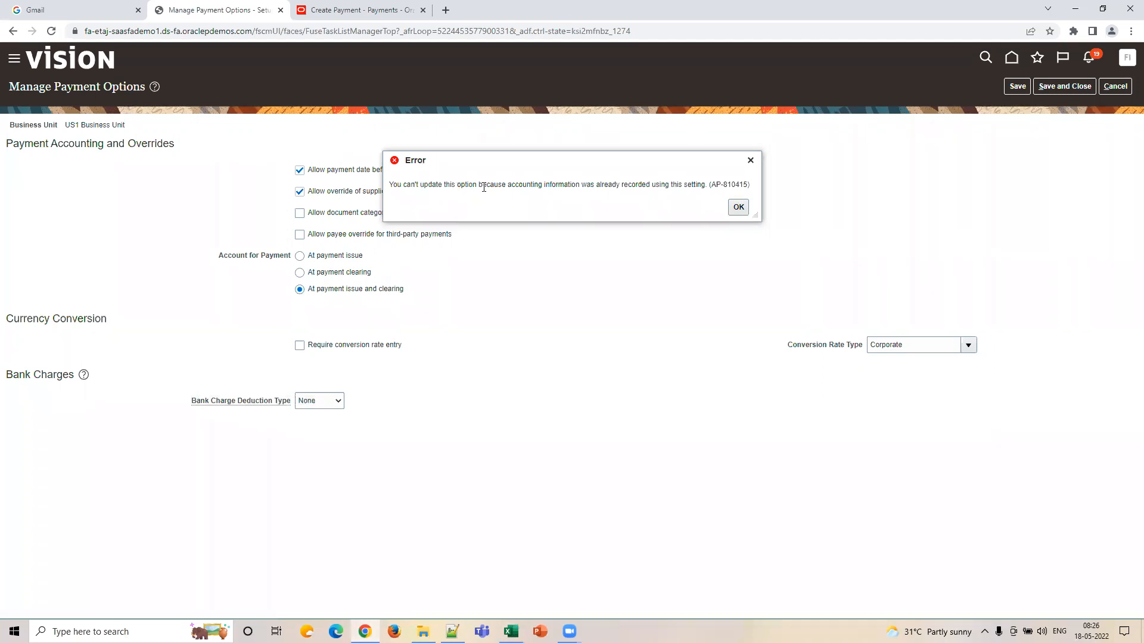
left_click(737, 209)
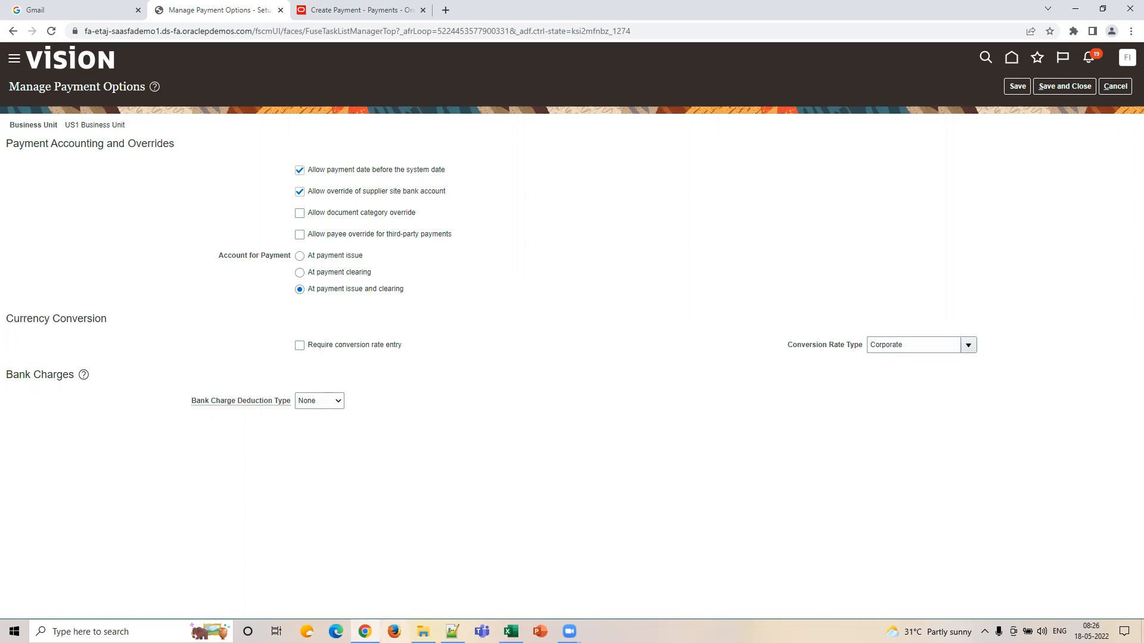
Switch to Excel and list payment statuses with PAY STATUS in J30, Negotiable in K30 and Cleared in K31
left_click(511, 631)
left_click(622, 529)
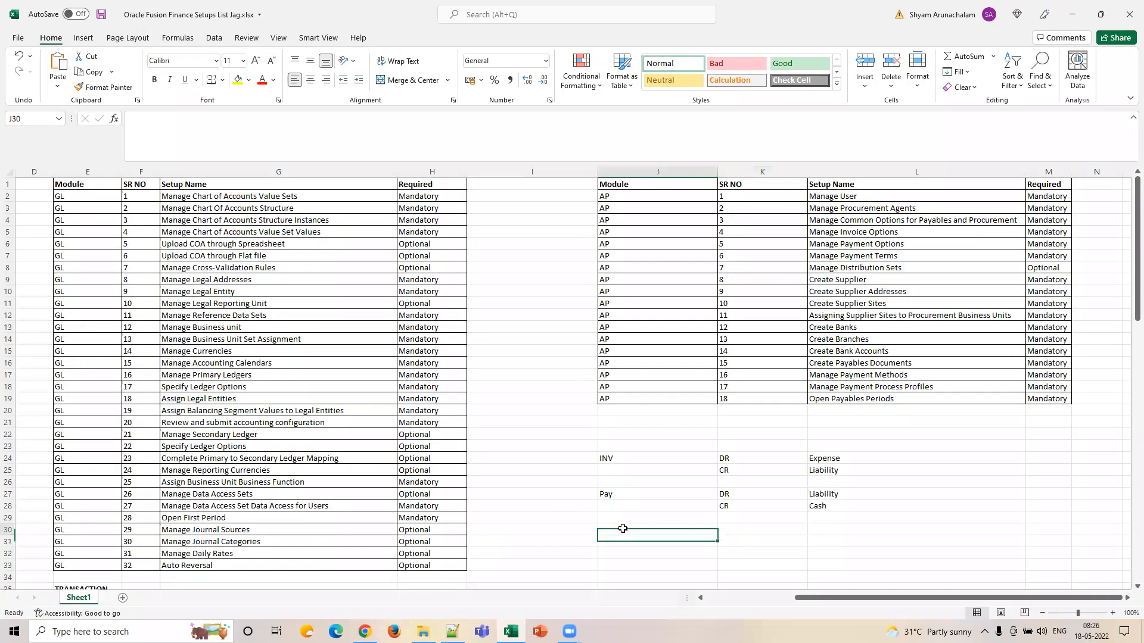
type("PAY")
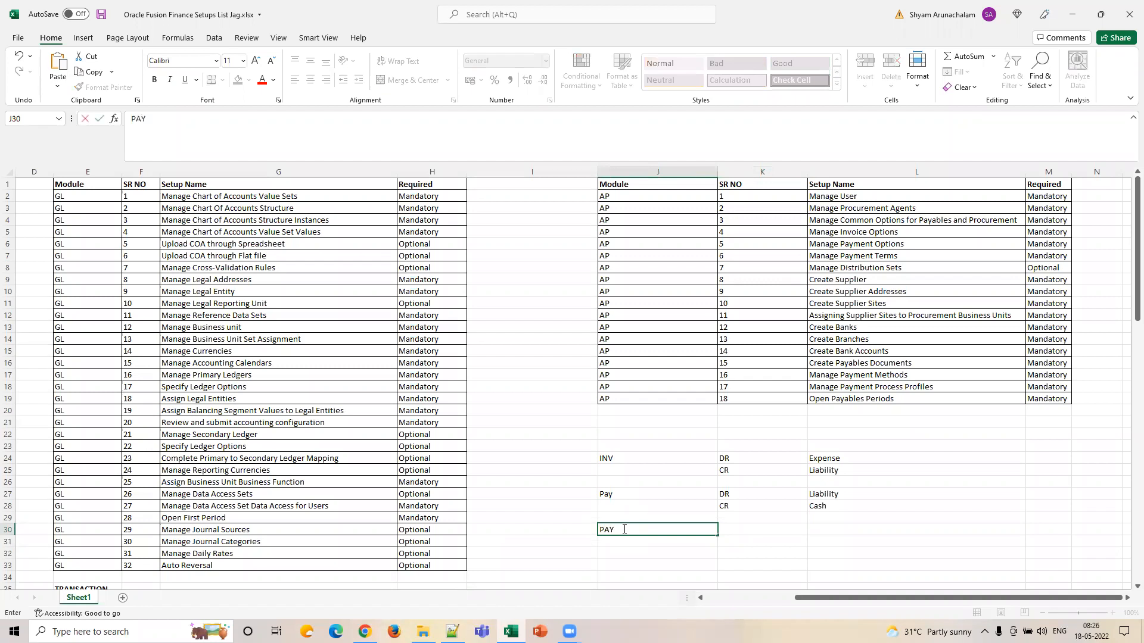
key("Tab")
left_click(622, 529)
double_click(623, 528)
type("STATUS")
key("Tab")
type("Negotiable")
key("Return")
type("Cleared")
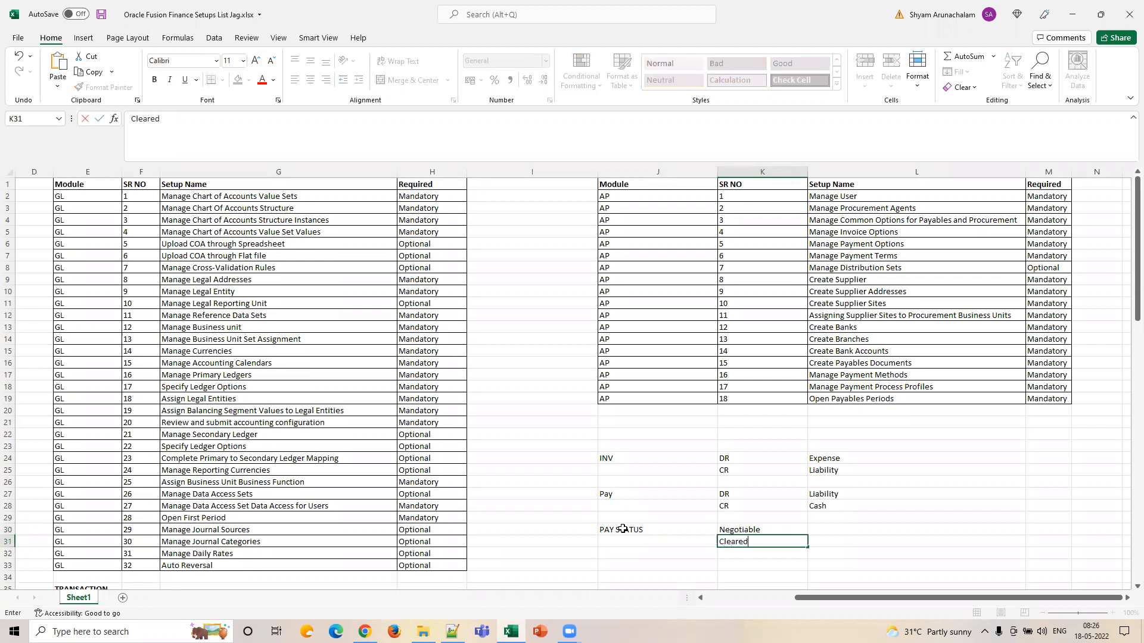
Add the matching reconciliation states beside the payment statuses, Unrecon in L30 and Recon in L31
key("Tab")
key("Up")
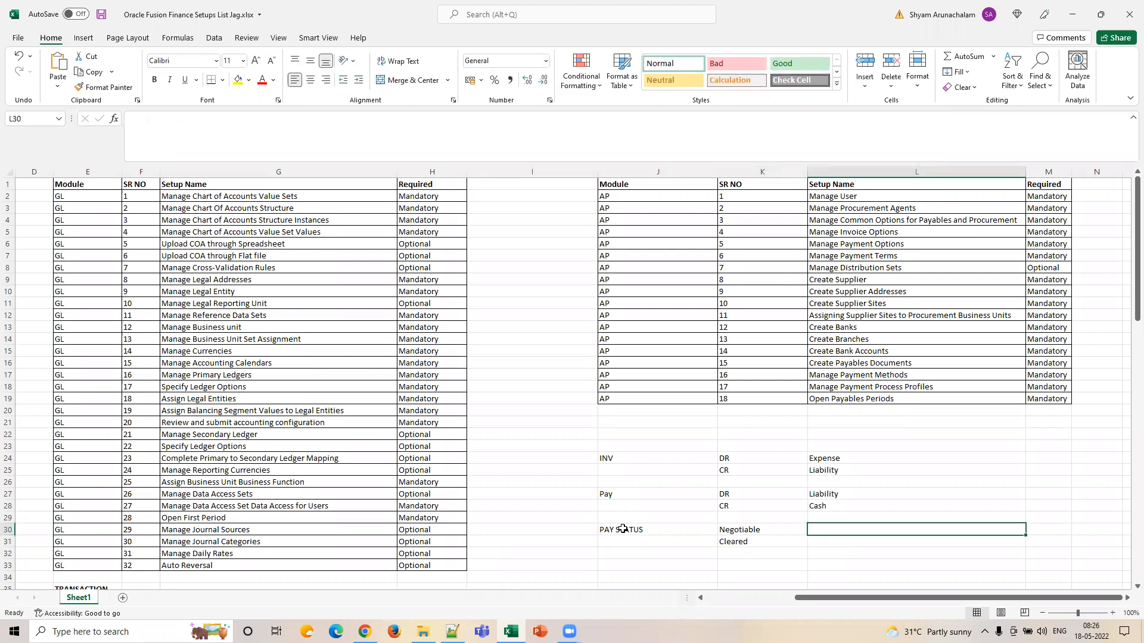
type("Unrecon")
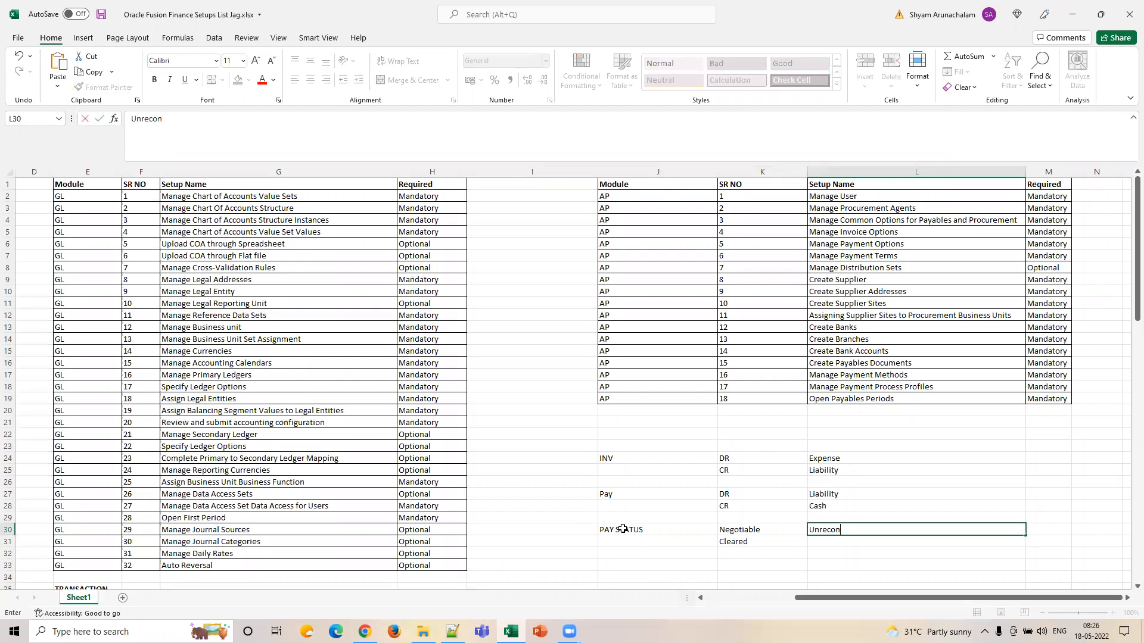
key("Return")
type("Recon")
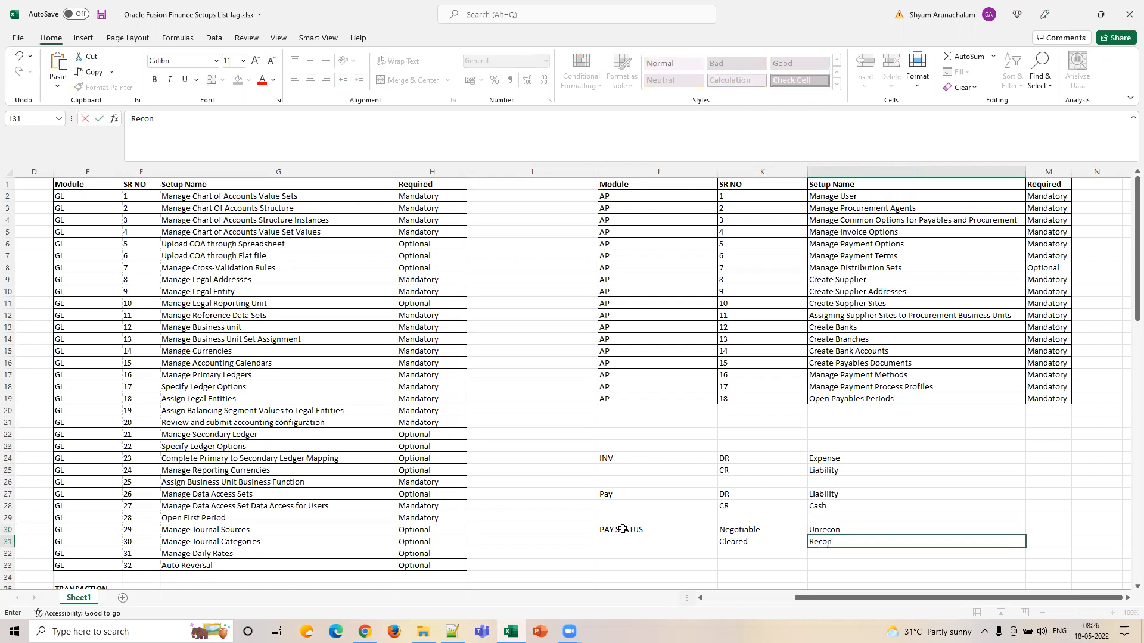
key("Up")
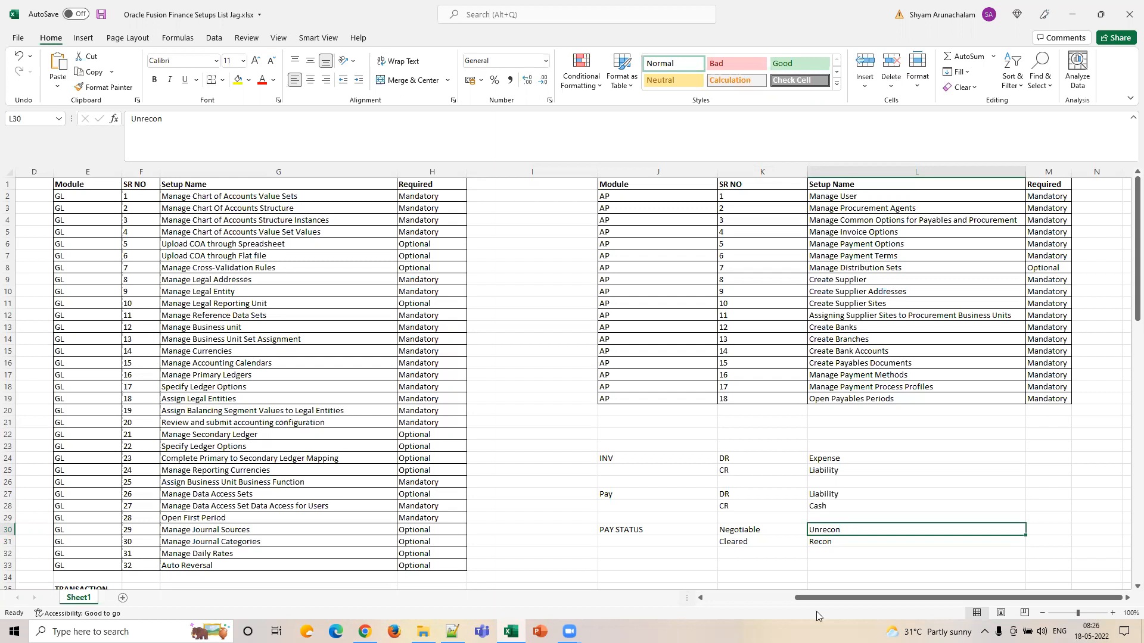
Examine how the Negotiable and Cleared payment statuses relate to reconciliation, the payment entry in K27:L28 and the Account for Payment options
left_click(859, 542)
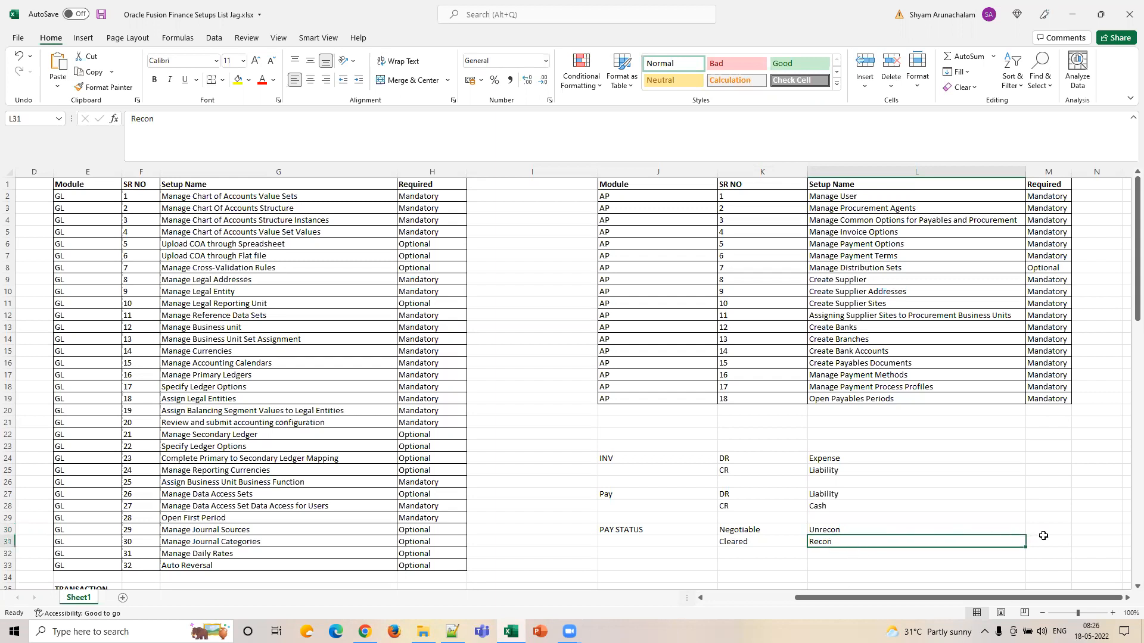
left_click(760, 541)
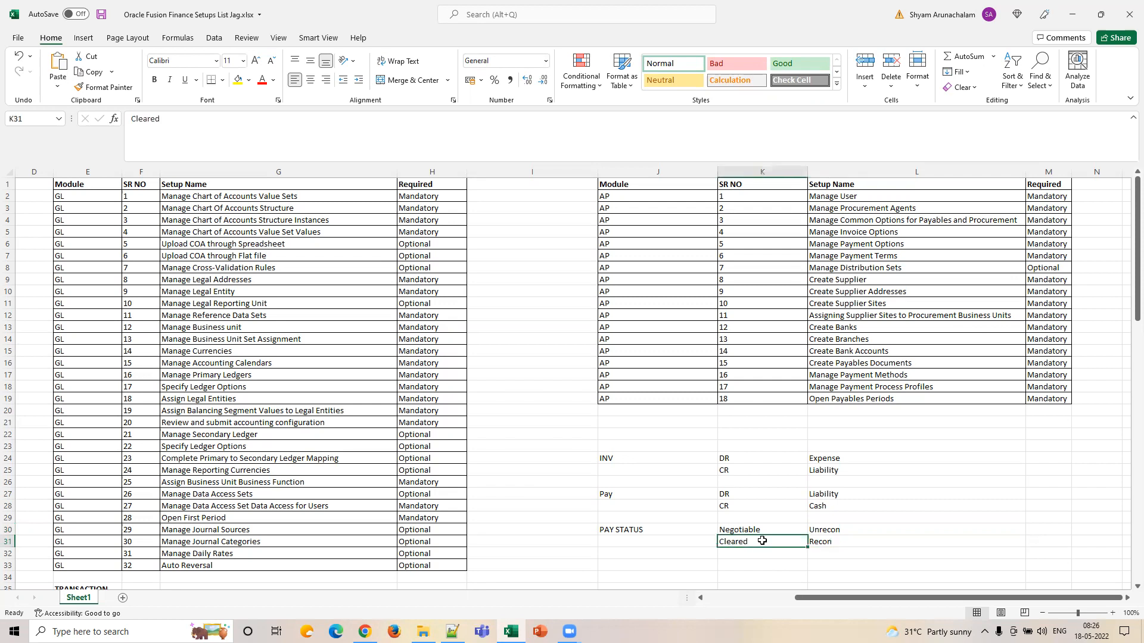
left_click(845, 533)
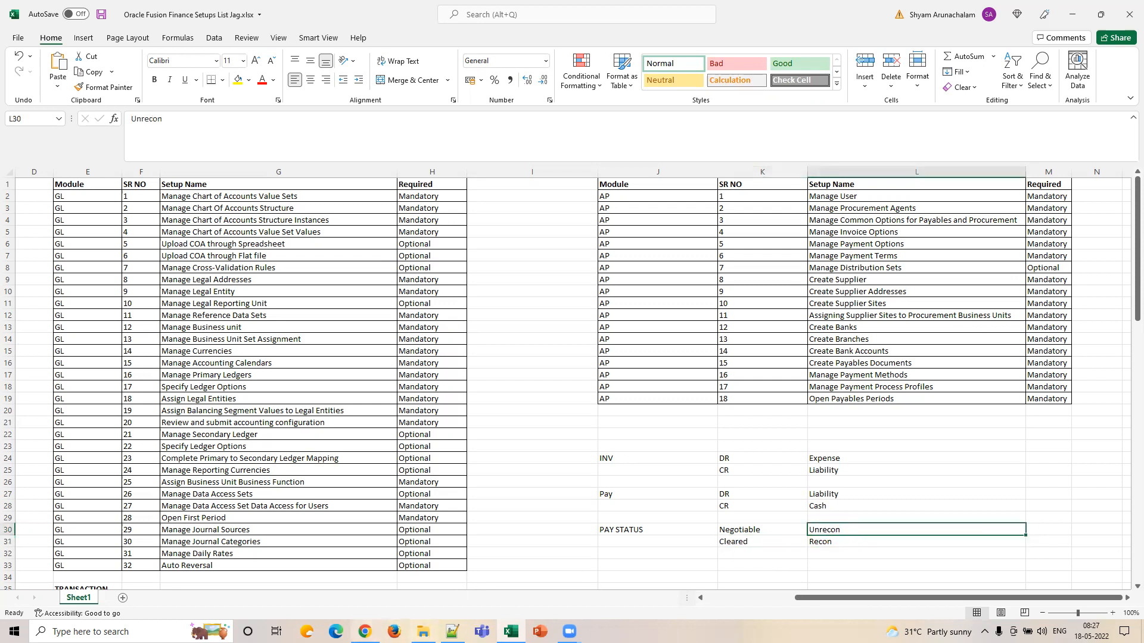
left_click(365, 631)
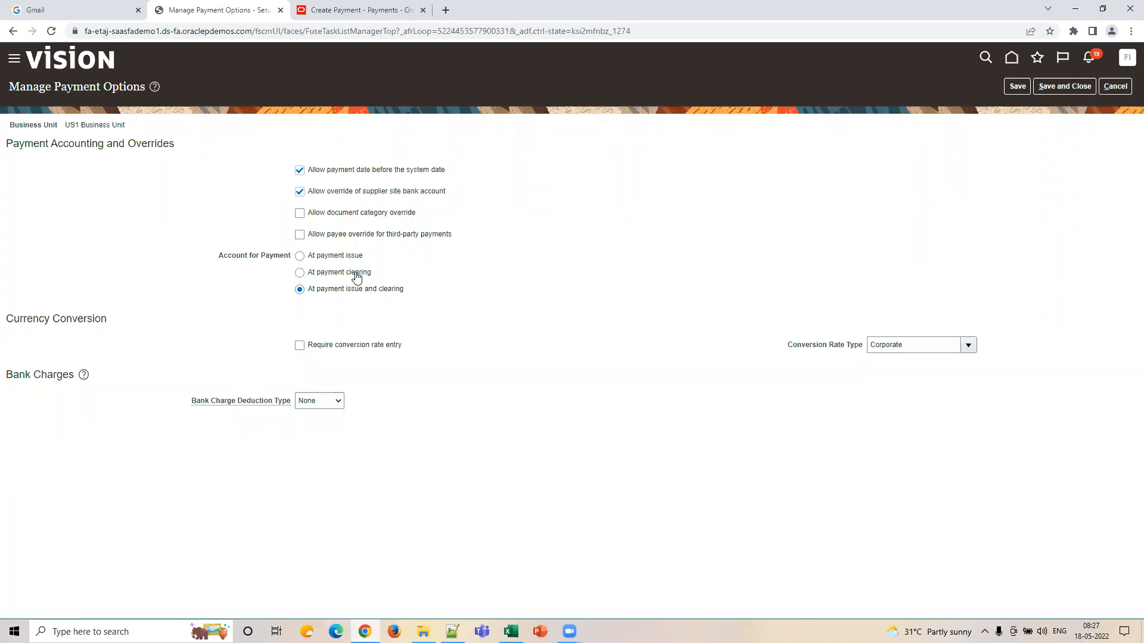
key("alt+Tab")
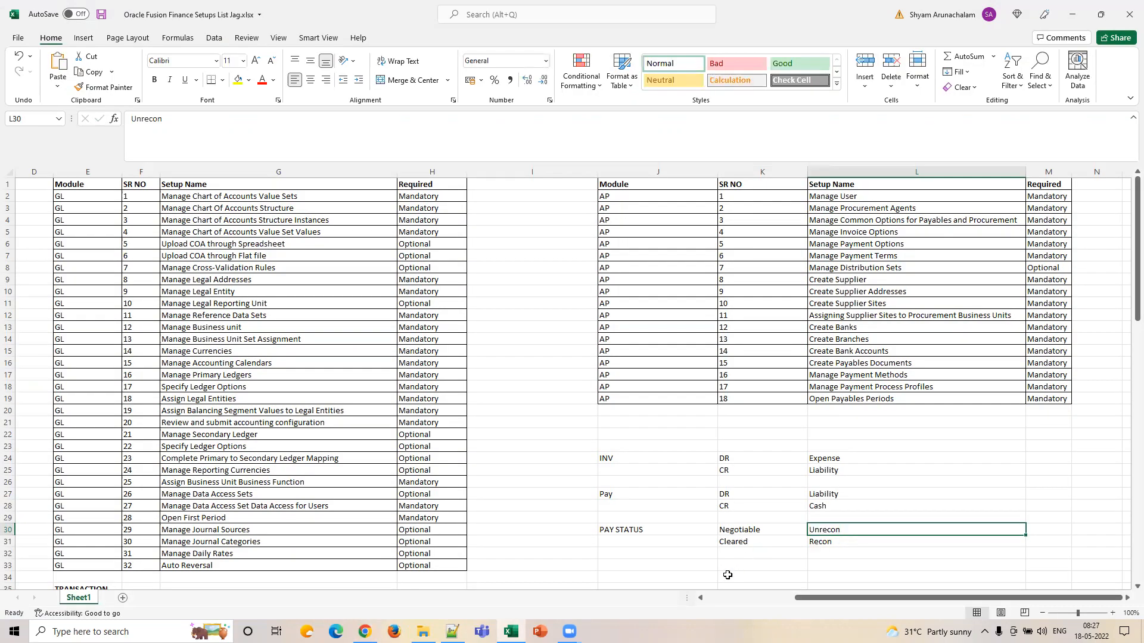
left_click(764, 527)
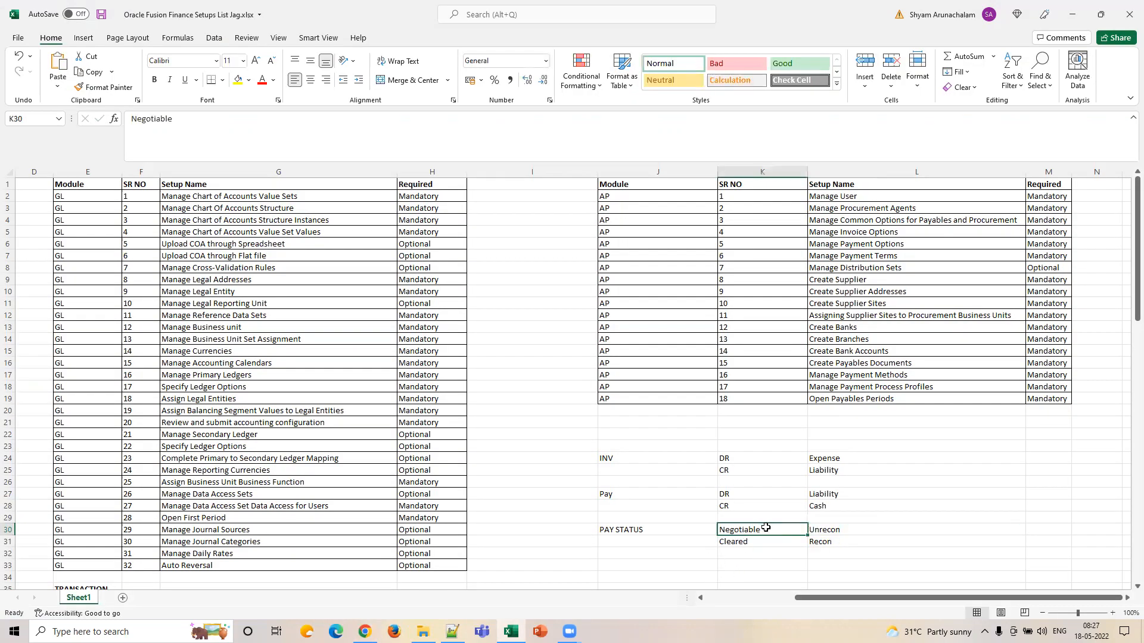
left_click(820, 535)
left_click_drag(751, 494, 818, 506)
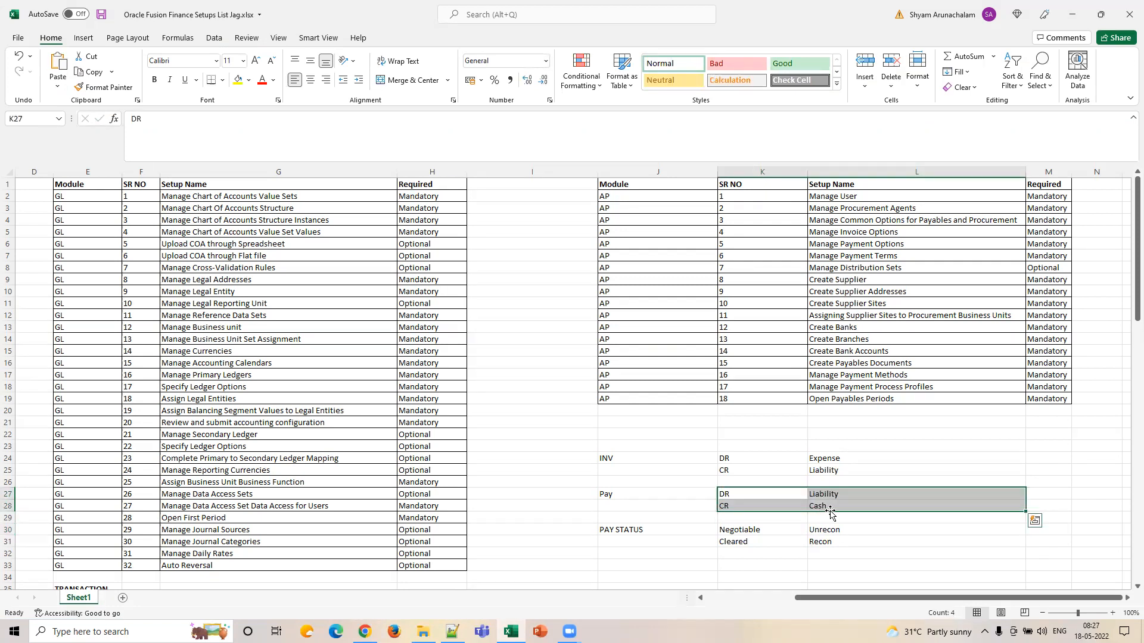
left_click(819, 540)
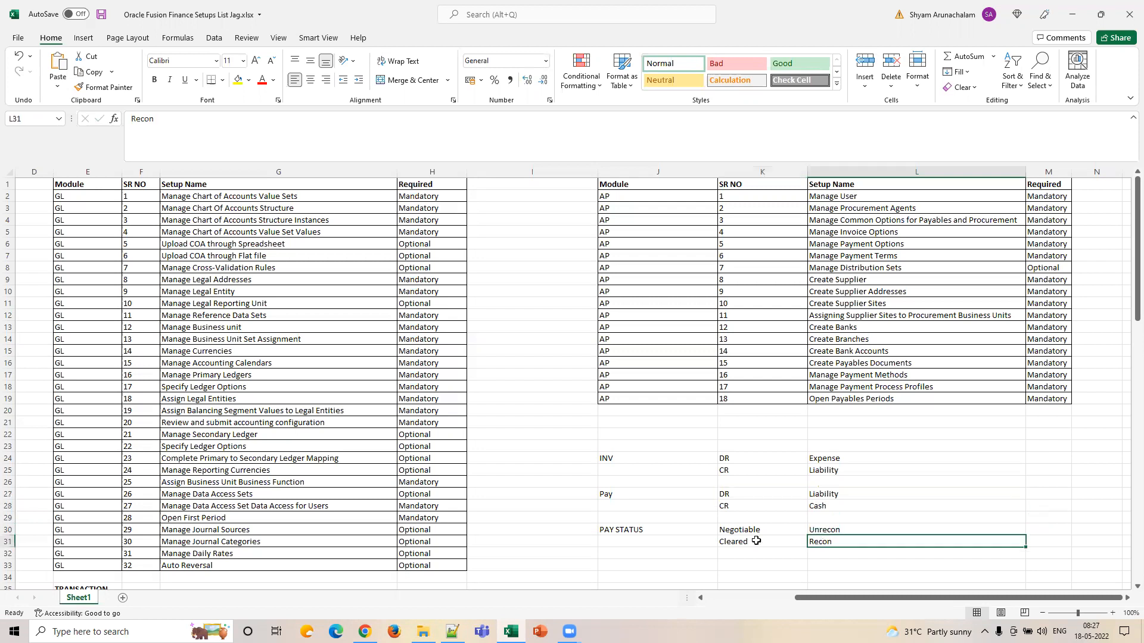
left_click(745, 541)
left_click_drag(753, 530, 828, 530)
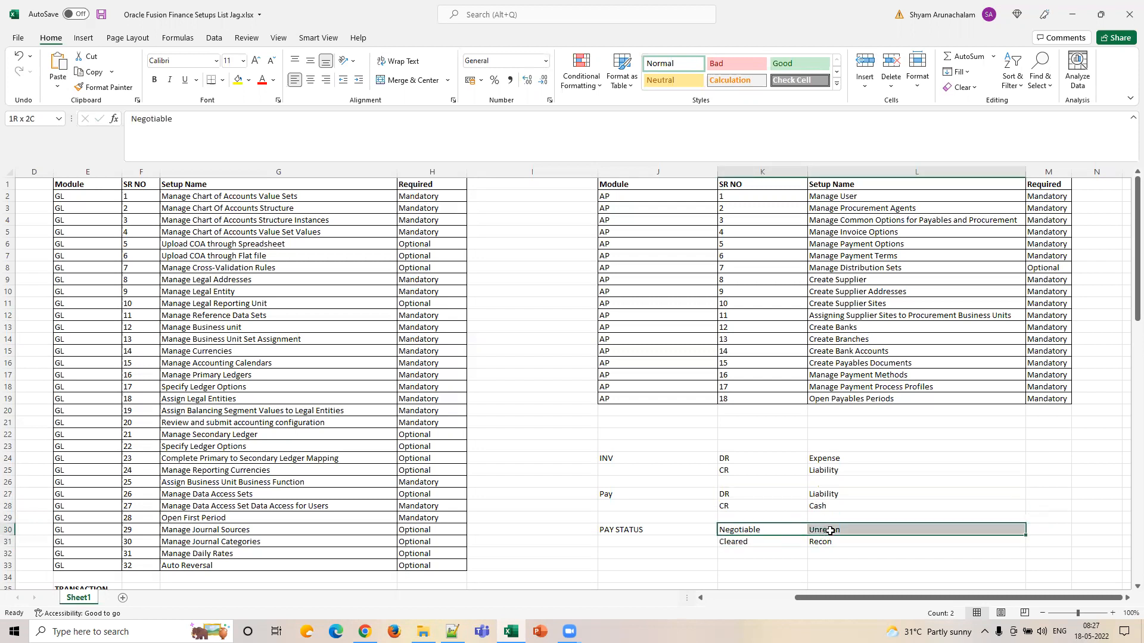
Compare the At payment clearing and At payment issue and clearing options in Chrome with the Excel status rows and payment entry
left_click(365, 632)
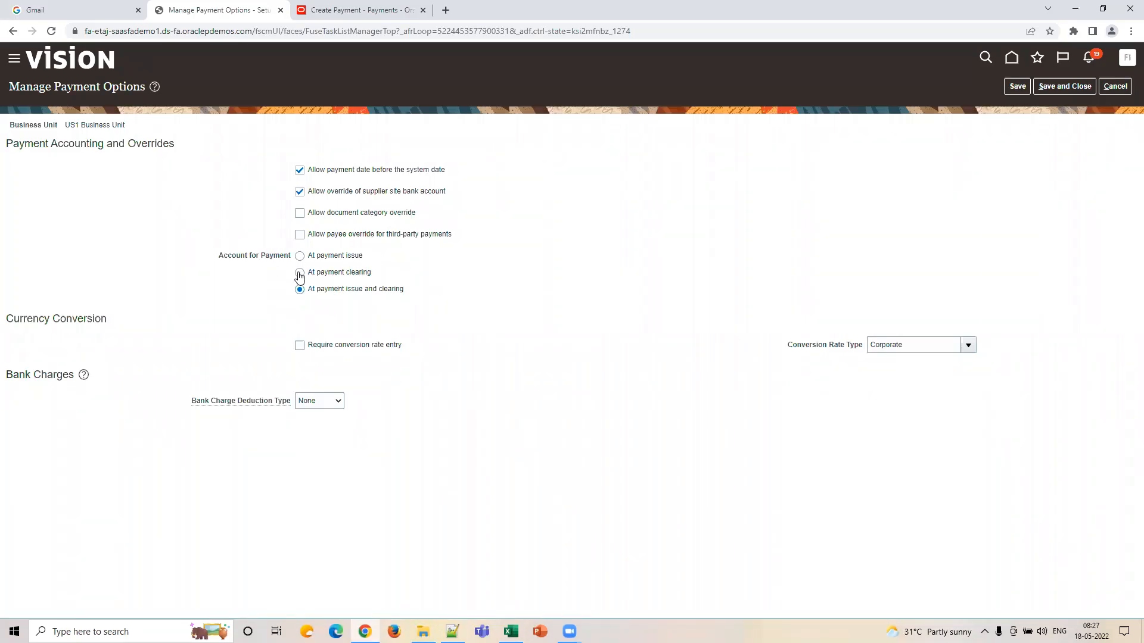
left_click(510, 631)
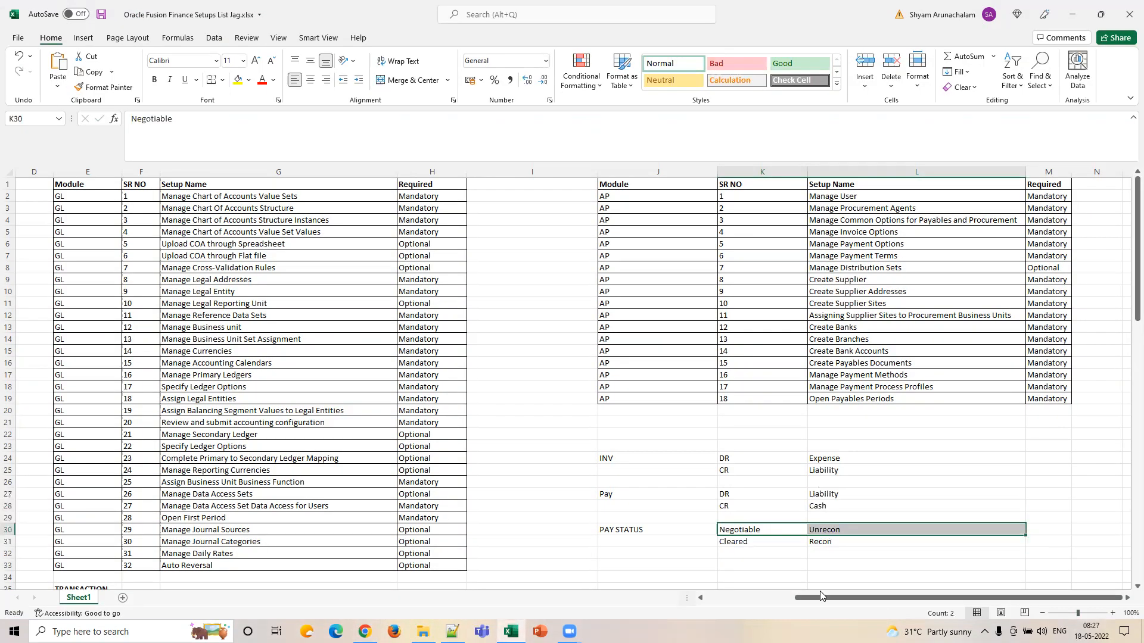
left_click_drag(734, 542, 854, 542)
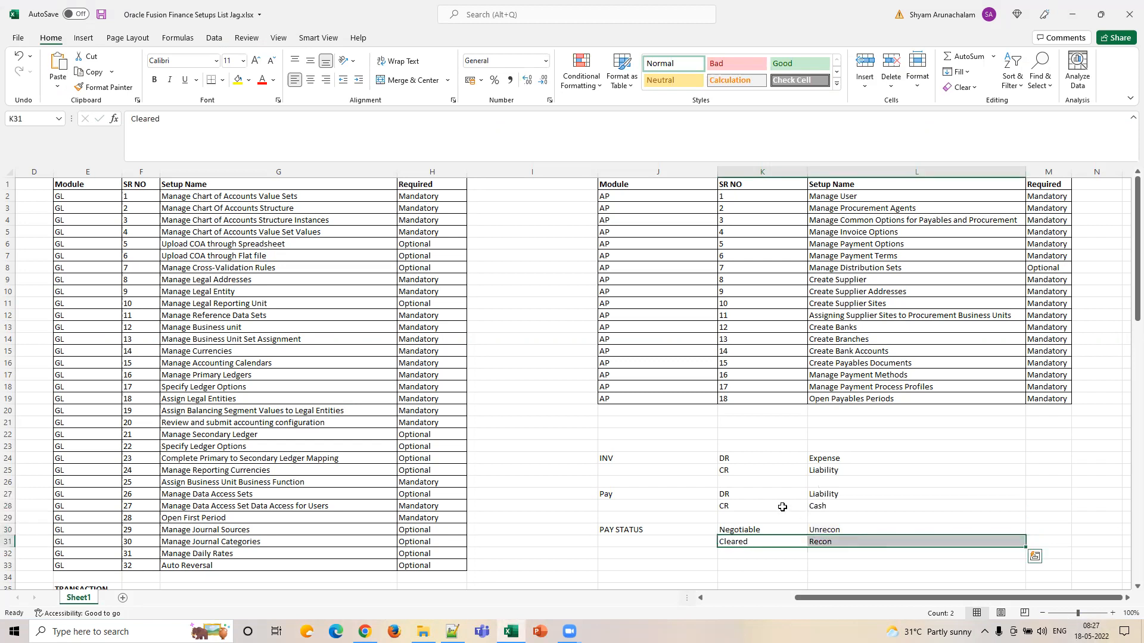
left_click_drag(746, 494, 822, 521)
left_click_drag(748, 532, 854, 531)
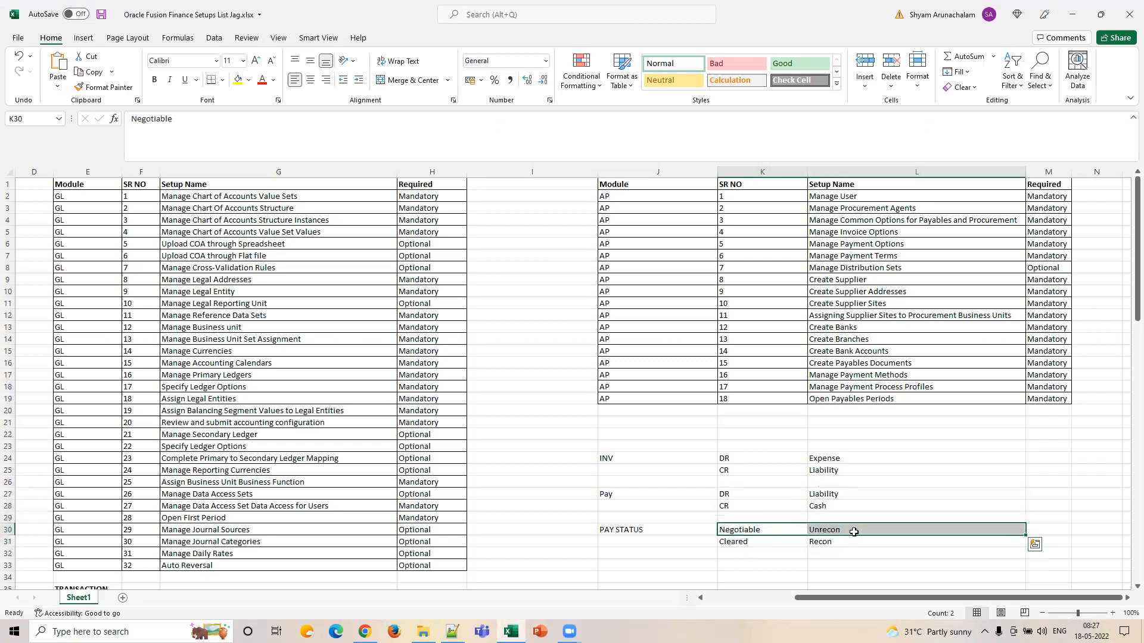
left_click(822, 543)
left_click(365, 632)
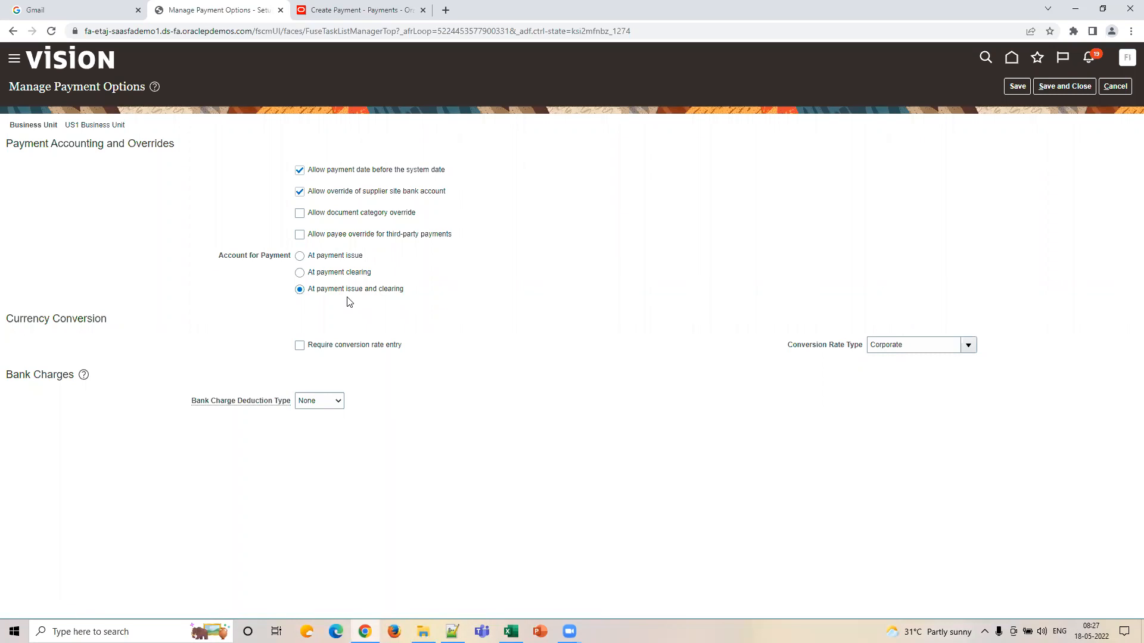
Return to Excel and start the negotiable payment entry with NEG in J34 and DR in K34
left_click(364, 630)
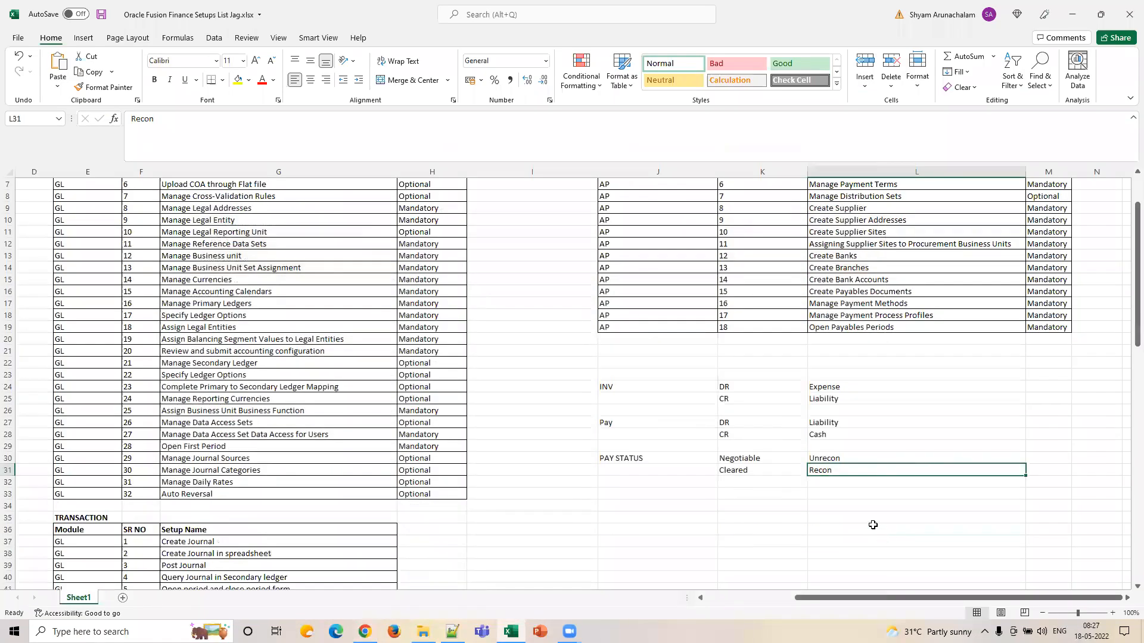
left_click(731, 508)
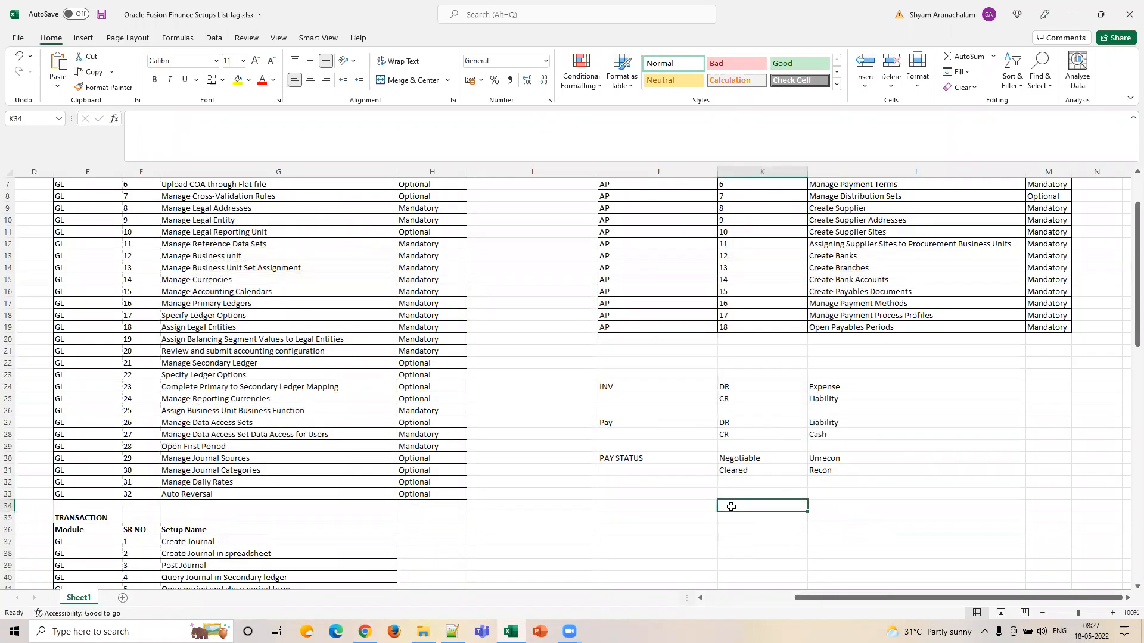
key("Left")
type("NEG")
key("Tab")
type("DR")
Copy Liability from L27 into L34 as the debit account of the NEG entry
key("Tab")
key("Up")
key("Up")
key("Up")
key("Up")
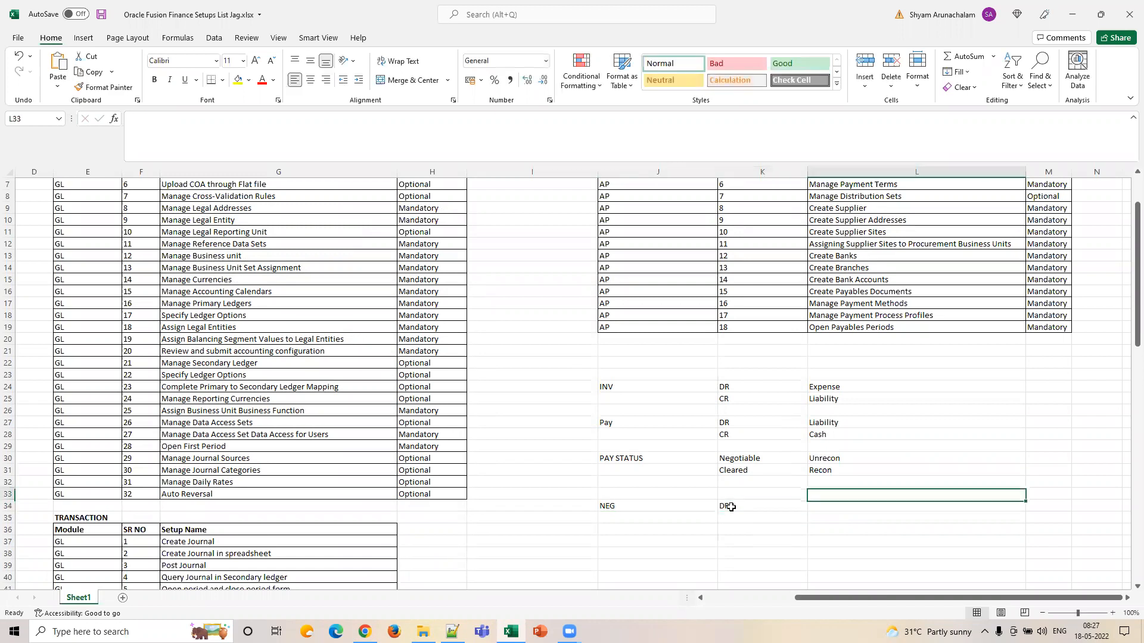
key("Up")
key("Up")
key("Up")
key("ctrl+c")
key("Down")
key("Down")
key("Down")
key("Down")
key("Down")
key("Down")
key("Down")
key("ctrl+v")
Complete the credit line of the NEG entry with CR in K35 and Cash Clearing in L35
key("Down")
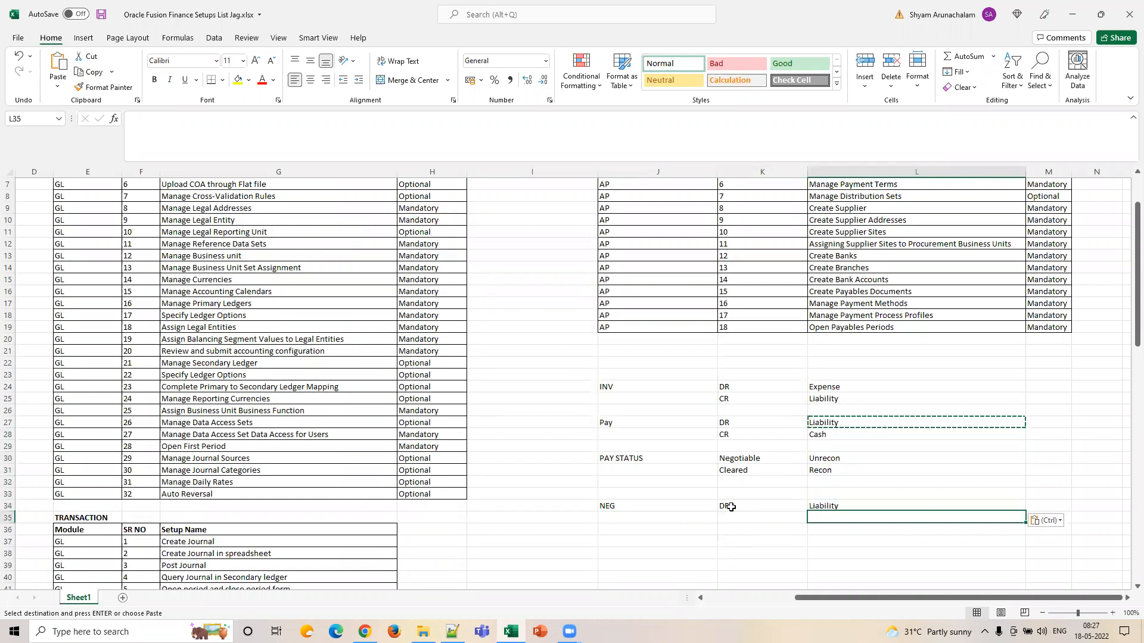
key("Left")
type("CR")
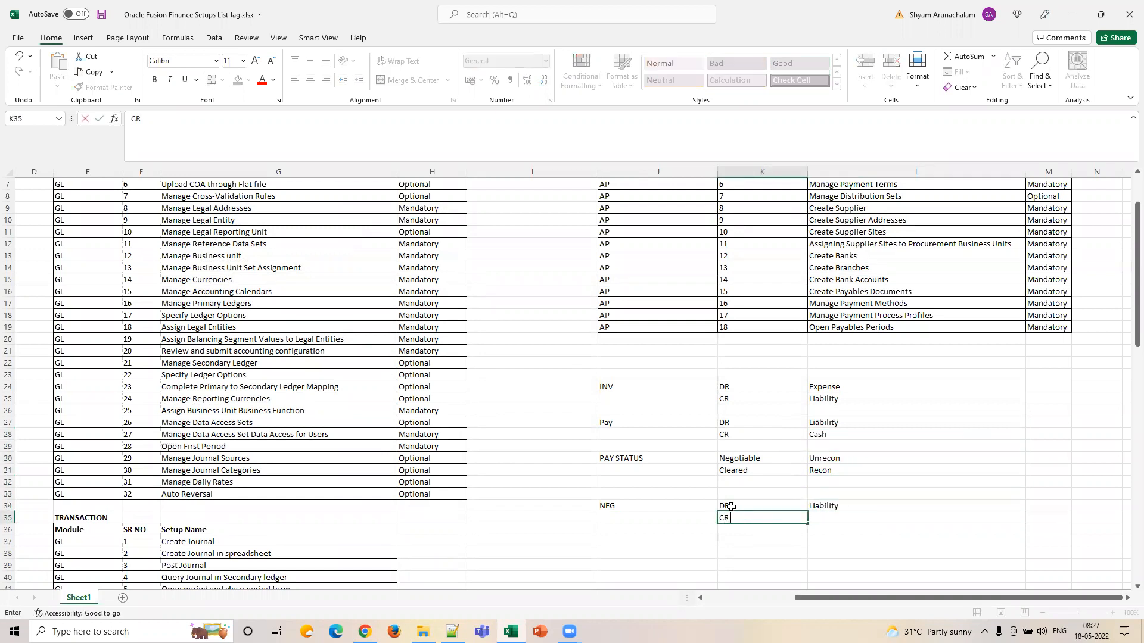
key("Right")
type("Ca")
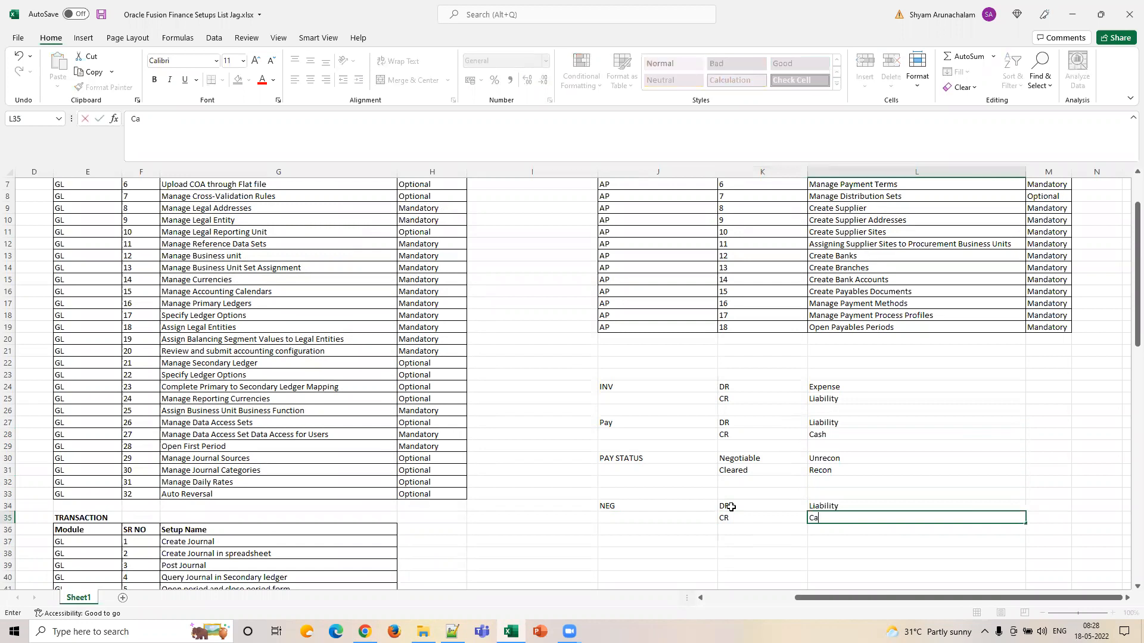
type("sh Clearing")
key("Return")
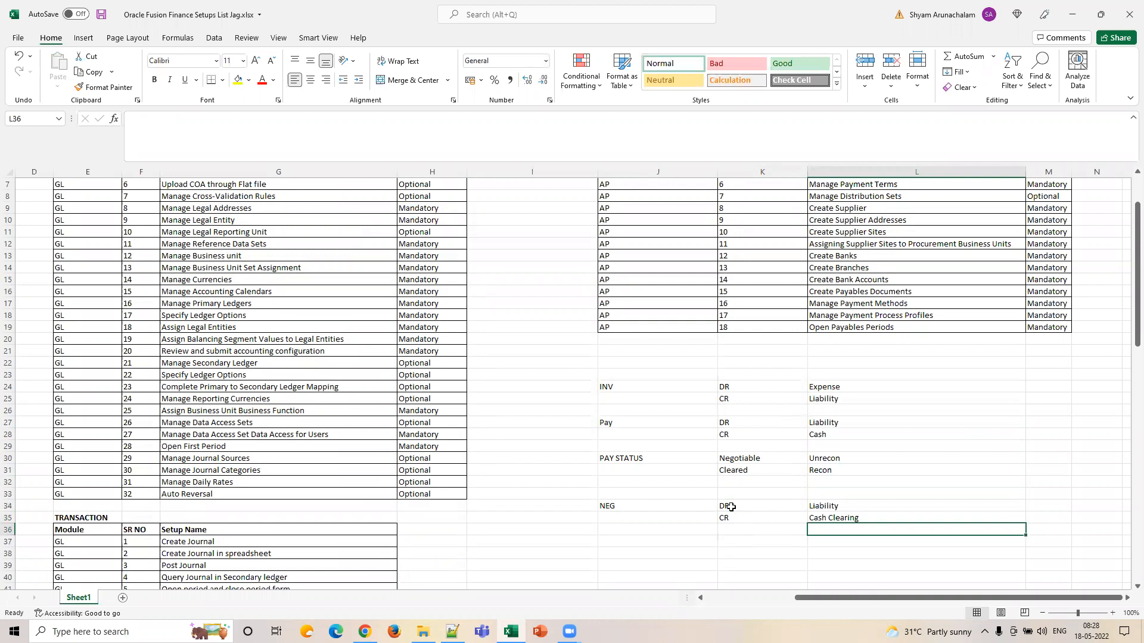
Start the cleared payment entry with Cleared in J37 and DR in K37
key("Down")
key("Left")
key("Left")
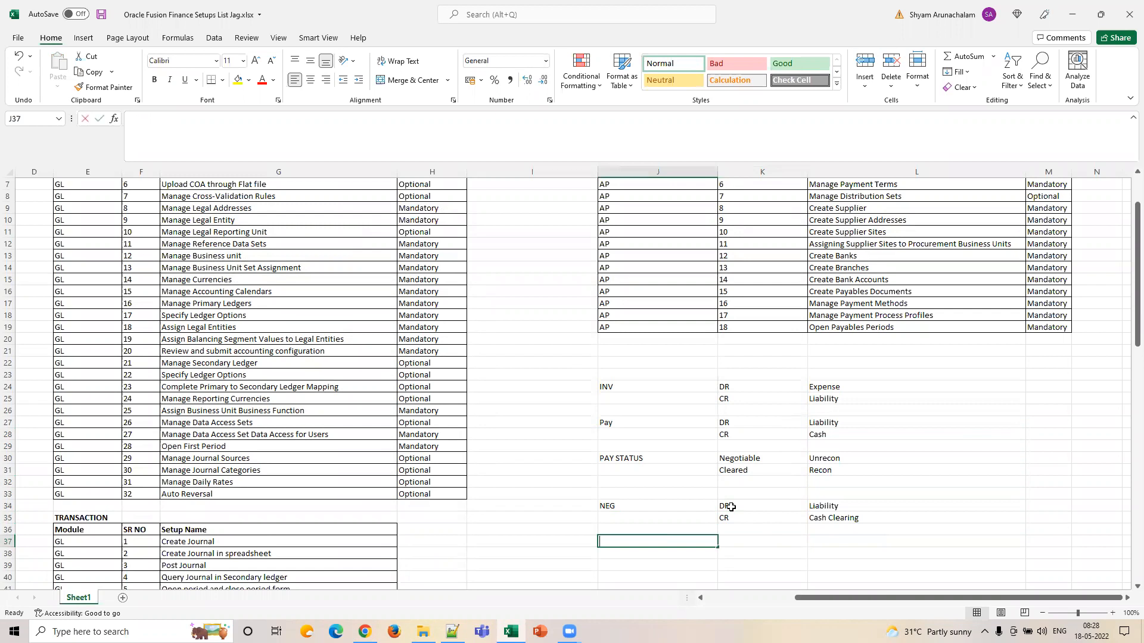
type("Cleared")
key("Tab")
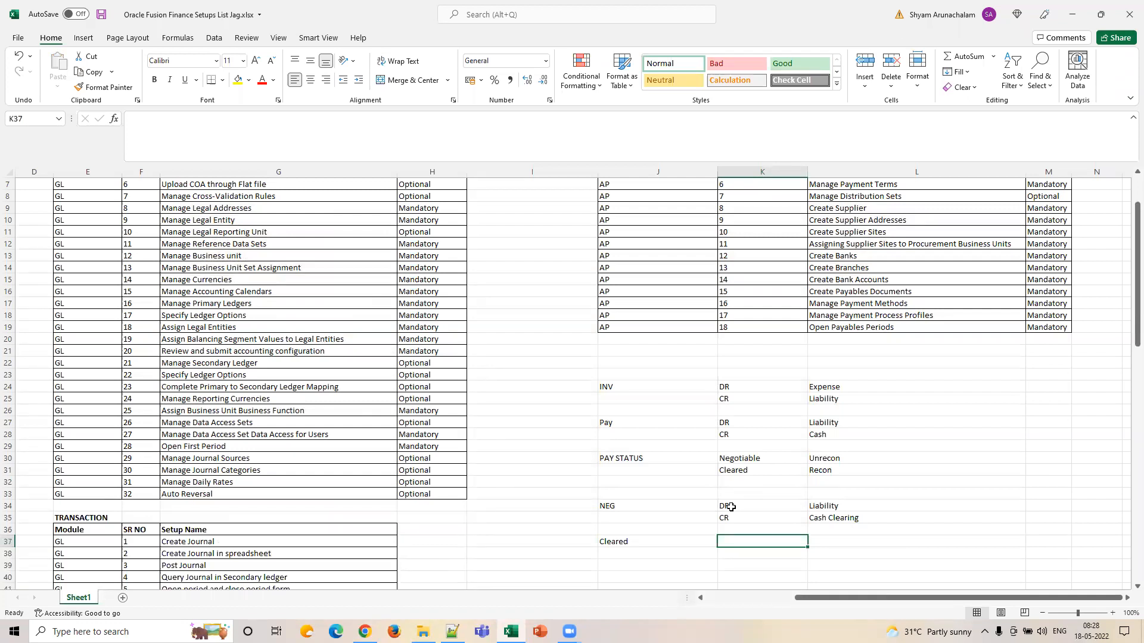
type("DR")
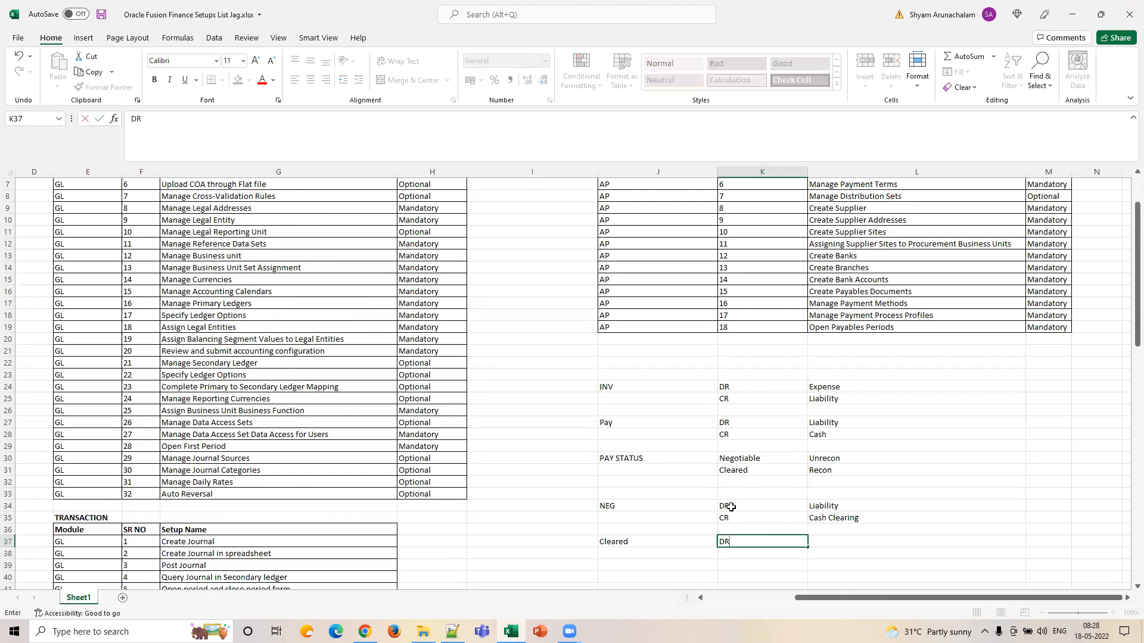
key("Tab")
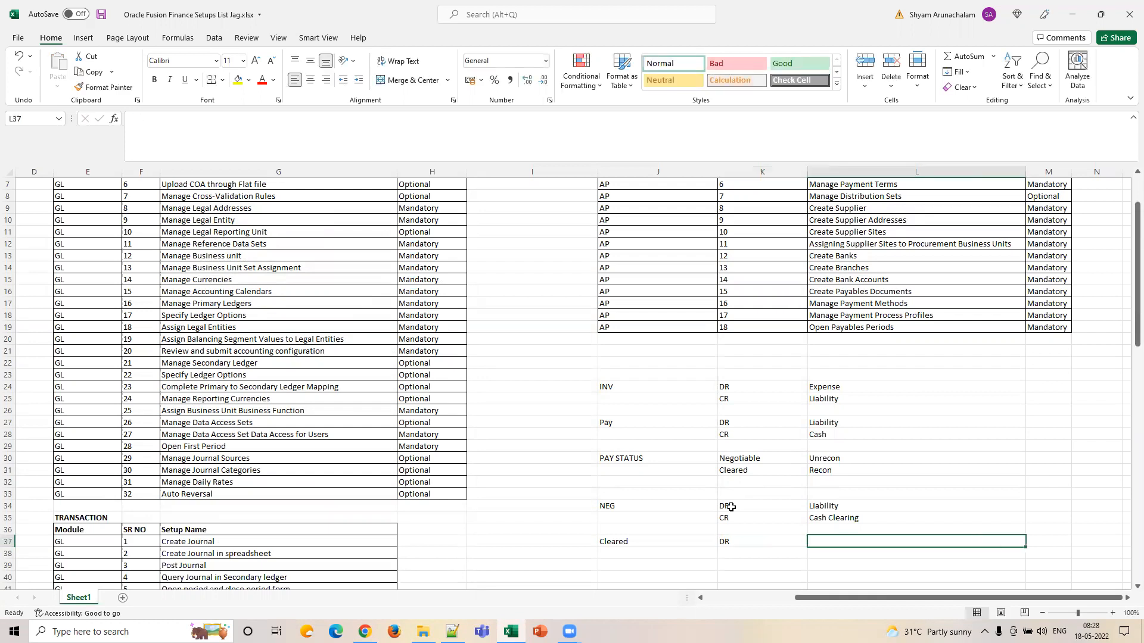
Enter Cash Clearing in L37 as the Cleared entry's debit account and CR in K38 for its credit line
type("Cash Clearing")
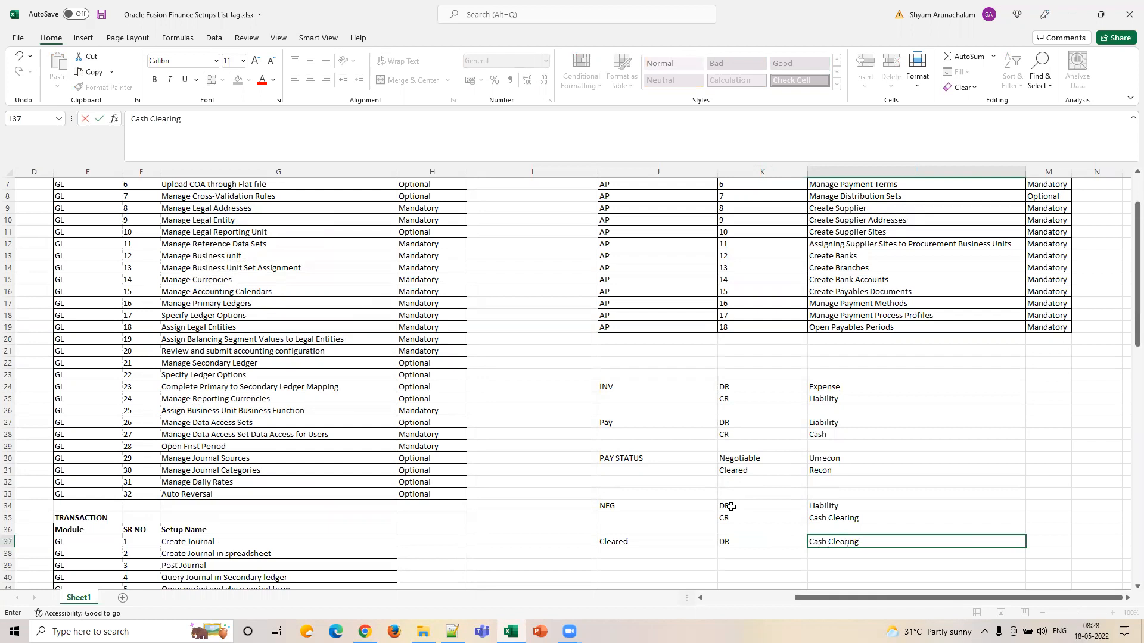
key("Return")
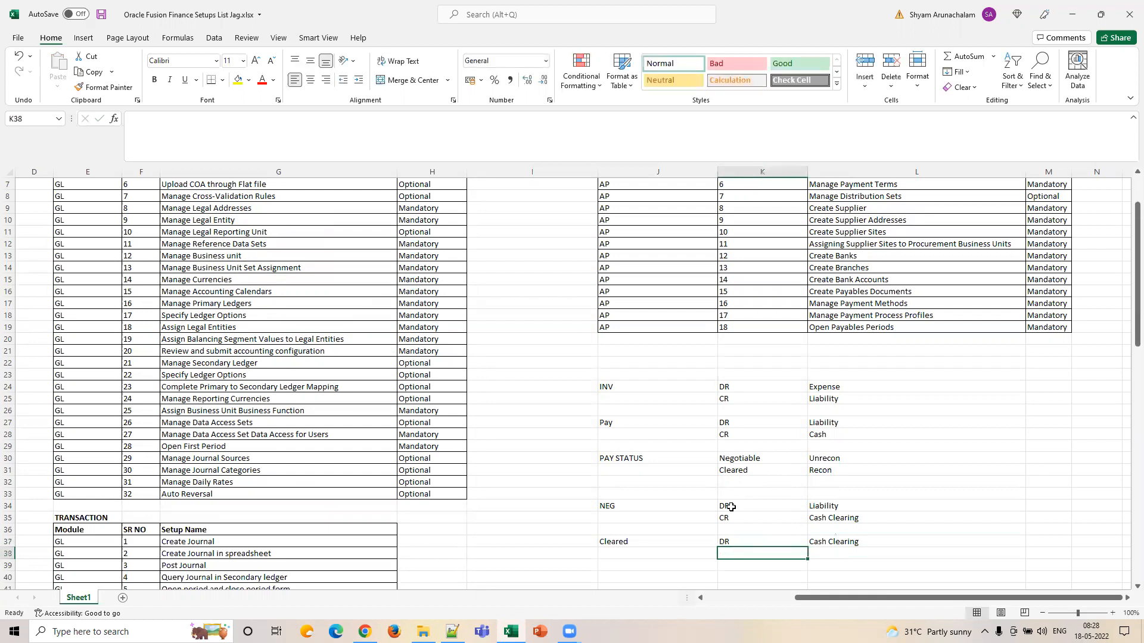
type("CR")
key("Tab")
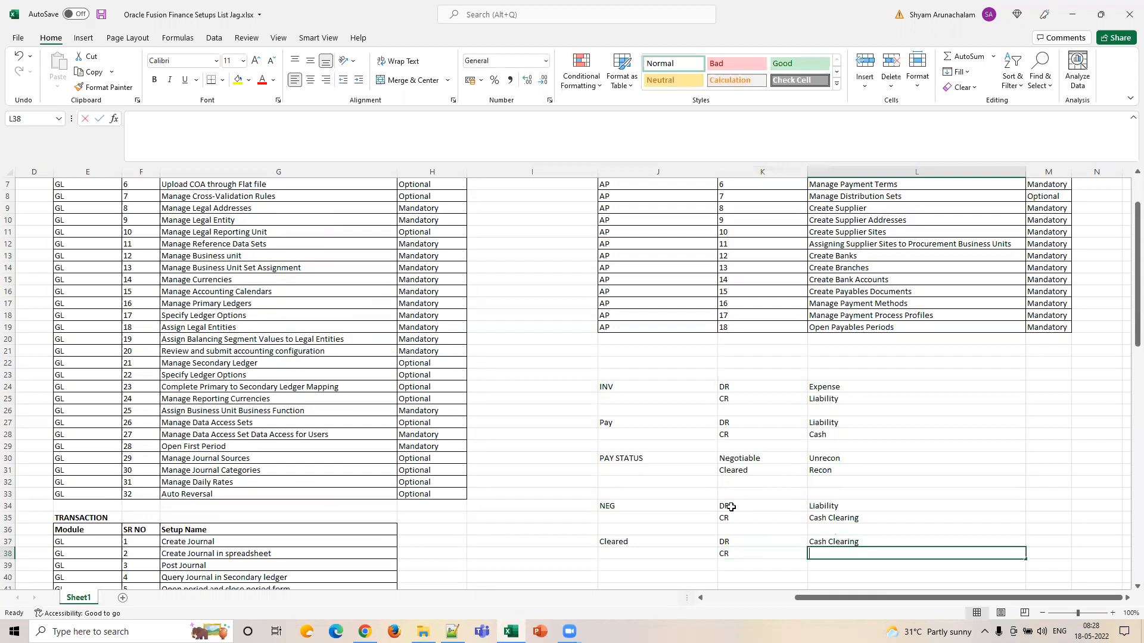
Enter CASH in L38 as the credit account of the Cleared entry
type("Cash")
key("Tab")
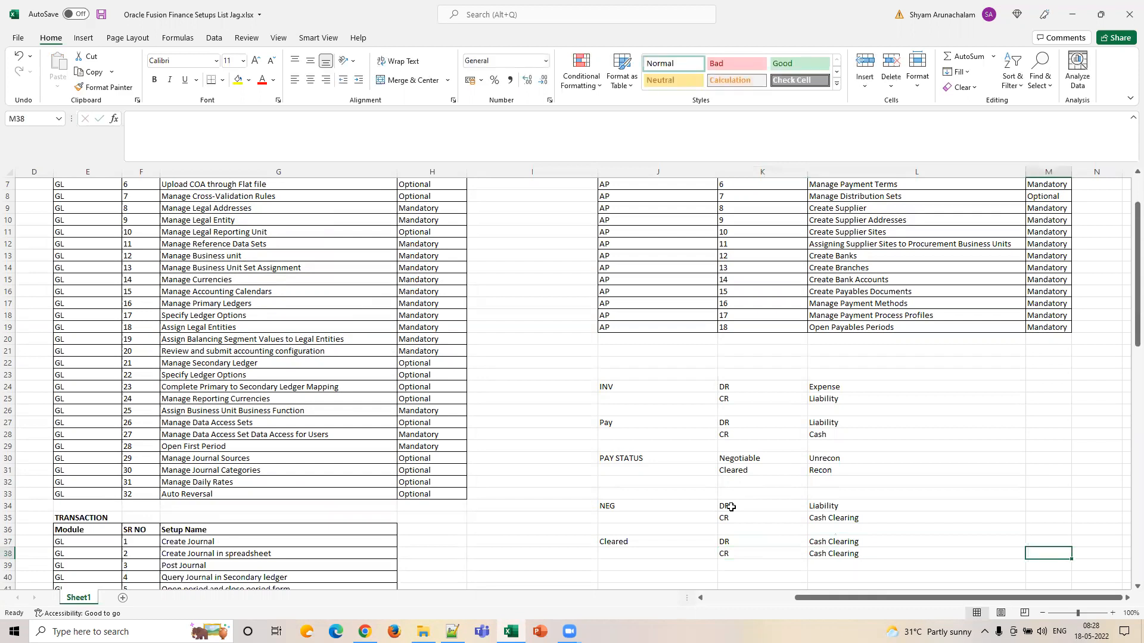
double_click(853, 557)
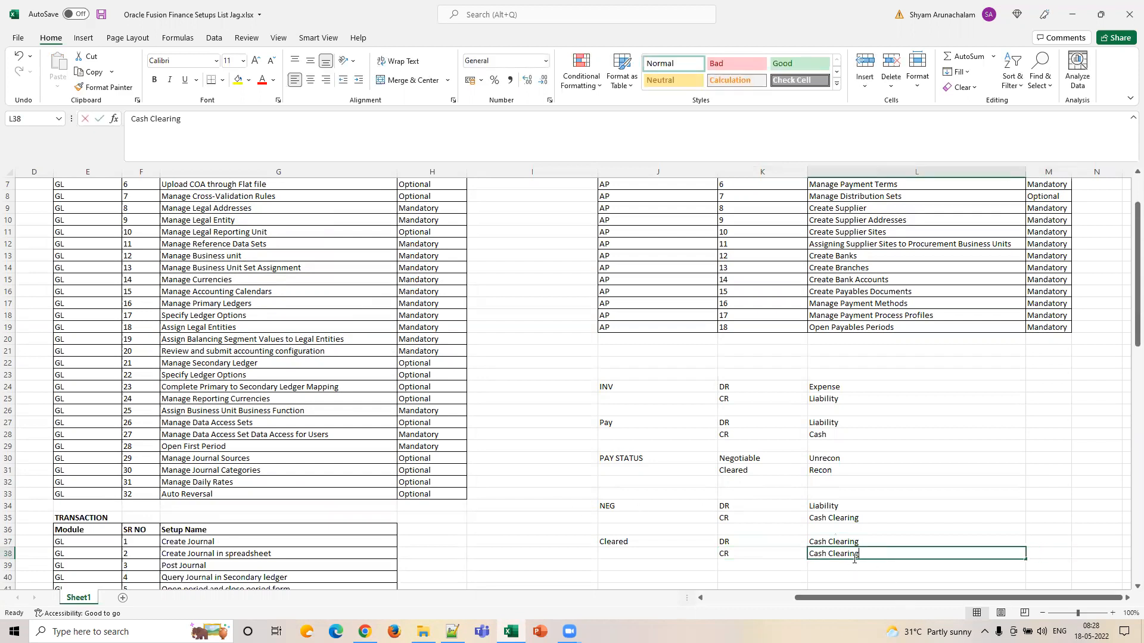
type("CASH")
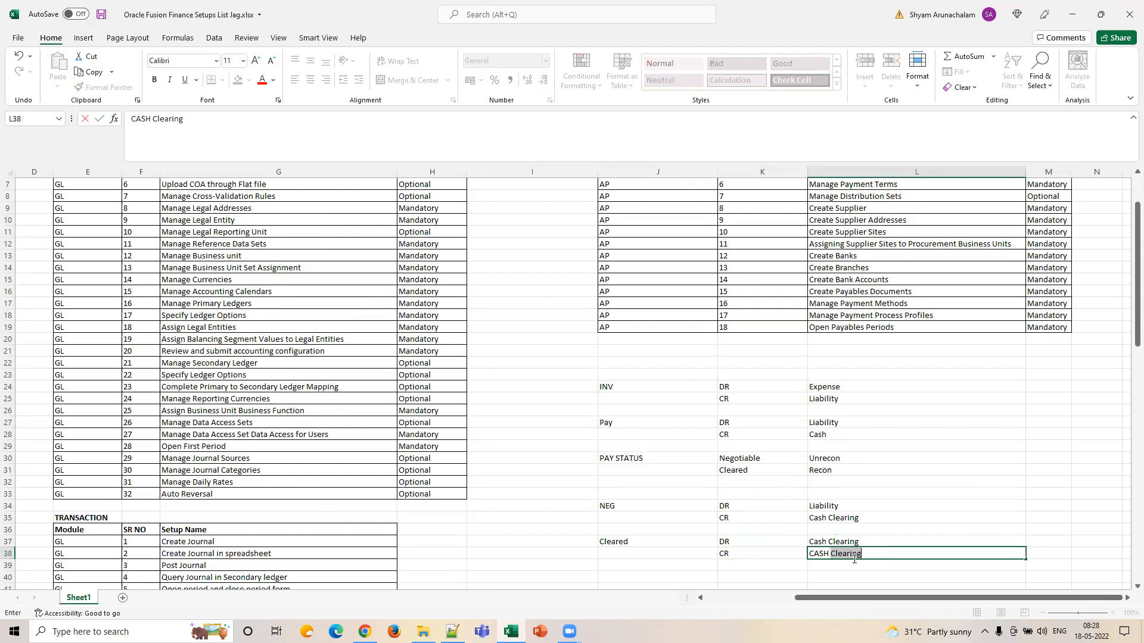
key("BackSpace")
key("Tab")
left_click(849, 554)
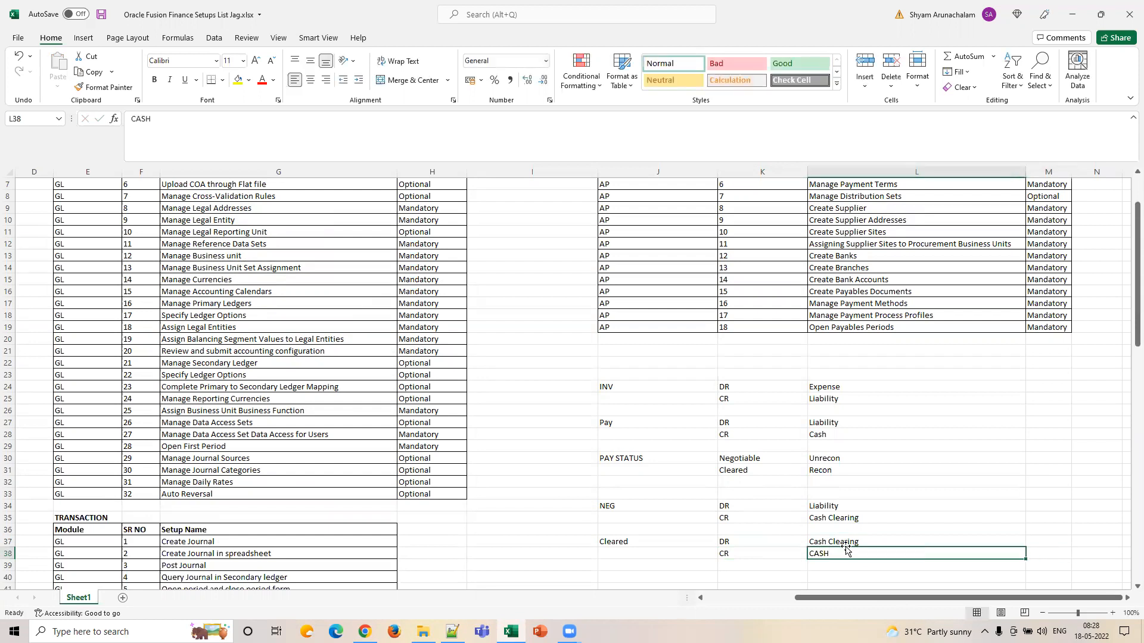
Compare the Pay, NEG and Cleared account lines, and check the Account for Payment setting in the browser
left_click(835, 427)
left_click(837, 435)
left_click(855, 516)
left_click_drag(859, 541, 860, 520)
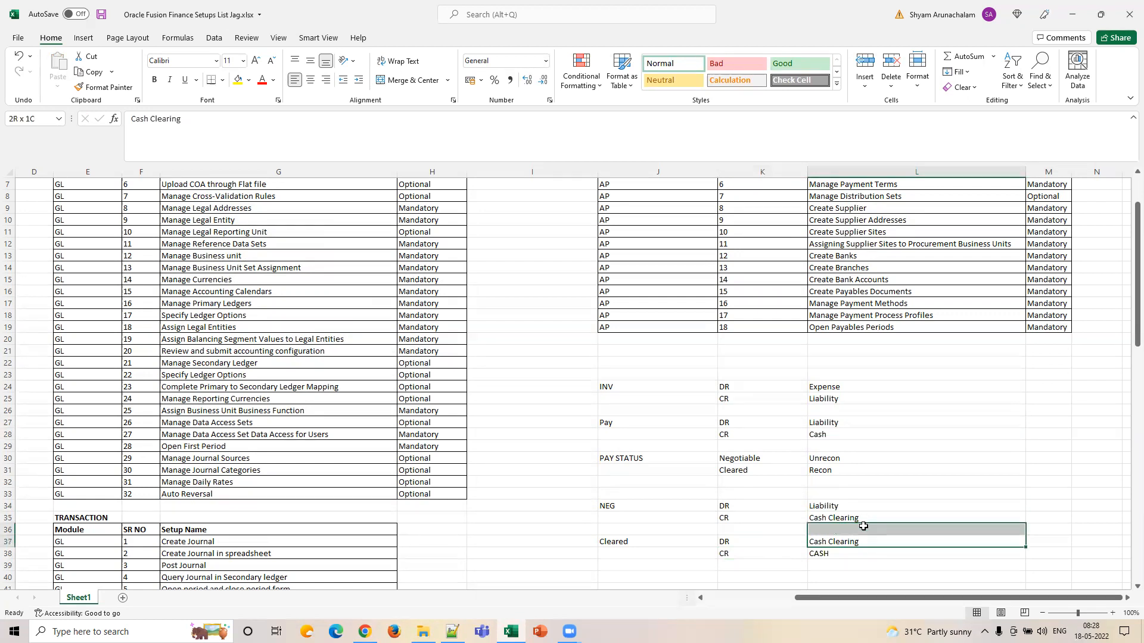
left_click(1052, 520)
left_click_drag(731, 518, 848, 545)
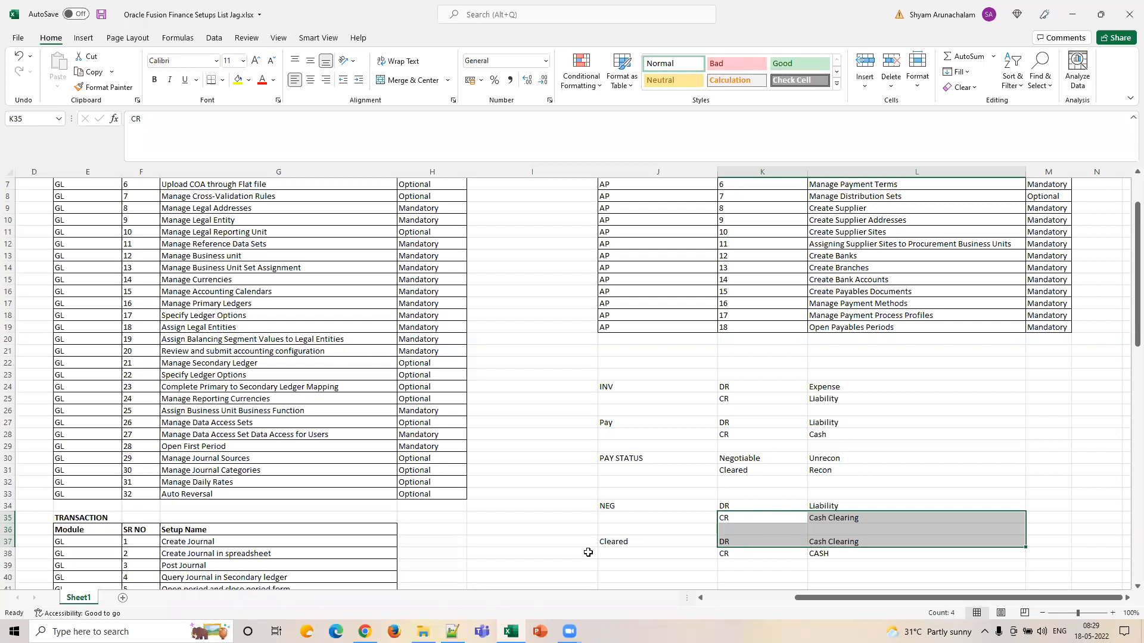
left_click(364, 631)
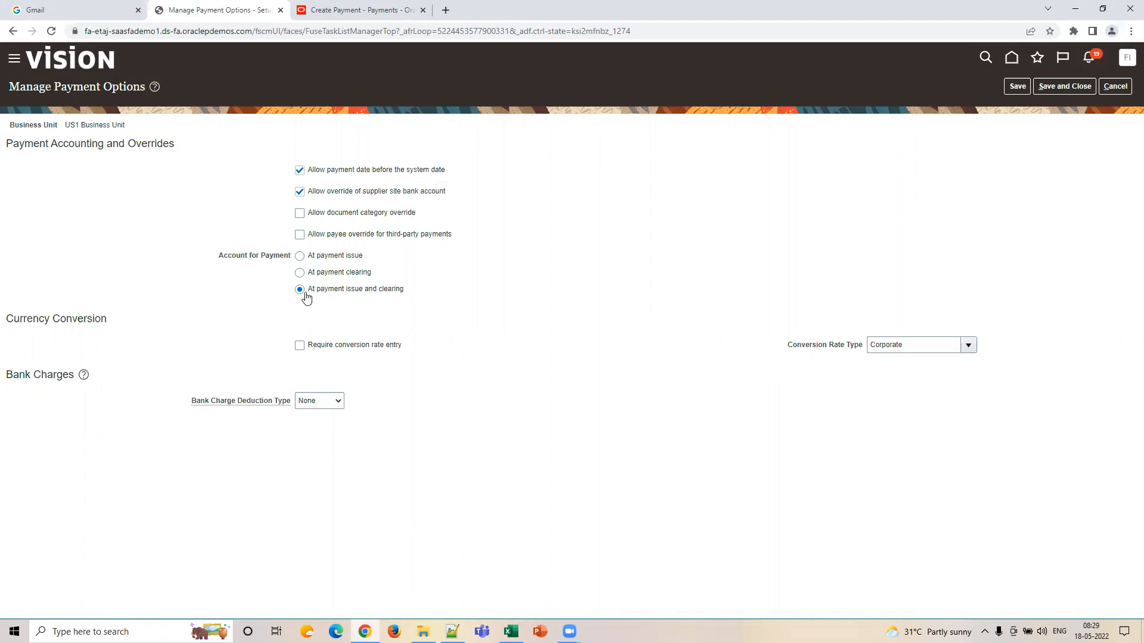
Return to Excel and clear all the sample accounting entries from J24:L39
key("alt+Tab")
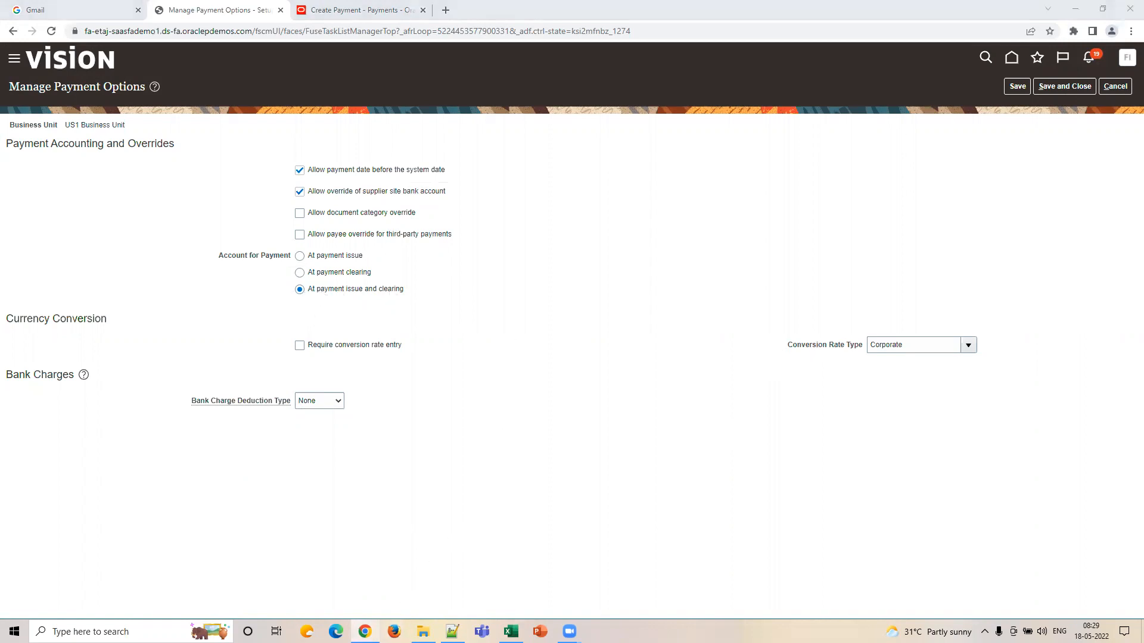
left_click(787, 519)
left_click_drag(603, 388, 927, 562)
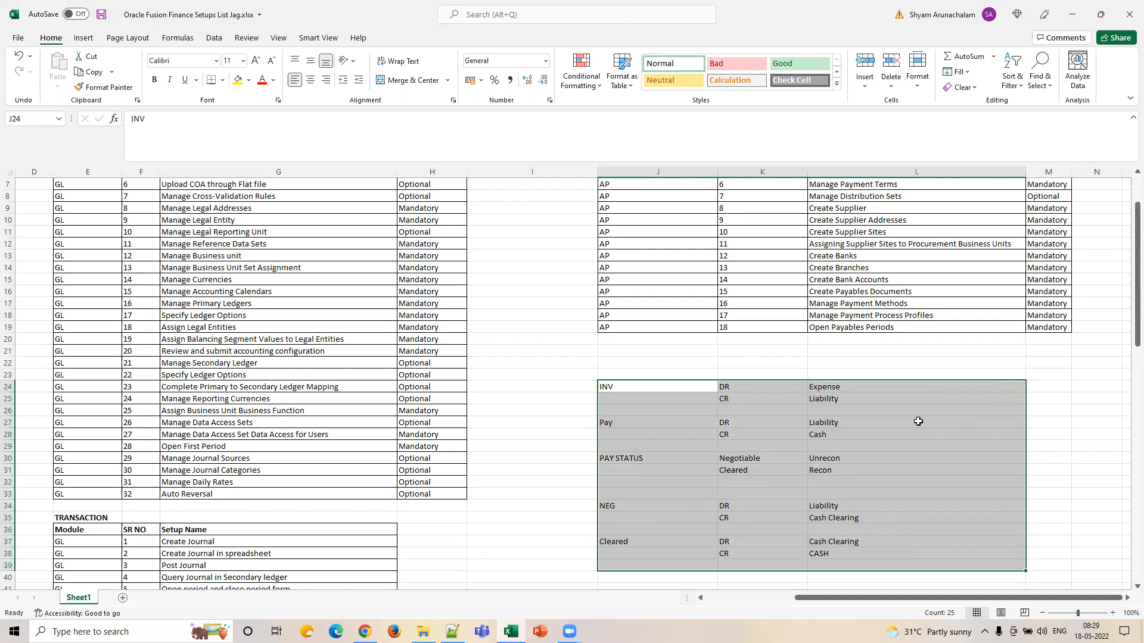
left_click(503, 102)
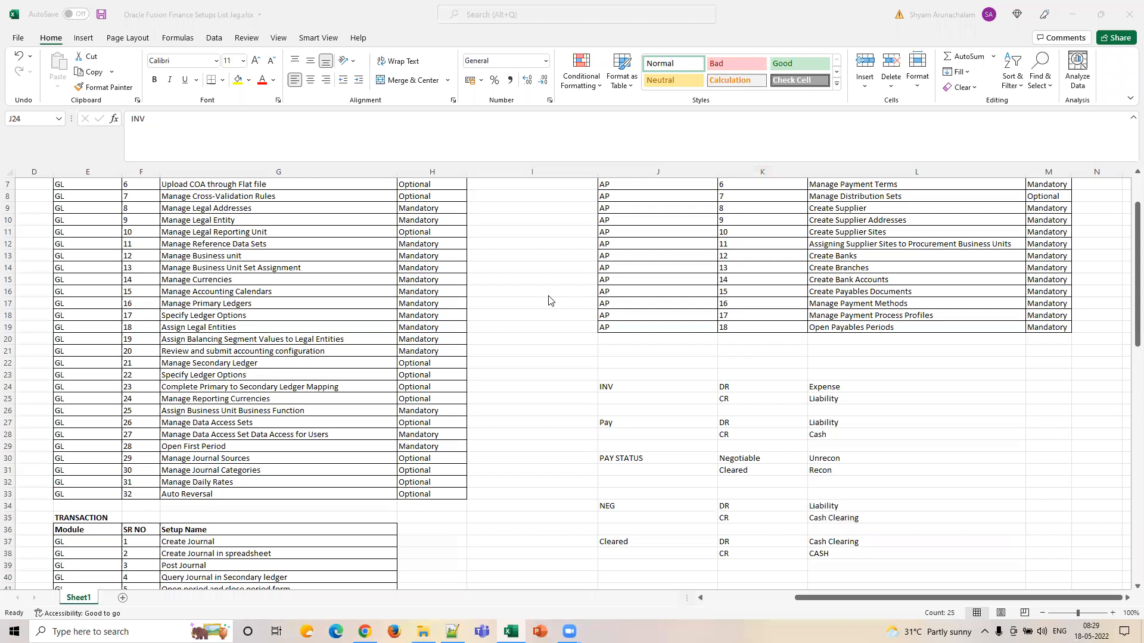
left_click(633, 376)
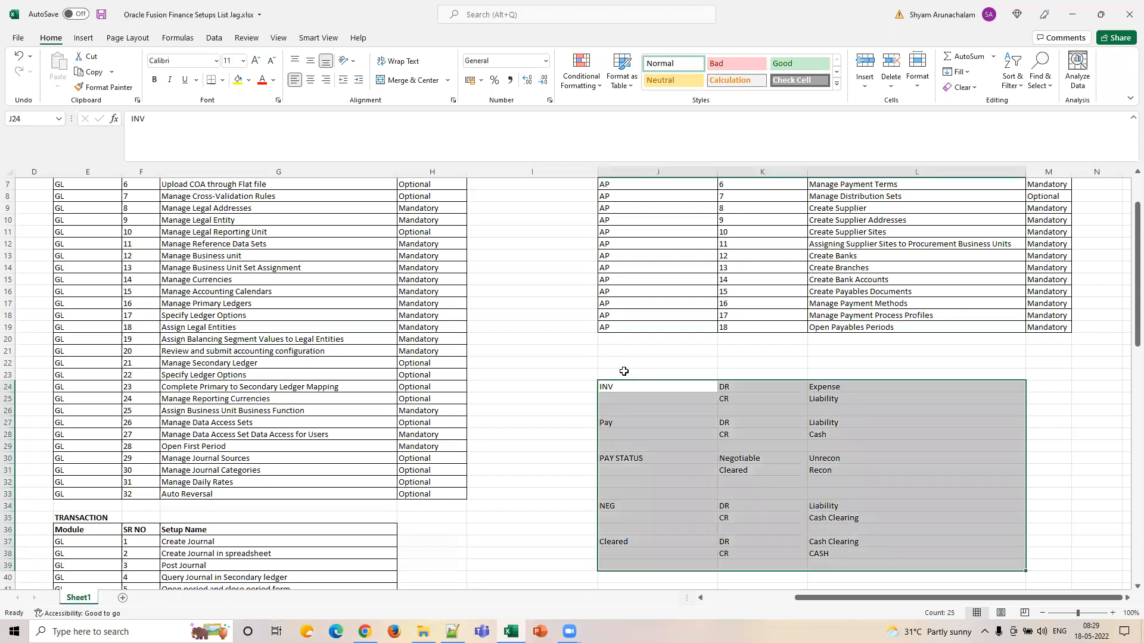
key("Delete")
left_click(624, 371)
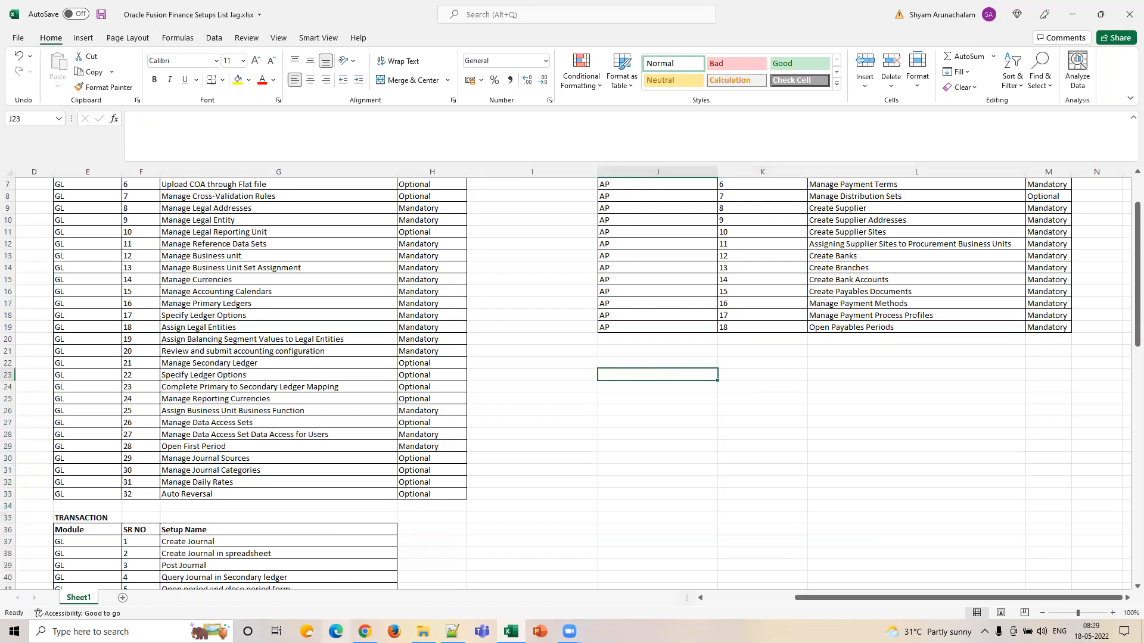
Switch to the browser and review the Conversion Rate Type and the available Bank Charge Deduction Type options
left_click(365, 632)
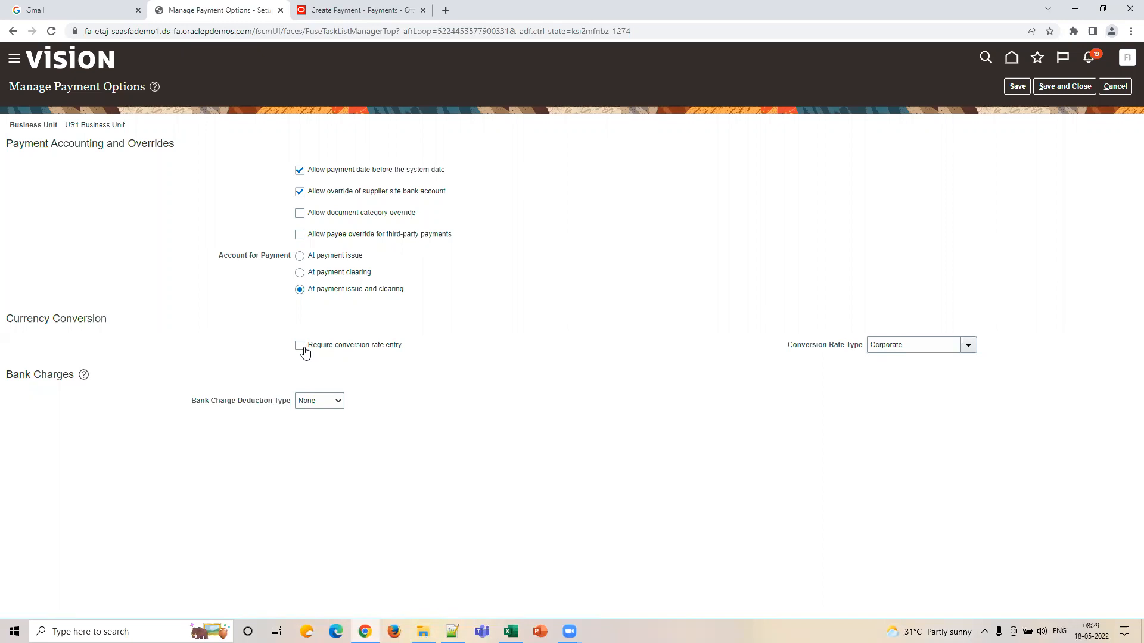
left_click(921, 346)
left_click(377, 390)
left_click(308, 402)
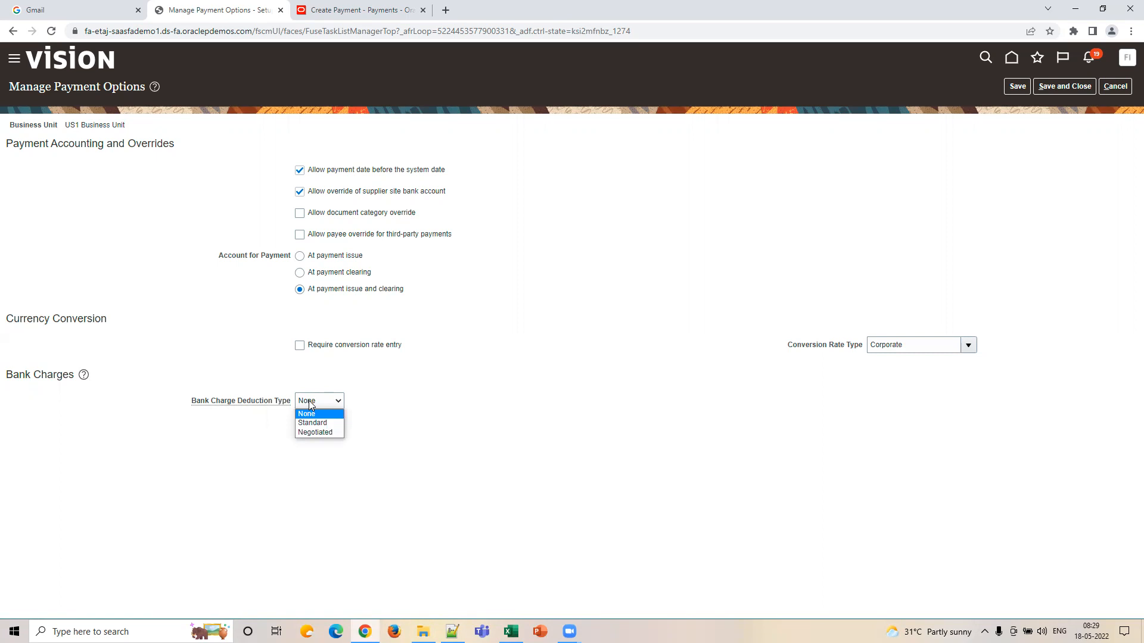
left_click(496, 399)
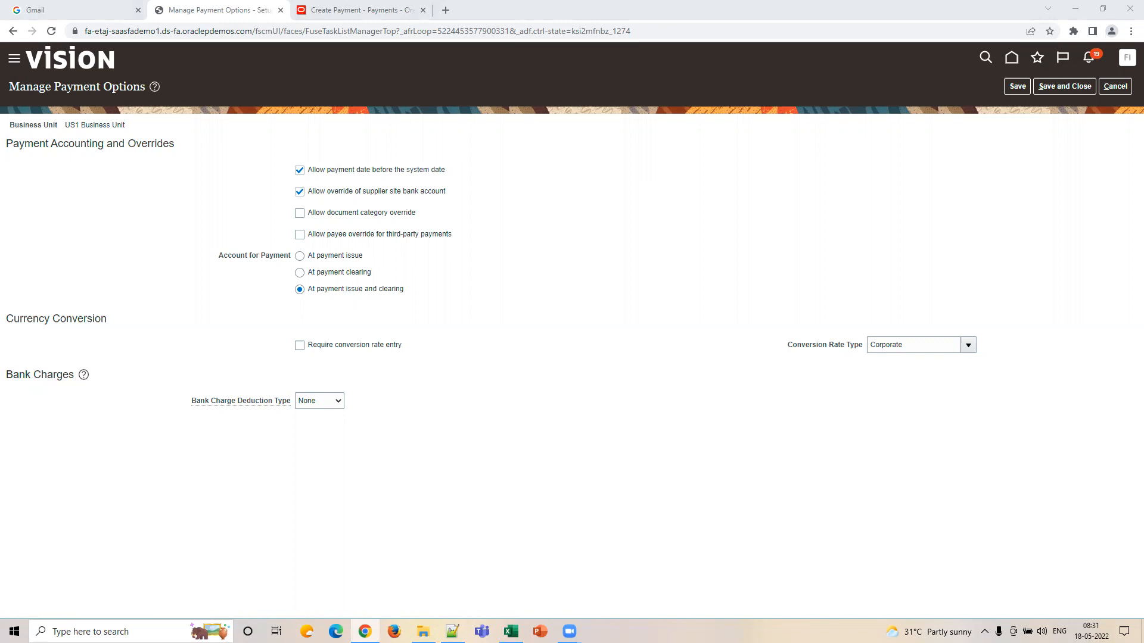
Switch to Excel and view the start of the AP setup list
left_click(512, 631)
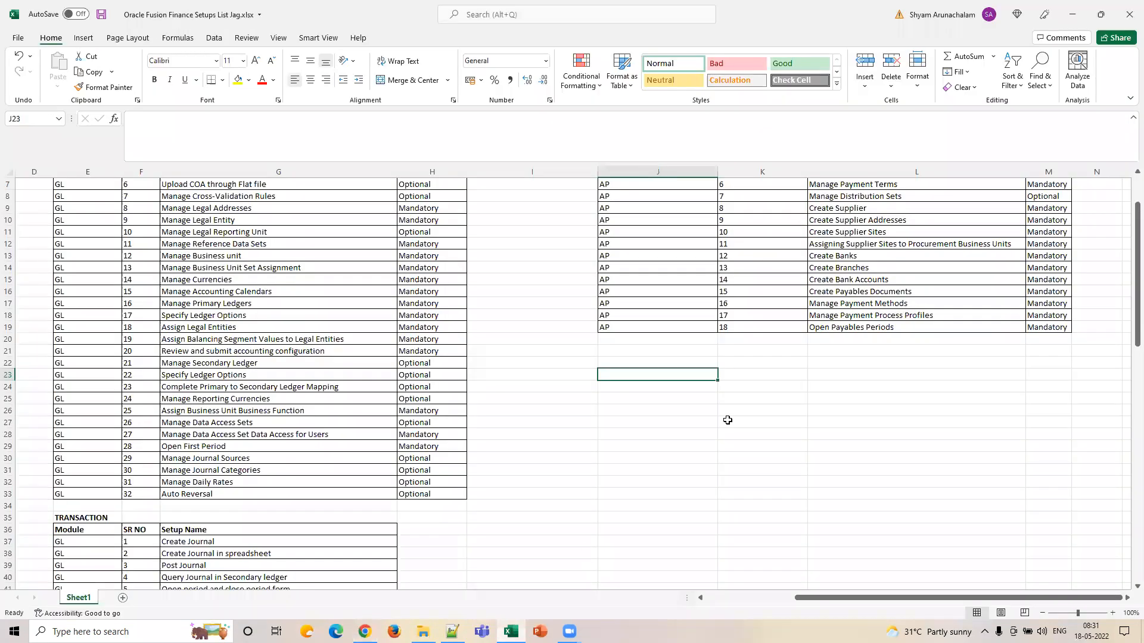
left_click(699, 363)
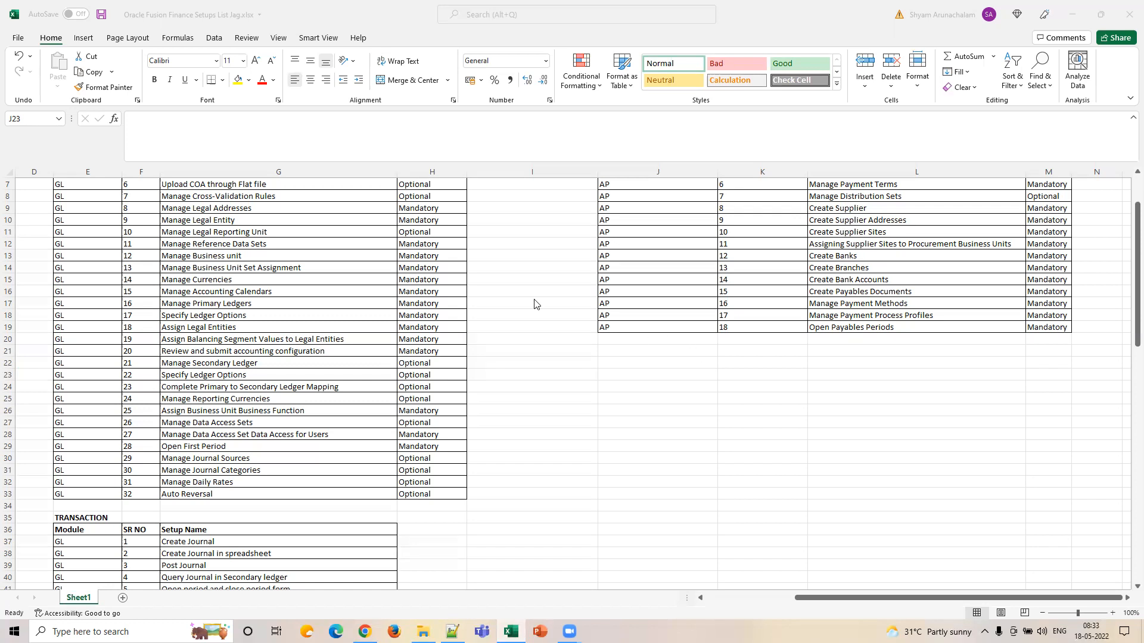
scroll(839, 440, "up", 2)
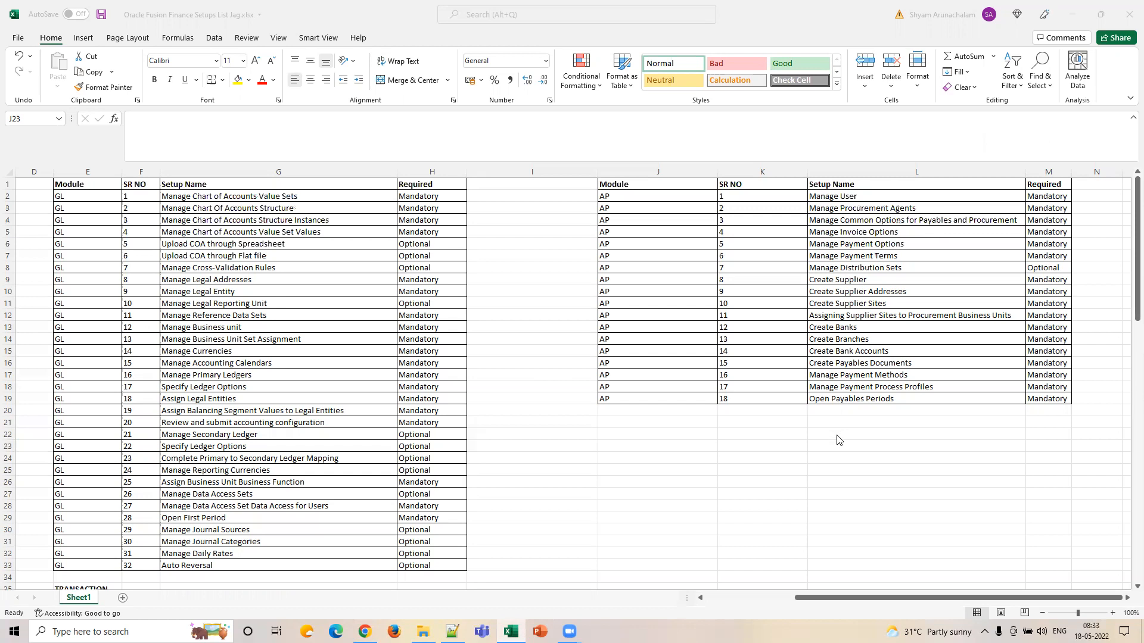
Go back to the browser and try Standard and Negotiated as the Bank Charge Deduction Type, restoring None each time
left_click(364, 632)
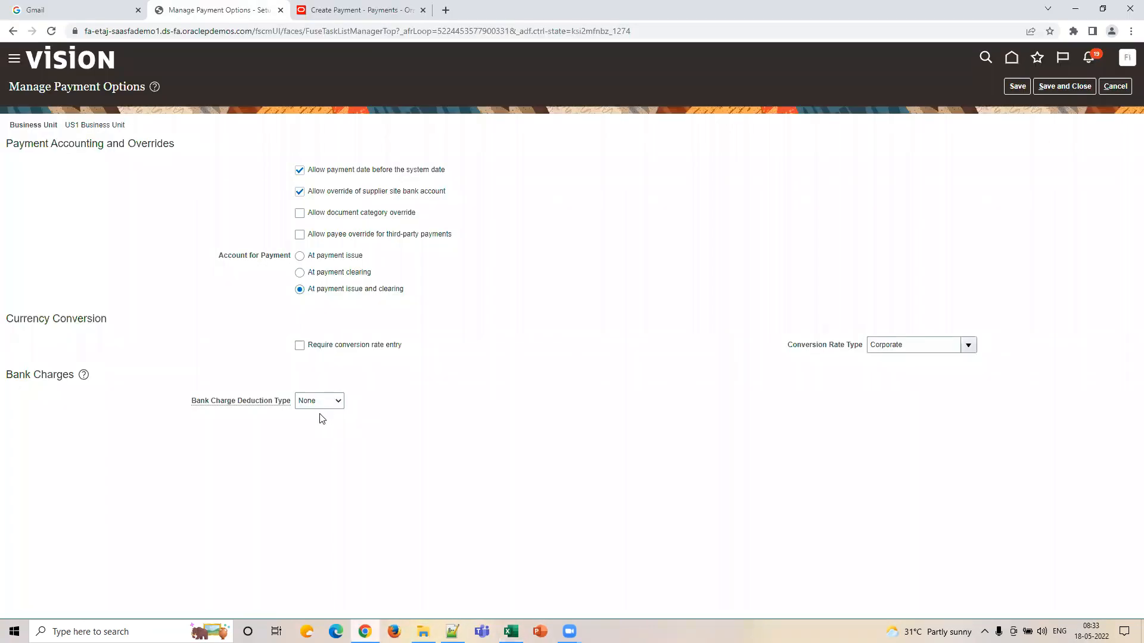
left_click(335, 405)
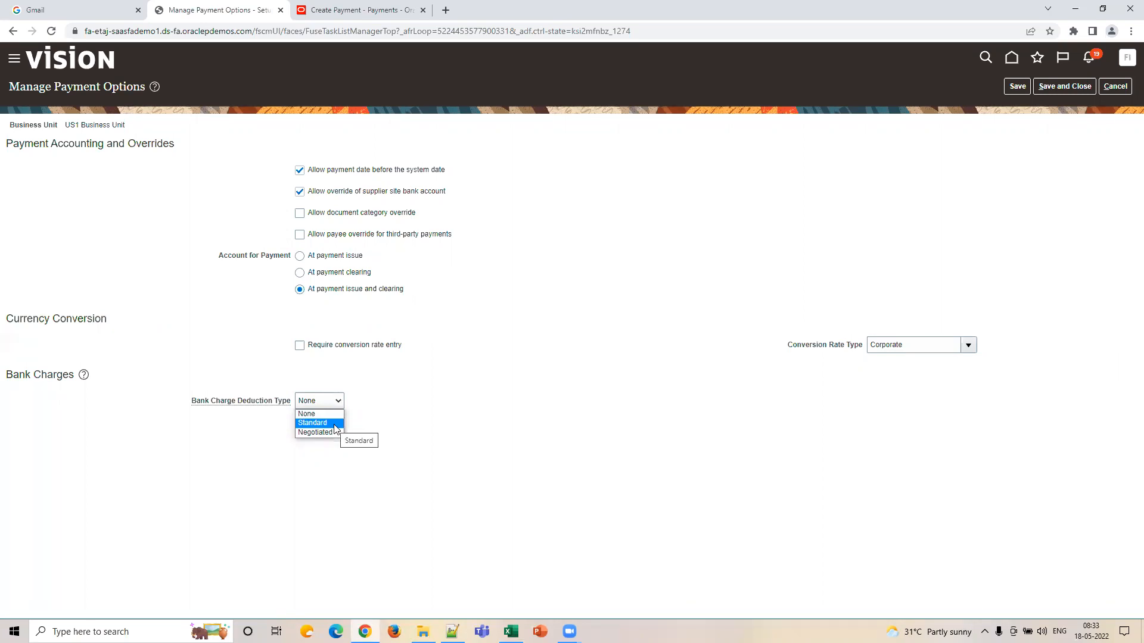
left_click(336, 423)
left_click(330, 401)
left_click(331, 432)
left_click(334, 402)
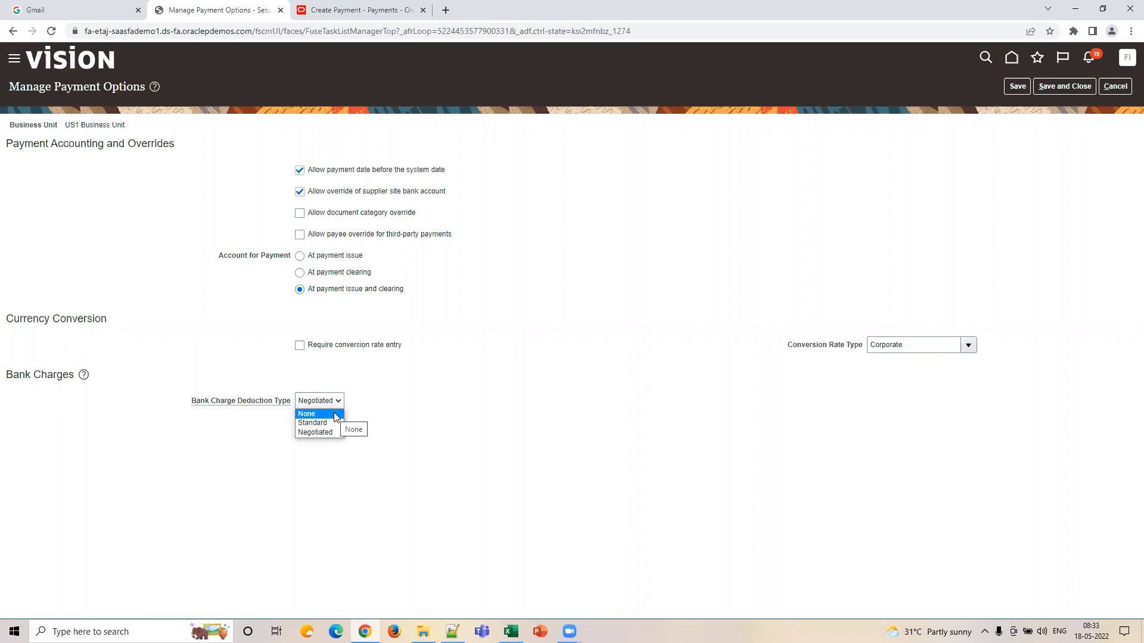
left_click(335, 415)
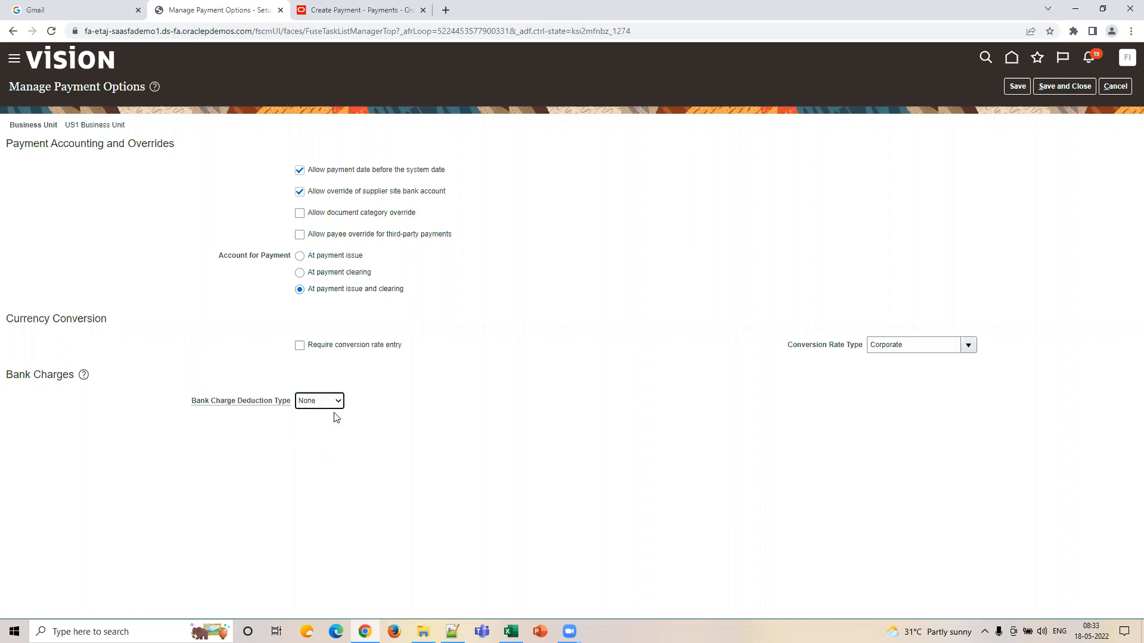
left_click(319, 402)
left_click(320, 424)
left_click(325, 402)
left_click(325, 433)
left_click(337, 402)
left_click(334, 415)
Cancel out of Manage Payment Options and locate that setup in the Excel AP list
left_click(1114, 86)
key("alt+Tab")
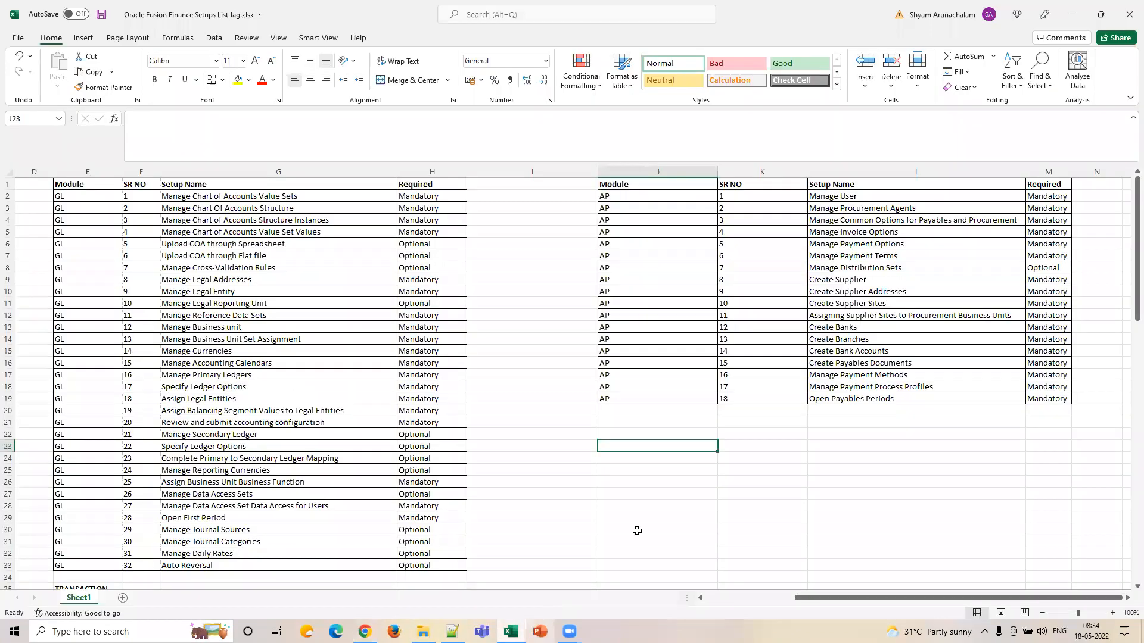
left_click(902, 241)
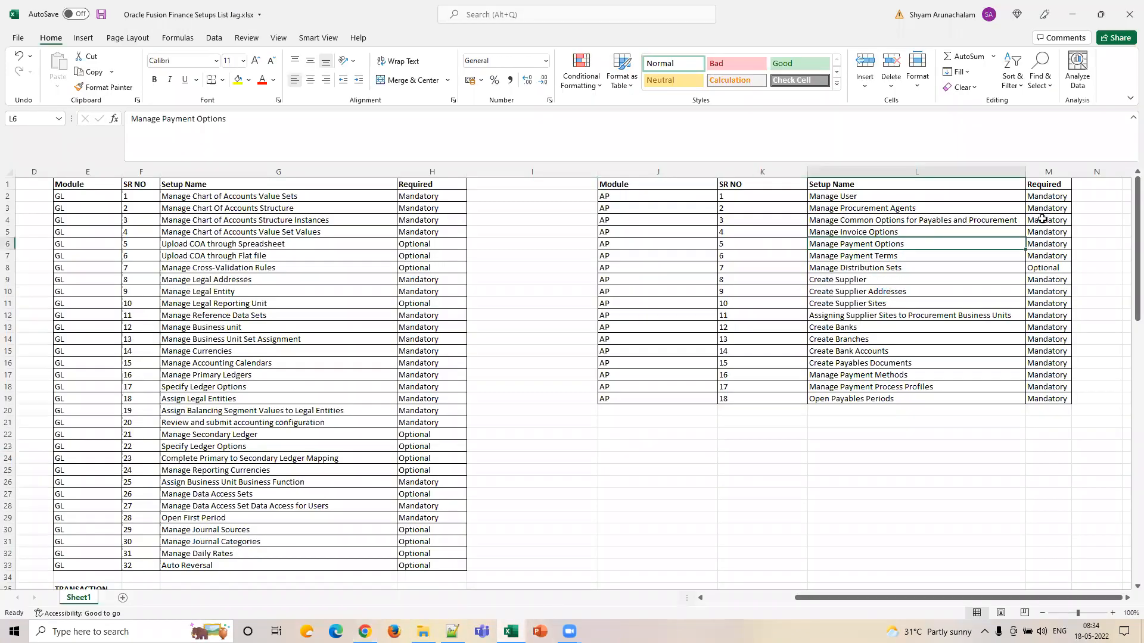
Mark the first five AP setups, Manage User through Manage Payment Options, with C in N2:N6 and save the workbook
left_click(1082, 201)
type("C")
key("Return")
type("C")
key("Return")
type("C")
key("Return")
type("C")
key("Return")
type("C")
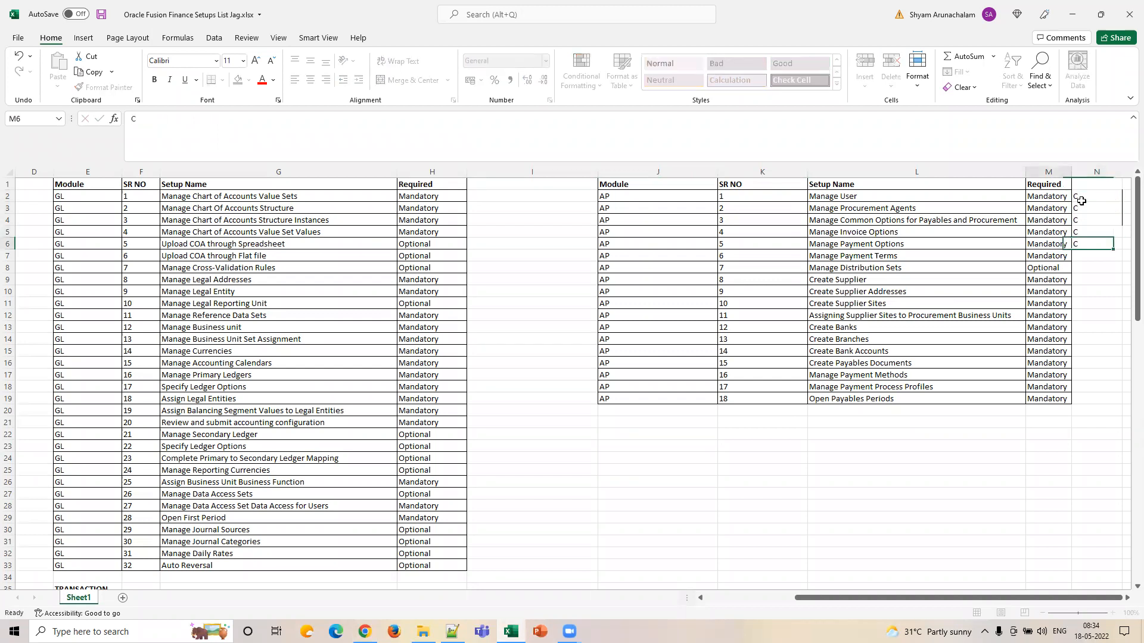
key("Left")
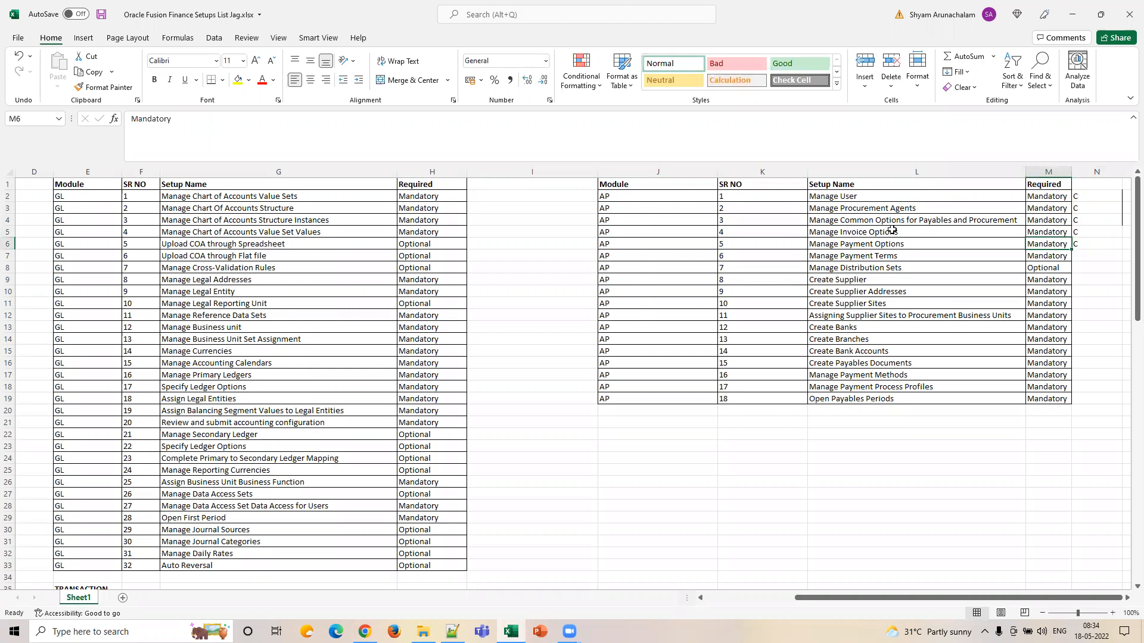
key("ctrl+s")
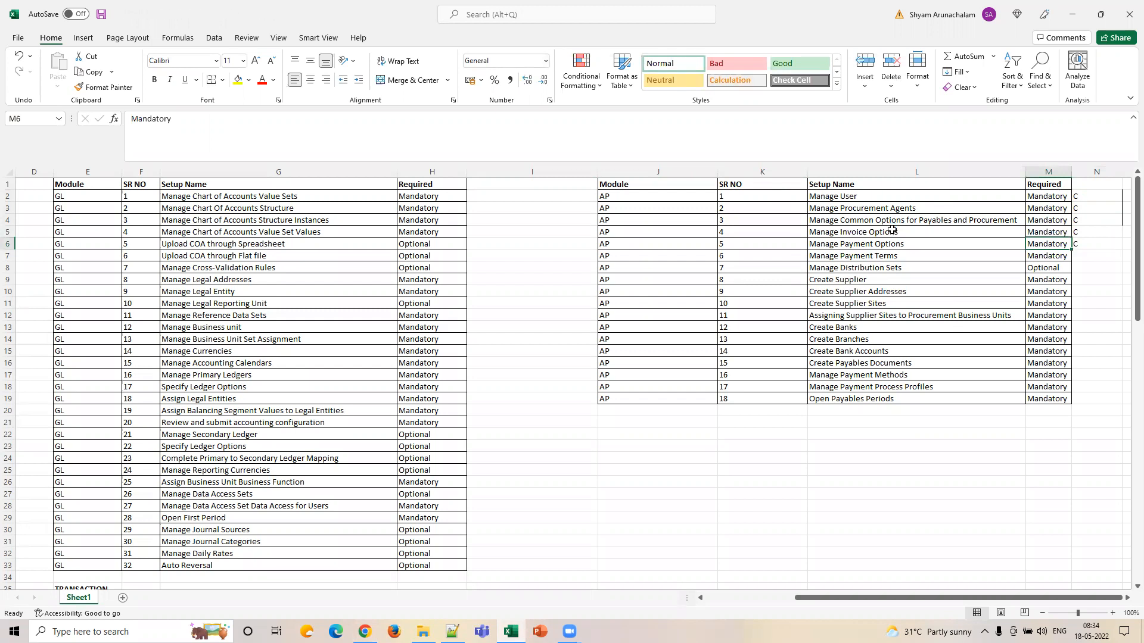
Review the Manage User, Manage Procurement Agents and Create Supplier Sites rows in the AP setup list
left_click(861, 201)
left_click_drag(862, 200, 861, 201)
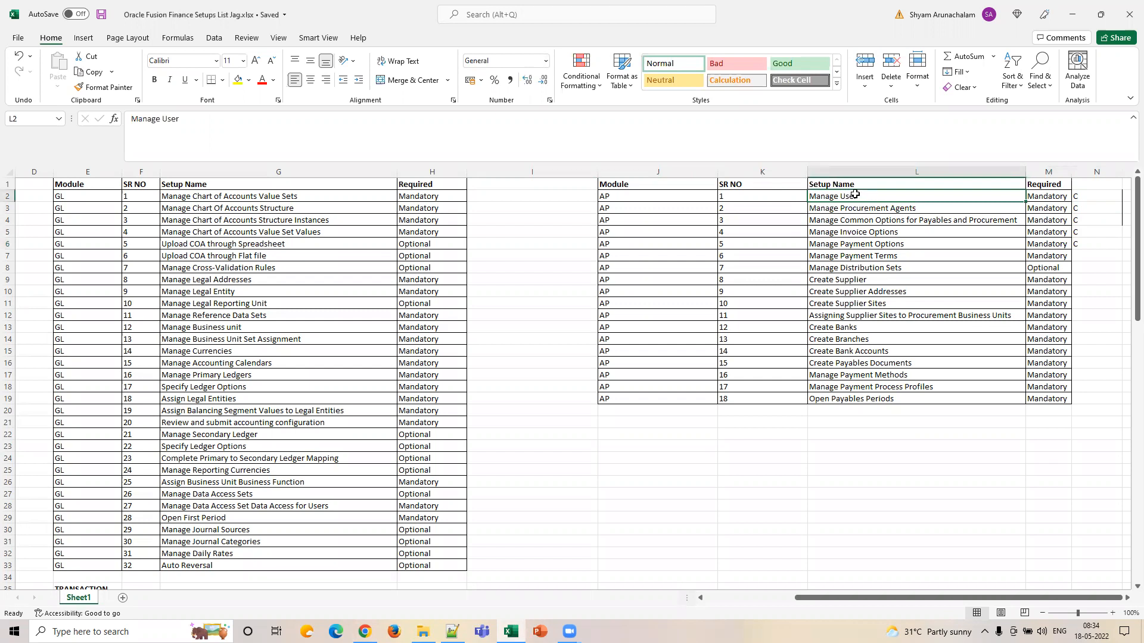
left_click(882, 209)
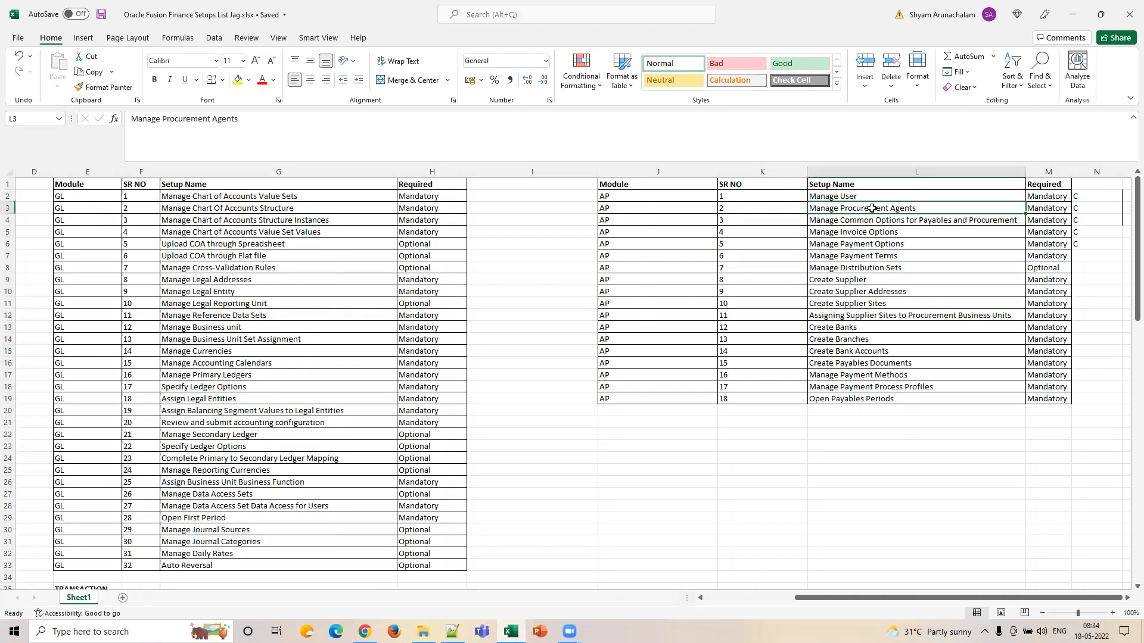
double_click(925, 207)
left_click_drag(924, 207, 808, 208)
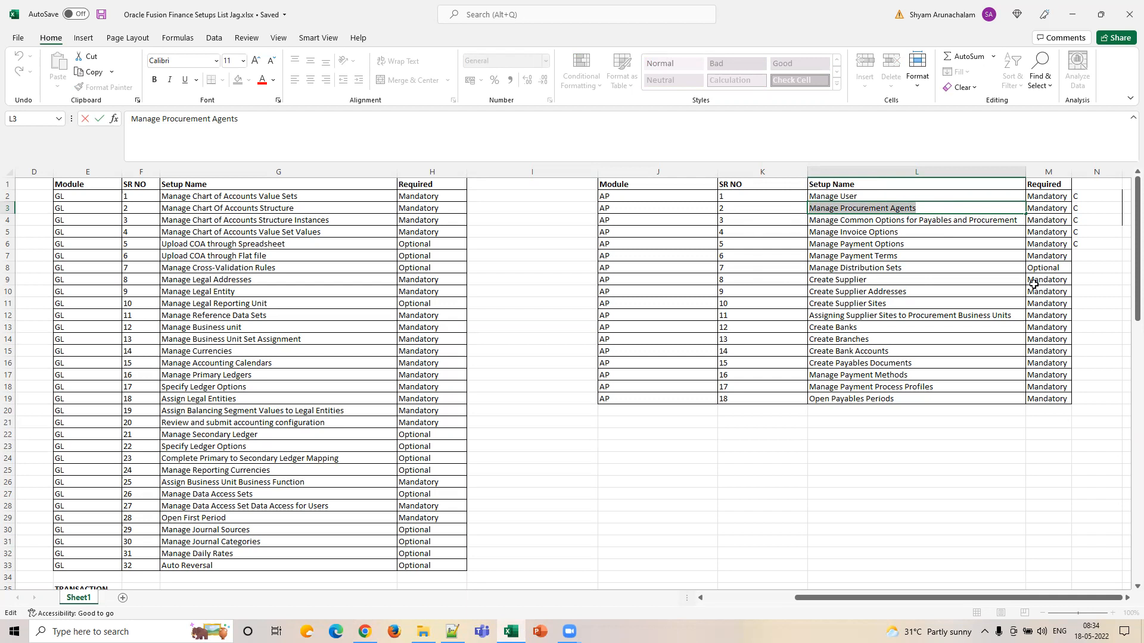
left_click(908, 306)
left_click(874, 208)
left_click(850, 305)
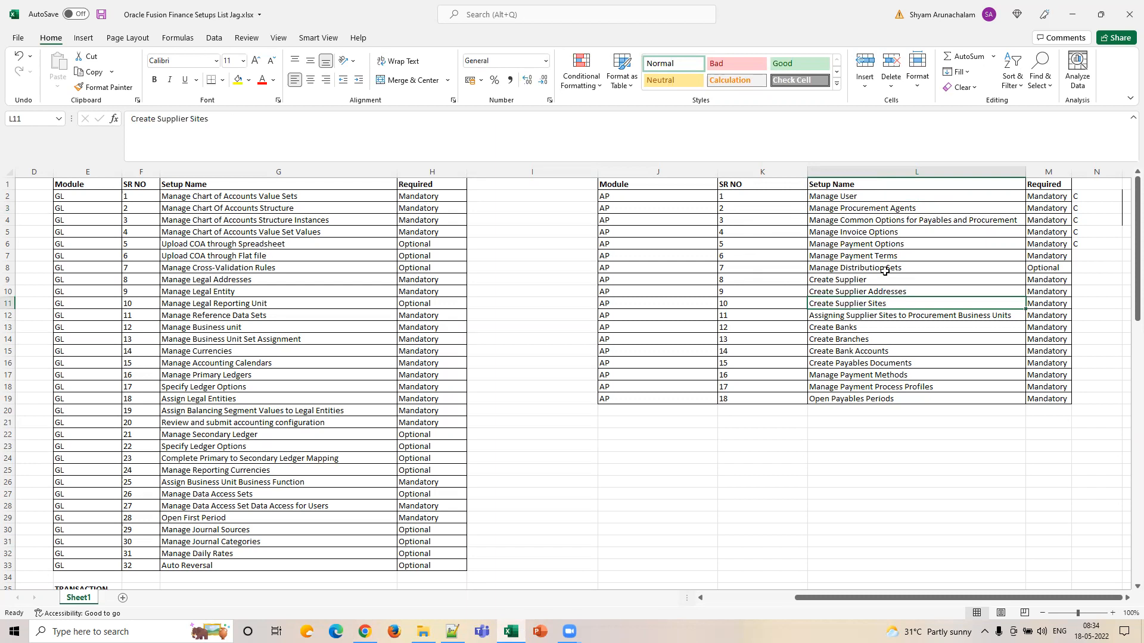
left_click(871, 211)
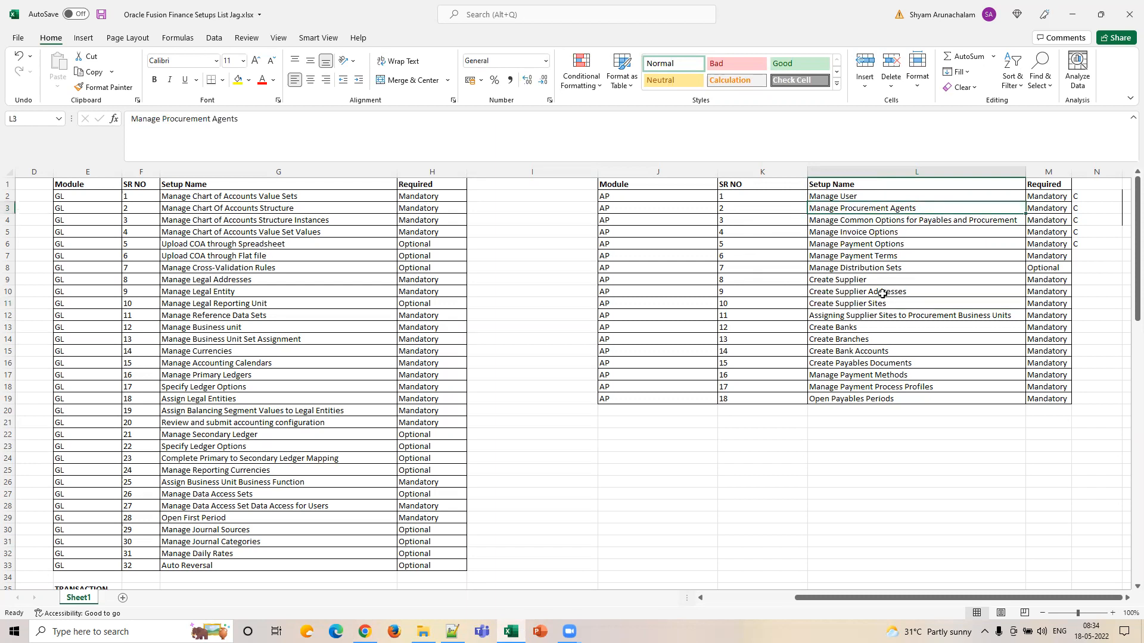
Review the Manage Common Options for Payables and Procurement, Manage Invoice Options and Manage Payment Options rows, and save the workbook
left_click(893, 220)
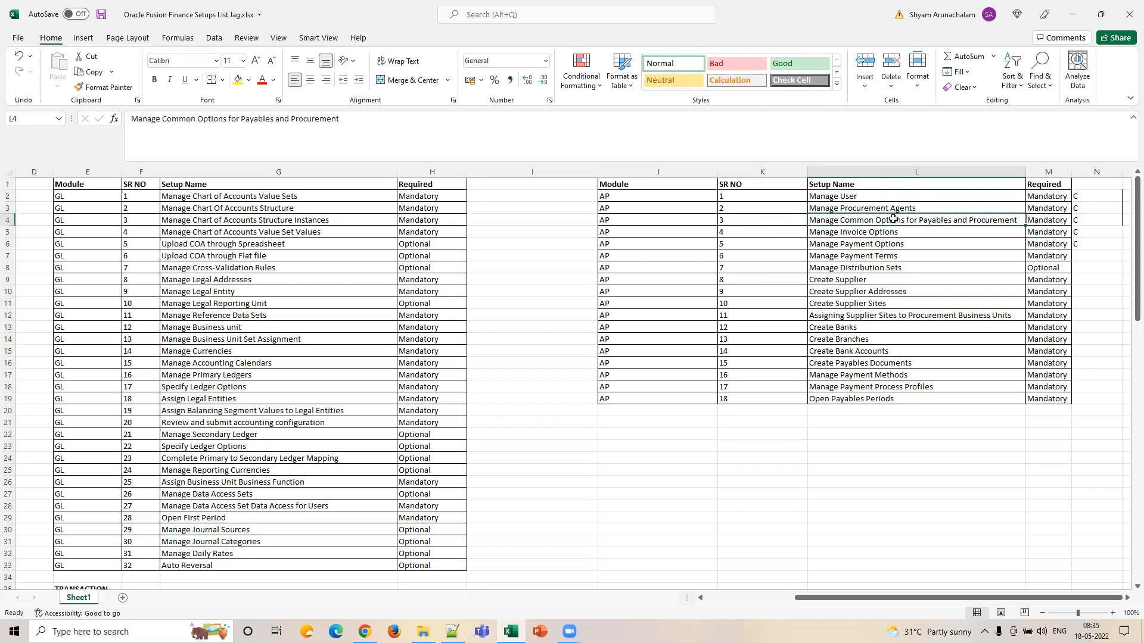
left_click(893, 231)
left_click(894, 244)
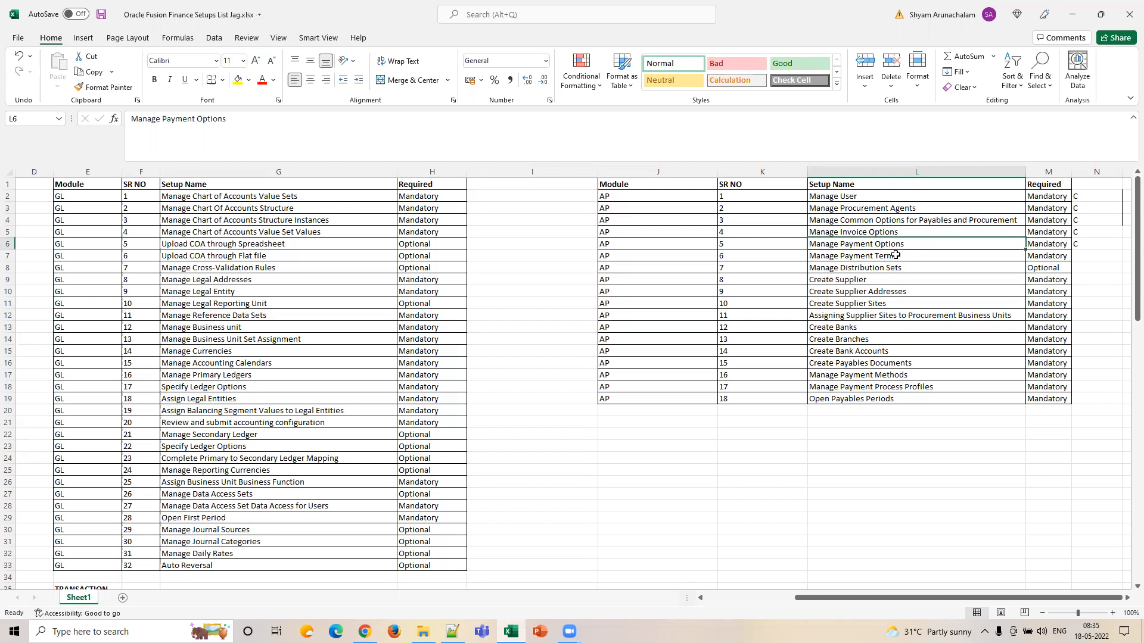
left_click(884, 220)
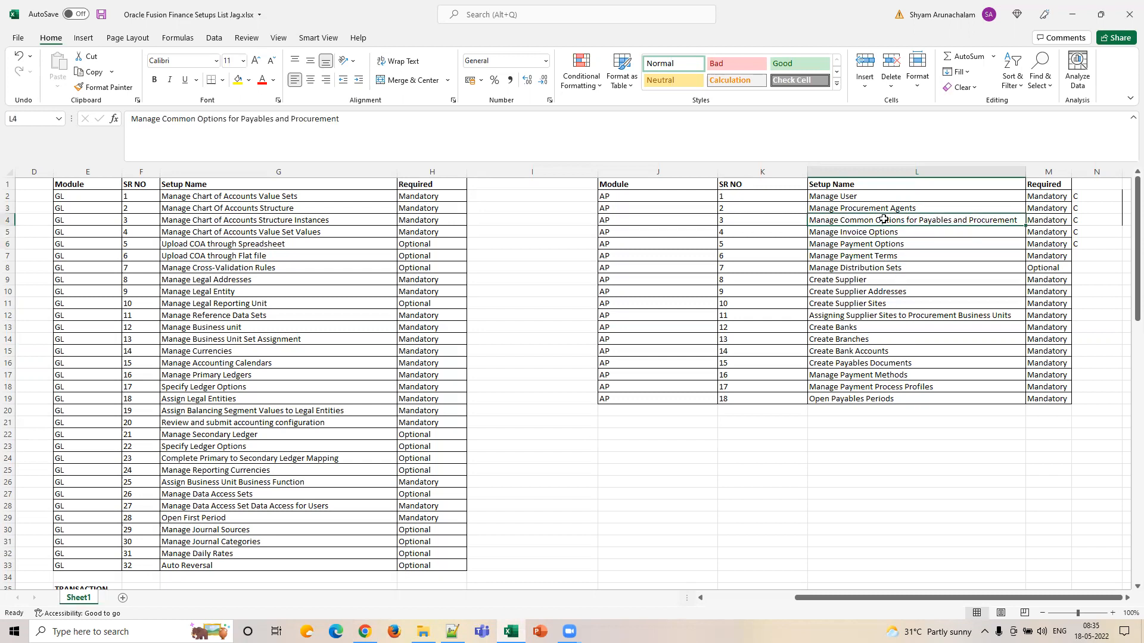
key("ctrl+s")
left_click(567, 31)
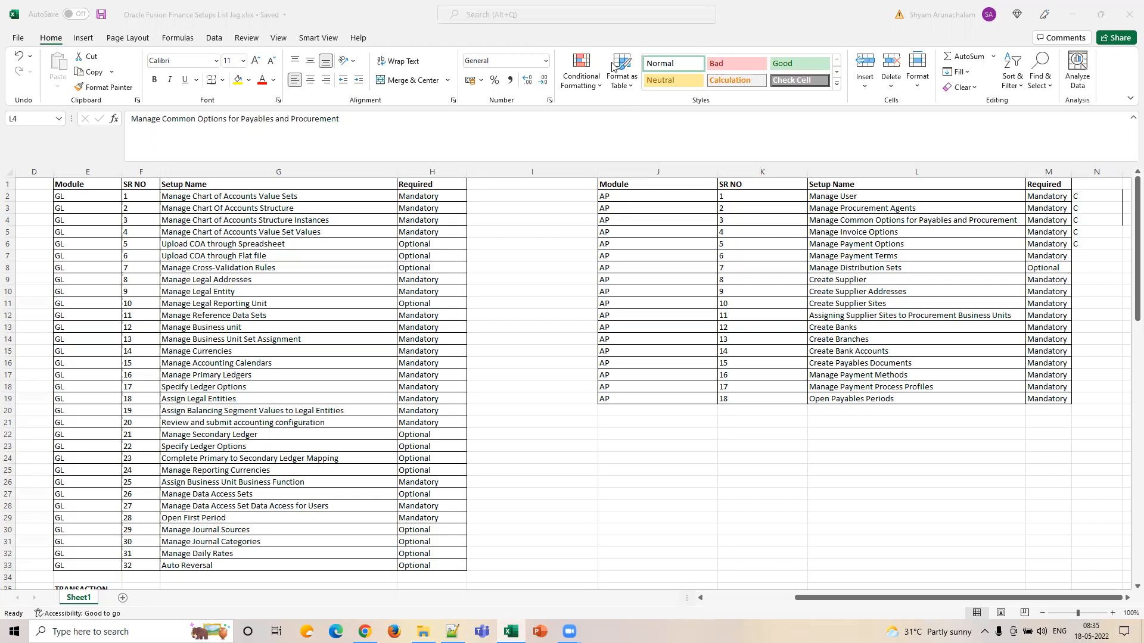
Enter the notes CREATE JOB SET in J21 and SCHEDULE A JOB in J22 below the AP setup list
left_click(644, 425)
type("CRE")
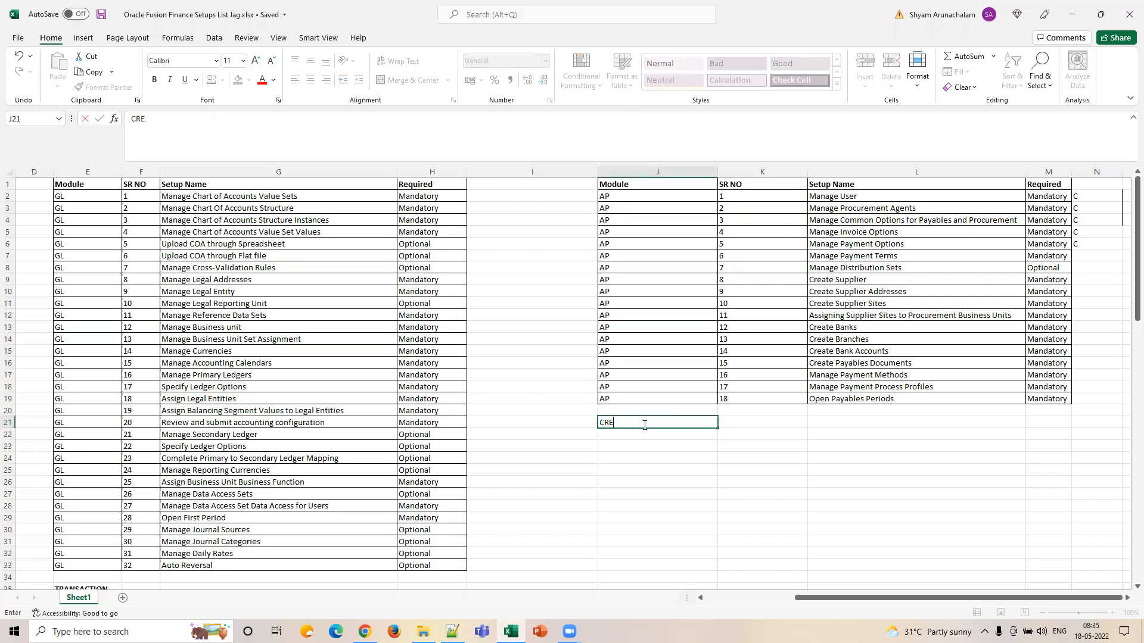
type("ATE JOB SET")
key("Left")
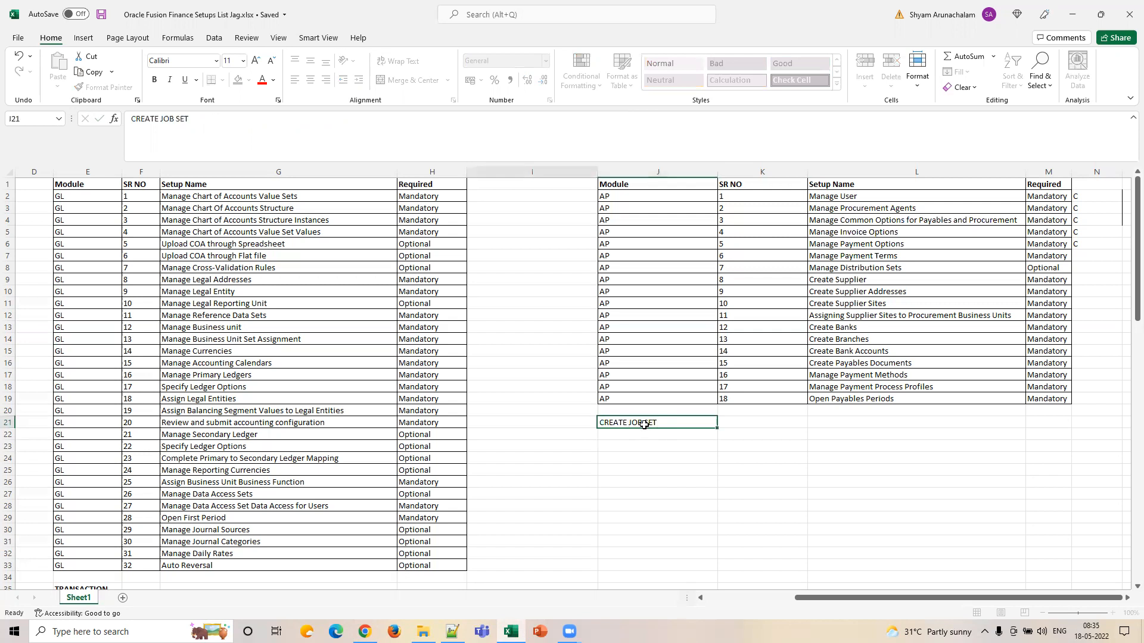
key("Return")
type("SCHEDU")
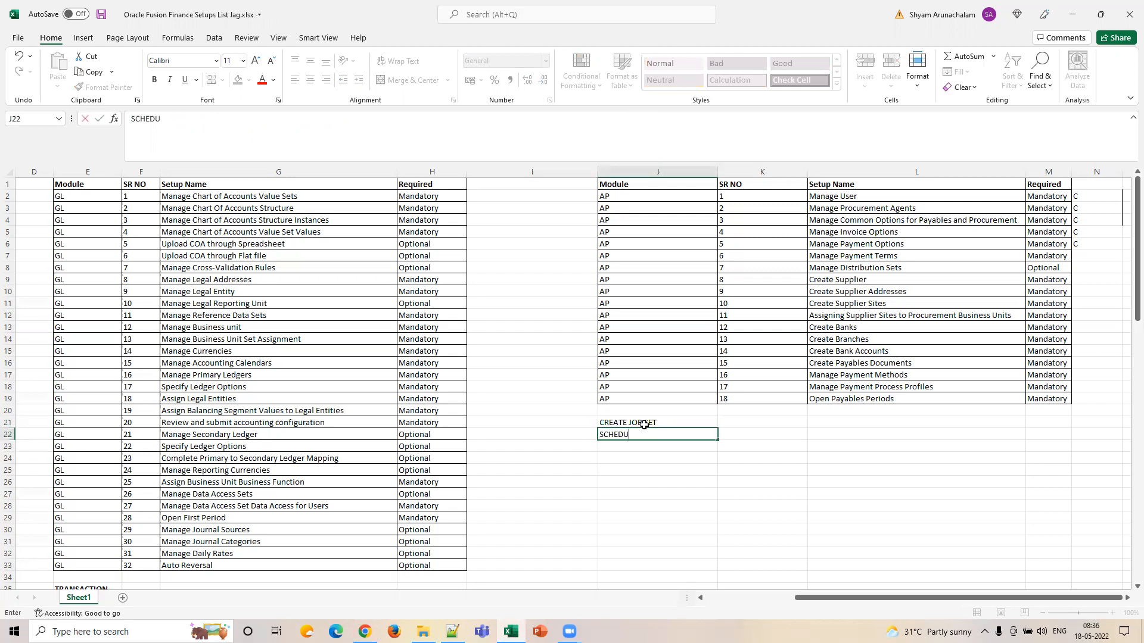
type("LE A JOB")
key("Tab")
Make the two job notes in J21:J22 bold and save the workbook
left_click(644, 425)
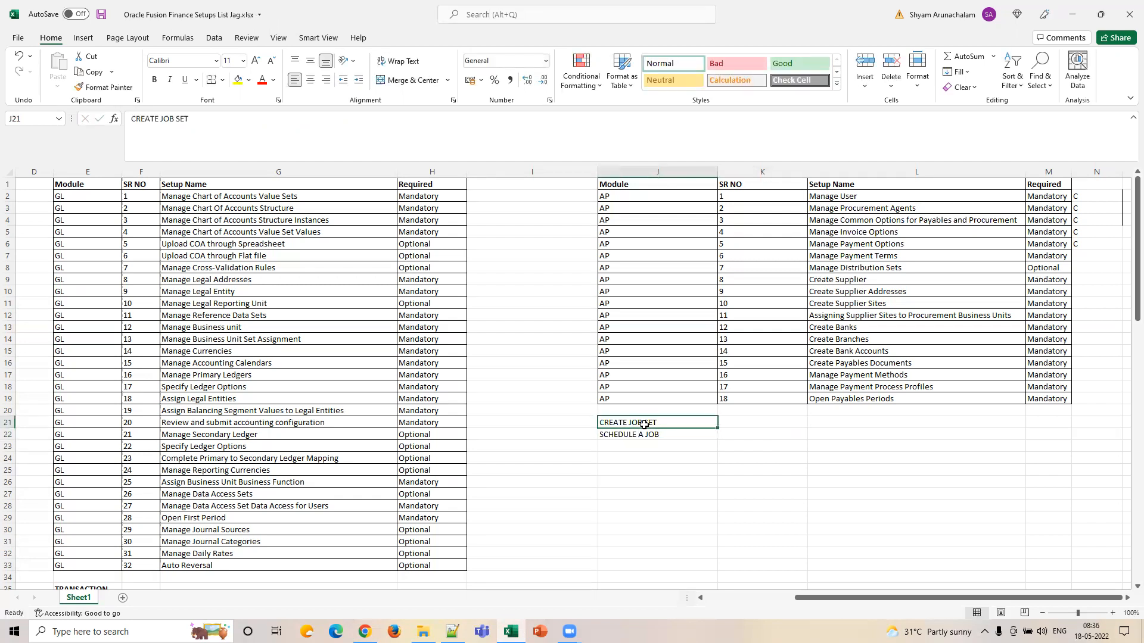
key("shift+Down")
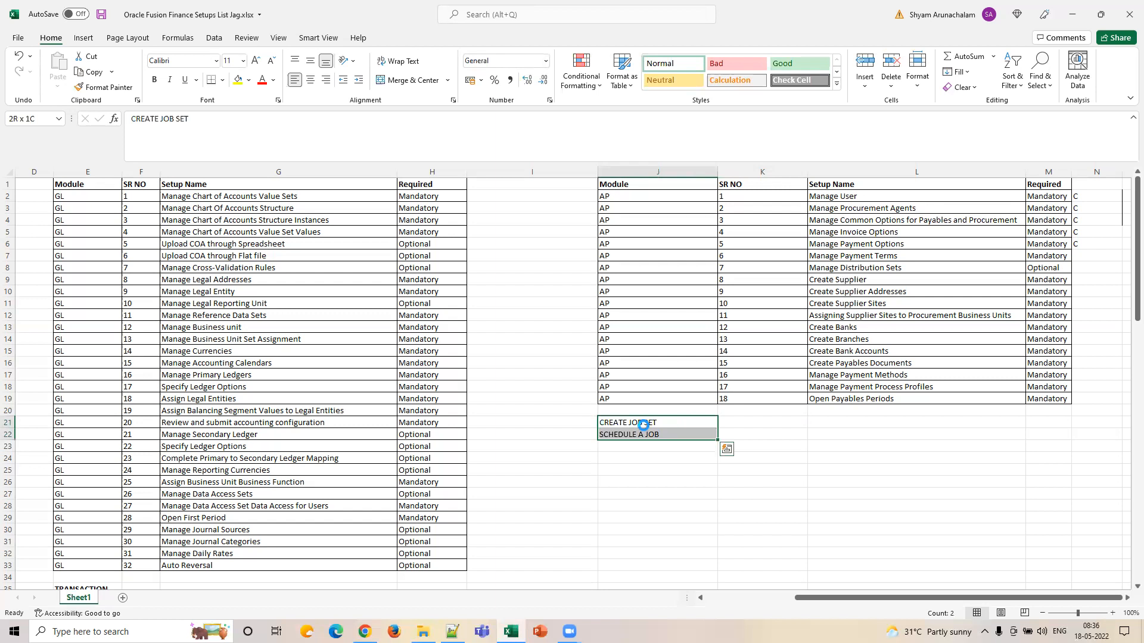
key("ctrl+b")
key("ctrl+s")
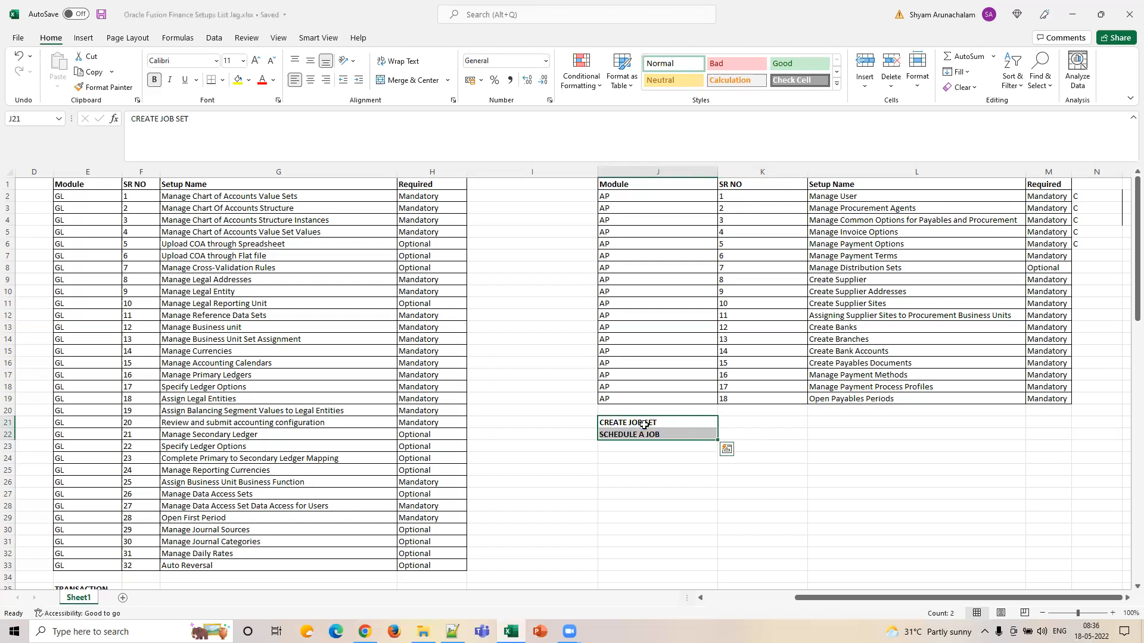
left_click(649, 458)
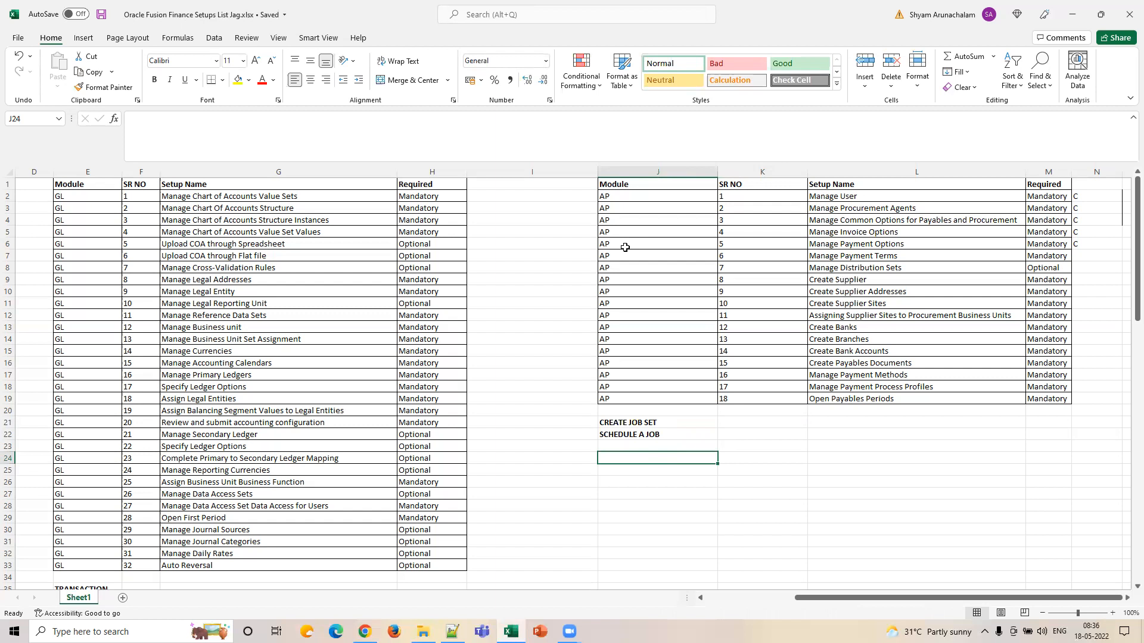
left_click(624, 434)
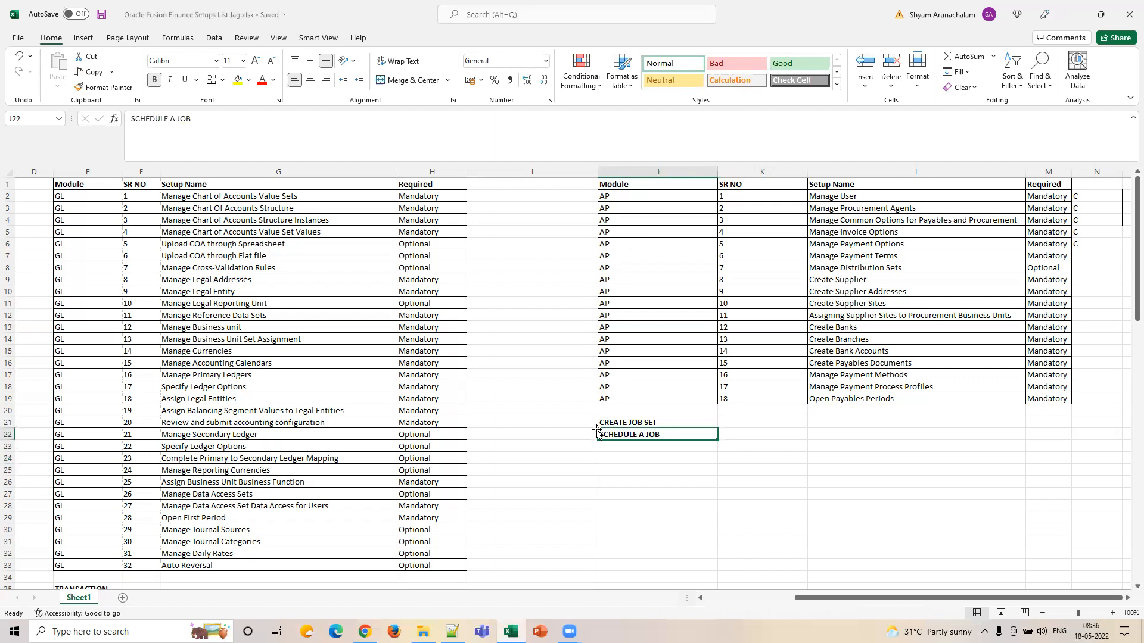
left_click(575, 53)
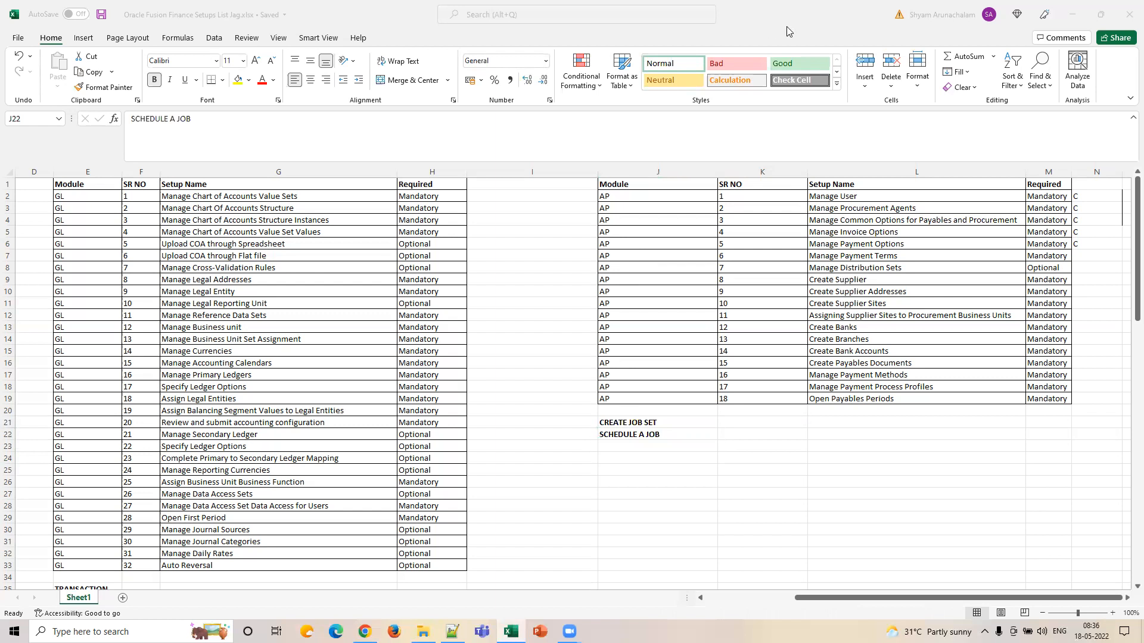